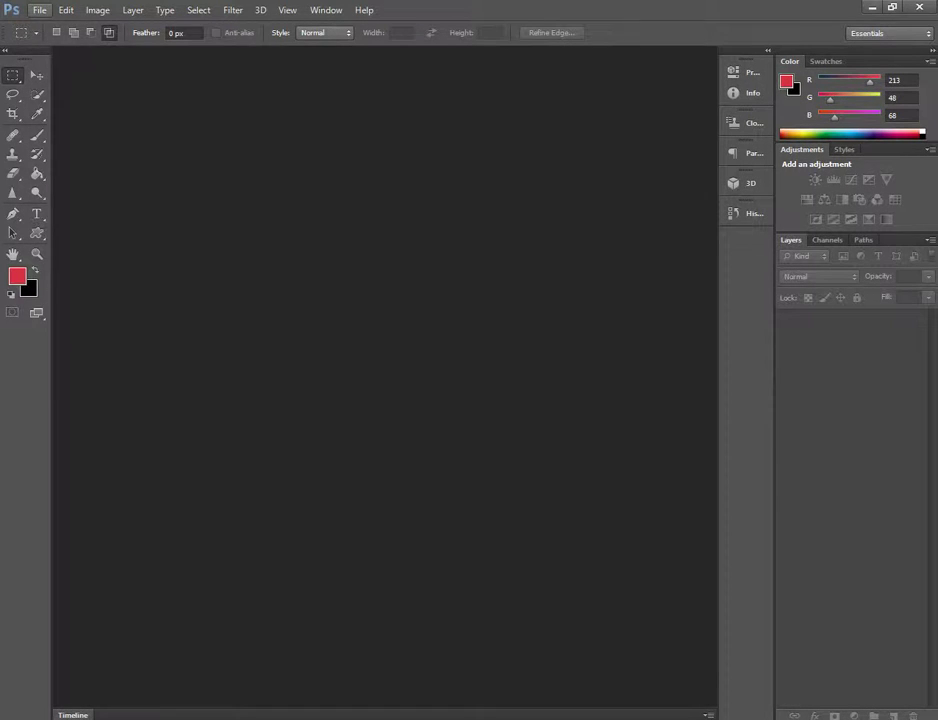
Start a new document with a width of 850 px
{"action": "left_click", "coordinate": [40, 10]}
{"action": "left_click", "coordinate": [55, 26]}
{"action": "left_click", "coordinate": [425, 416]}
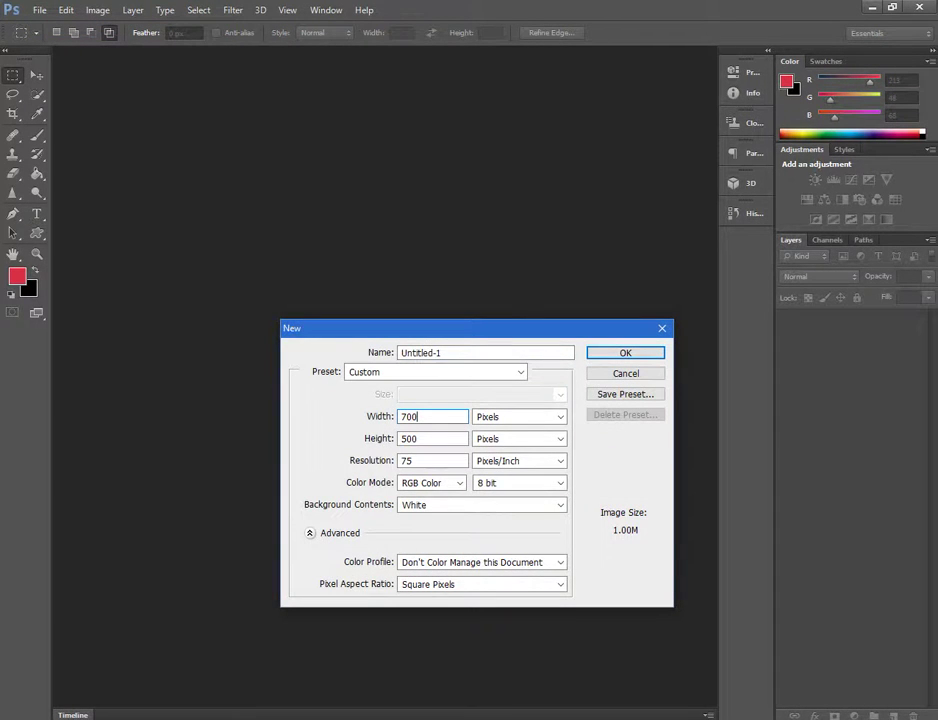
{"action": "double_click", "coordinate": [425, 416]}
{"action": "type", "text": "800"}
{"action": "key", "text": "BackSpace"}
{"action": "key", "text": "BackSpace"}
{"action": "type", "text": "50"}
Give it height 750 px, resolution 100 and black Background Color contents, then create it
{"action": "key", "text": "Tab"}
{"action": "key", "text": "BackSpace"}
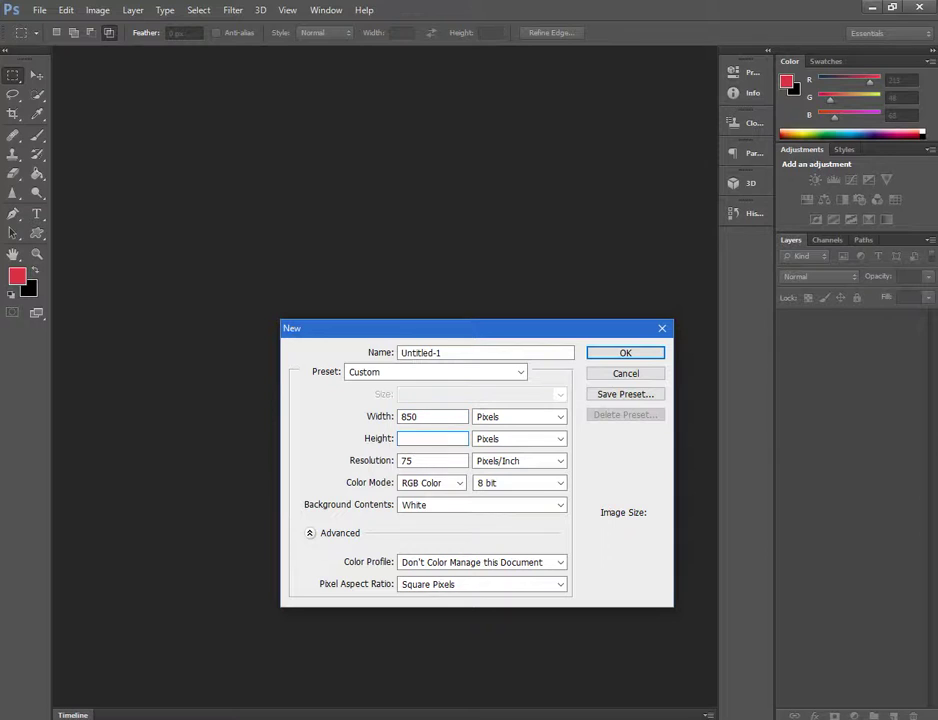
{"action": "type", "text": "750"}
{"action": "key", "text": "Tab"}
{"action": "key", "text": "BackSpace"}
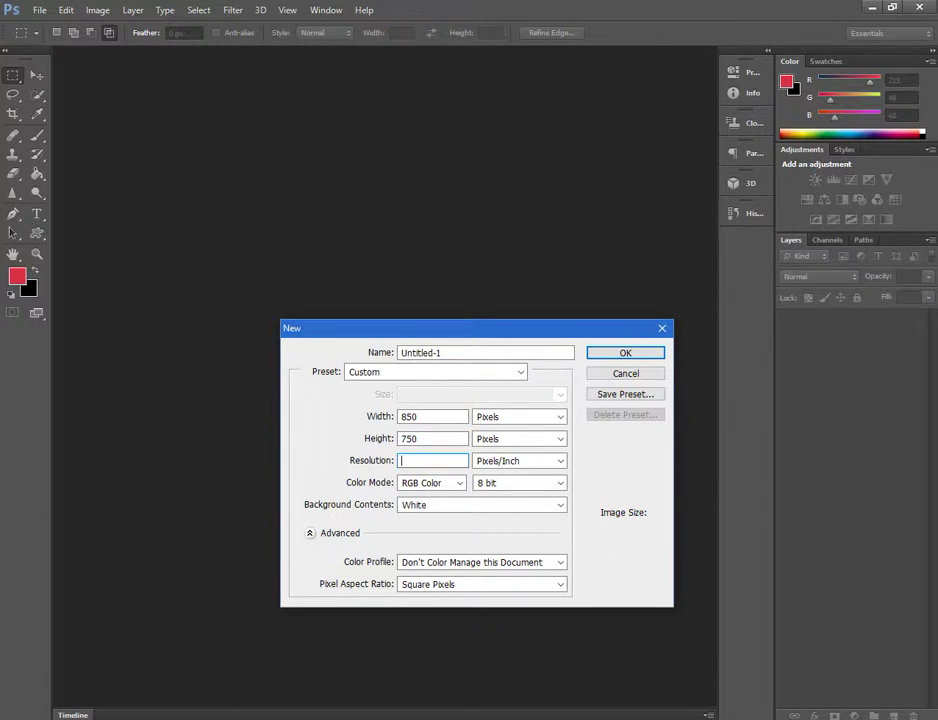
{"action": "type", "text": "100"}
{"action": "left_click", "coordinate": [560, 504]}
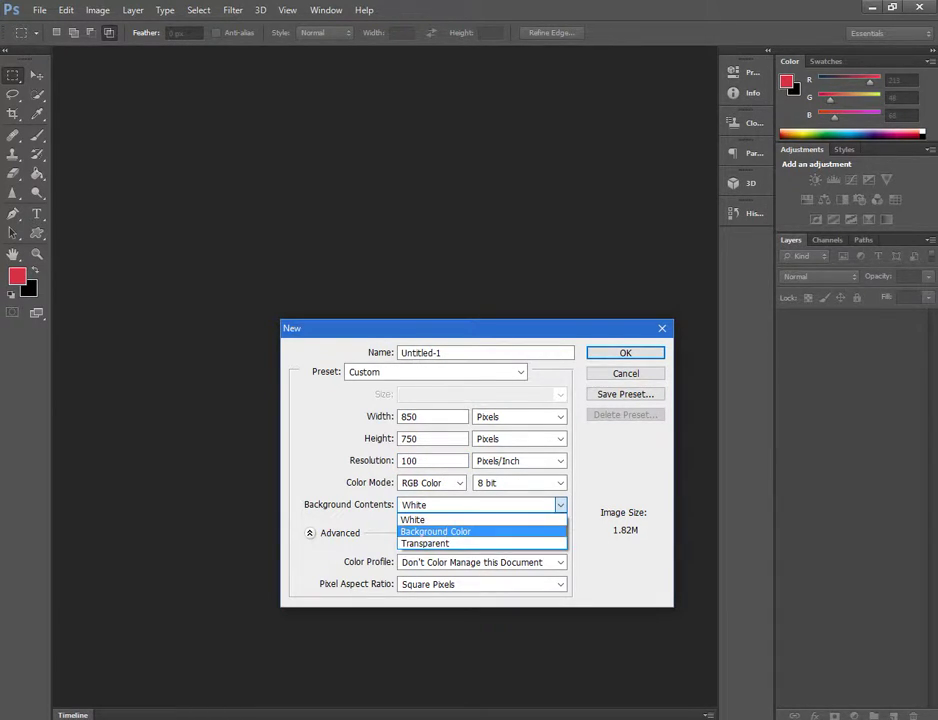
{"action": "left_click", "coordinate": [435, 531]}
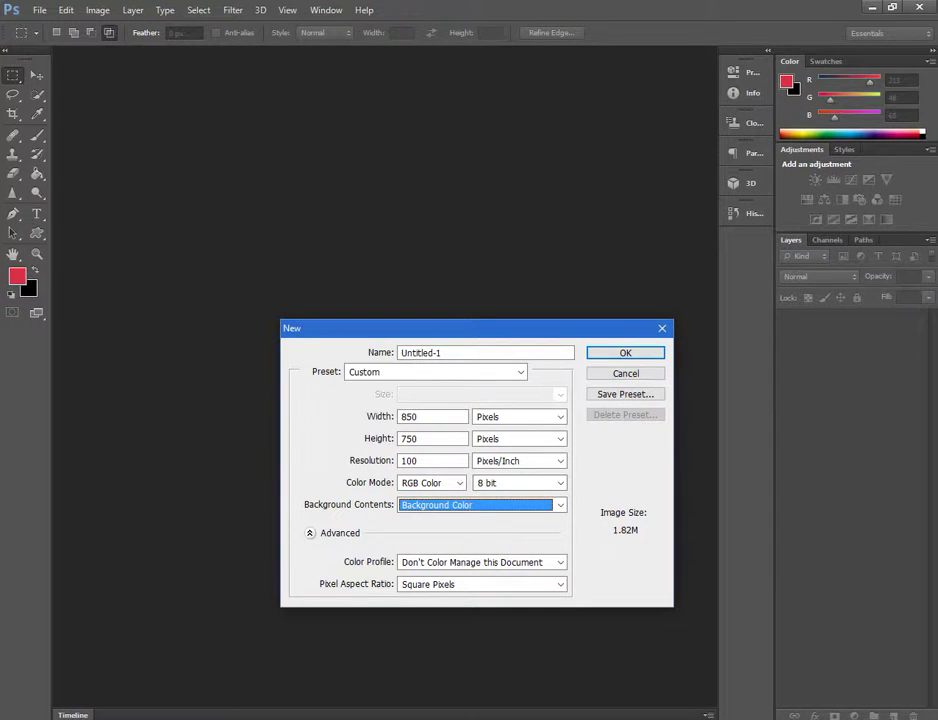
{"action": "key", "text": "Return"}
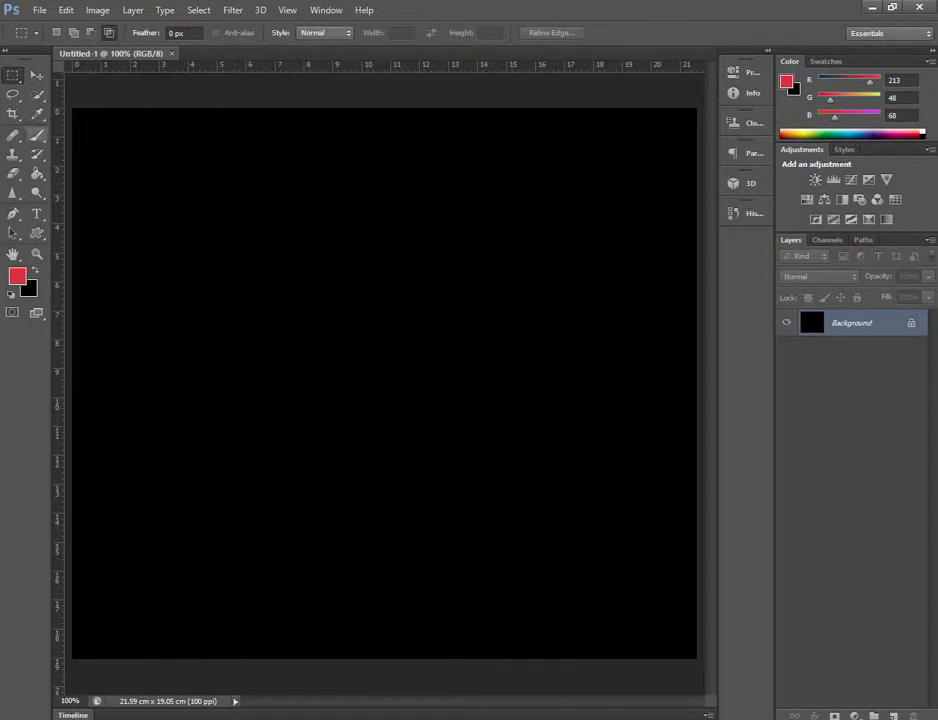
Marquee a thin strip down the left edge and make the foreground yellow (235, 237, 54)
{"action": "mouse_move", "coordinate": [76, 68]}
{"action": "left_mouse_down"}
{"action": "mouse_move", "coordinate": [82, 610]}
{"action": "mouse_move", "coordinate": [124, 652]}
{"action": "mouse_move", "coordinate": [161, 650]}
{"action": "mouse_move", "coordinate": [30, 650]}
{"action": "left_mouse_up"}
{"action": "mouse_move", "coordinate": [80, 108]}
{"action": "left_mouse_down"}
{"action": "mouse_move", "coordinate": [10, 320]}
{"action": "mouse_move", "coordinate": [52, 660]}
{"action": "mouse_move", "coordinate": [70, 658]}
{"action": "left_mouse_up"}
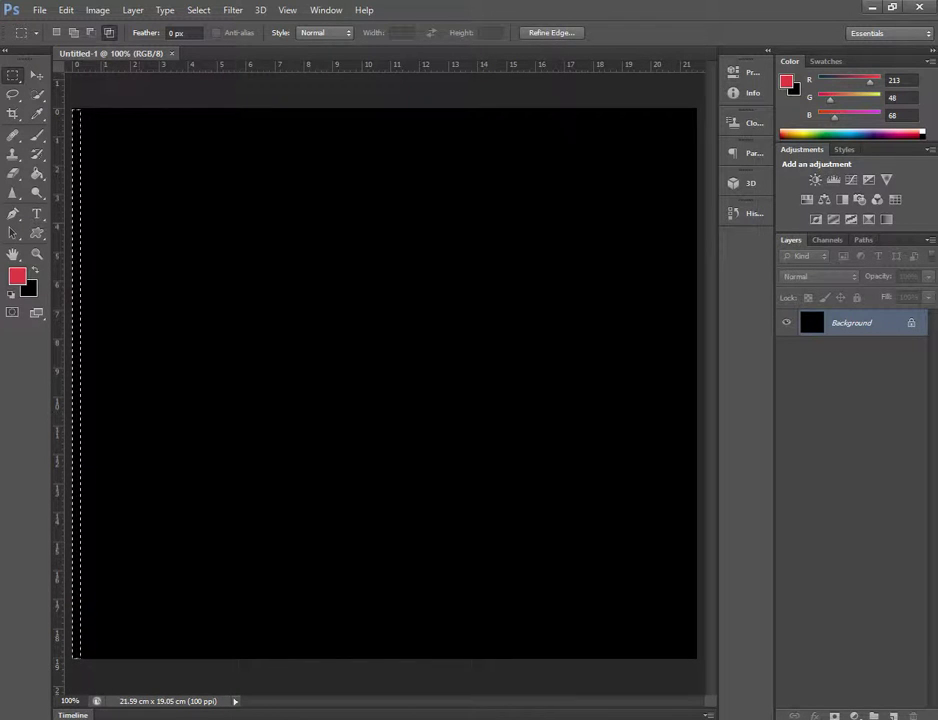
{"action": "left_click", "coordinate": [16, 276]}
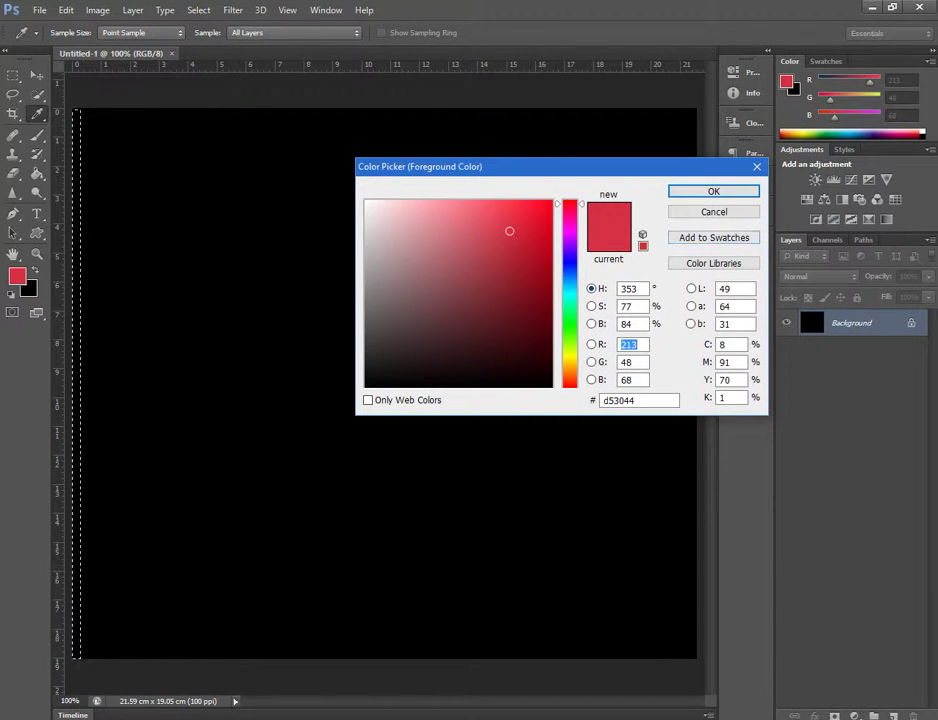
{"action": "left_click", "coordinate": [591, 306]}
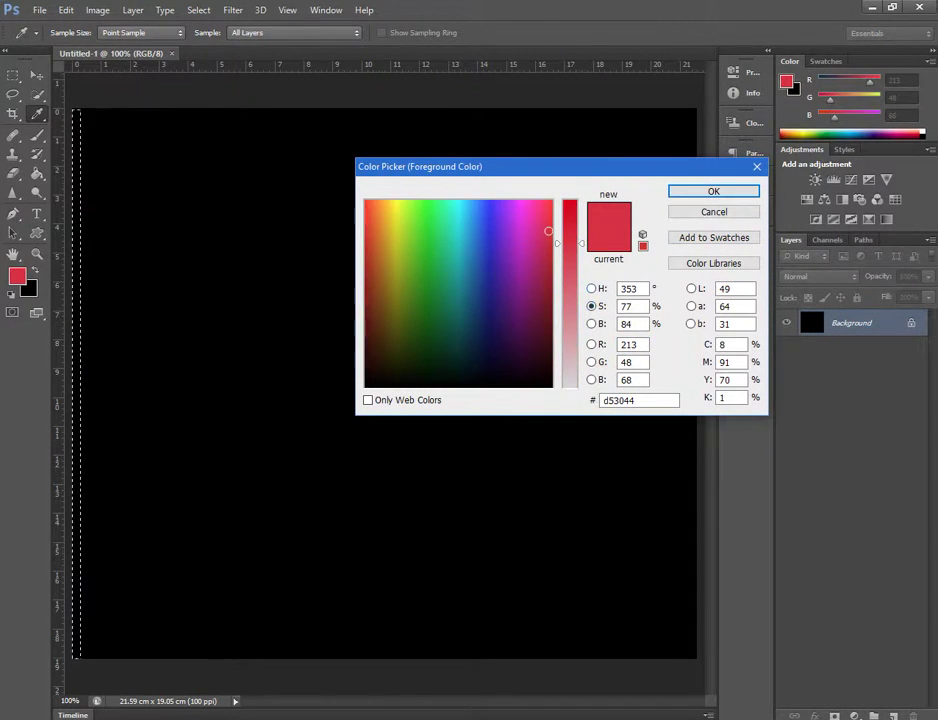
{"action": "left_click_drag", "start_coordinate": [548, 231], "coordinate": [416, 233]}
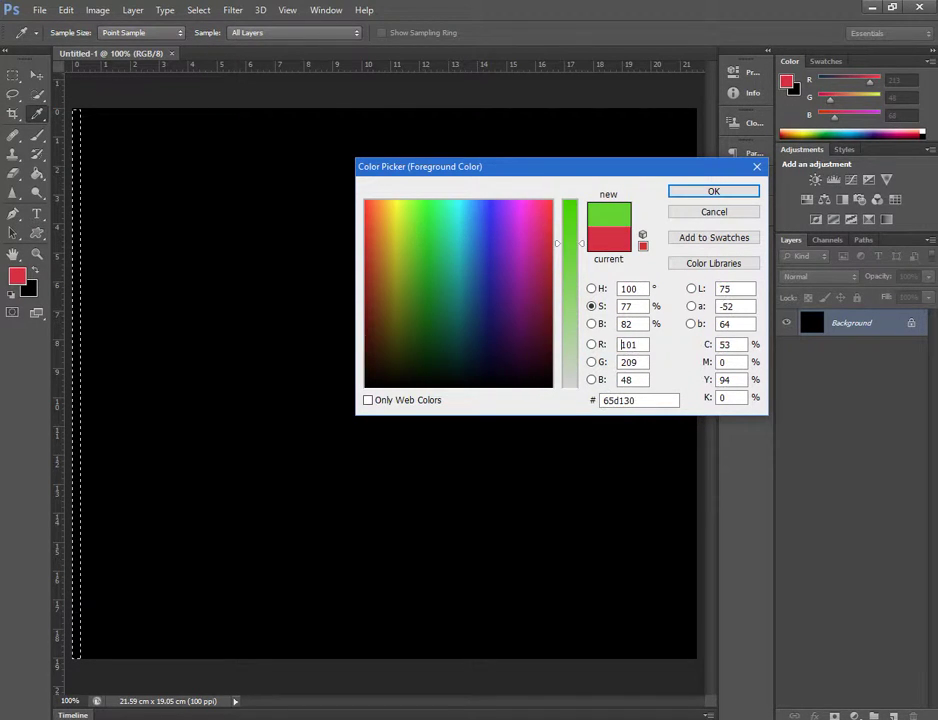
{"action": "left_click_drag", "start_coordinate": [416, 233], "coordinate": [396, 213]}
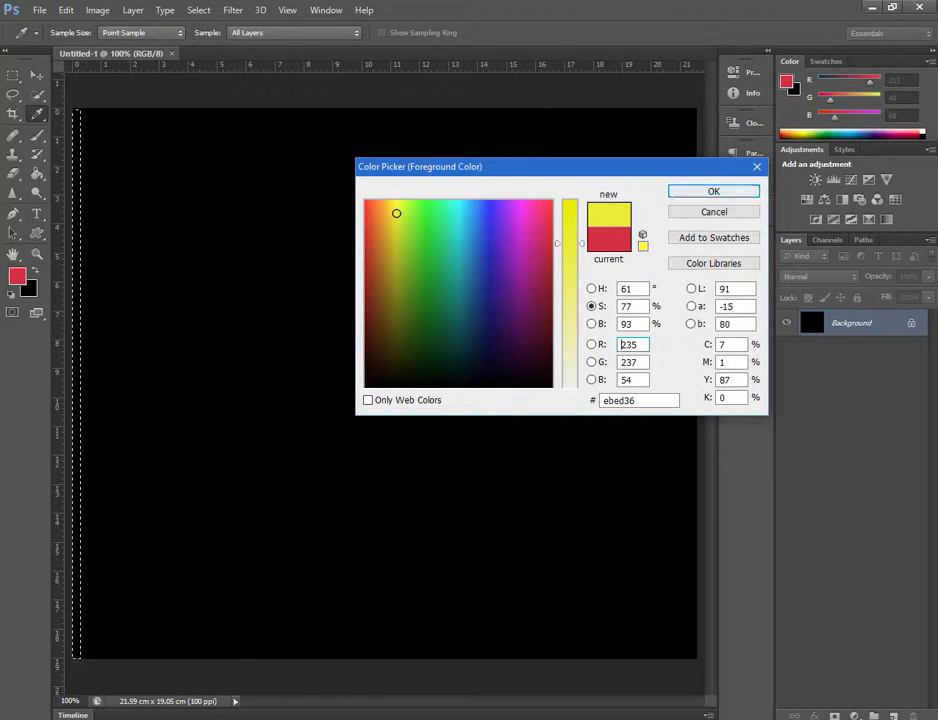
{"action": "key", "text": "Return"}
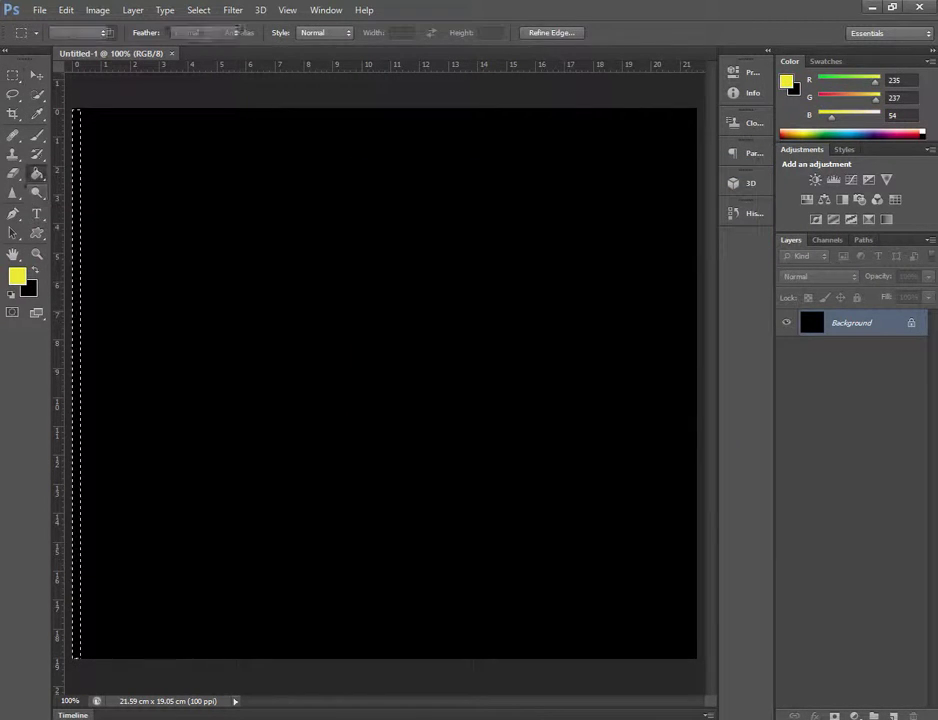
Fill the left-edge strip yellow and add empty Layers 1–3
{"action": "key", "text": "alt+BackSpace"}
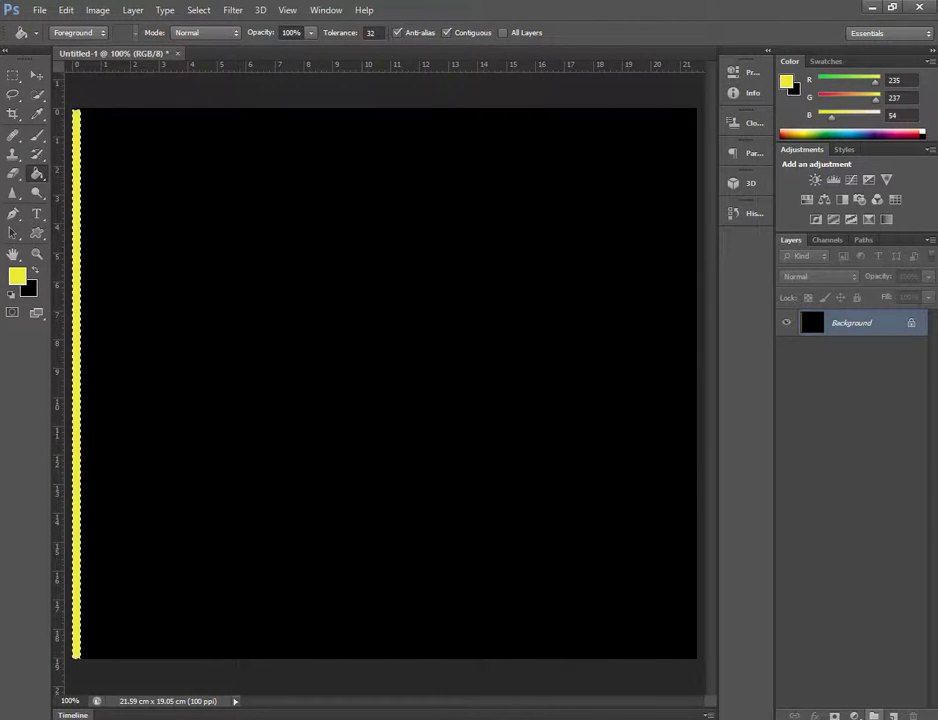
{"action": "key", "text": "ctrl+shift+alt+n"}
{"action": "key", "text": "ctrl+shift+alt+n"}
{"action": "key", "text": "ctrl+shift+alt+n"}
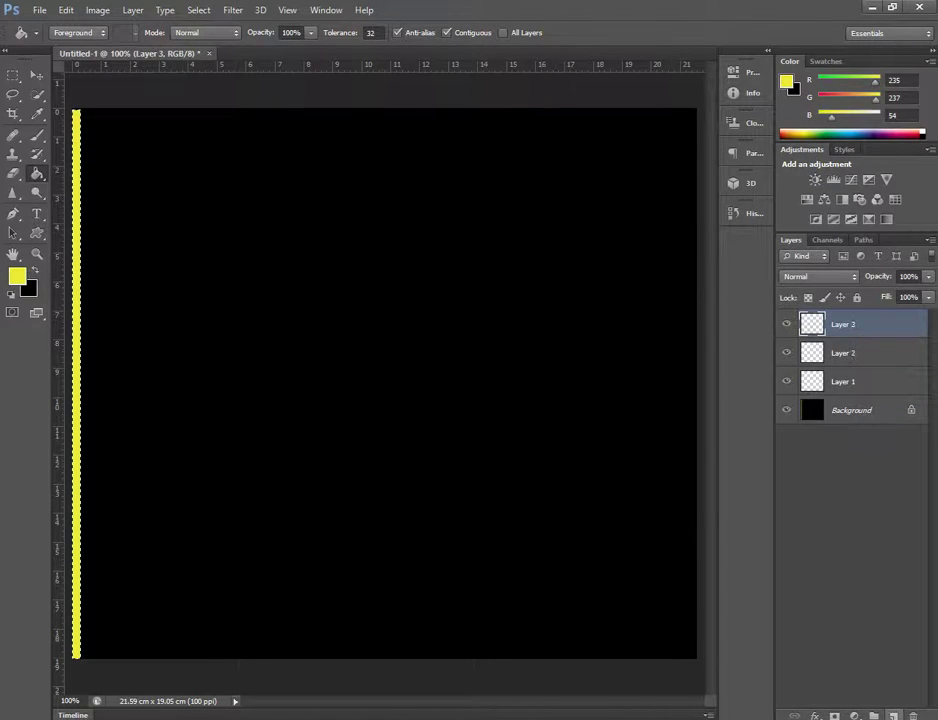
{"action": "left_click", "coordinate": [843, 381]}
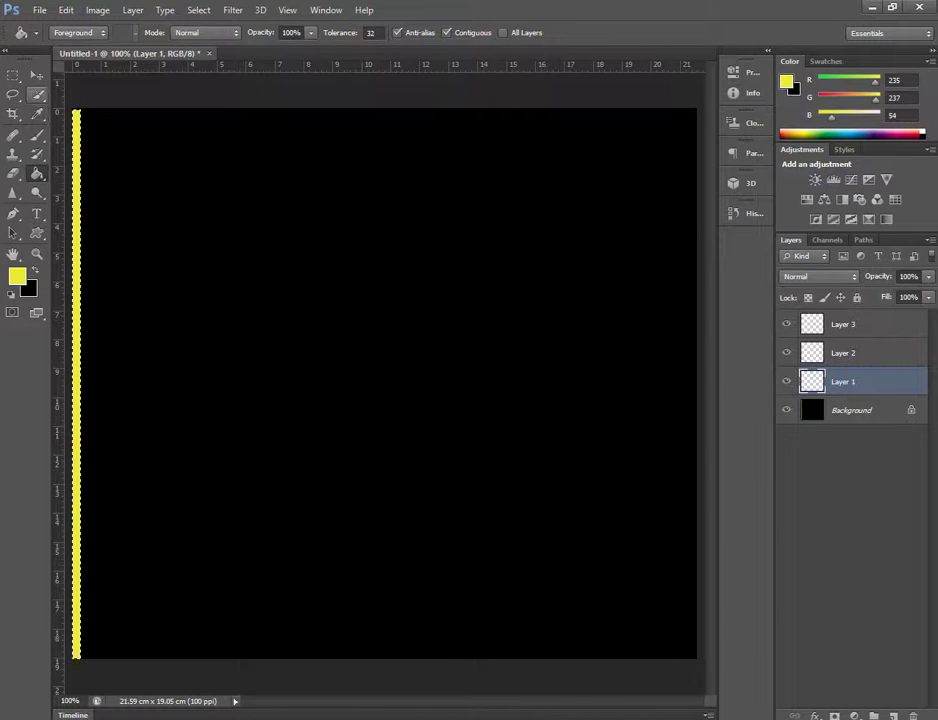
{"action": "left_click", "coordinate": [13, 75]}
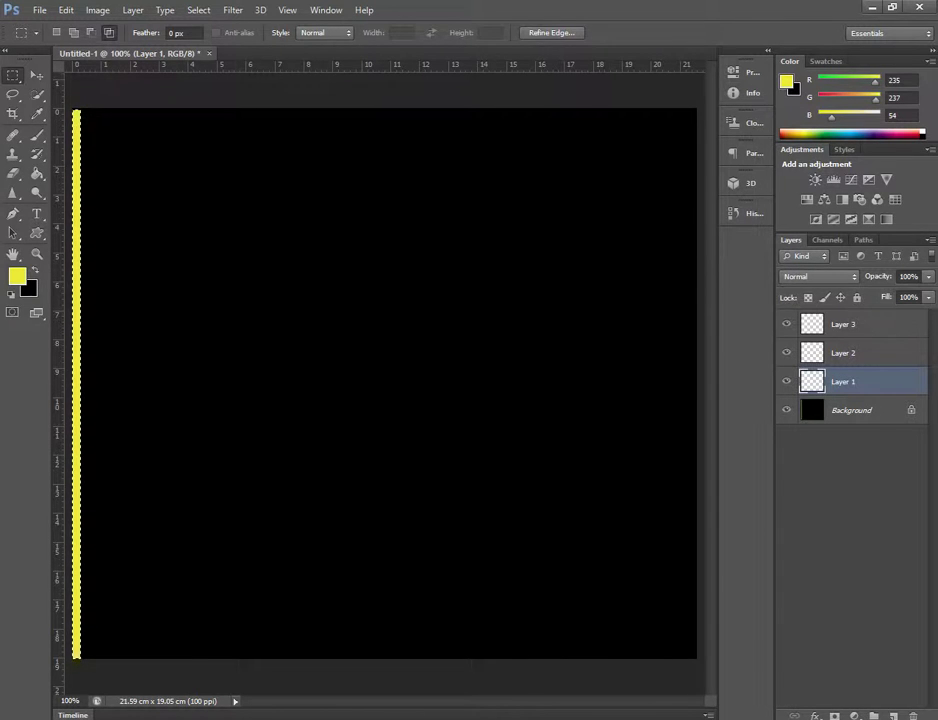
Copy the yellow strip from Background onto its own Layer 4, then select Layer 1
{"action": "key", "text": "ctrl+c"}
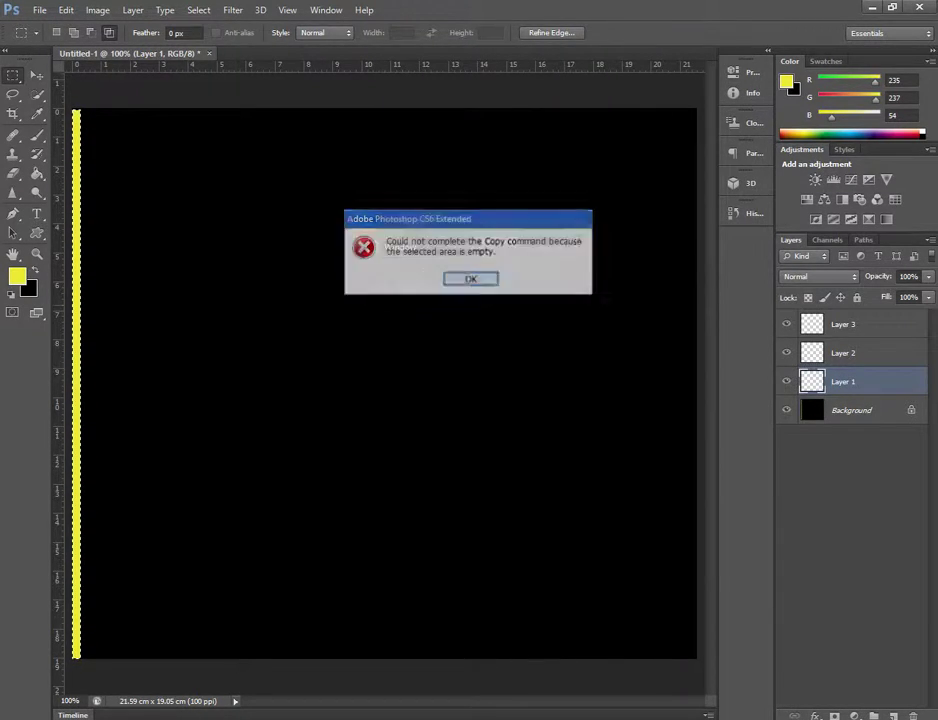
{"action": "key", "text": "Return"}
{"action": "left_click", "coordinate": [851, 410]}
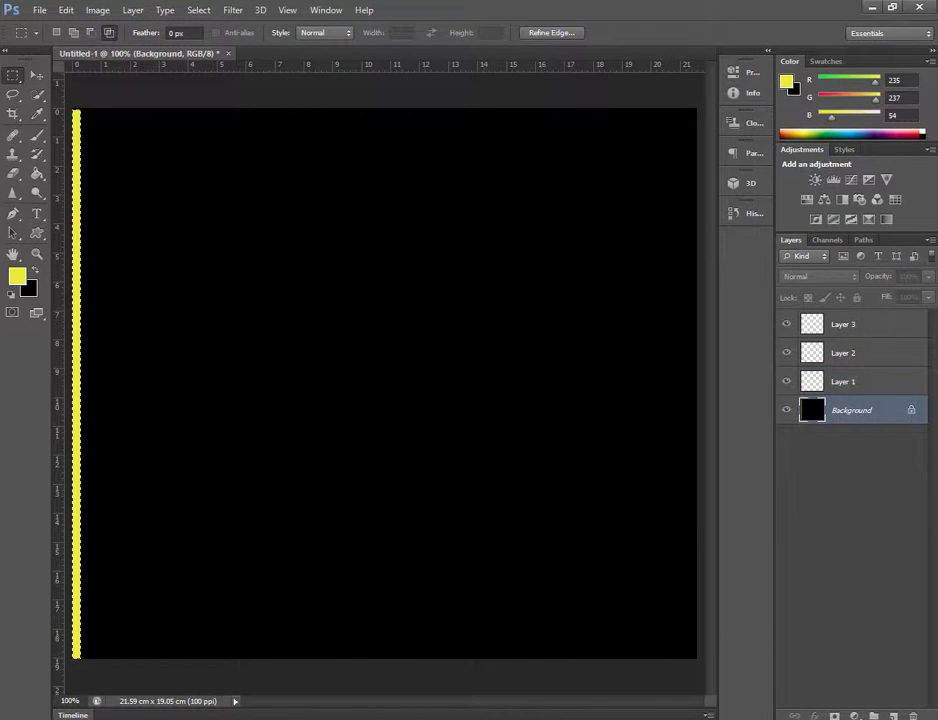
{"action": "key", "text": "ctrl+j"}
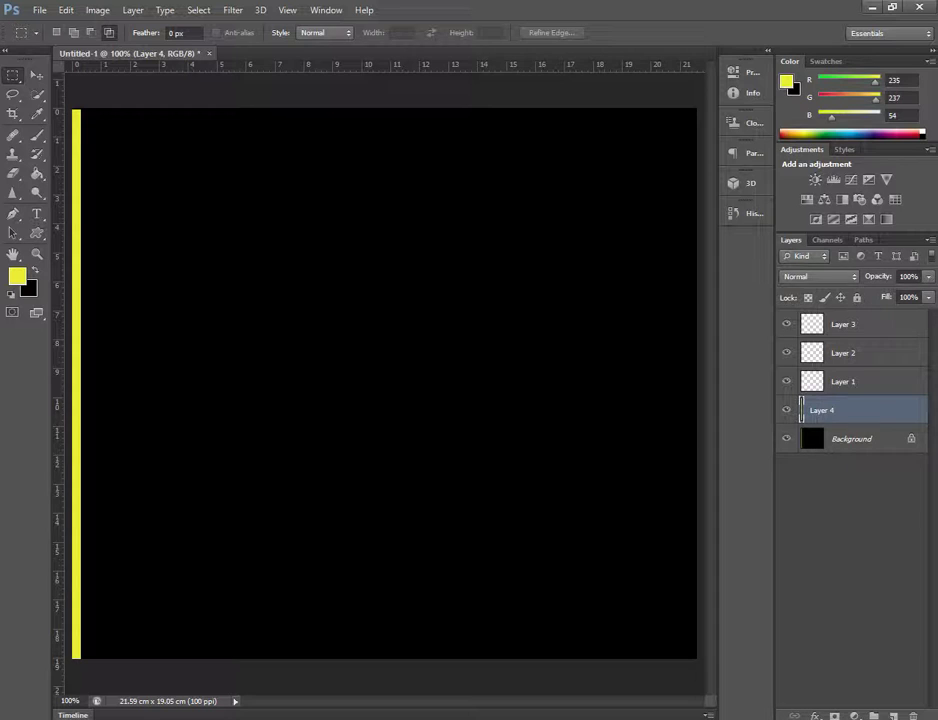
{"action": "left_click", "coordinate": [843, 381]}
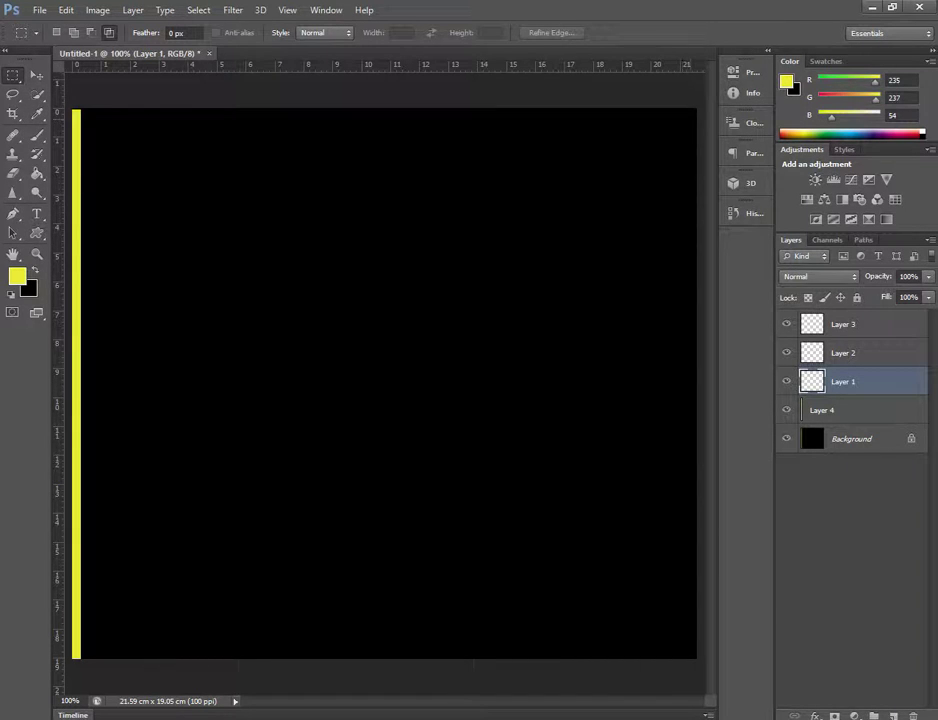
Select a thin strip down the right edge and fill it yellow
{"action": "left_click_drag", "start_coordinate": [688, 100], "coordinate": [740, 662]}
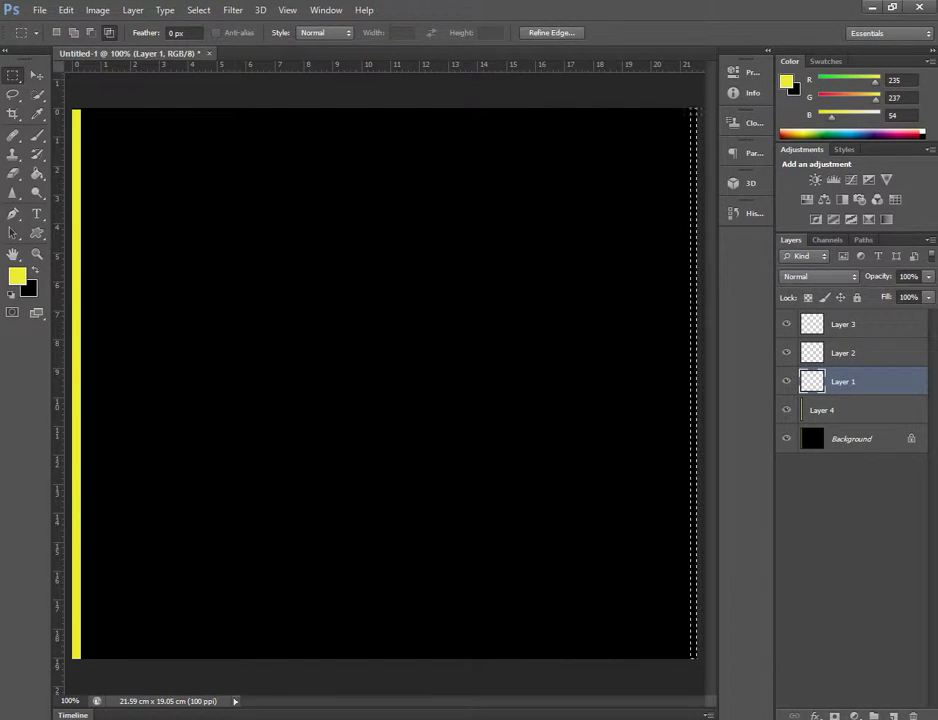
{"action": "key", "text": "ctrl+d"}
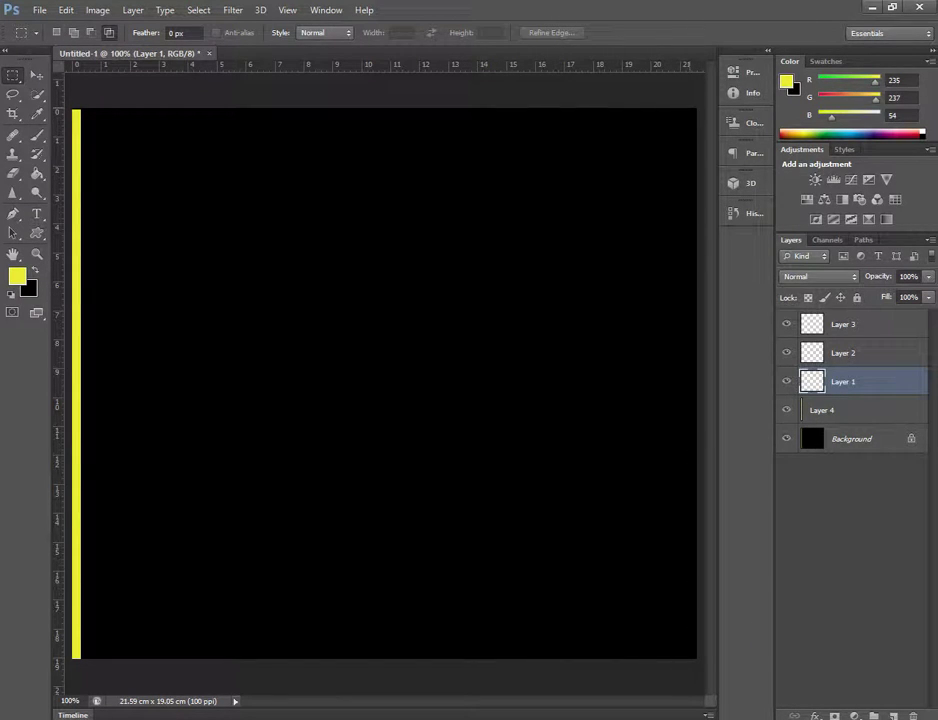
{"action": "left_click_drag", "start_coordinate": [688, 108], "coordinate": [805, 598]}
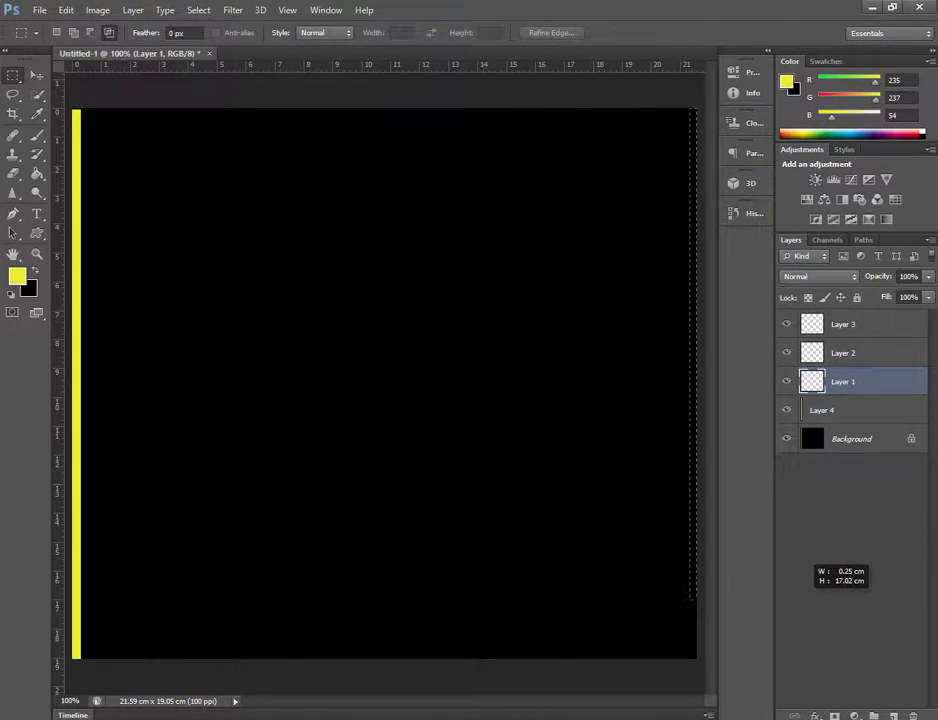
{"action": "key", "text": "ctrl+d"}
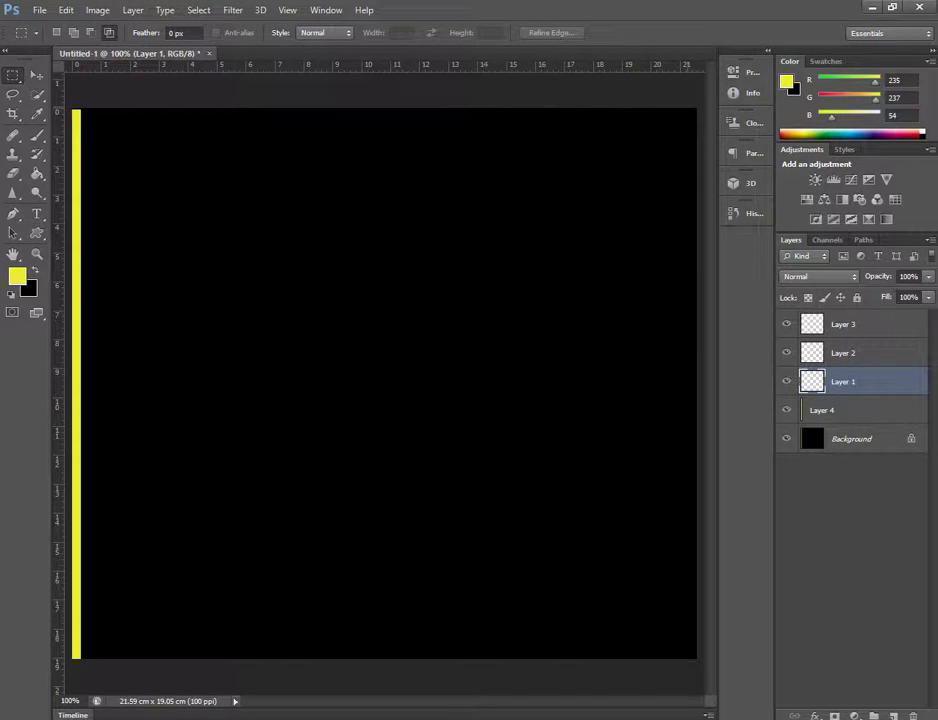
{"action": "mouse_move", "coordinate": [687, 108]}
{"action": "left_mouse_down"}
{"action": "mouse_move", "coordinate": [815, 612]}
{"action": "mouse_move", "coordinate": [840, 632]}
{"action": "left_mouse_up"}
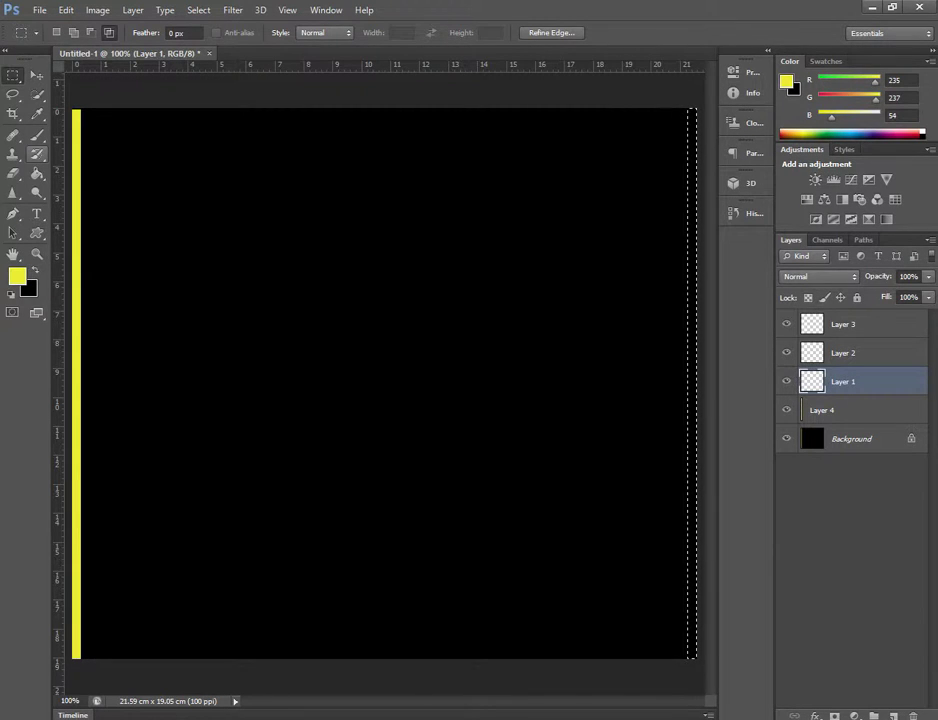
{"action": "left_click", "coordinate": [37, 173]}
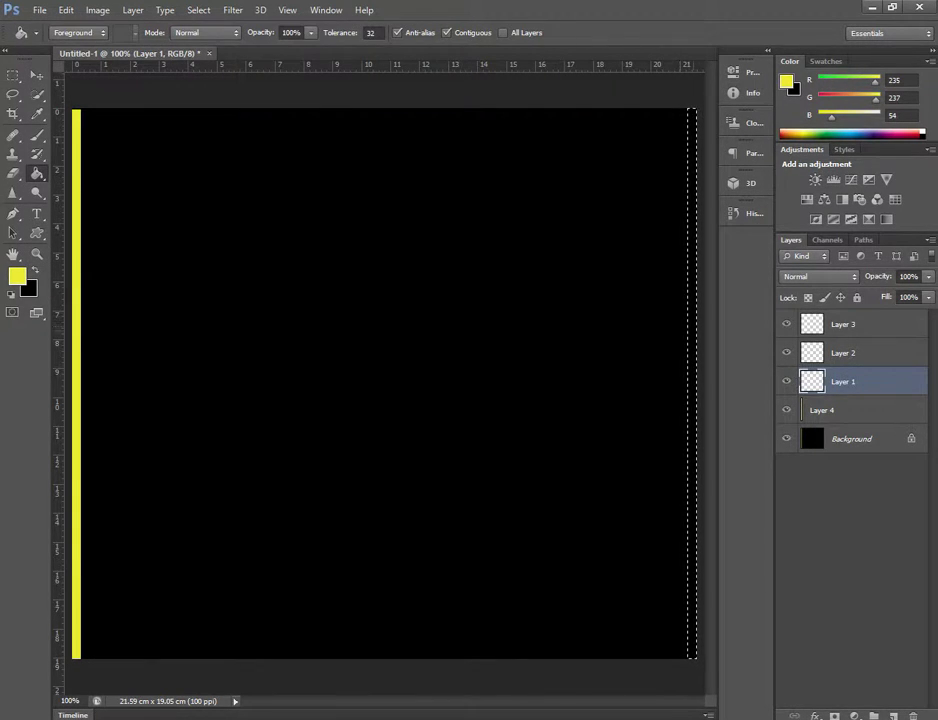
{"action": "key", "text": "alt+BackSpace"}
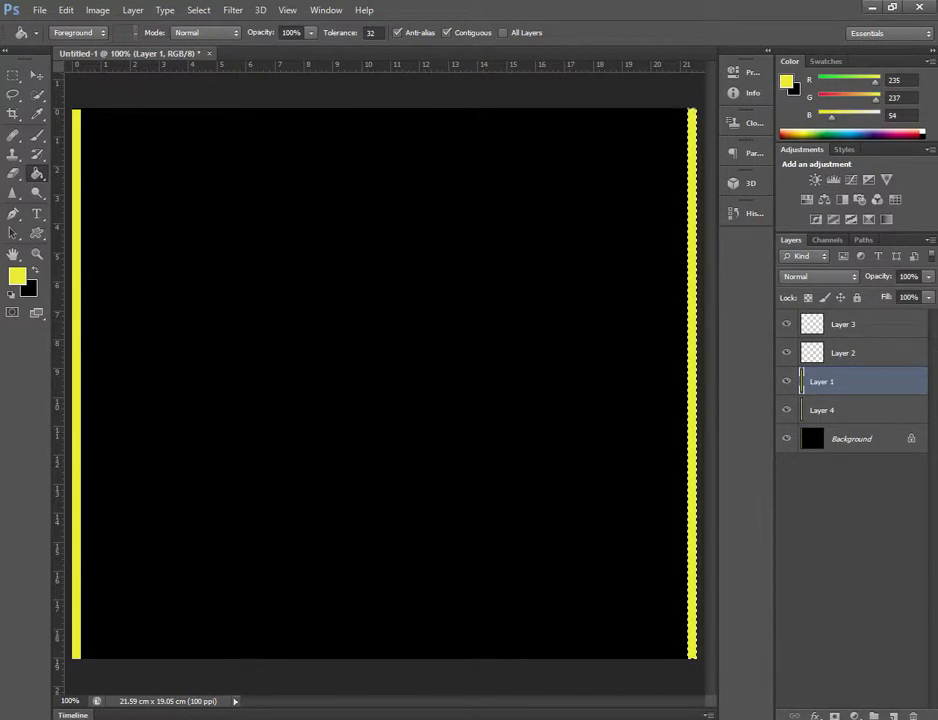
Delete Layer 2, copy the right strip to new Layer 5, and select Layer 3
{"action": "left_click", "coordinate": [843, 353]}
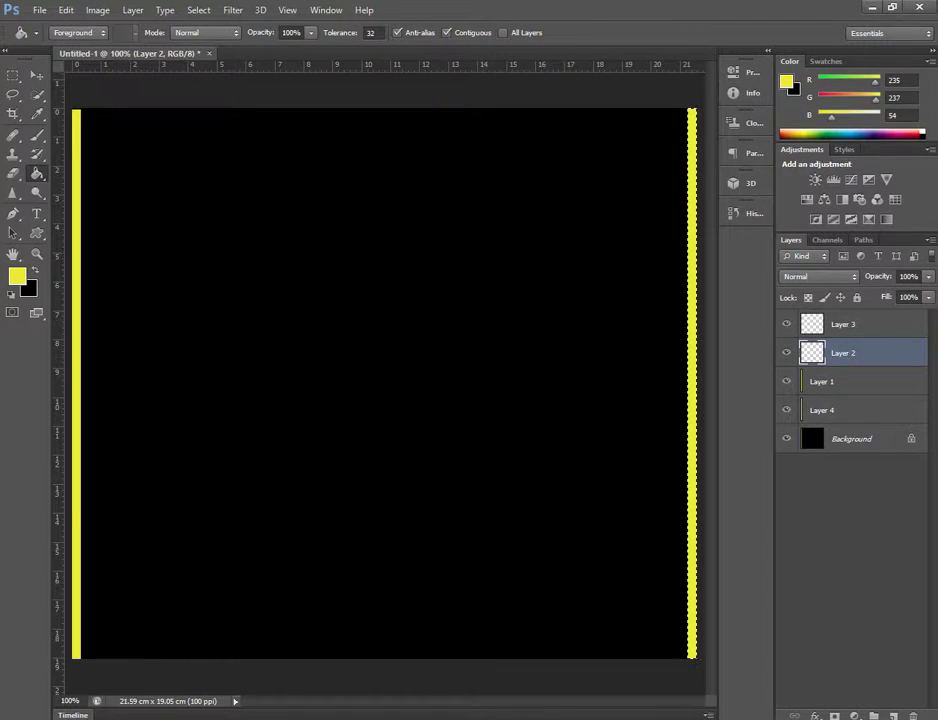
{"action": "key", "text": "Delete"}
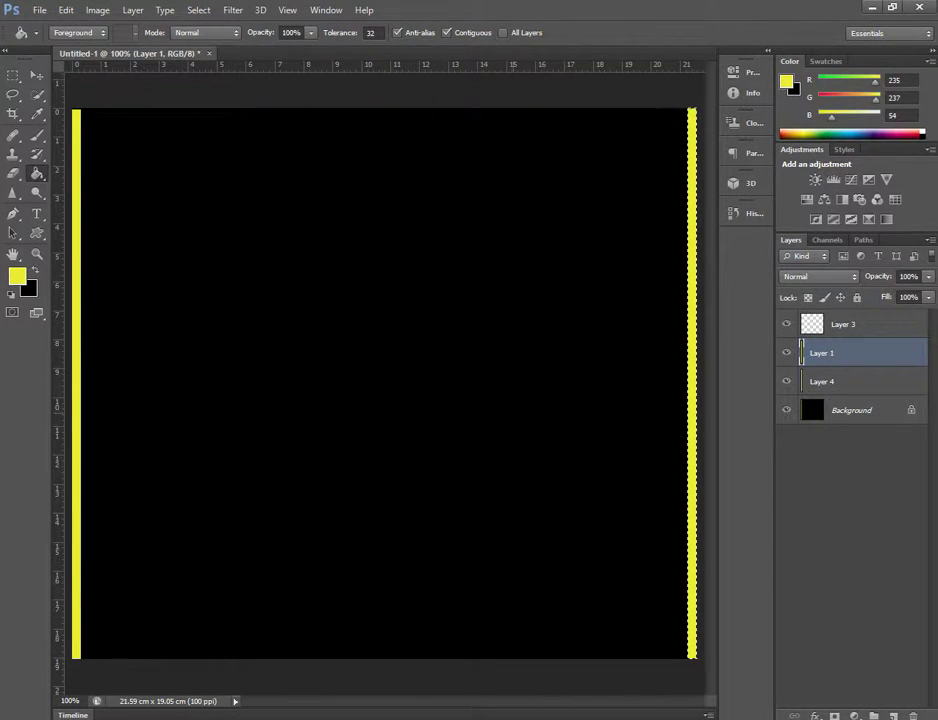
{"action": "key", "text": "ctrl+j"}
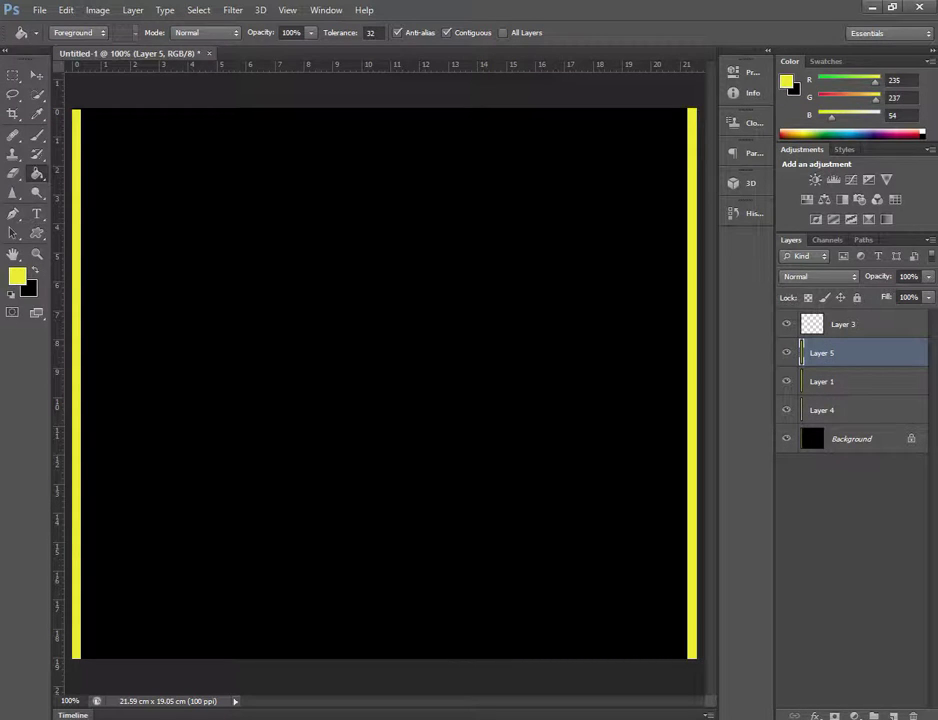
{"action": "key", "text": "alt+bracketright"}
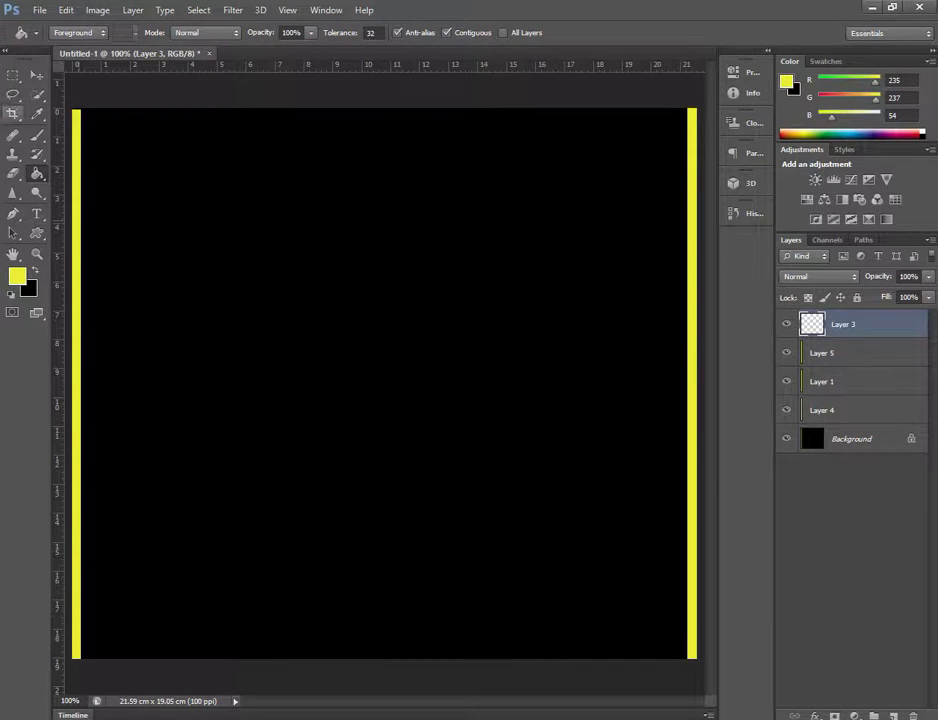
Select a thin strip across the canvas top and Paint Bucket it yellow
{"action": "left_click", "coordinate": [13, 75]}
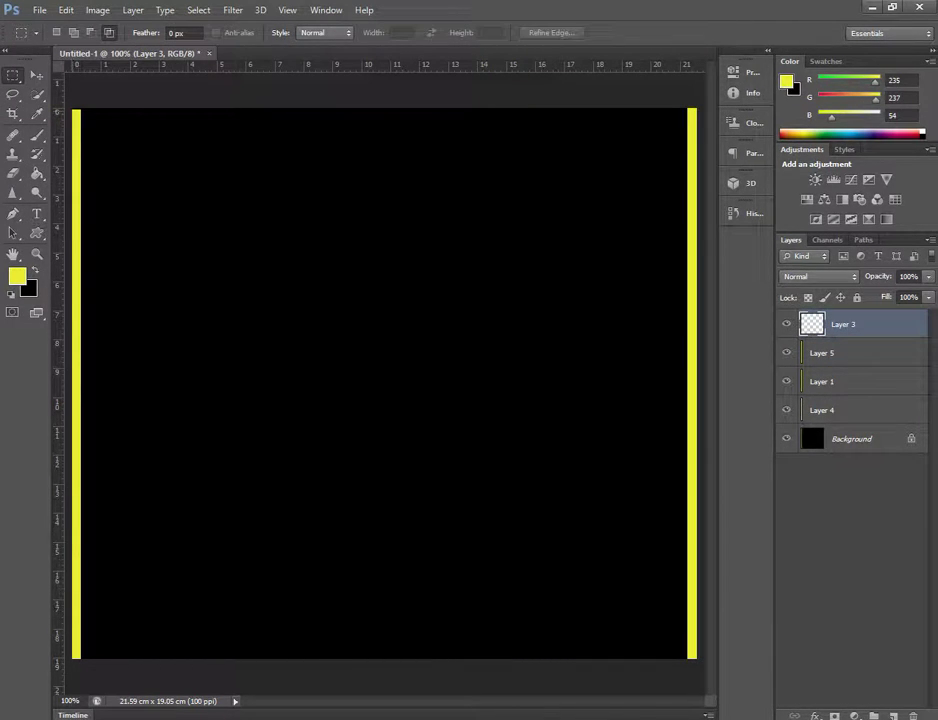
{"action": "left_click_drag", "start_coordinate": [87, 106], "coordinate": [694, 117]}
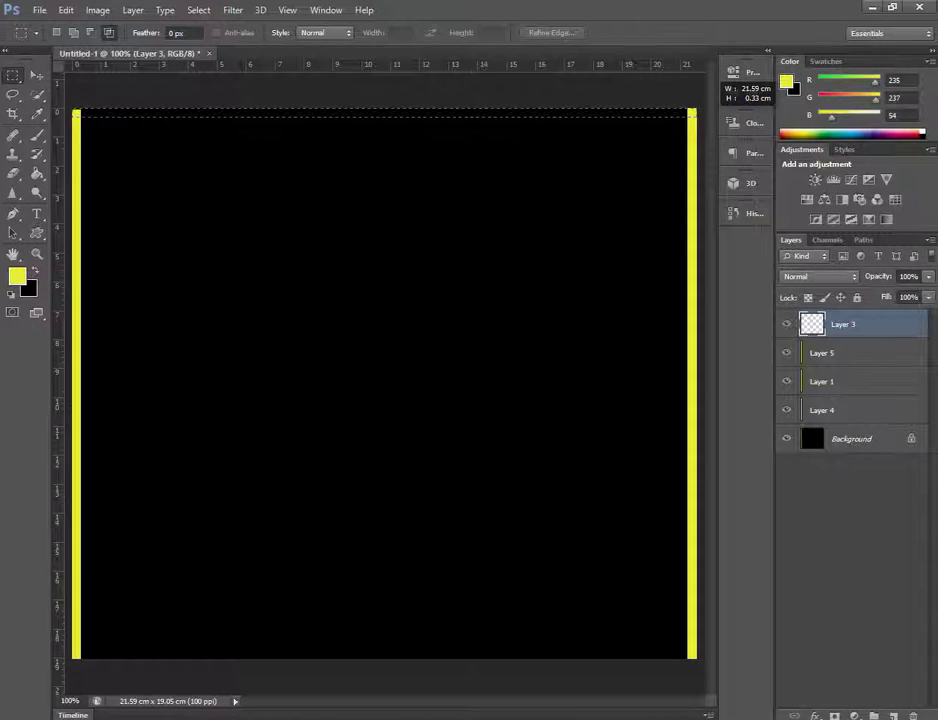
{"action": "left_click_drag", "start_coordinate": [694, 117], "coordinate": [694, 117]}
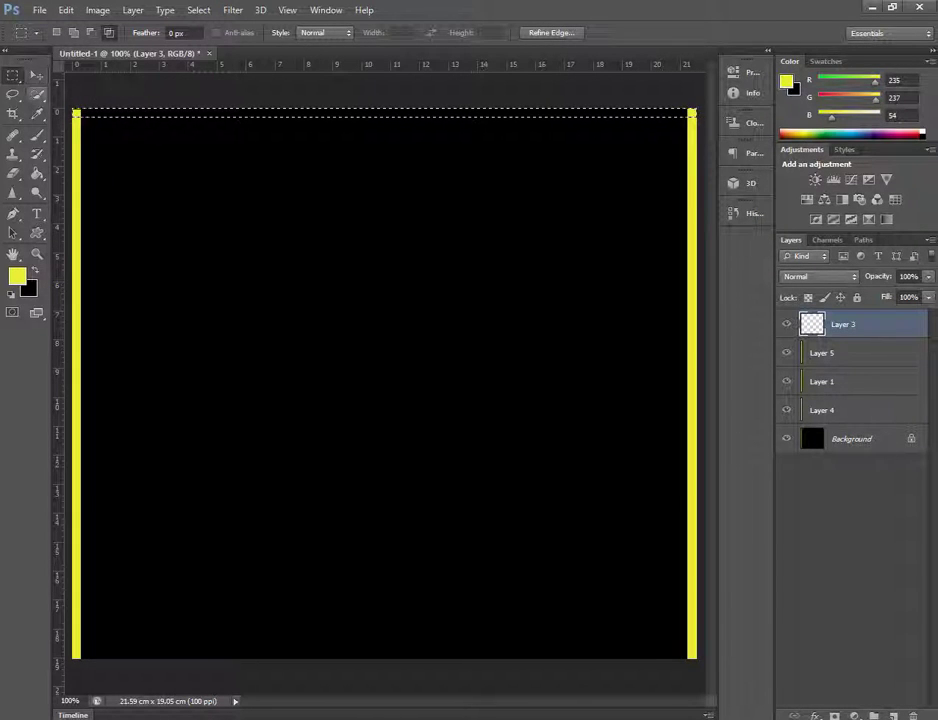
{"action": "left_click", "coordinate": [37, 75]}
{"action": "left_click", "coordinate": [37, 173]}
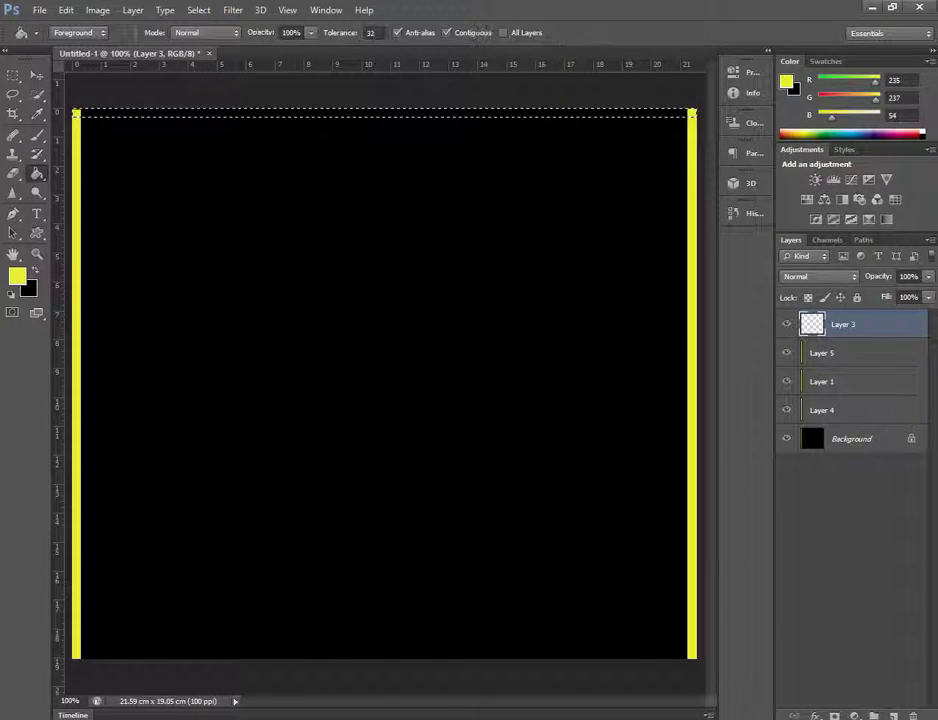
{"action": "left_click", "coordinate": [380, 112]}
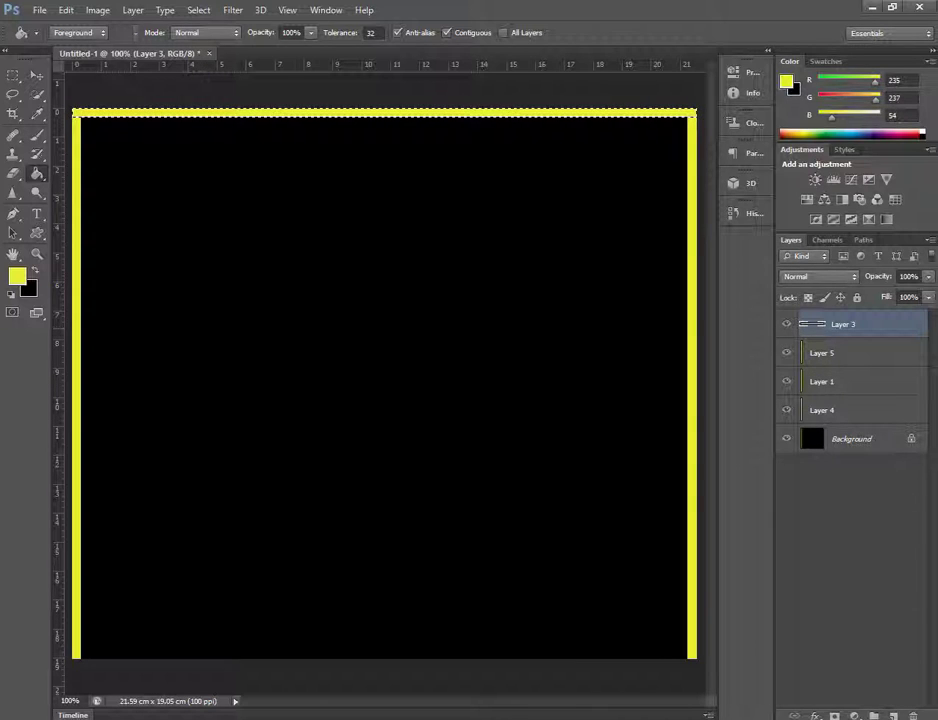
Paste a vertical yellow centre divider onto new Layer 6
{"action": "key", "text": "v"}
{"action": "key", "text": "m"}
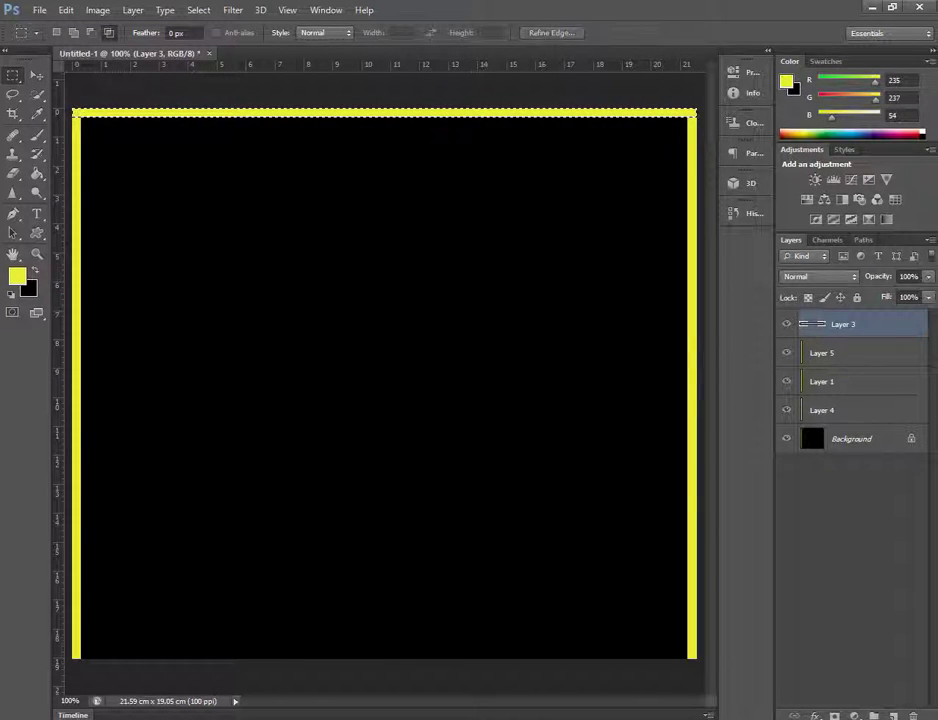
{"action": "left_click", "coordinate": [850, 520]}
{"action": "key", "text": "ctrl+v"}
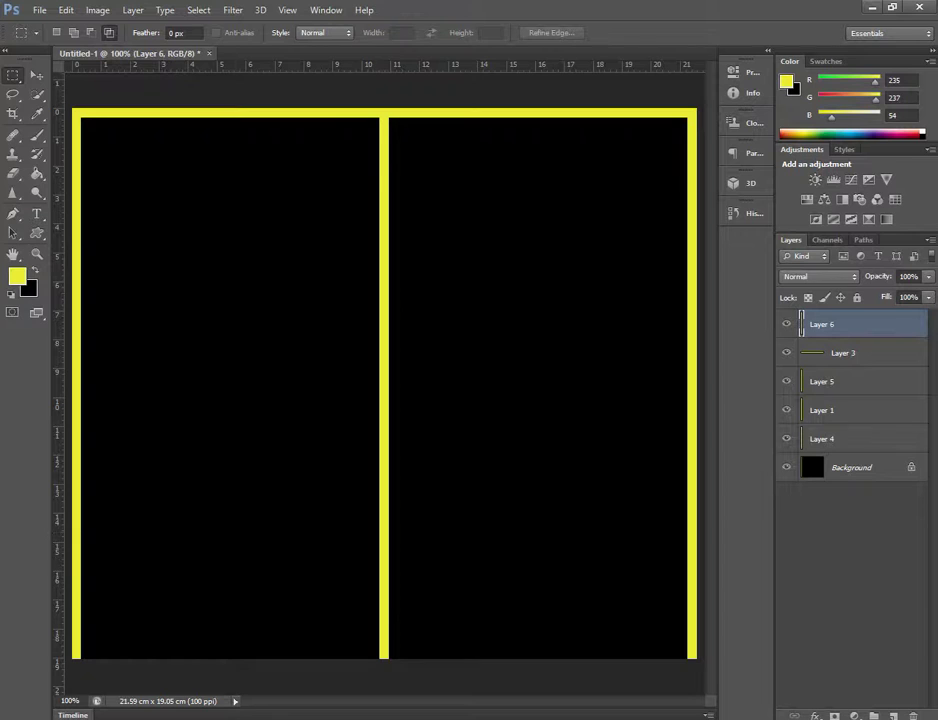
Marquee a thin bottom-edge strip and Paint Bucket both its halves yellow
{"action": "key", "text": "v"}
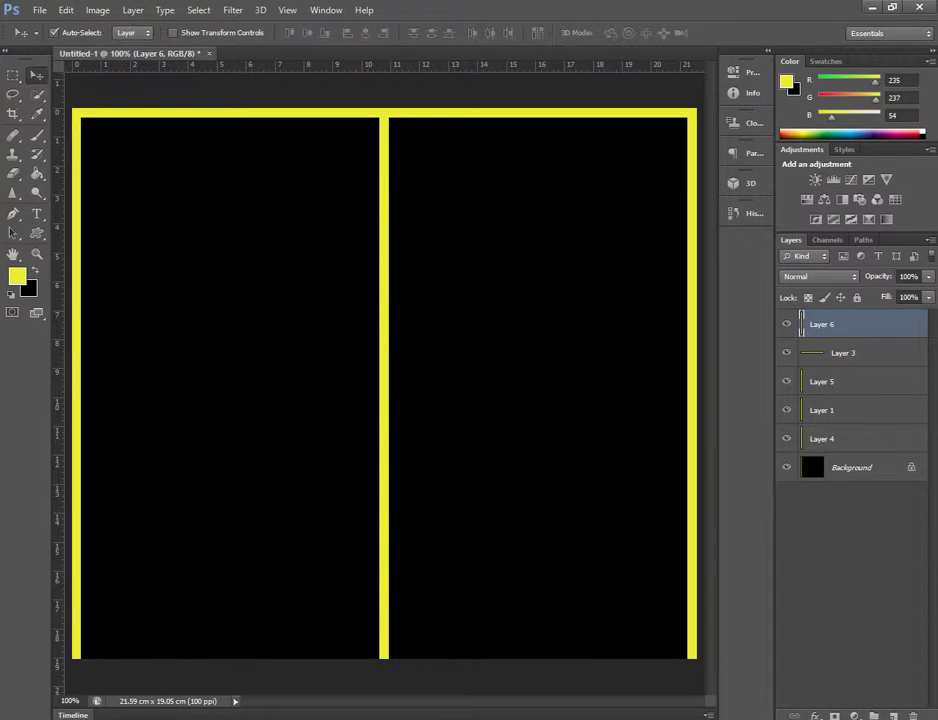
{"action": "key", "text": "m"}
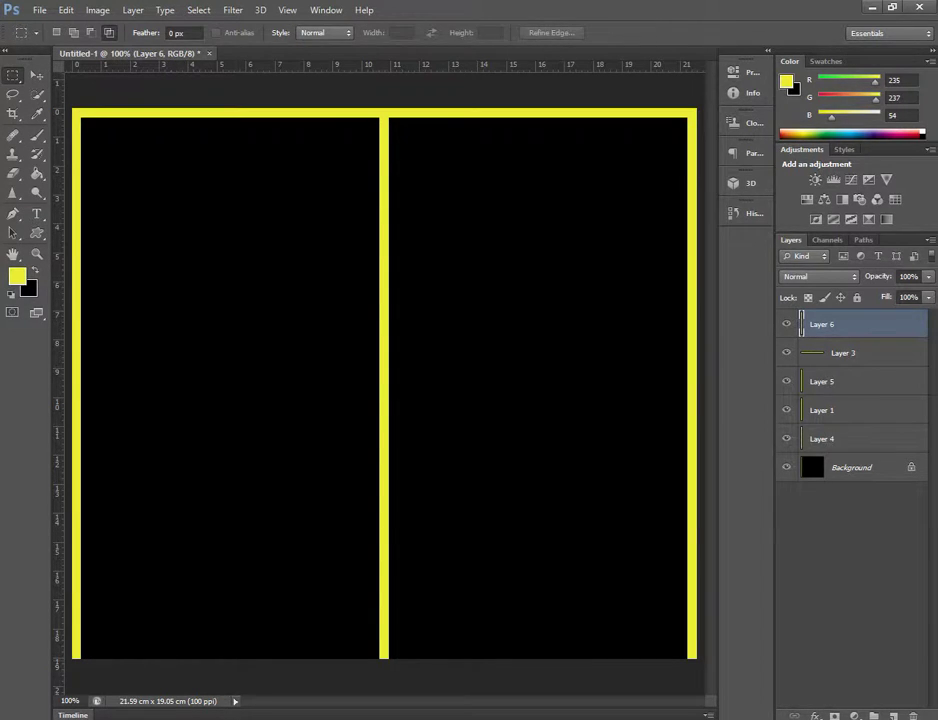
{"action": "left_click_drag", "start_coordinate": [73, 650], "coordinate": [697, 658]}
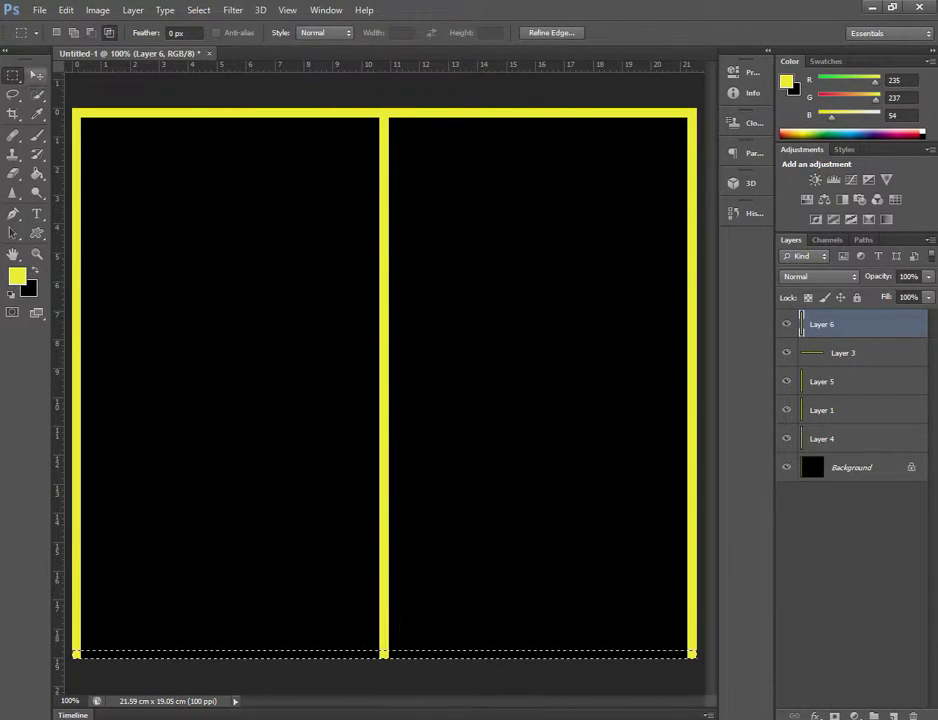
{"action": "key", "text": "g"}
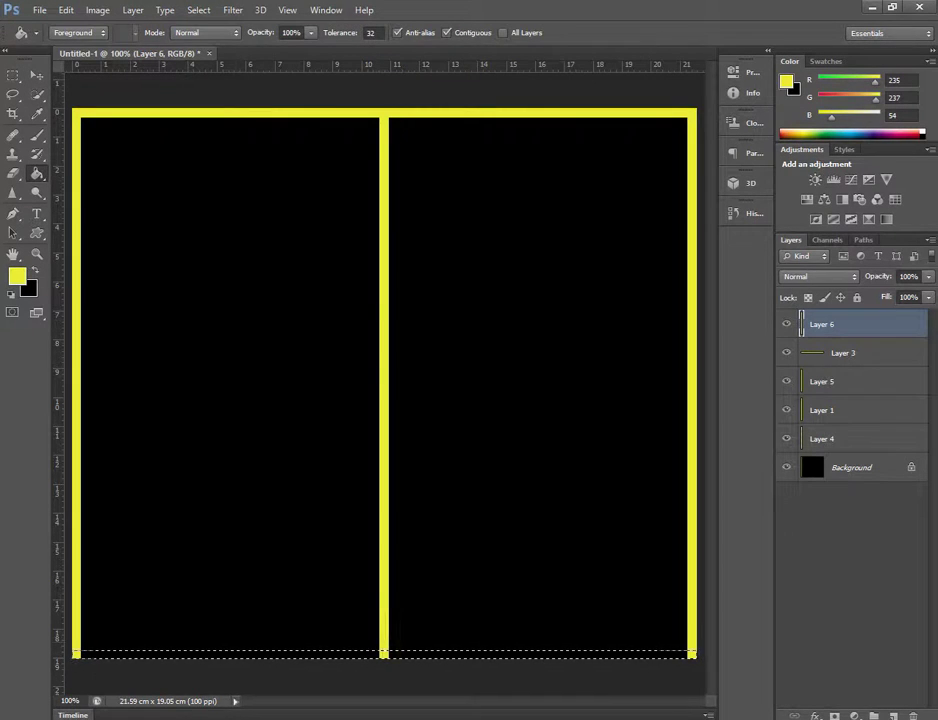
{"action": "left_click", "coordinate": [230, 655]}
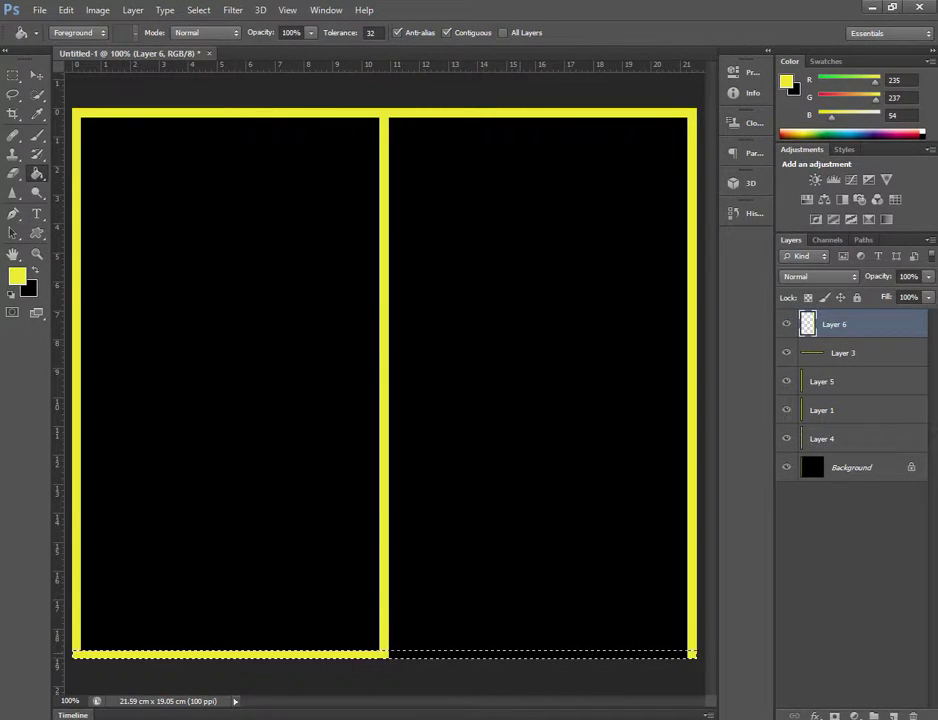
{"action": "left_click", "coordinate": [540, 655]}
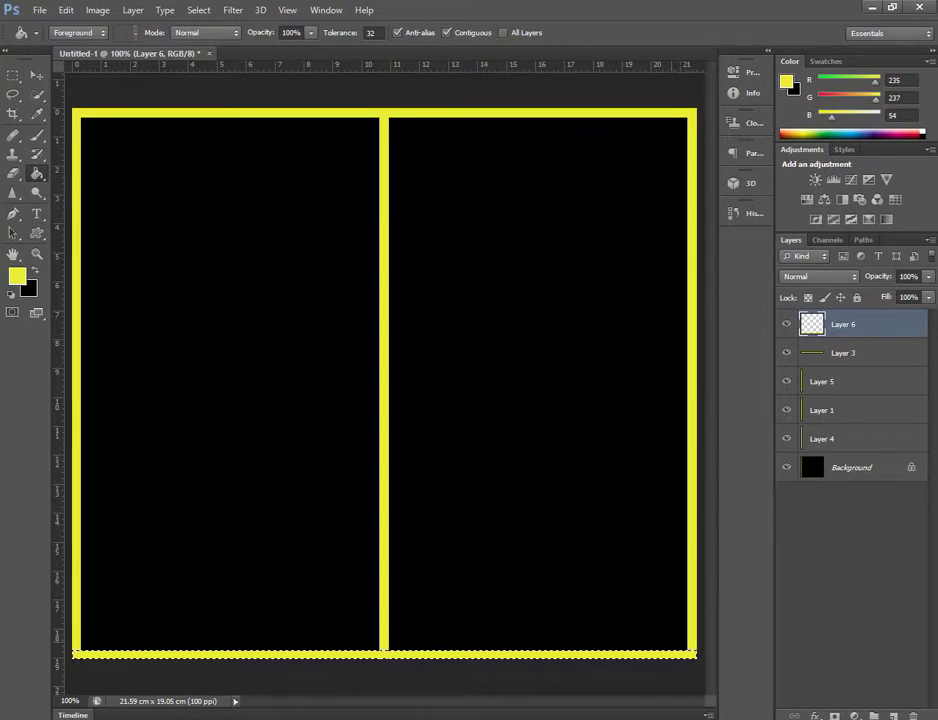
Deselect, add empty Layer 7 on top, and make Layer 6 active
{"action": "key", "text": "ctrl+d"}
{"action": "key", "text": "ctrl+shift+alt+n"}
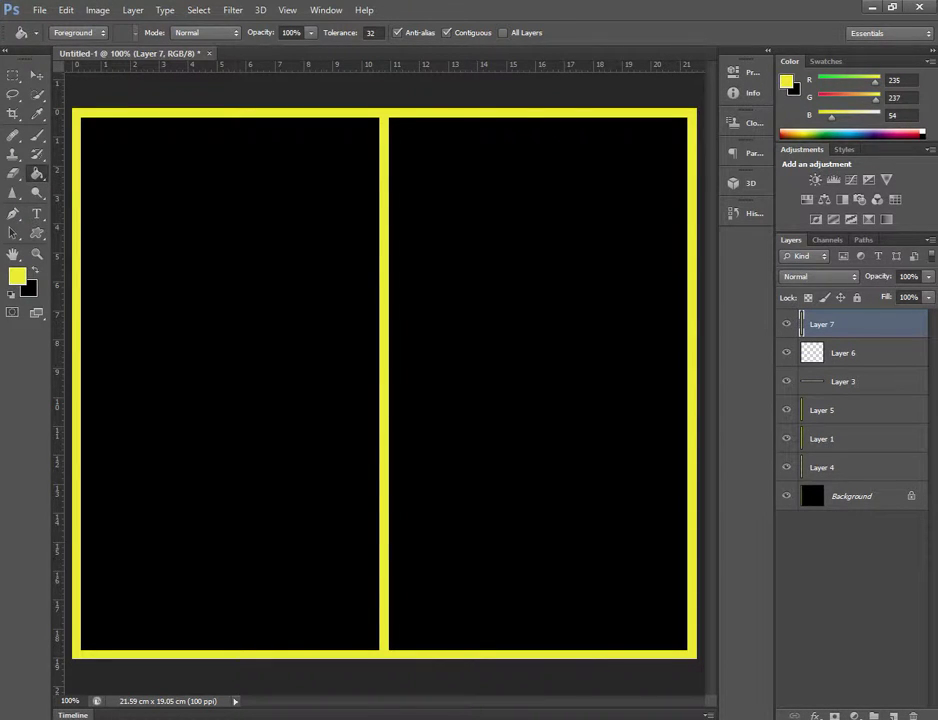
{"action": "left_click", "coordinate": [843, 353]}
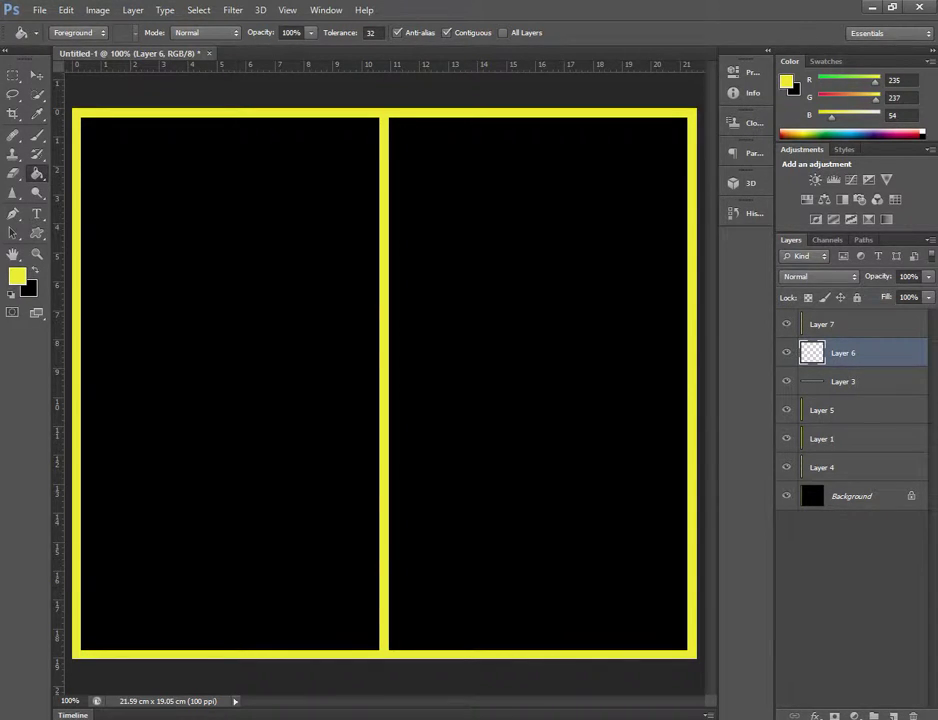
{"action": "key", "text": "s"}
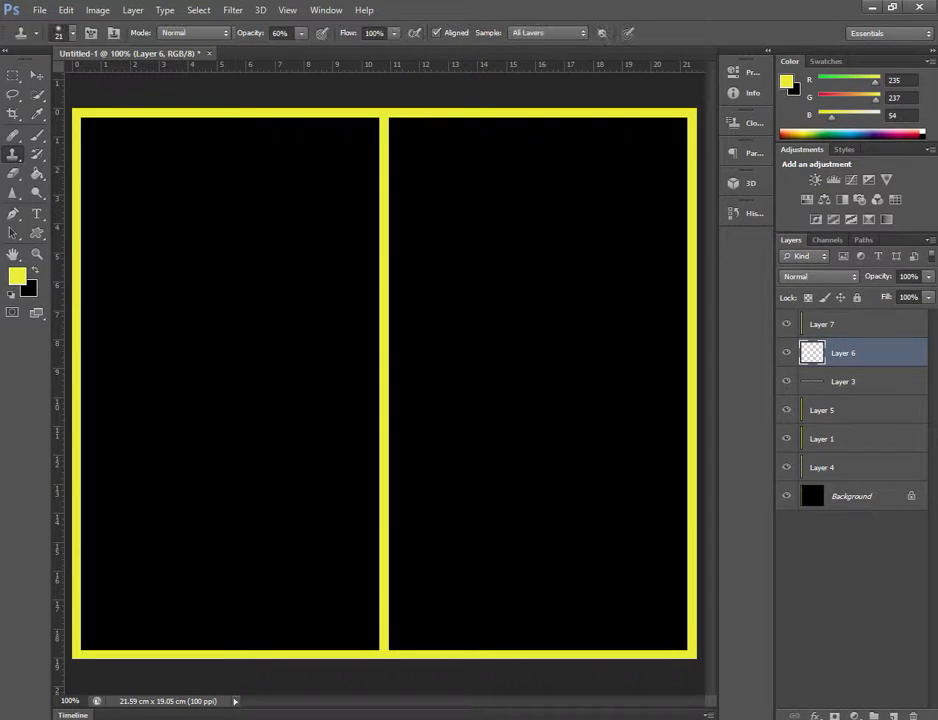
{"action": "key", "text": "m"}
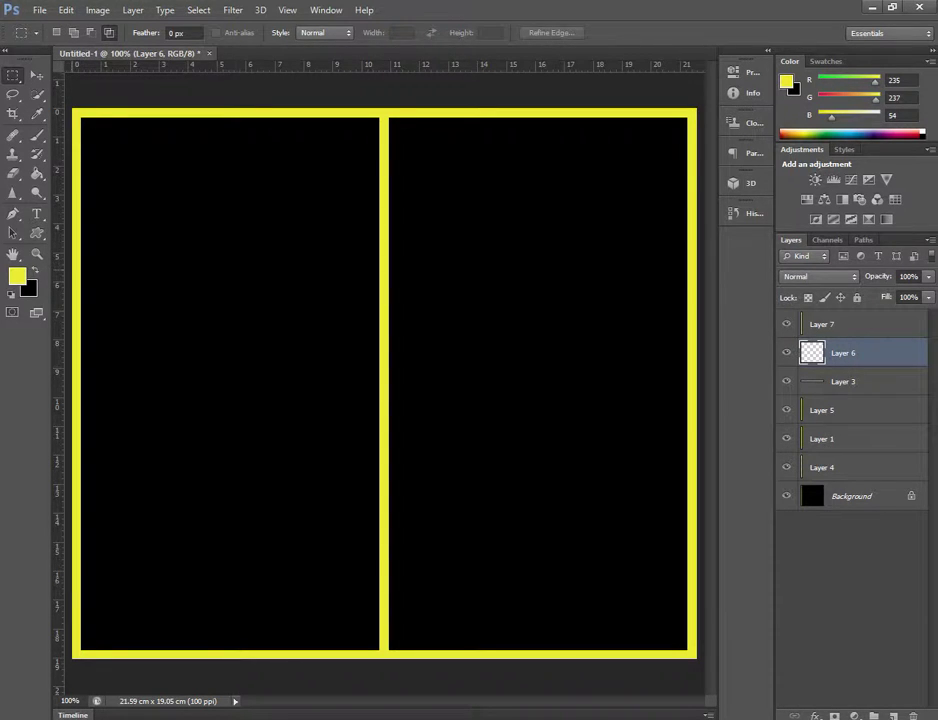
Fill a thin full-width yellow bar across the upper third, then add Layer 8
{"action": "left_click_drag", "start_coordinate": [56, 268], "coordinate": [698, 282]}
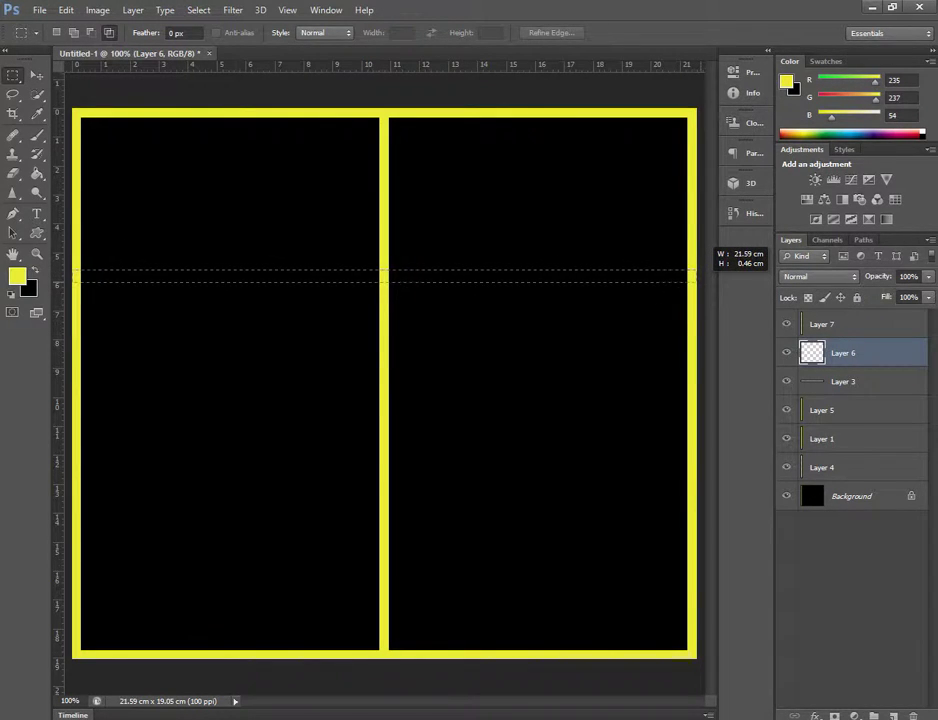
{"action": "left_click_drag", "start_coordinate": [697, 281], "coordinate": [697, 282]}
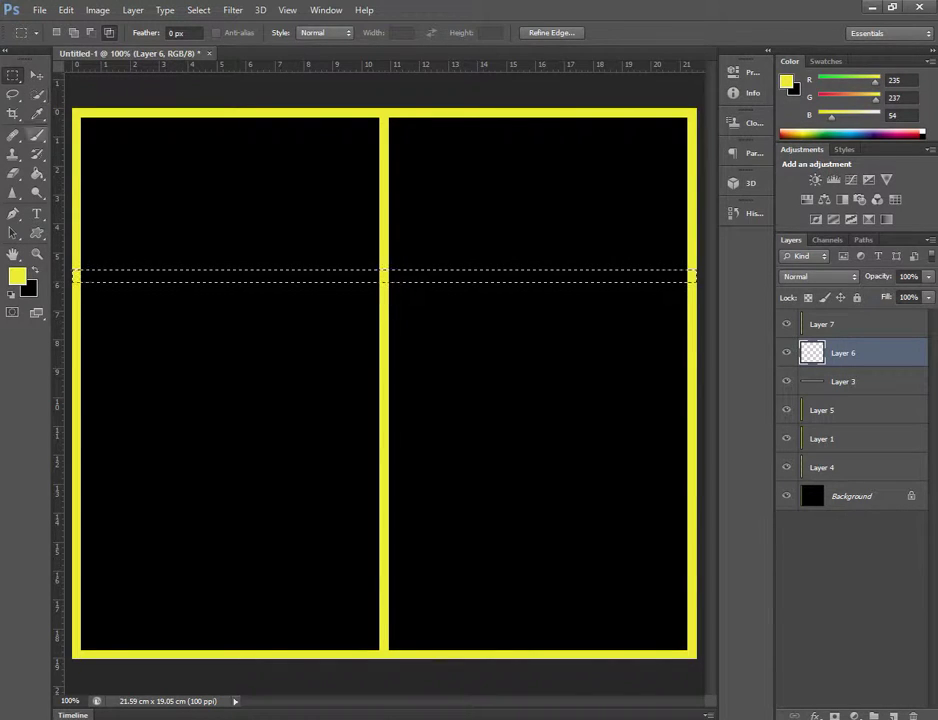
{"action": "left_click", "coordinate": [37, 173]}
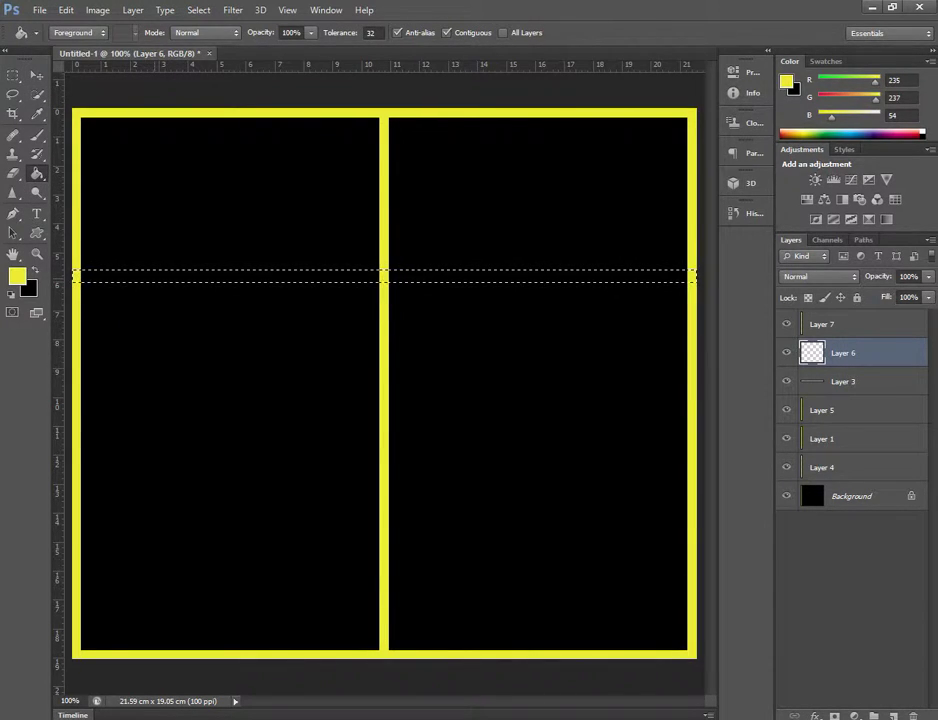
{"action": "left_click", "coordinate": [230, 276]}
{"action": "left_click", "coordinate": [540, 276]}
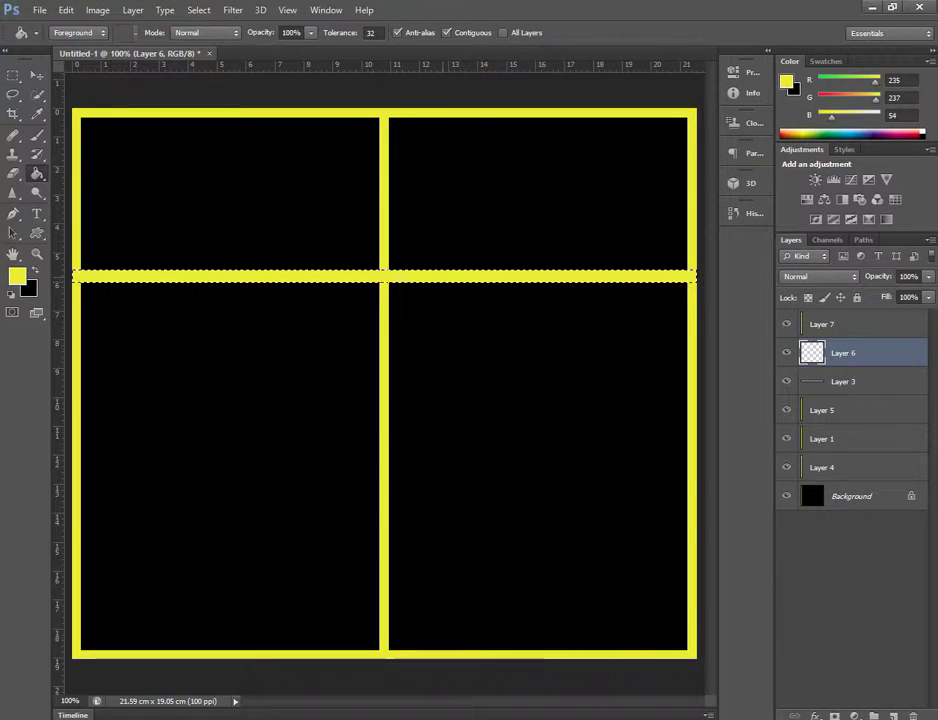
{"action": "key", "text": "ctrl+j"}
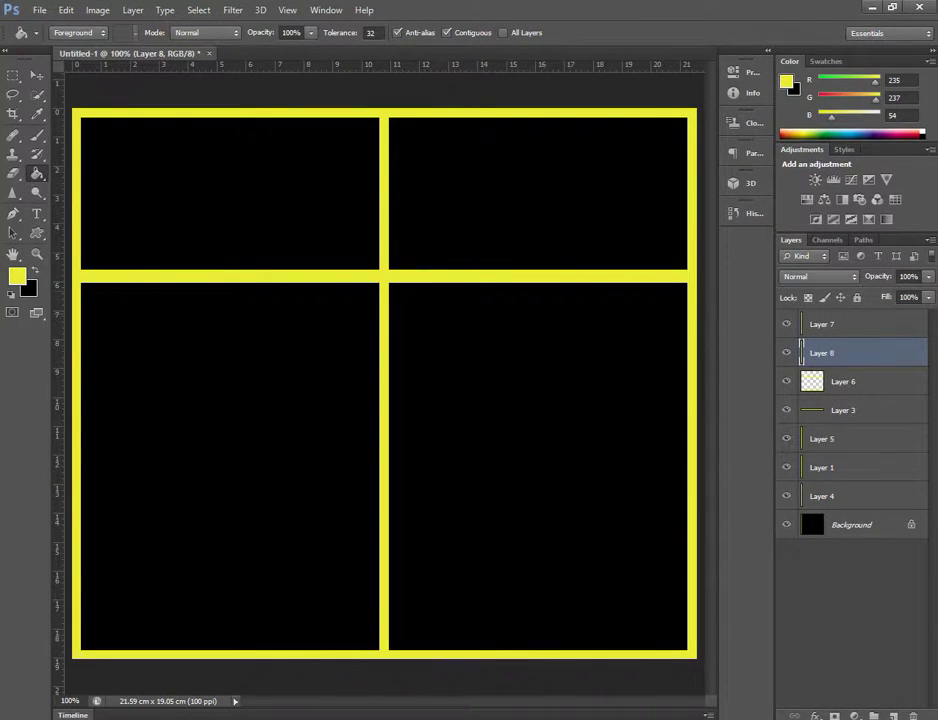
Select a thin full-width strip across the lower part of the canvas
{"action": "key", "text": "m"}
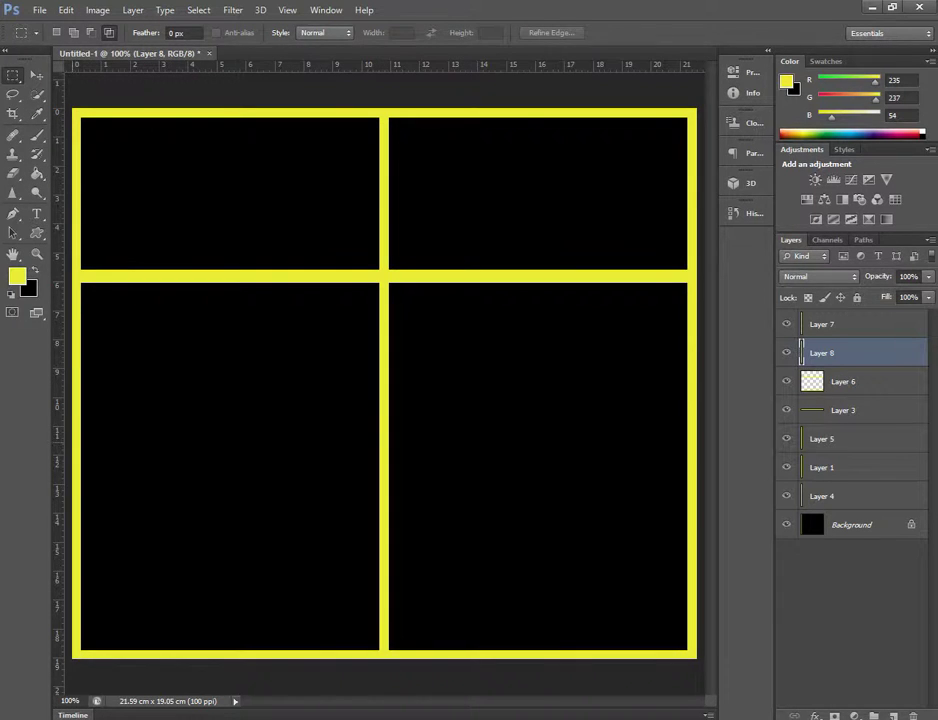
{"action": "left_click_drag", "start_coordinate": [62, 442], "coordinate": [727, 460]}
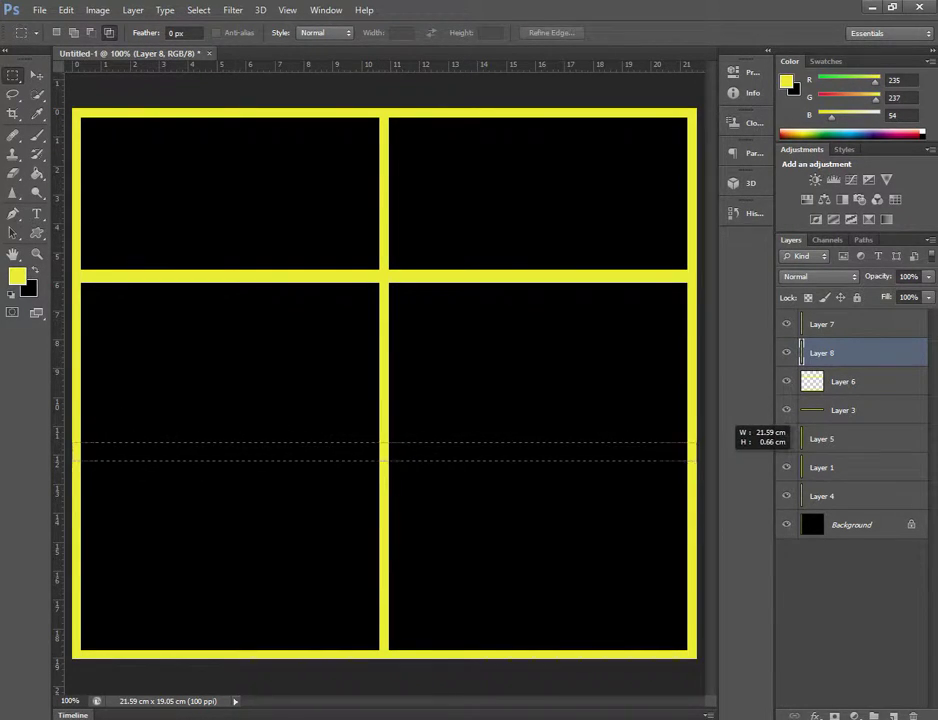
{"action": "left_click_drag", "start_coordinate": [727, 460], "coordinate": [721, 458]}
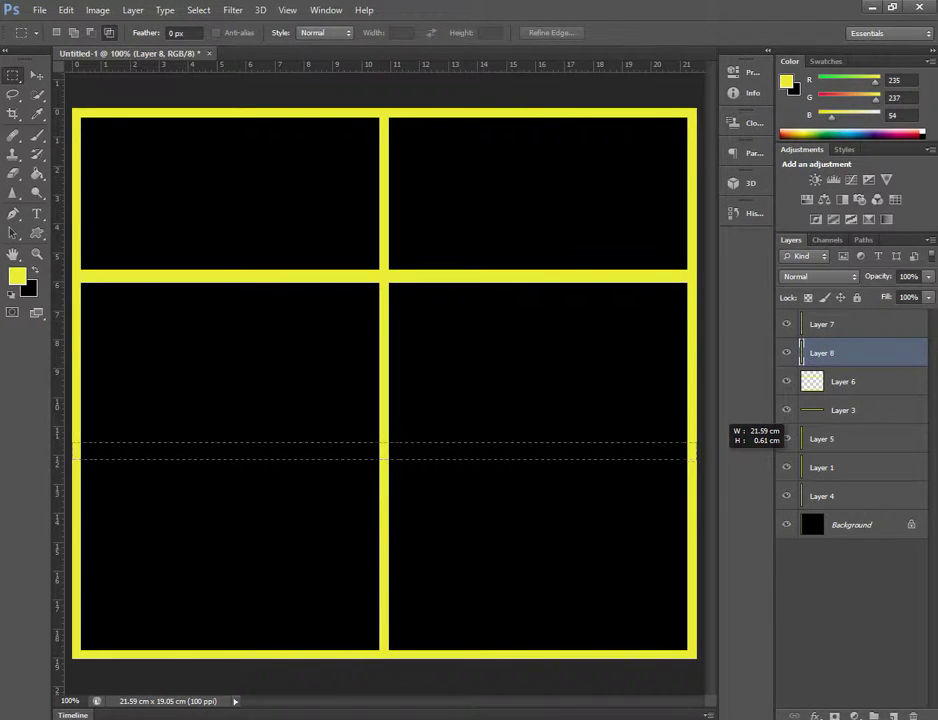
{"action": "key", "text": "ctrl+d"}
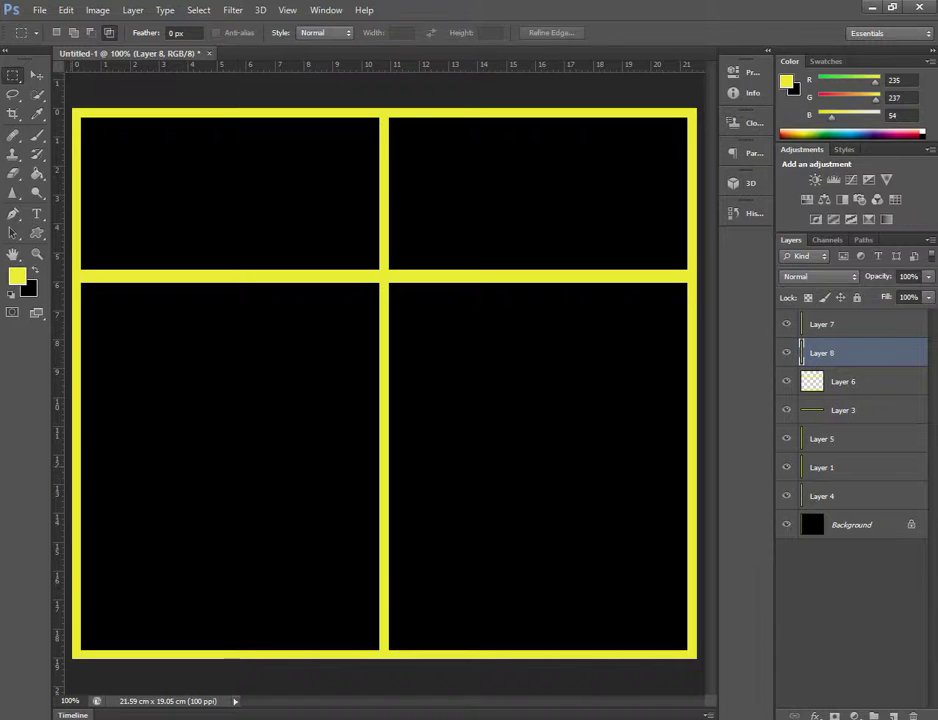
{"action": "left_click_drag", "start_coordinate": [62, 466], "coordinate": [712, 486]}
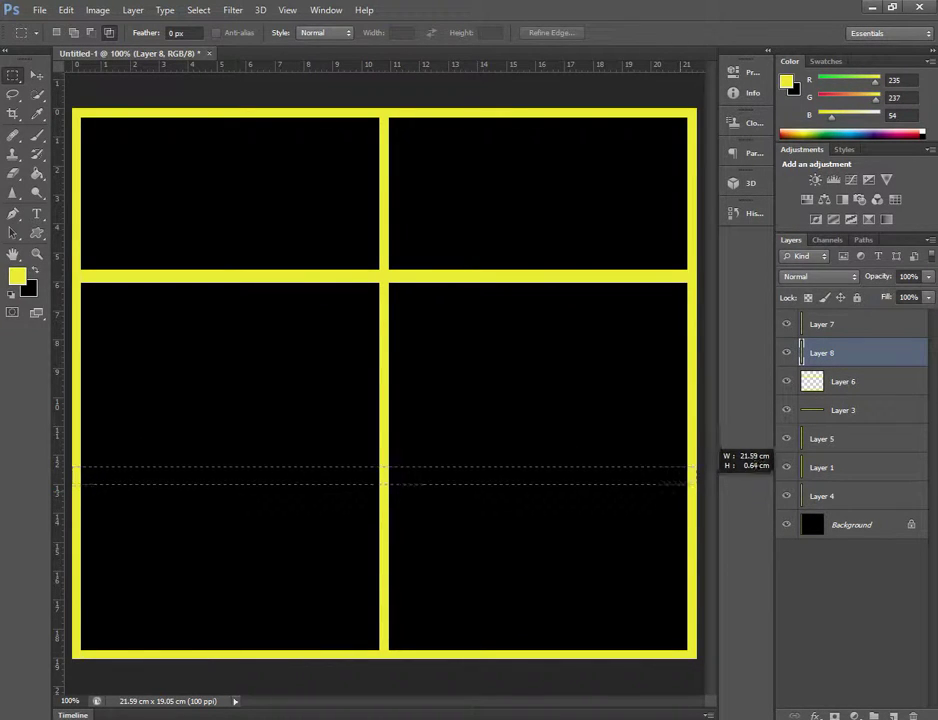
{"action": "left_click_drag", "start_coordinate": [712, 485], "coordinate": [714, 480]}
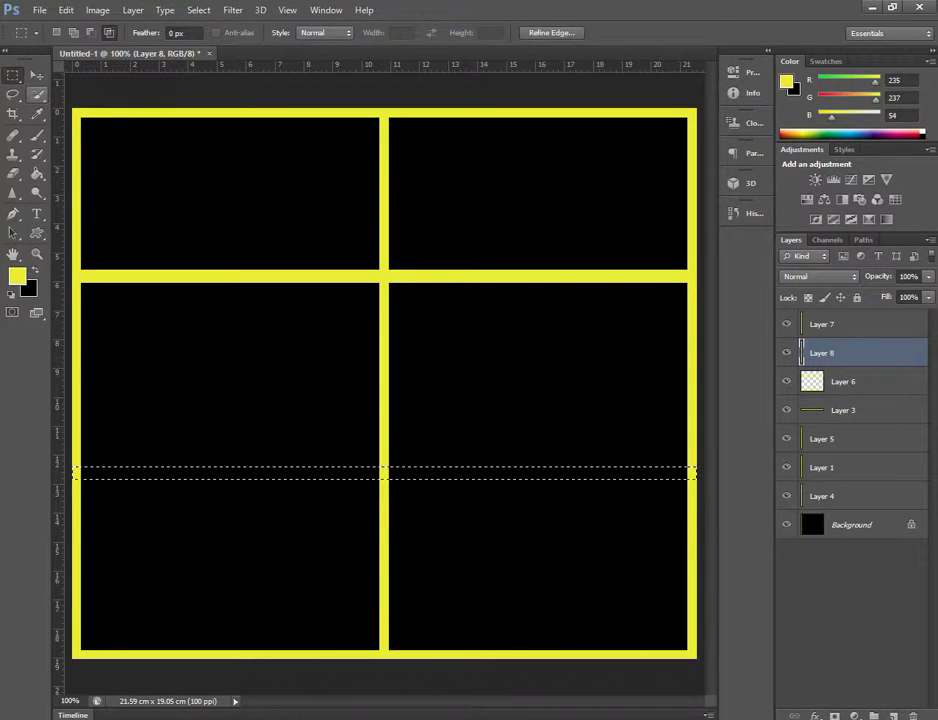
Fill both halves of the lower bar yellow, add Layer 9, and select Layer 8
{"action": "left_click", "coordinate": [37, 94]}
{"action": "left_click", "coordinate": [13, 75]}
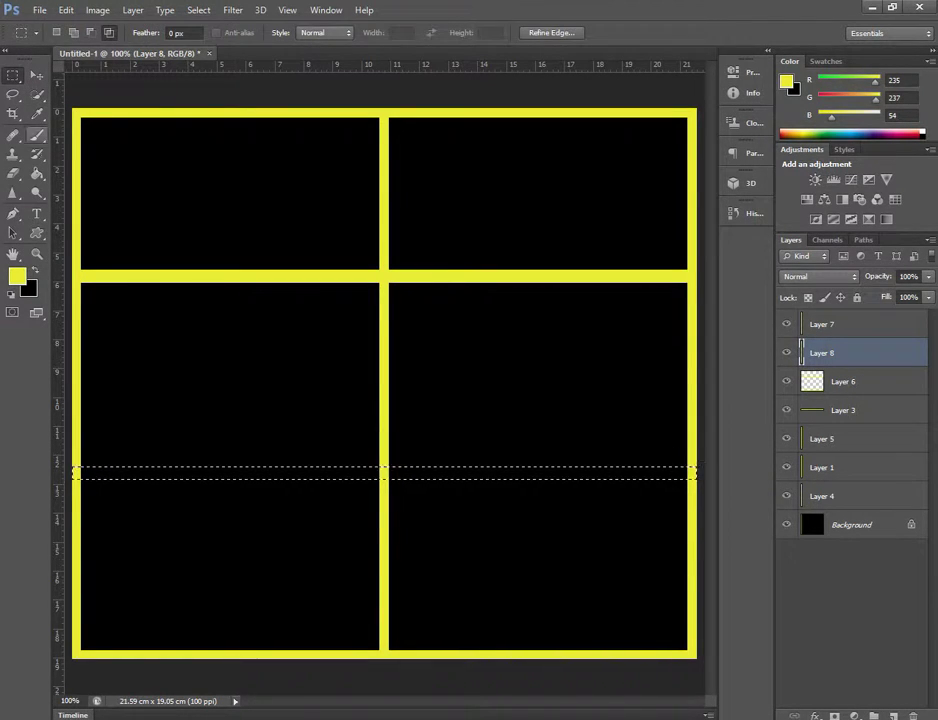
{"action": "left_click", "coordinate": [37, 173]}
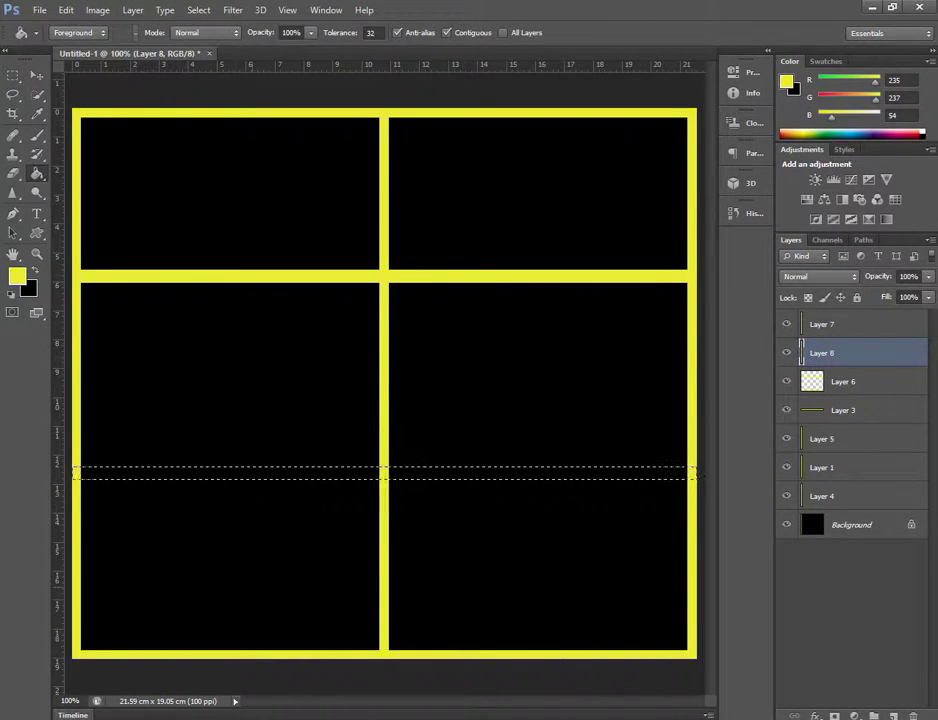
{"action": "left_click", "coordinate": [230, 471]}
{"action": "left_click", "coordinate": [540, 471]}
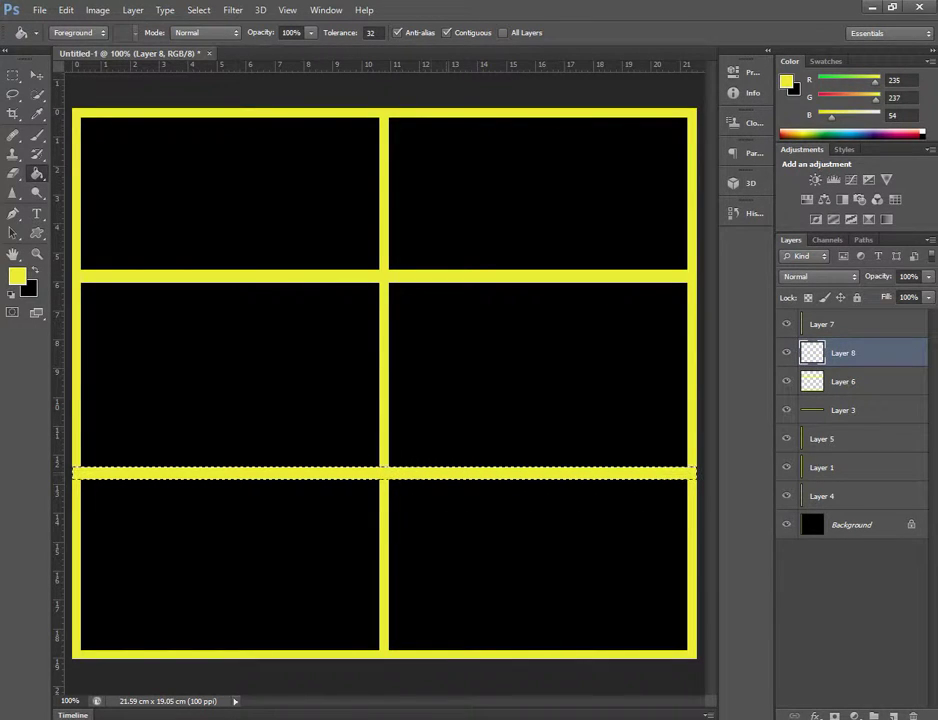
{"action": "key", "text": "ctrl+j"}
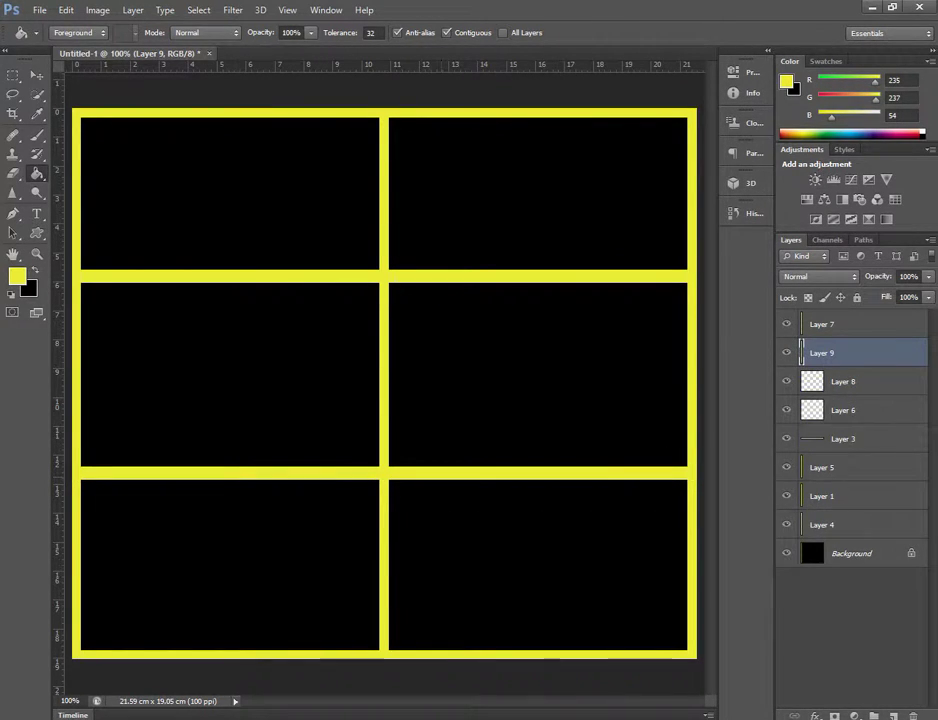
{"action": "left_click", "coordinate": [843, 381]}
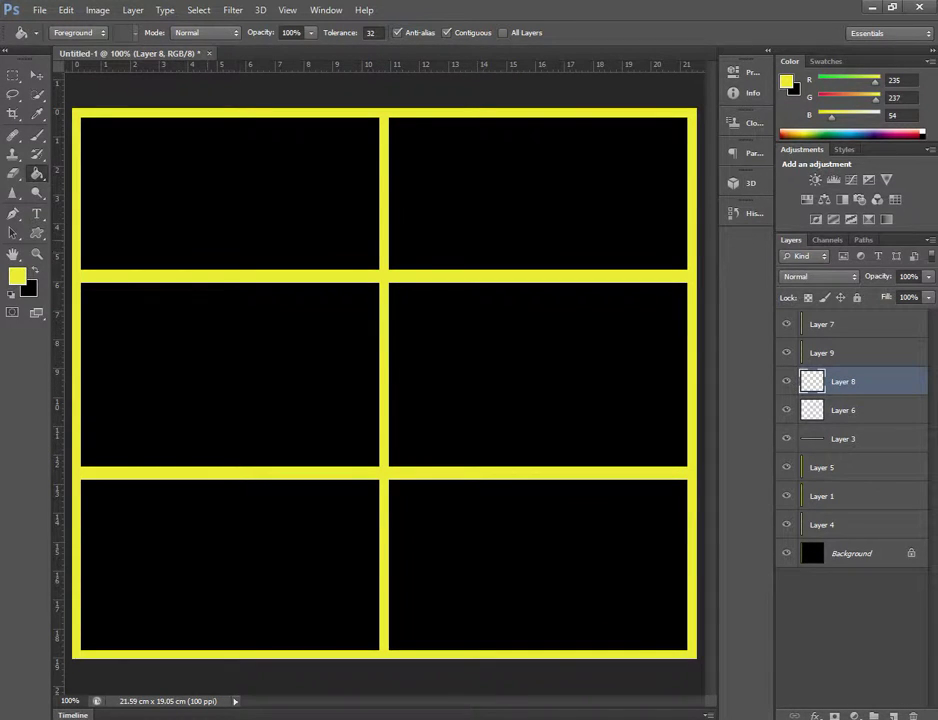
Check that the foreground colour is still yellow
{"action": "left_click", "coordinate": [37, 113]}
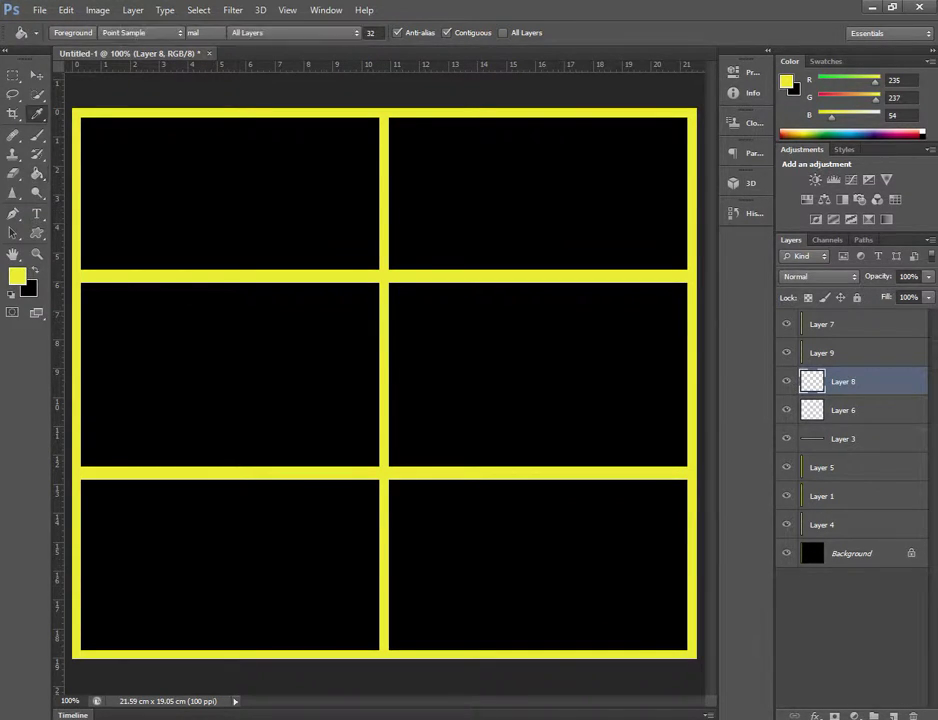
{"action": "left_click", "coordinate": [16, 276]}
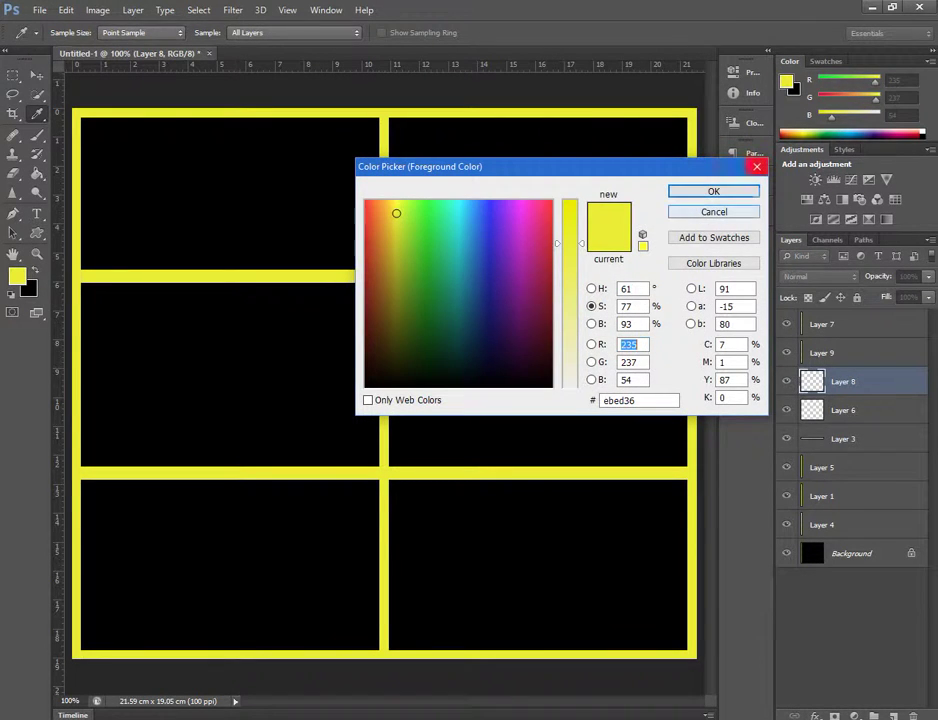
{"action": "key", "text": "Return"}
{"action": "key", "text": "g"}
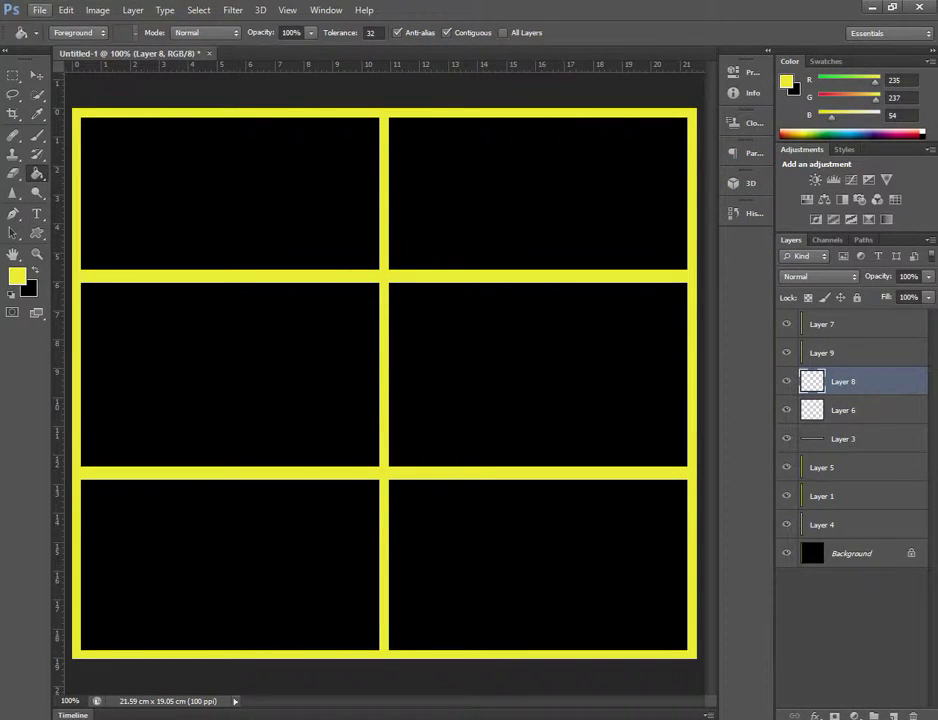
Open ayyan ali 1.jpg from the Adobe folder and drag it toward the collage document
{"action": "left_click", "coordinate": [39, 10]}
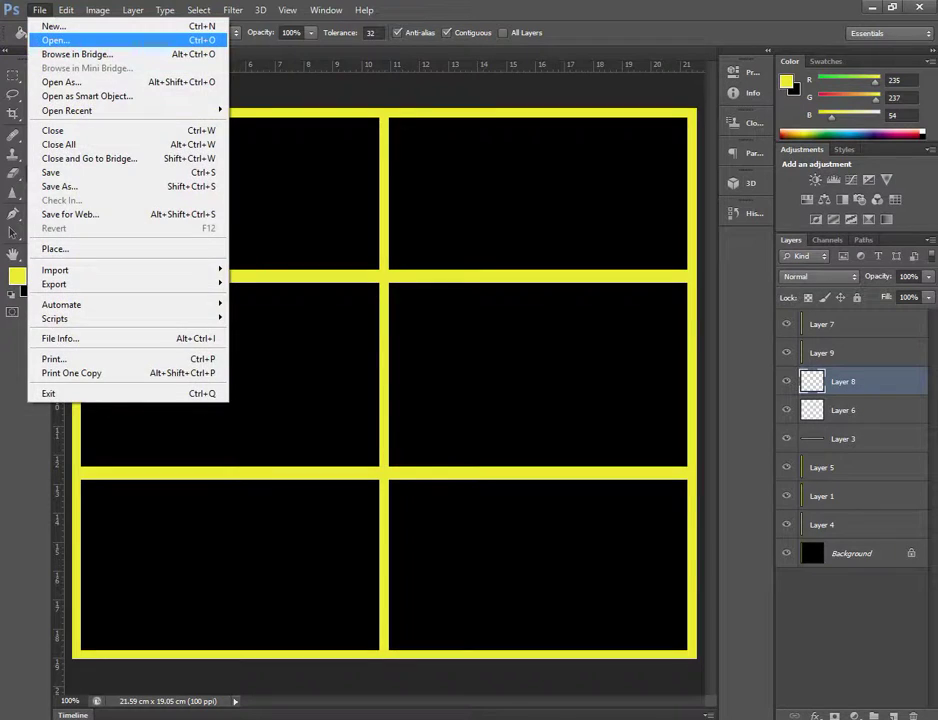
{"action": "left_click", "coordinate": [55, 40]}
{"action": "scroll", "coordinate": [505, 310], "scroll_direction": "down", "scroll_amount": 2}
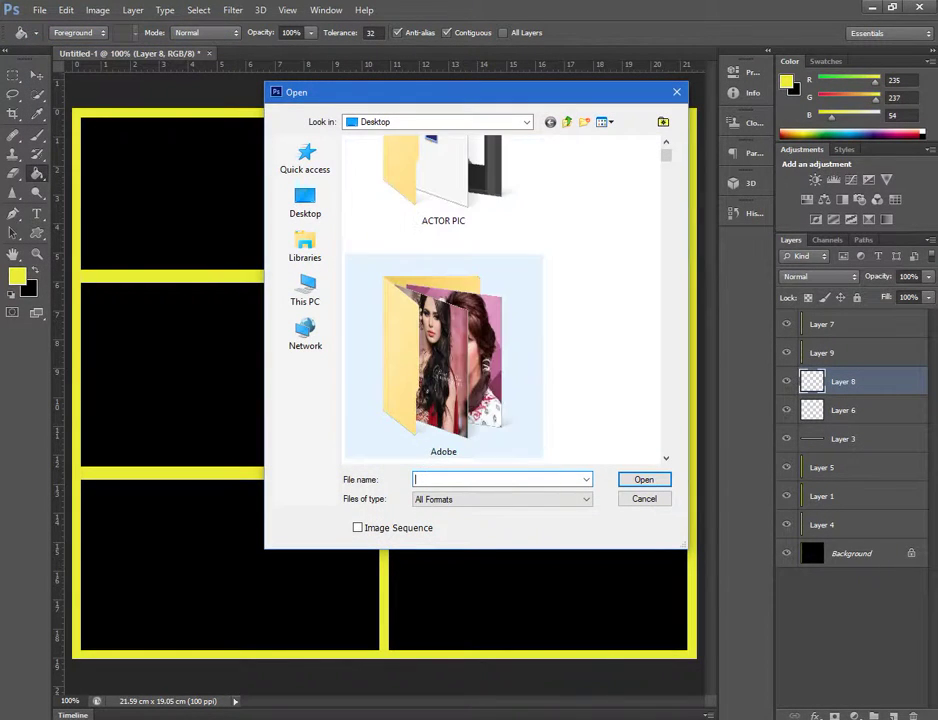
{"action": "double_click", "coordinate": [470, 300]}
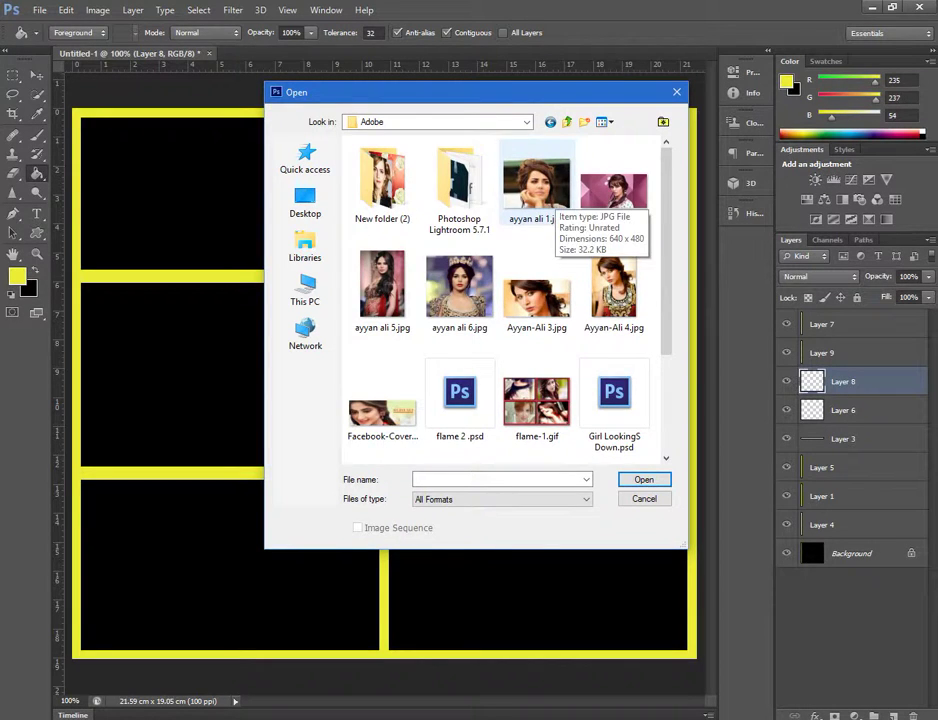
{"action": "double_click", "coordinate": [537, 185]}
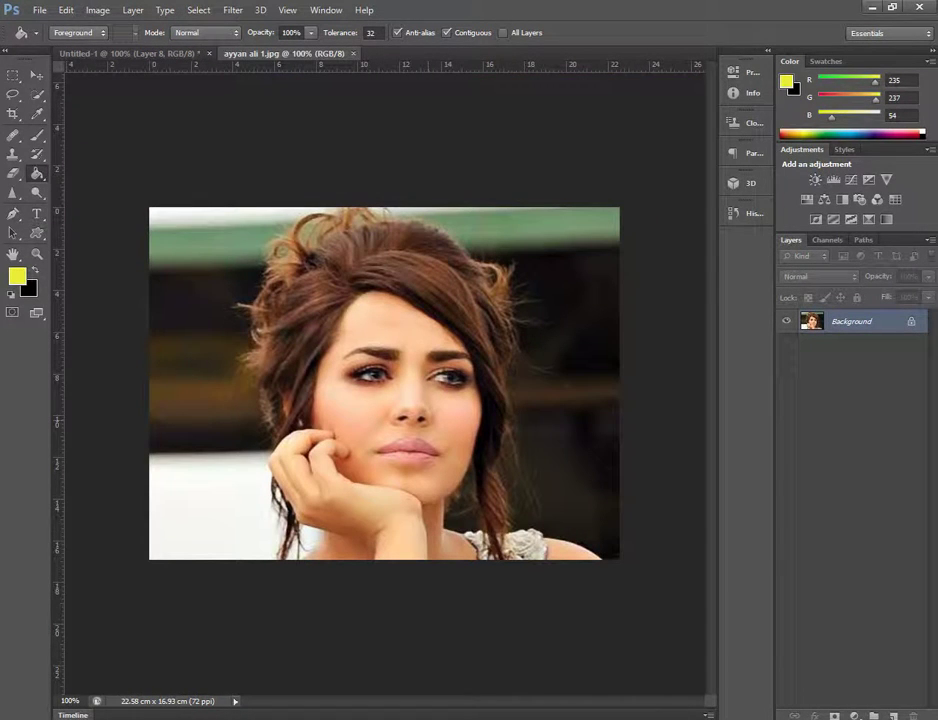
{"action": "key", "text": "v"}
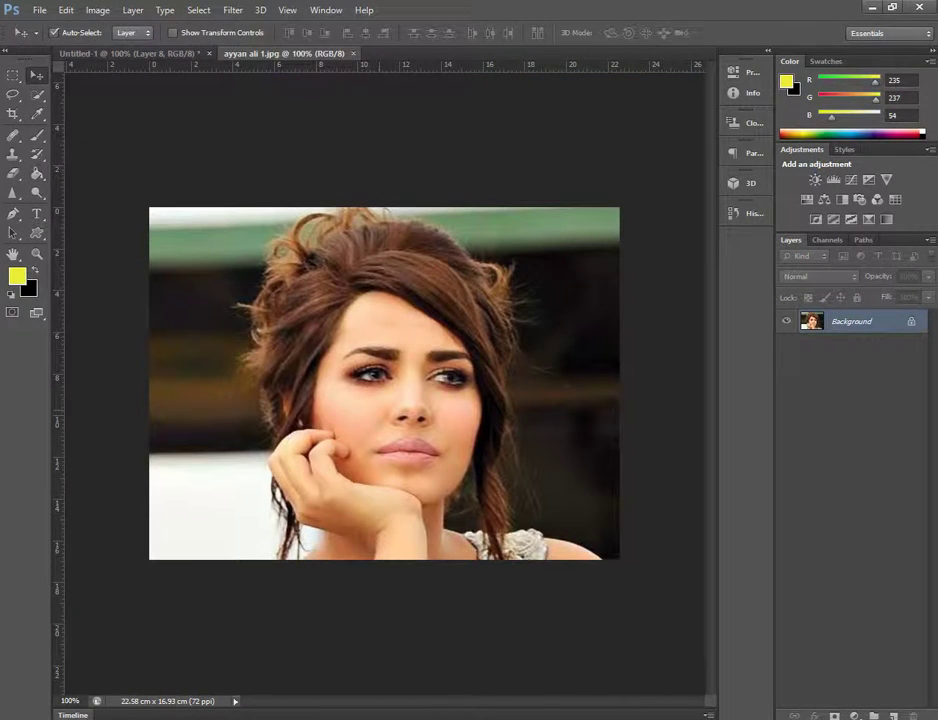
{"action": "left_click_drag", "start_coordinate": [172, 255], "coordinate": [125, 60]}
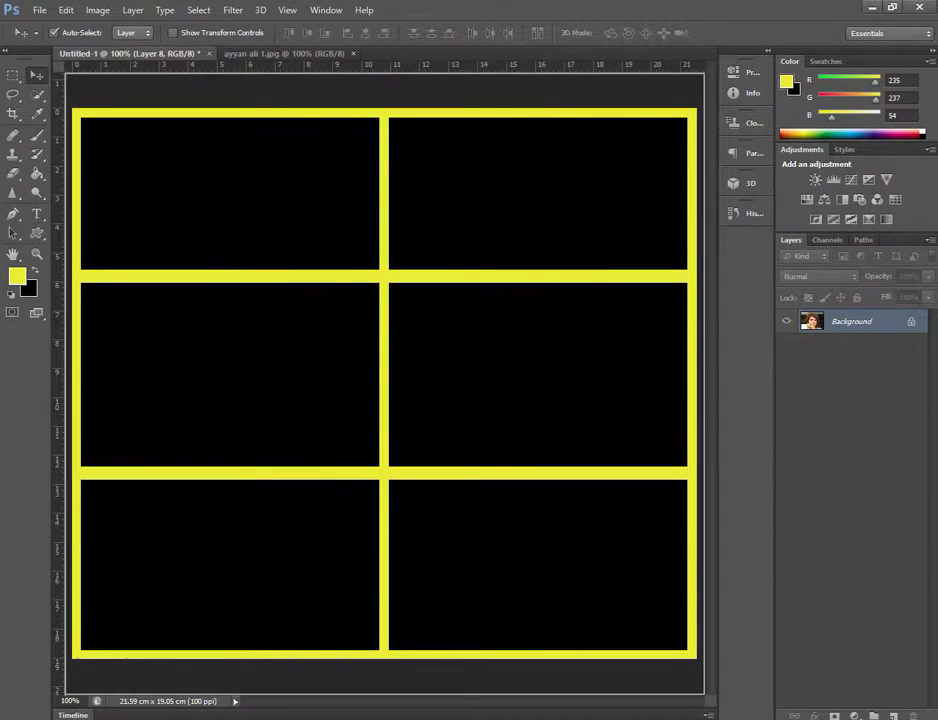
Drop the first portrait onto the collage as Layer 10 and scale it into the top-left cell
{"action": "left_click_drag", "start_coordinate": [125, 60], "coordinate": [200, 250]}
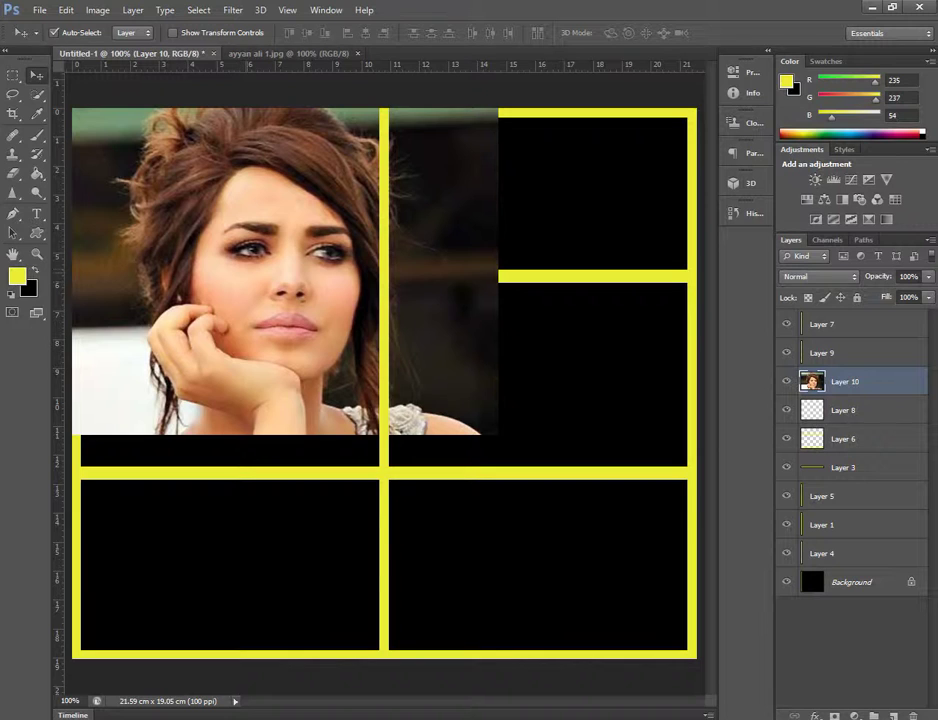
{"action": "key", "text": "ctrl+t"}
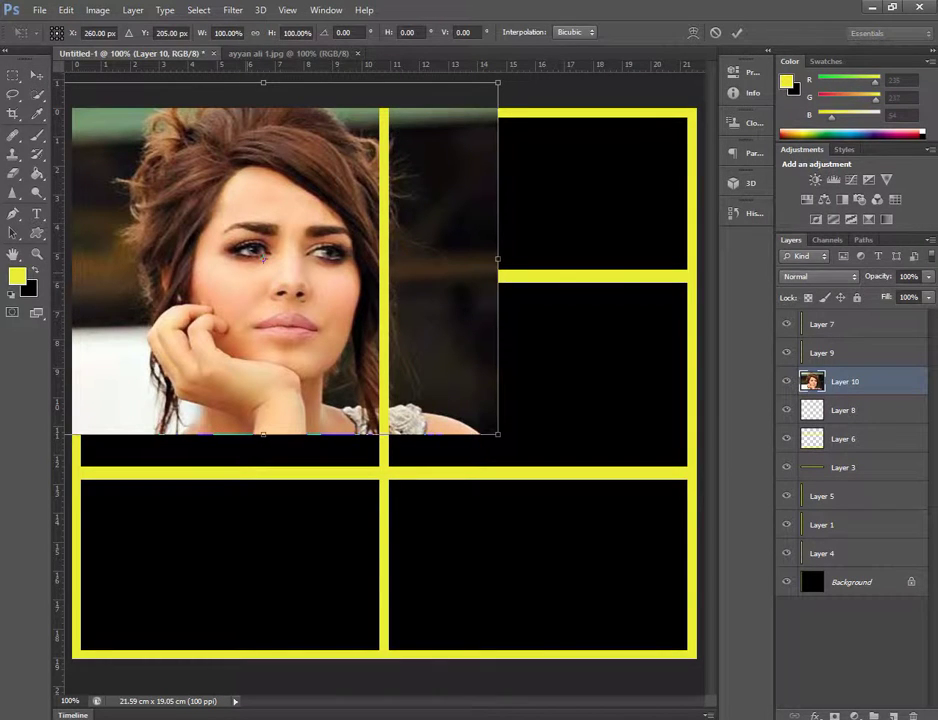
{"action": "left_click_drag", "start_coordinate": [262, 257], "coordinate": [343, 325]}
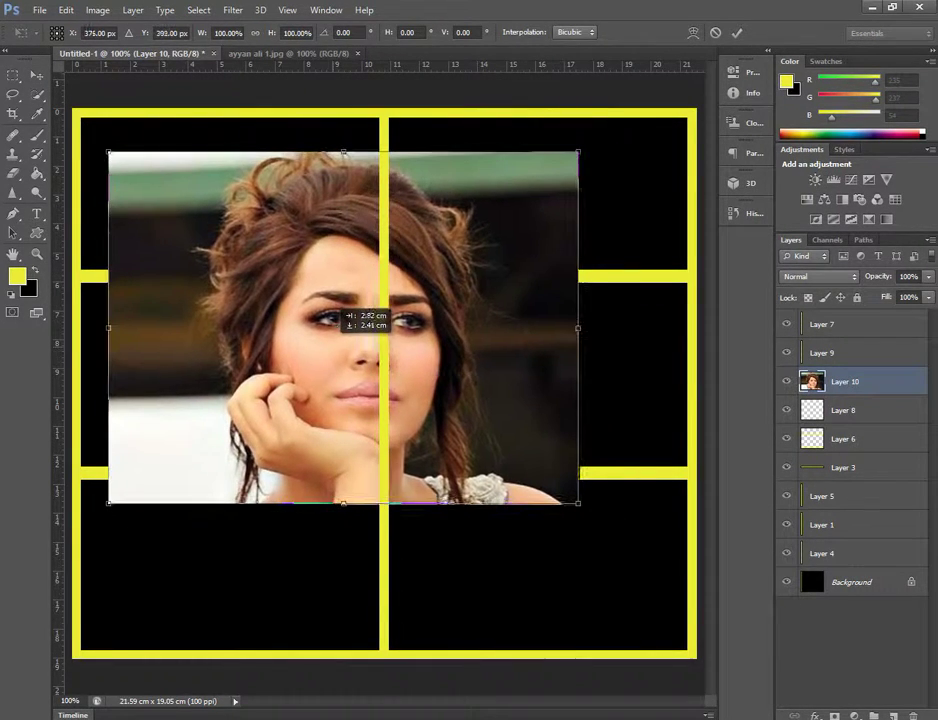
{"action": "left_click_drag", "start_coordinate": [108, 153], "coordinate": [275, 291]}
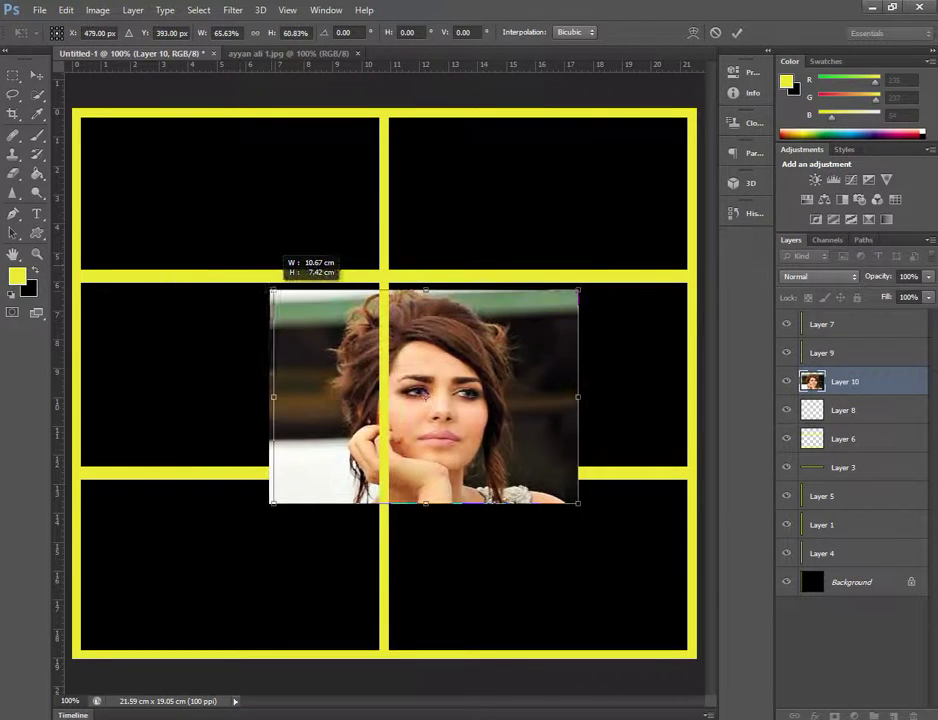
{"action": "left_click_drag", "start_coordinate": [427, 395], "coordinate": [233, 222]}
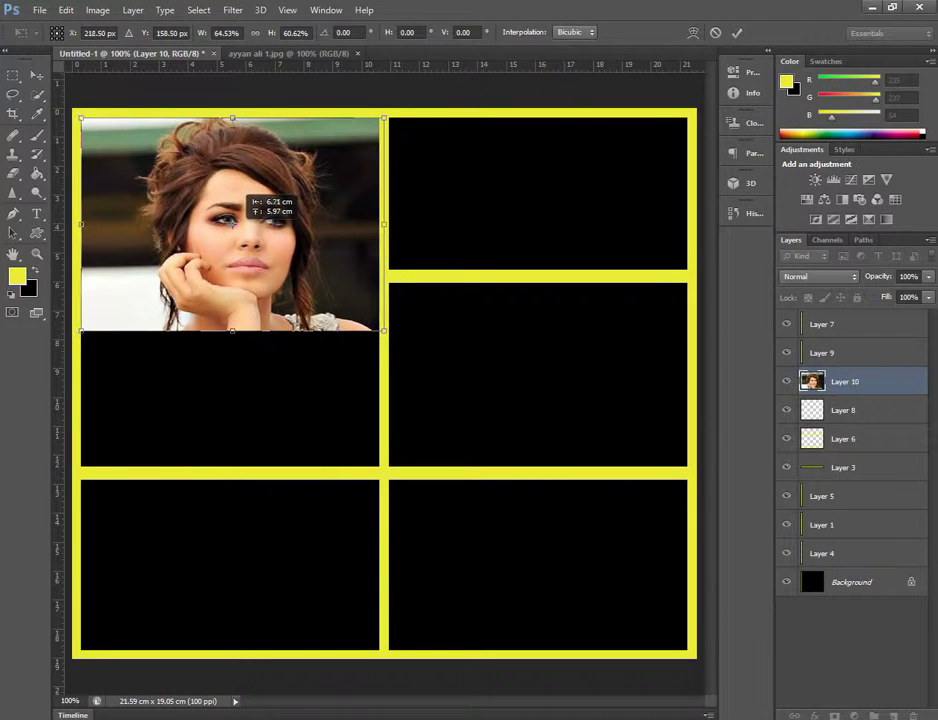
Zoom in and raise the portrait's bottom edge to the top-left cell's yellow border
{"action": "scroll", "coordinate": [233, 222], "scroll_direction": "up", "scroll_amount": 1}
{"action": "scroll", "coordinate": [233, 222], "scroll_direction": "up", "scroll_amount": 2}
{"action": "scroll", "coordinate": [234, 223], "scroll_direction": "down", "scroll_amount": 1}
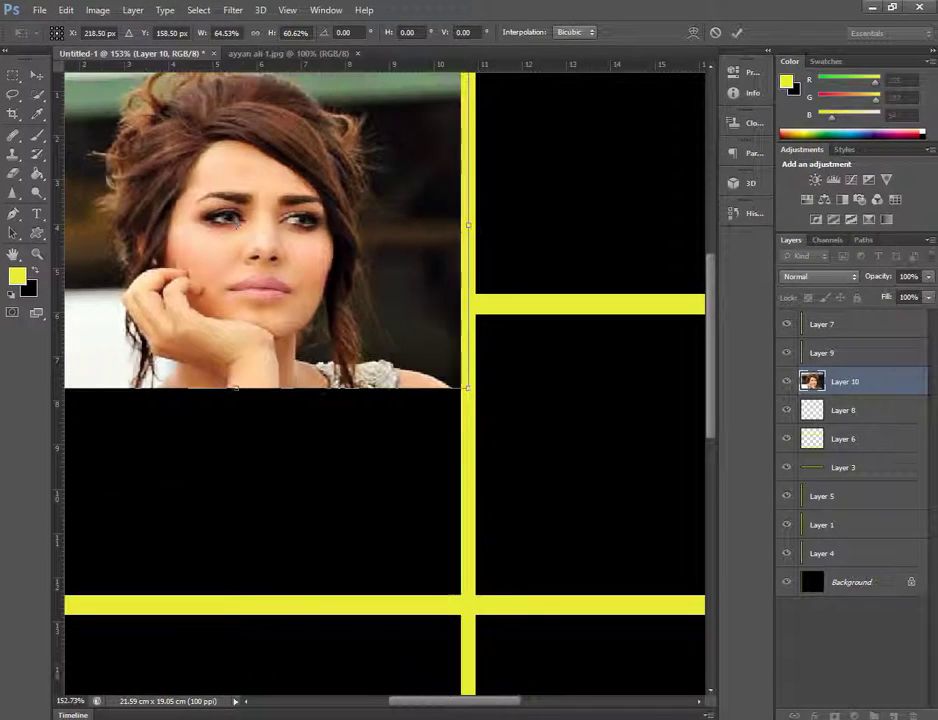
{"action": "scroll", "coordinate": [234, 223], "scroll_direction": "up", "scroll_amount": 2}
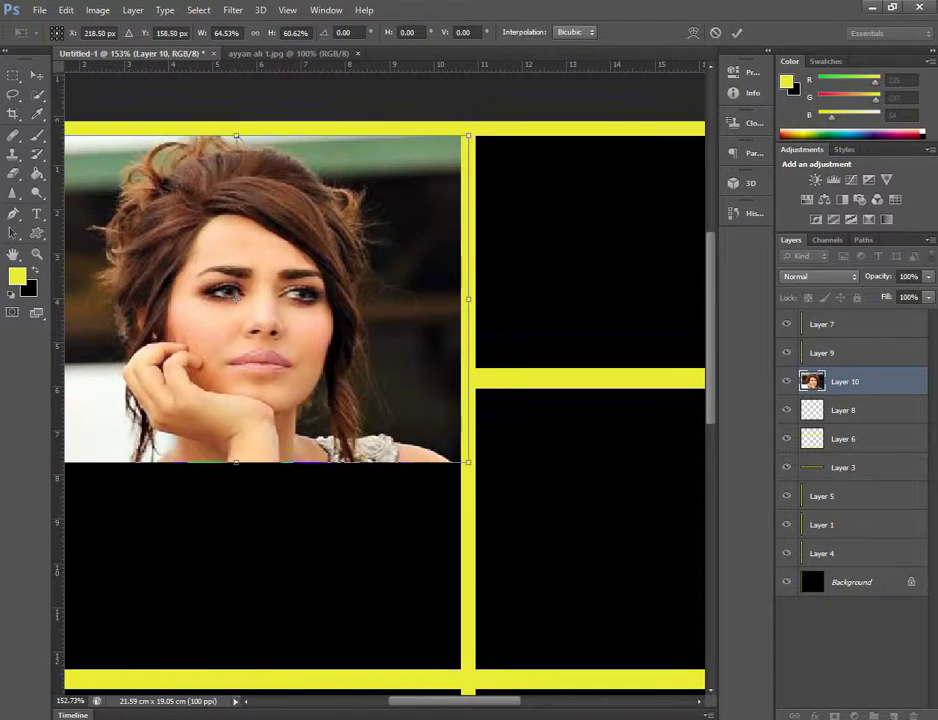
{"action": "scroll", "coordinate": [385, 400], "scroll_direction": "left", "scroll_amount": 5}
{"action": "scroll", "coordinate": [385, 400], "scroll_direction": "right", "scroll_amount": 1}
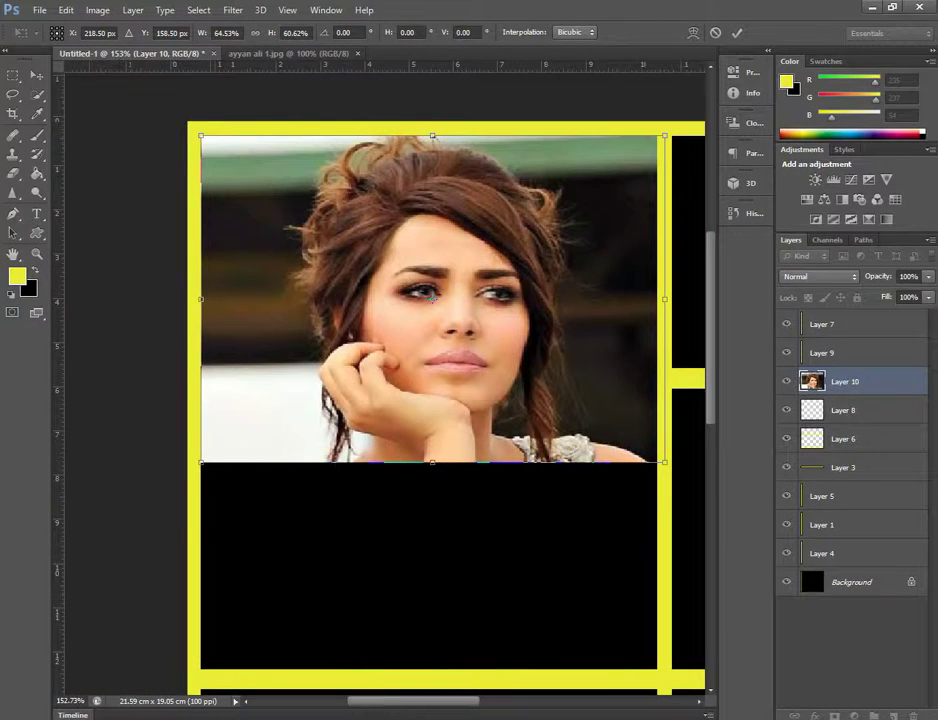
{"action": "mouse_move", "coordinate": [432, 462]}
{"action": "left_mouse_down"}
{"action": "mouse_move", "coordinate": [432, 272]}
{"action": "mouse_move", "coordinate": [432, 368]}
{"action": "left_mouse_up"}
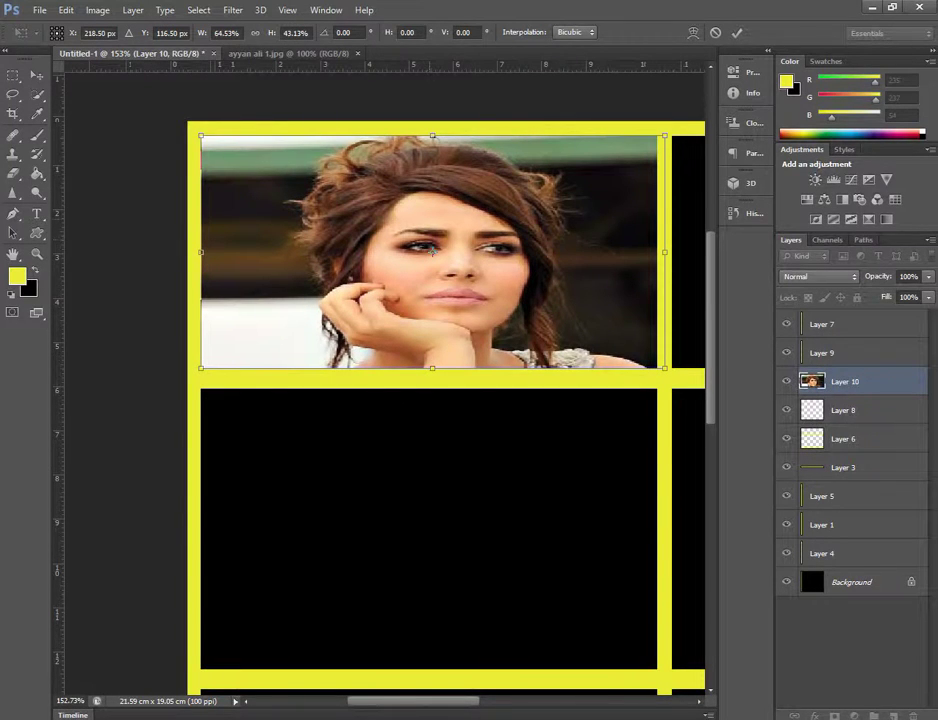
{"action": "left_click_drag", "start_coordinate": [432, 135], "coordinate": [432, 135]}
{"action": "left_click_drag", "start_coordinate": [201, 252], "coordinate": [201, 252]}
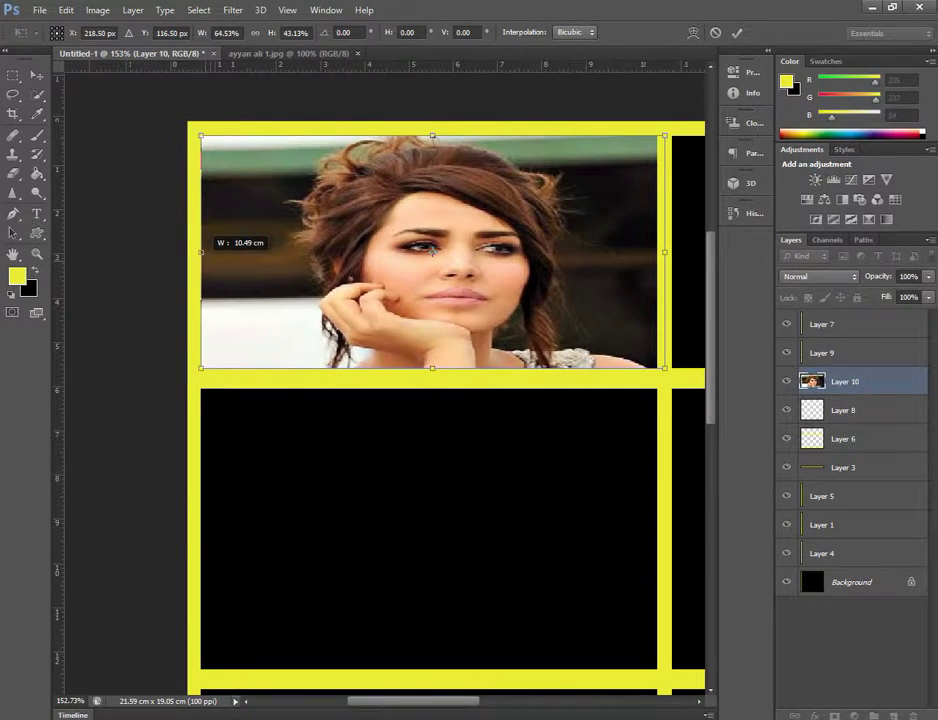
Align the portrait's right and left edges with the top-left cell's borders
{"action": "scroll", "coordinate": [380, 400], "scroll_direction": "right", "scroll_amount": 5}
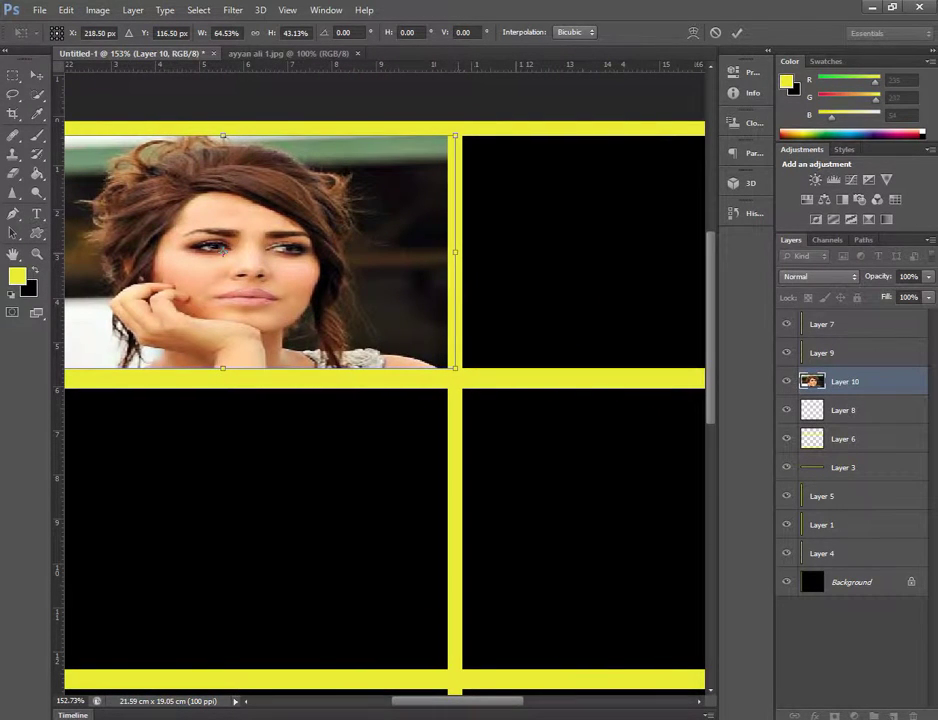
{"action": "left_click_drag", "start_coordinate": [455, 252], "coordinate": [461, 252]}
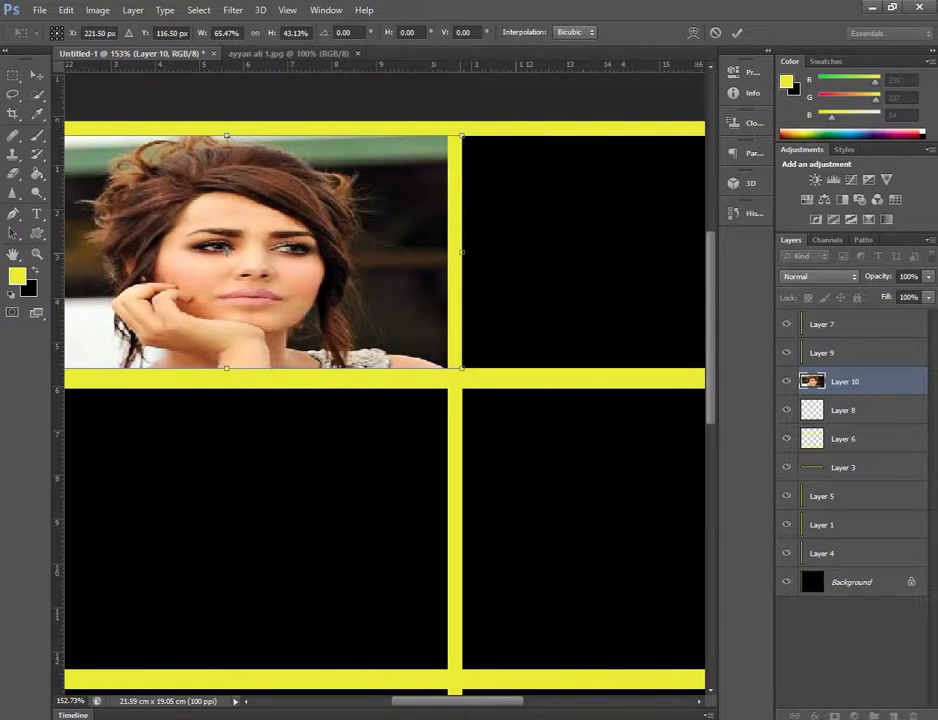
{"action": "scroll", "coordinate": [385, 400], "scroll_direction": "left", "scroll_amount": 2}
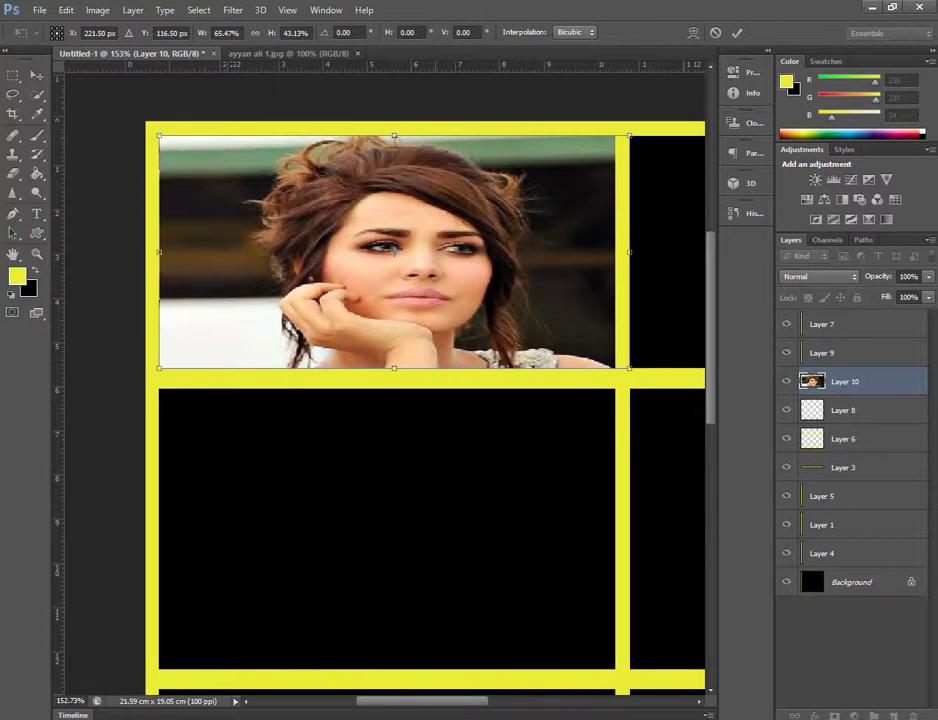
{"action": "left_click_drag", "start_coordinate": [159, 252], "coordinate": [146, 252]}
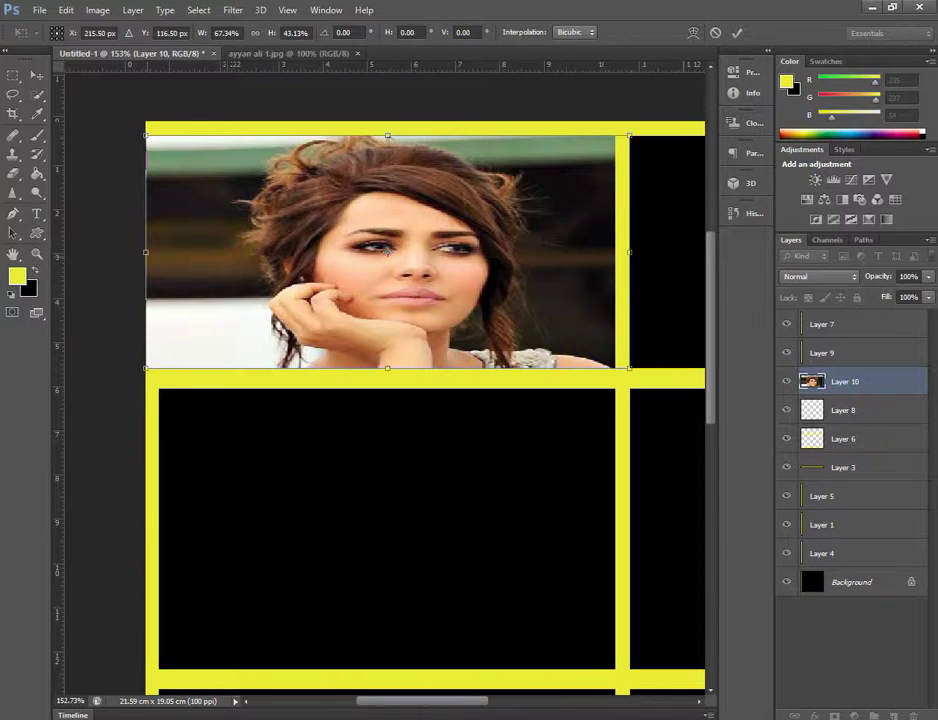
{"action": "left_click_drag", "start_coordinate": [146, 252], "coordinate": [159, 252]}
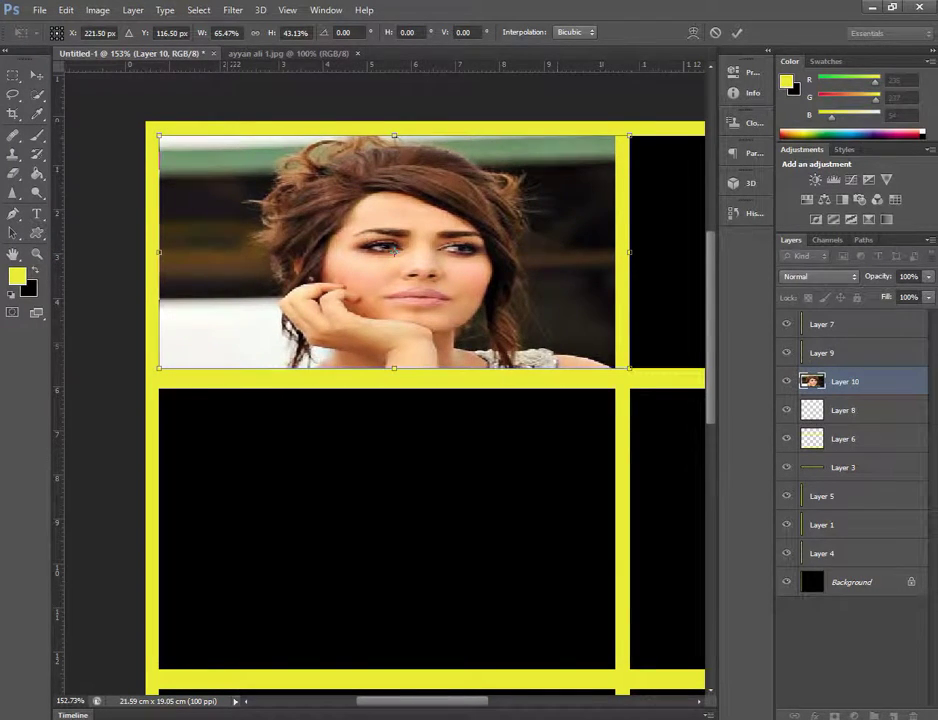
Apply the transformation so the portrait is fixed in the top-left cell
{"action": "scroll", "coordinate": [394, 252], "scroll_direction": "down", "scroll_amount": 2}
{"action": "scroll", "coordinate": [394, 252], "scroll_direction": "down", "scroll_amount": 1}
{"action": "scroll", "coordinate": [394, 252], "scroll_direction": "down", "scroll_amount": 1}
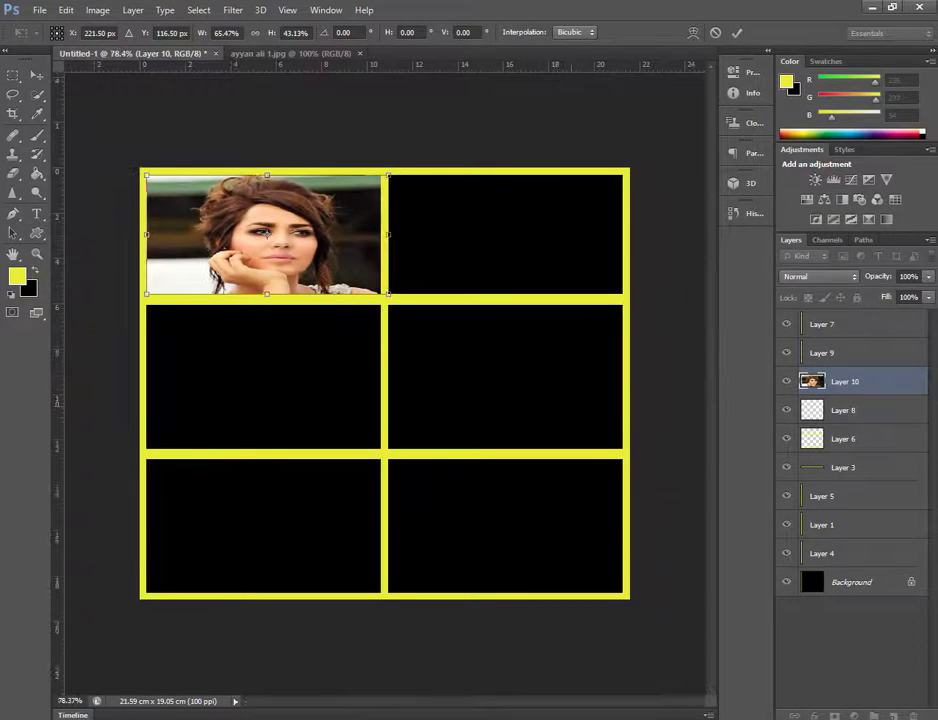
{"action": "key", "text": "v"}
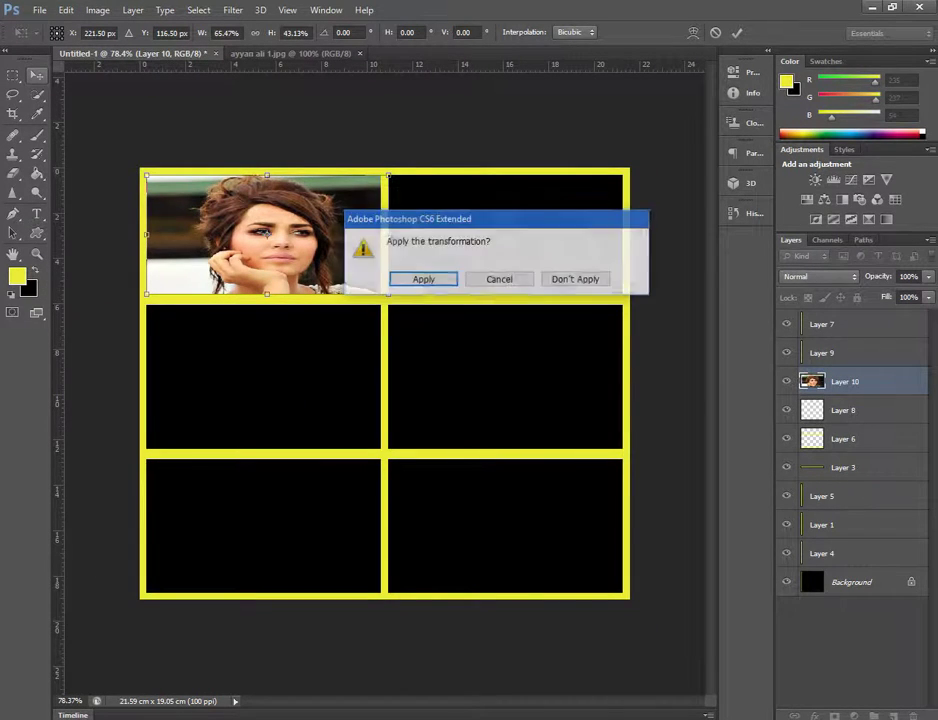
{"action": "key", "text": "Return"}
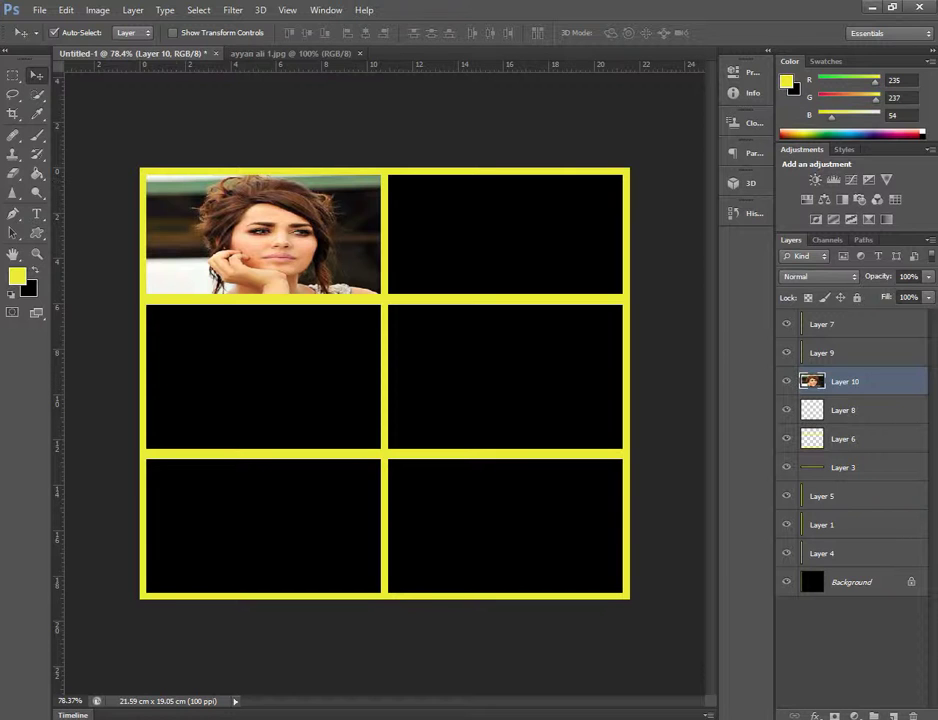
Open ayyan ali 2.jpg and drag the pink photo into the collage as Layer 11
{"action": "left_click", "coordinate": [39, 10]}
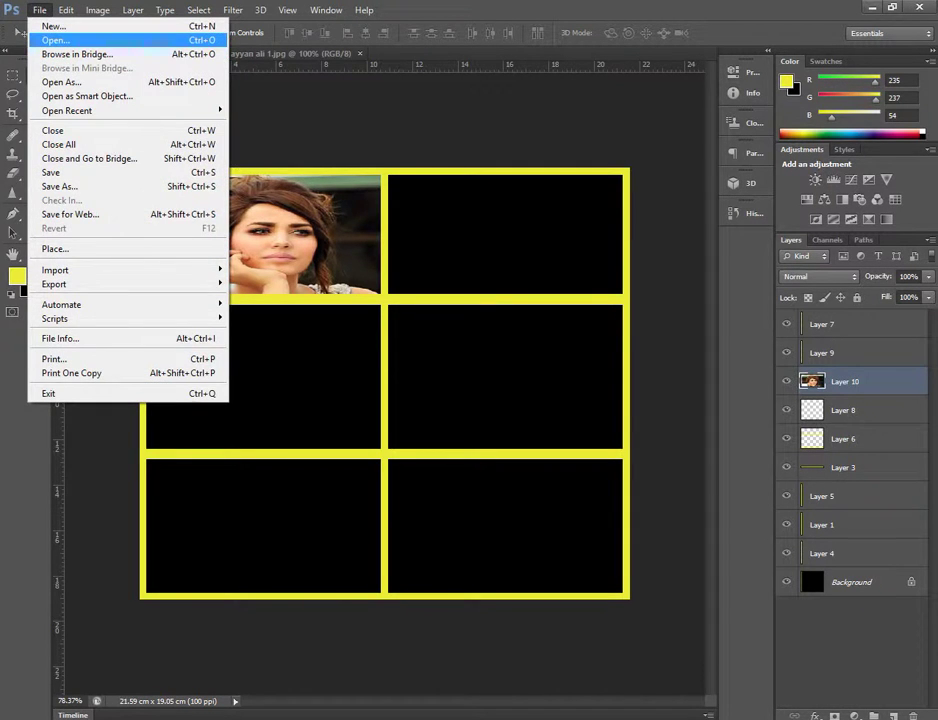
{"action": "left_click", "coordinate": [55, 40]}
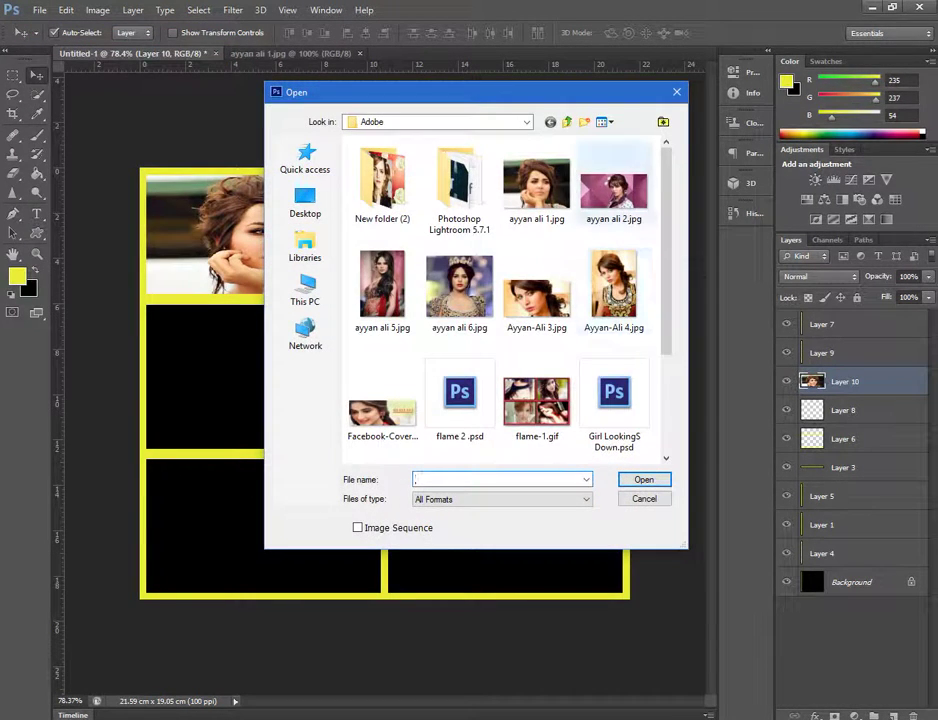
{"action": "double_click", "coordinate": [613, 190]}
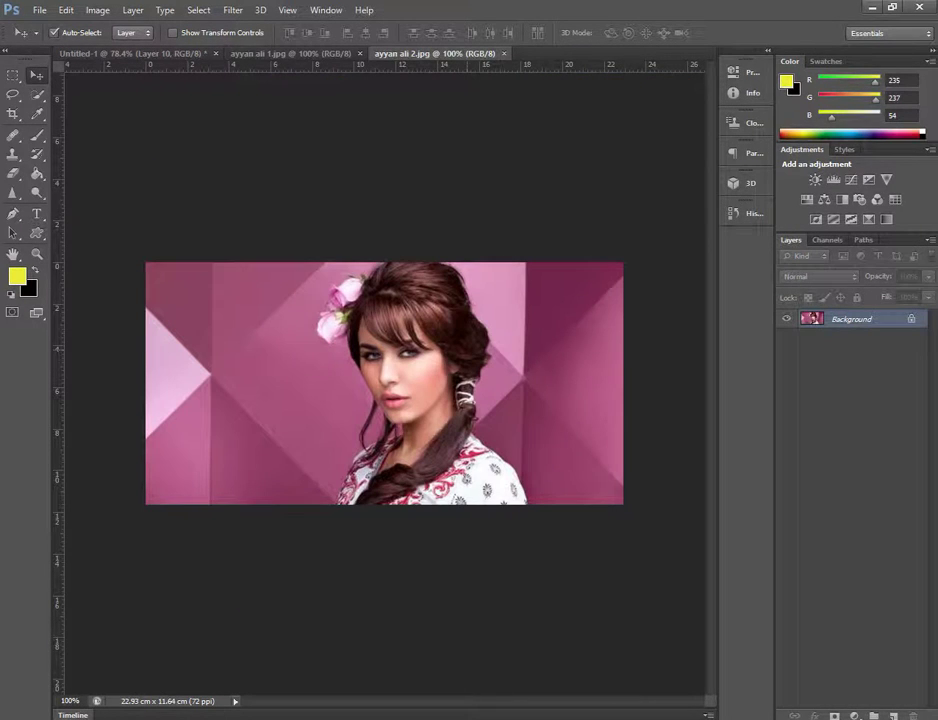
{"action": "mouse_move", "coordinate": [180, 104]}
{"action": "left_mouse_down"}
{"action": "mouse_move", "coordinate": [135, 40]}
{"action": "mouse_move", "coordinate": [267, 354]}
{"action": "mouse_move", "coordinate": [345, 375]}
{"action": "left_mouse_up"}
{"action": "scroll", "coordinate": [443, 390], "scroll_direction": "up", "scroll_amount": 3}
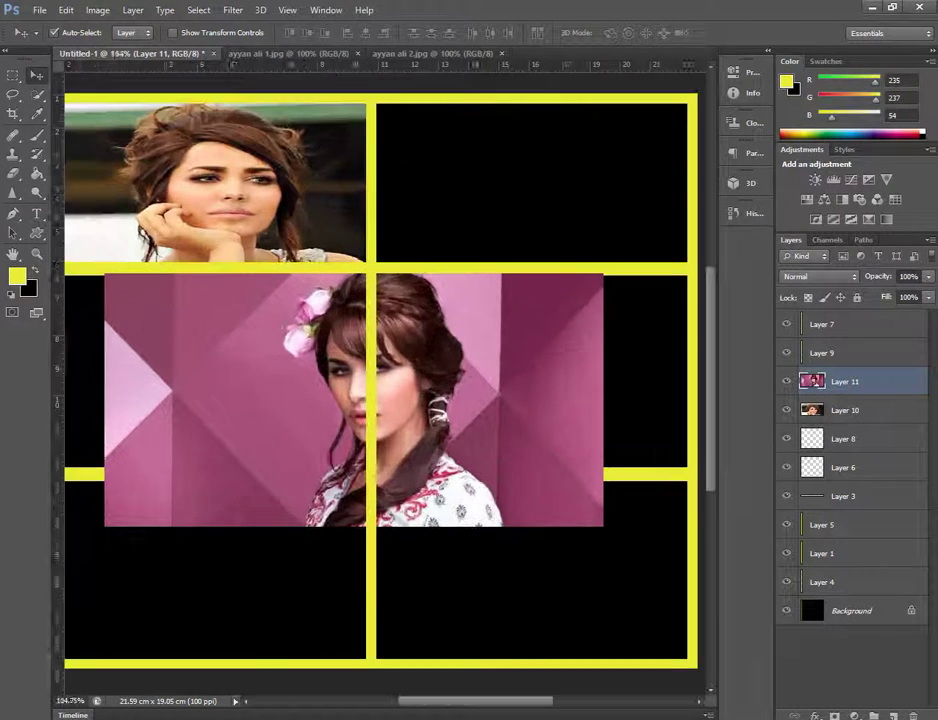
{"action": "scroll", "coordinate": [443, 390], "scroll_direction": "up", "scroll_amount": 2}
{"action": "scroll", "coordinate": [369, 406], "scroll_direction": "down", "scroll_amount": 1}
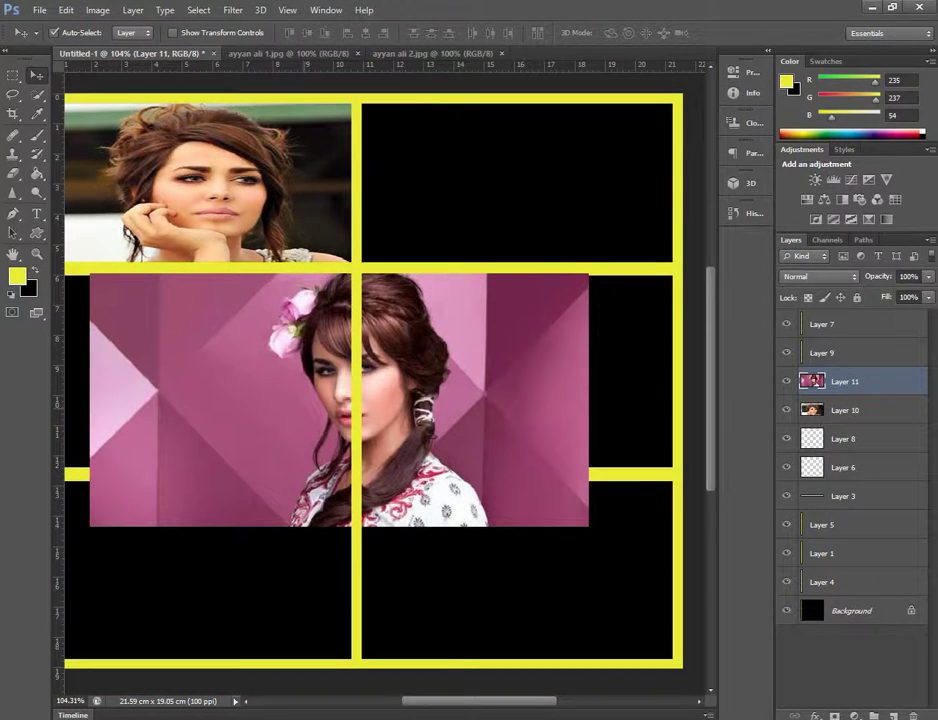
Scale the pink photo down and move it into the top-right cell
{"action": "key", "text": "ctrl+t"}
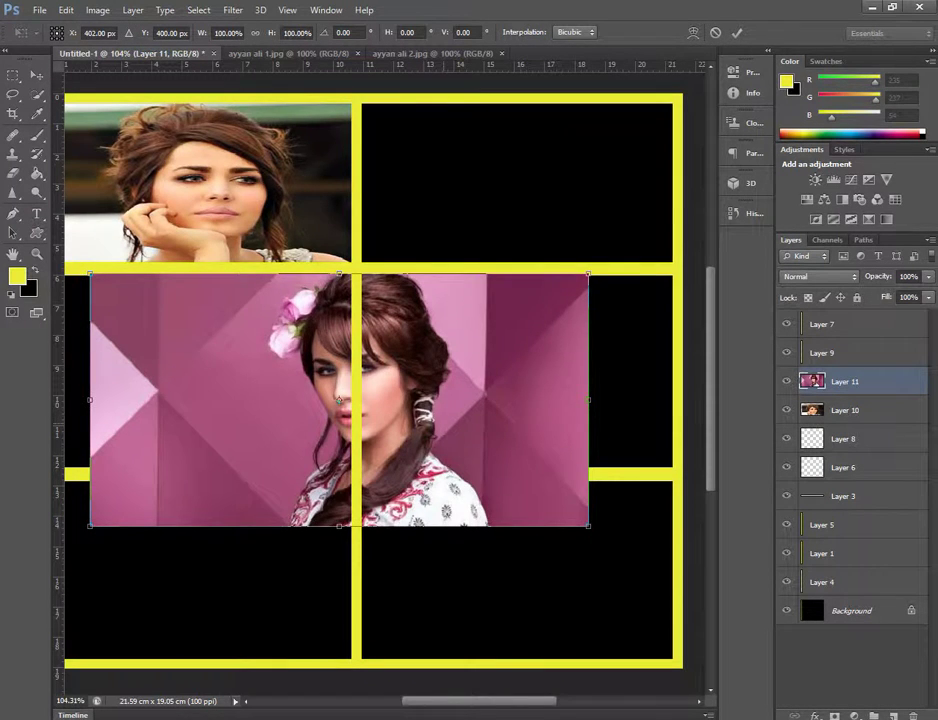
{"action": "left_click_drag", "start_coordinate": [340, 400], "coordinate": [408, 322]}
{"action": "left_click_drag", "start_coordinate": [158, 321], "coordinate": [324, 321]}
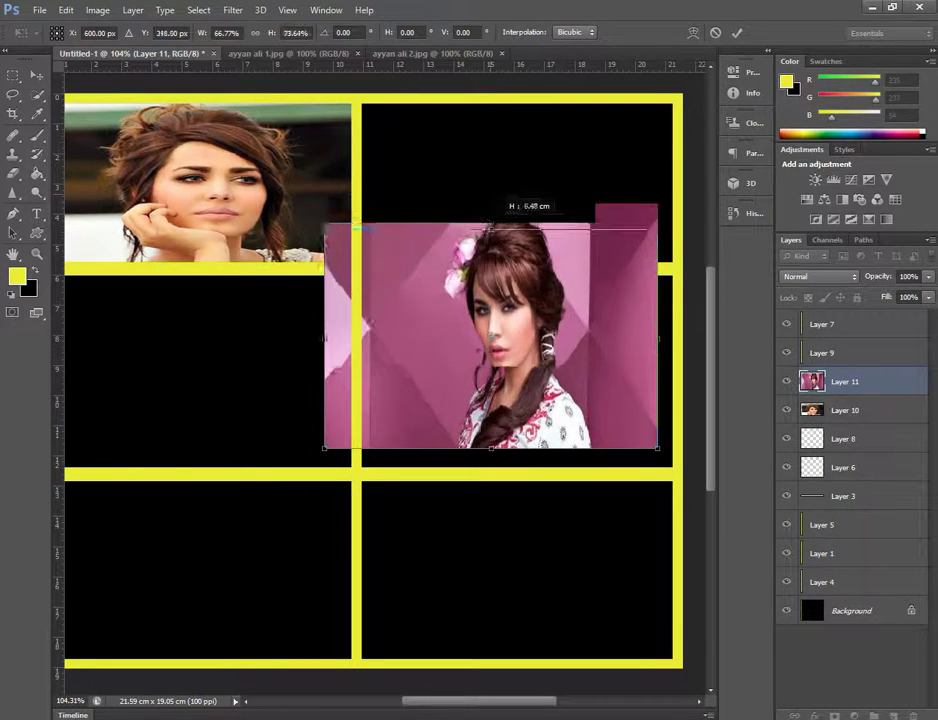
{"action": "left_click_drag", "start_coordinate": [491, 196], "coordinate": [491, 272]}
{"action": "mouse_move", "coordinate": [492, 359]}
{"action": "left_mouse_down"}
{"action": "mouse_move", "coordinate": [555, 212]}
{"action": "mouse_move", "coordinate": [527, 181]}
{"action": "left_mouse_up"}
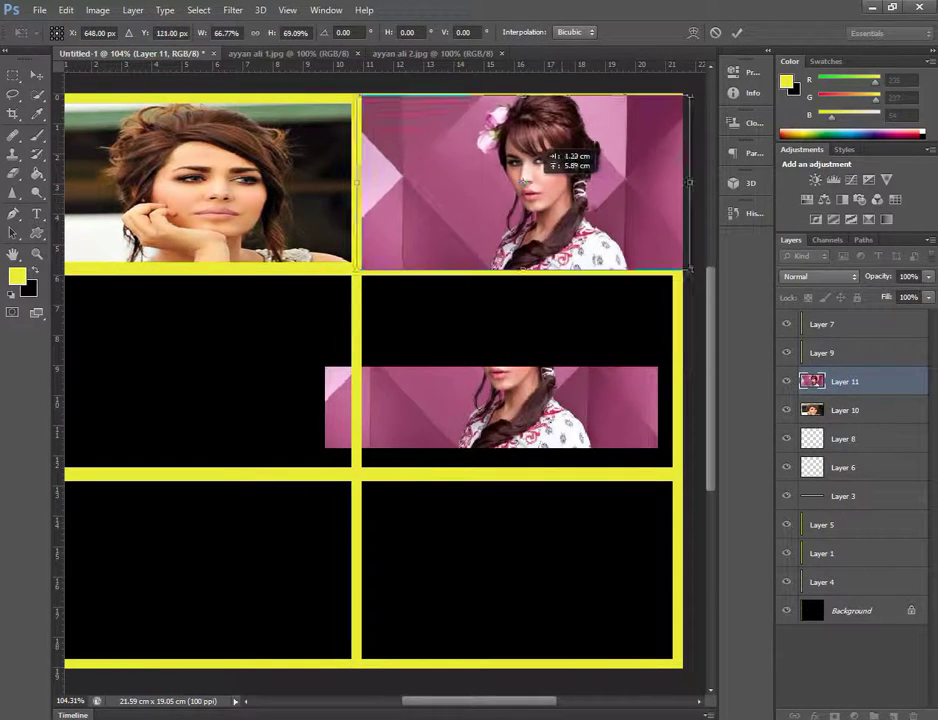
{"action": "scroll", "coordinate": [510, 168], "scroll_direction": "up", "scroll_amount": 1}
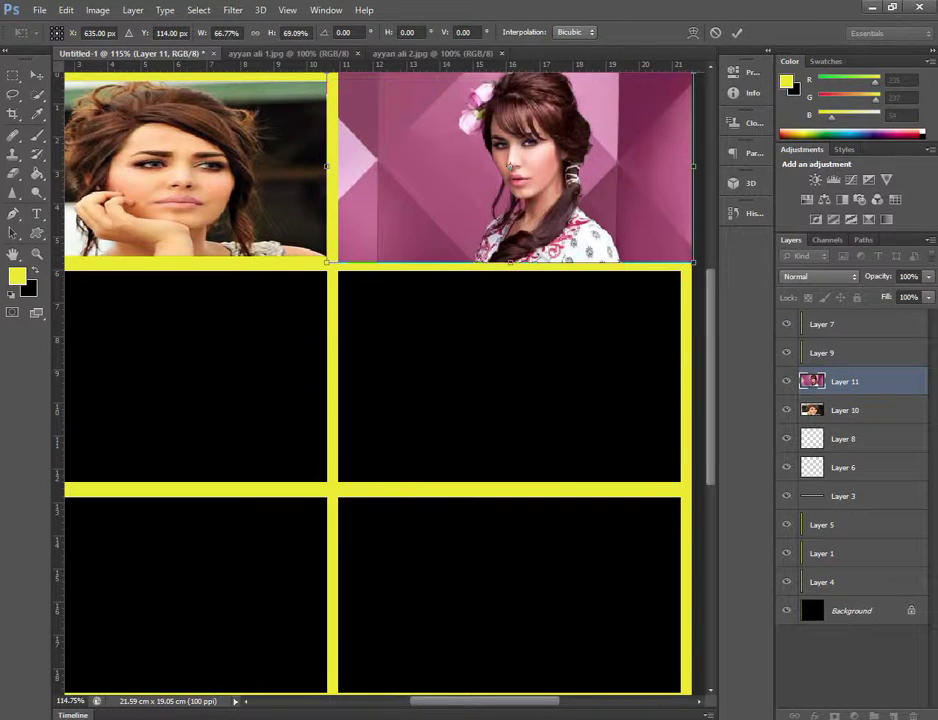
{"action": "mouse_move", "coordinate": [510, 166]}
{"action": "left_mouse_down"}
{"action": "mouse_move", "coordinate": [398, 166]}
{"action": "mouse_move", "coordinate": [398, 352]}
{"action": "left_mouse_up"}
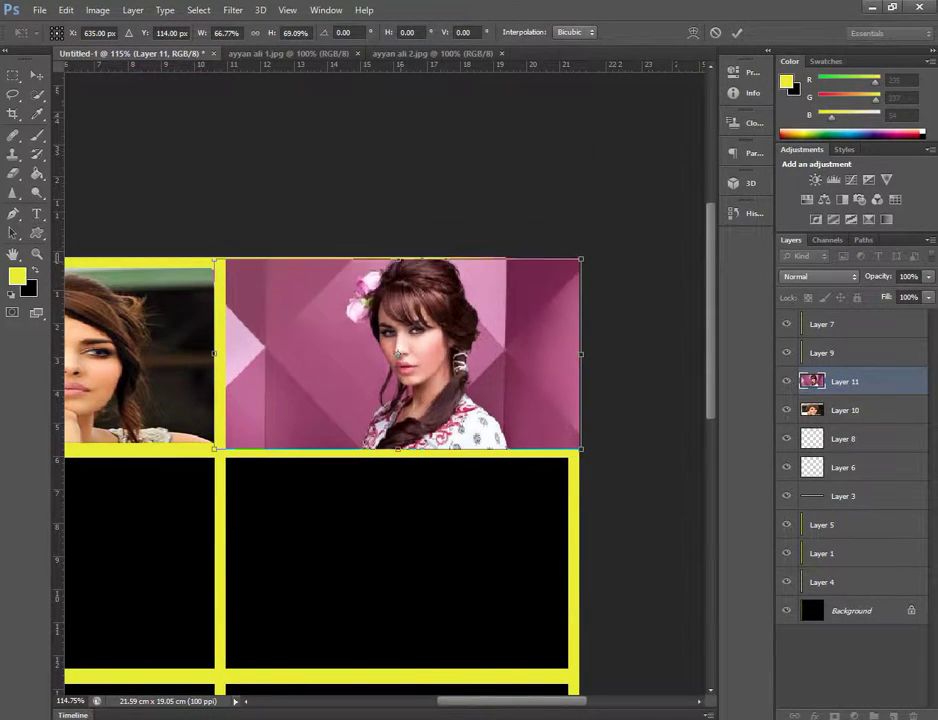
Trim the pink photo's top, right, bottom and left edges to the yellow borders
{"action": "left_click_drag", "start_coordinate": [398, 258], "coordinate": [398, 267]}
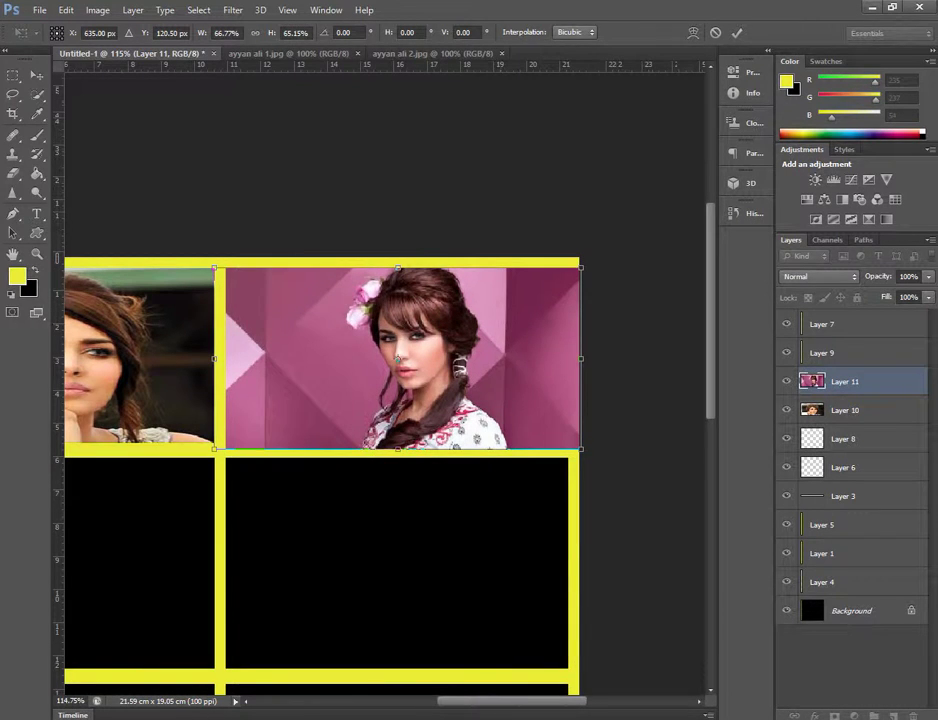
{"action": "left_click_drag", "start_coordinate": [580, 358], "coordinate": [569, 358]}
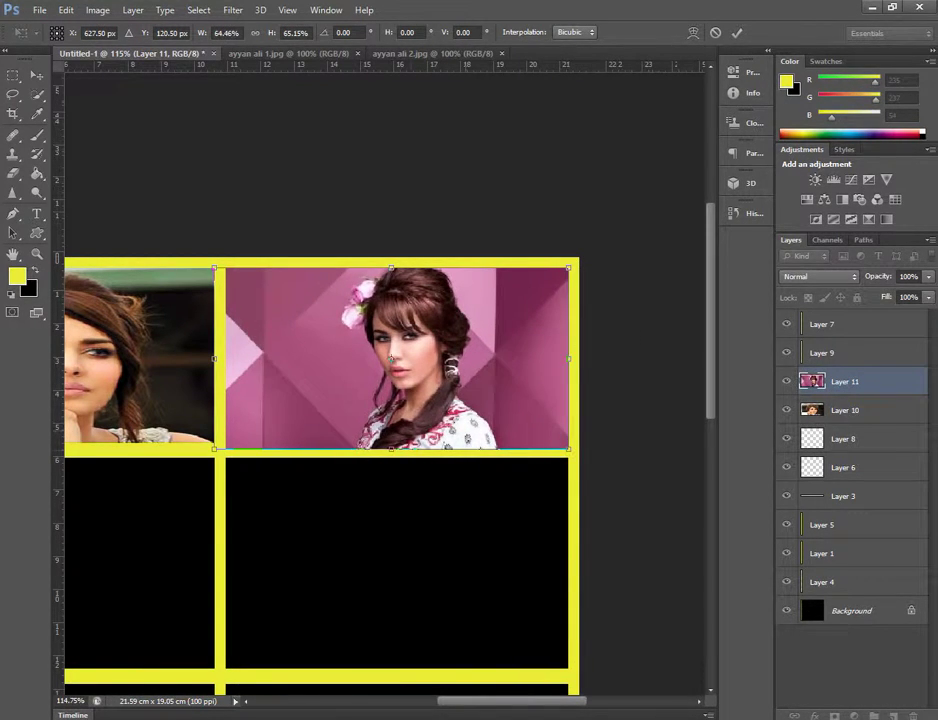
{"action": "scroll", "coordinate": [391, 358], "scroll_direction": "up", "scroll_amount": 1}
{"action": "scroll", "coordinate": [391, 358], "scroll_direction": "up", "scroll_amount": 1}
{"action": "scroll", "coordinate": [628, 214], "scroll_direction": "up", "scroll_amount": 1}
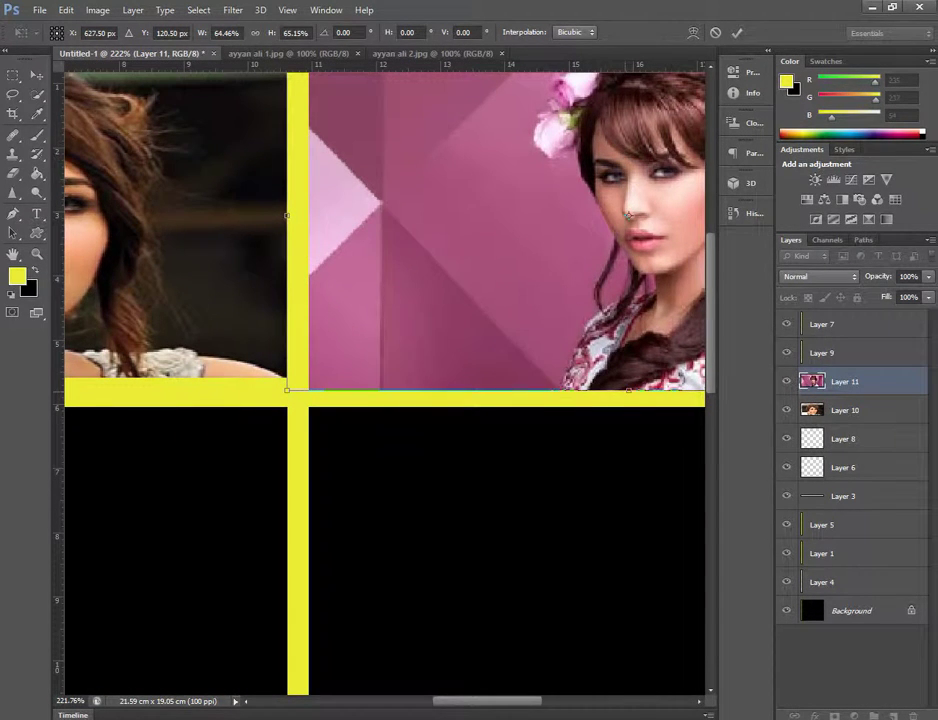
{"action": "left_click_drag", "start_coordinate": [628, 390], "coordinate": [628, 378]}
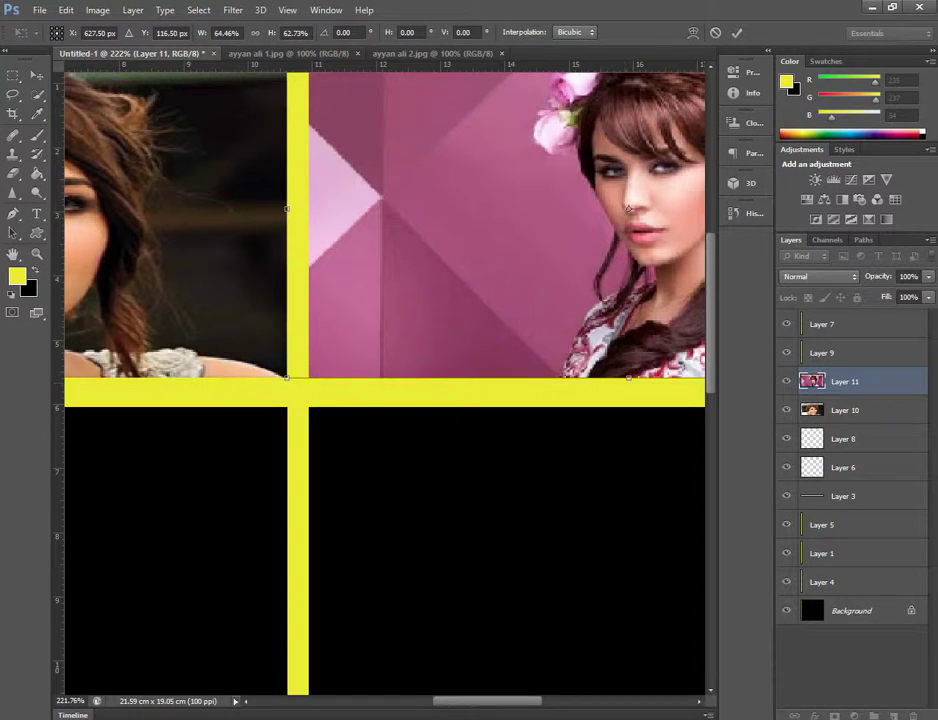
{"action": "left_click_drag", "start_coordinate": [287, 208], "coordinate": [288, 208]}
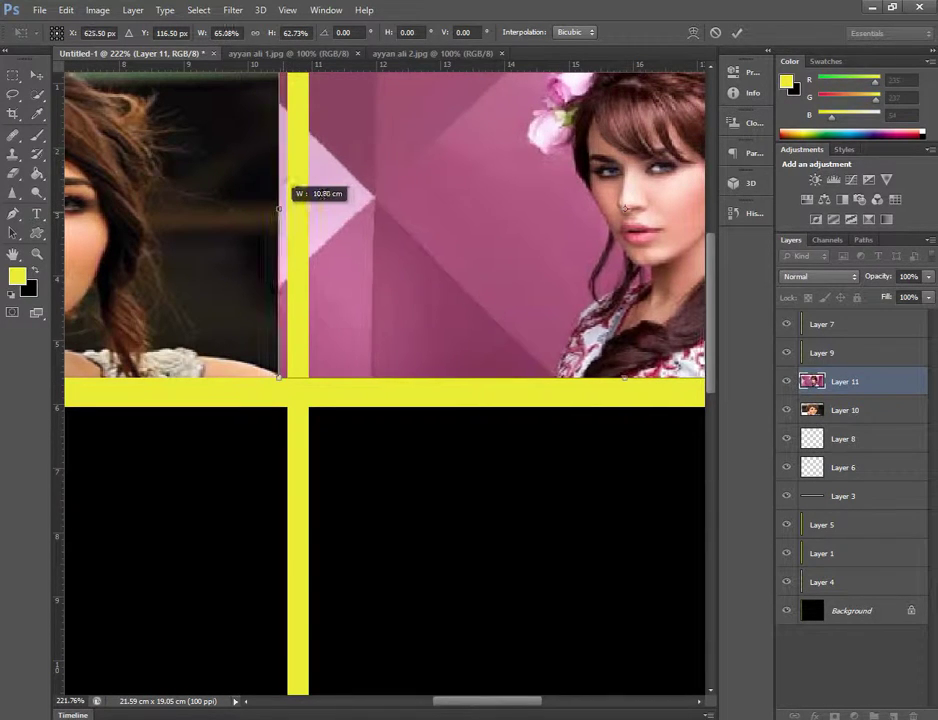
{"action": "key", "text": "ctrl+0"}
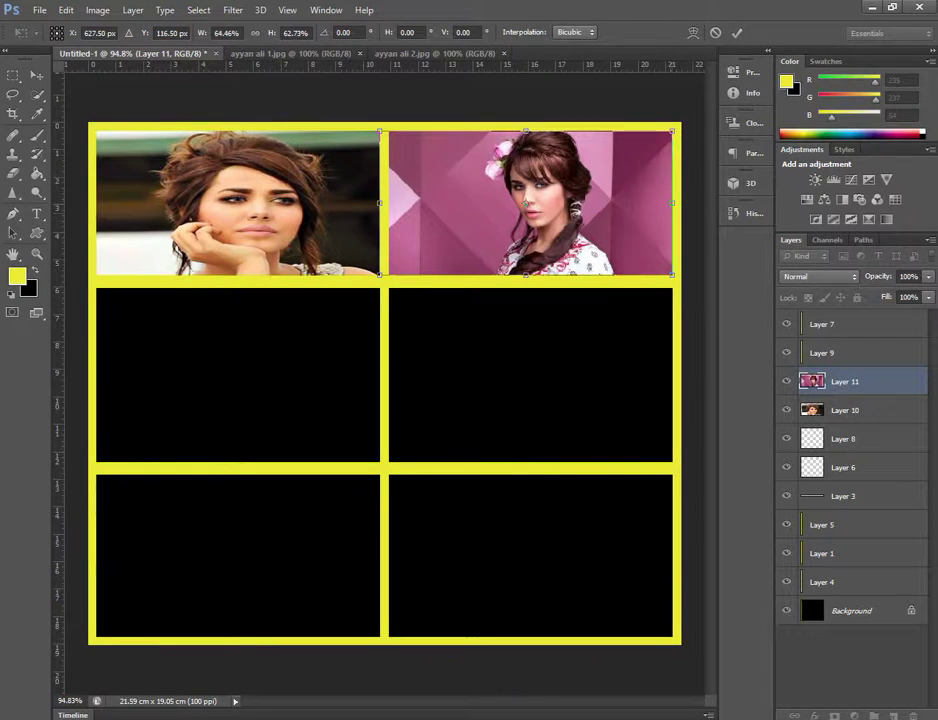
{"action": "left_click_drag", "start_coordinate": [673, 203], "coordinate": [673, 203]}
Apply the resize to fix the pink photo in the top-right cell
{"action": "key", "text": "v"}
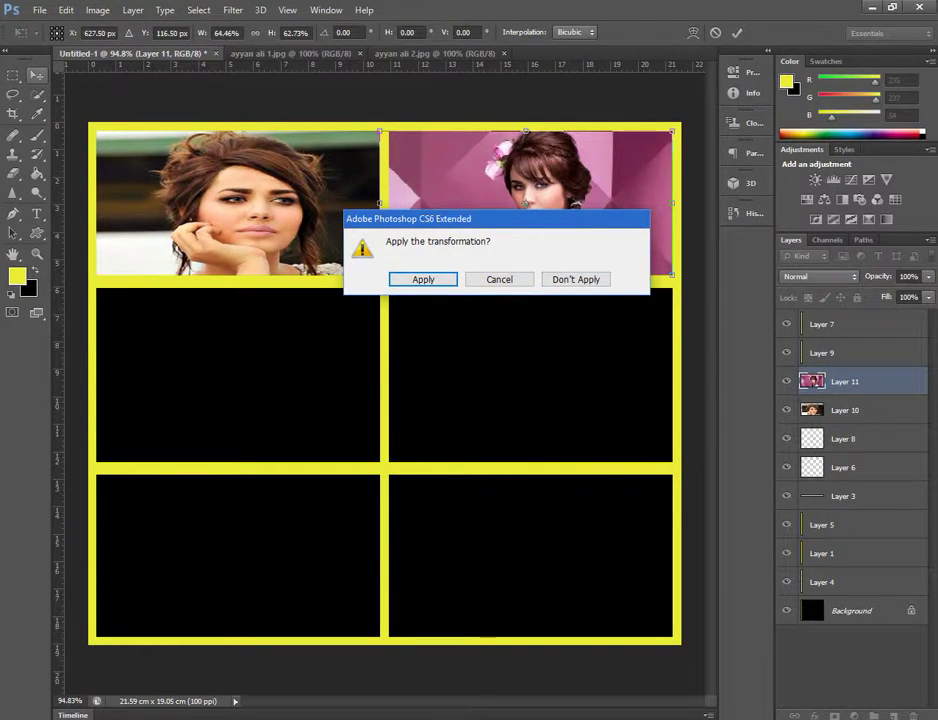
{"action": "key", "text": "Escape"}
{"action": "scroll", "coordinate": [585, 167], "scroll_direction": "up", "scroll_amount": 2}
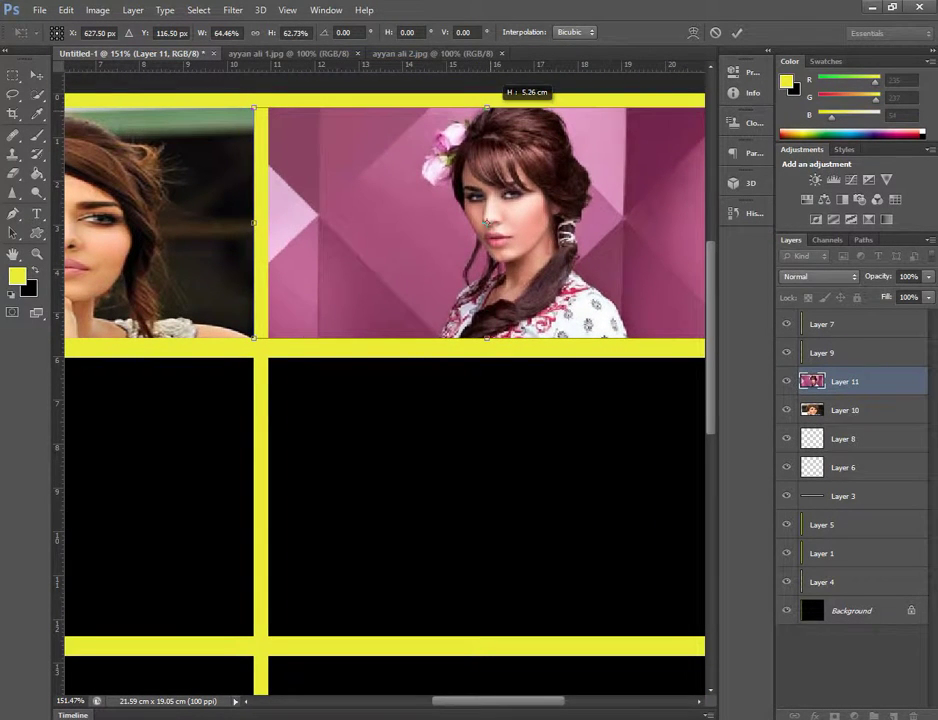
{"action": "scroll", "coordinate": [193, 275], "scroll_direction": "down", "scroll_amount": 2}
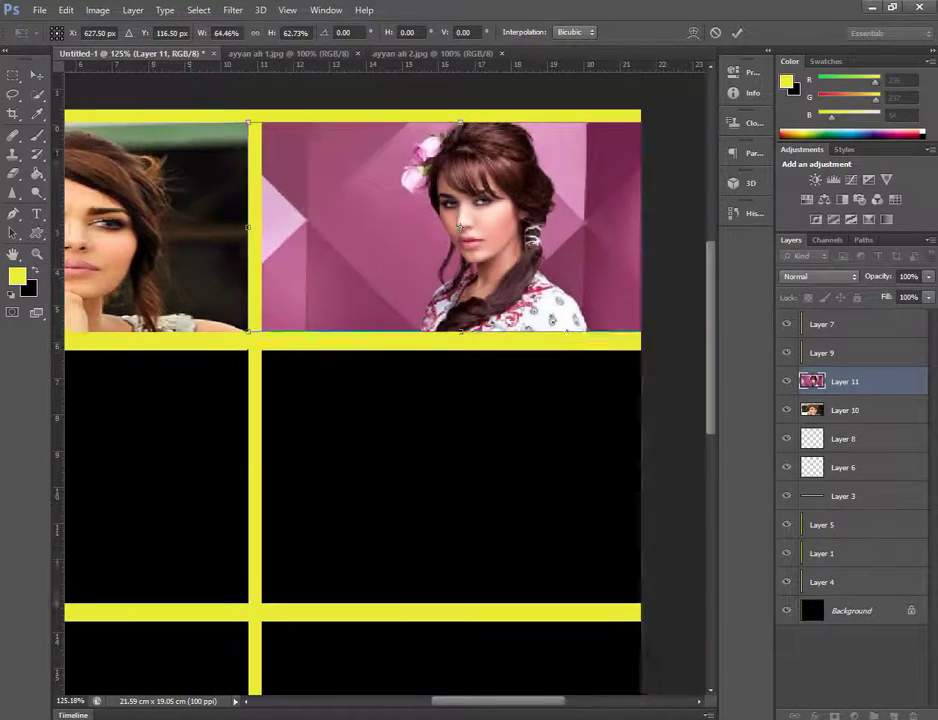
{"action": "key", "text": "v"}
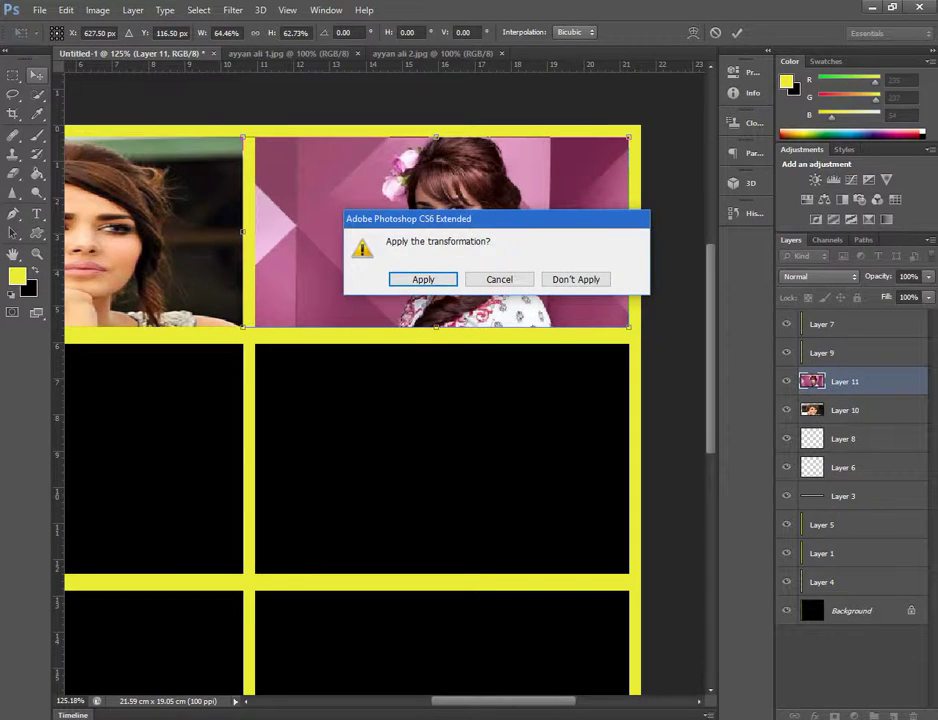
{"action": "key", "text": "Return"}
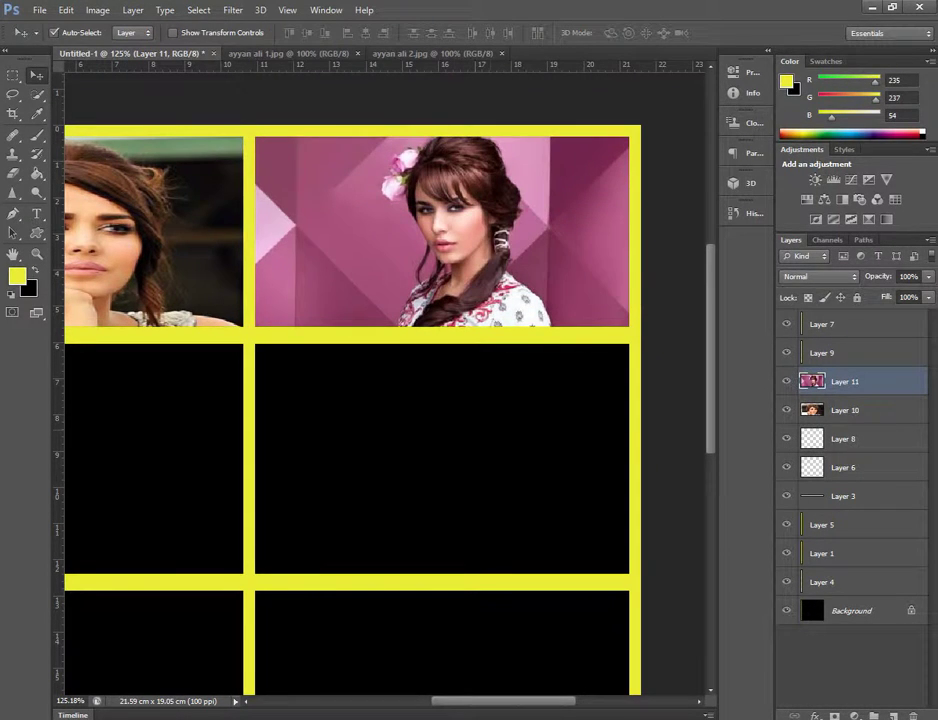
{"action": "scroll", "coordinate": [385, 380], "scroll_direction": "down", "scroll_amount": 2}
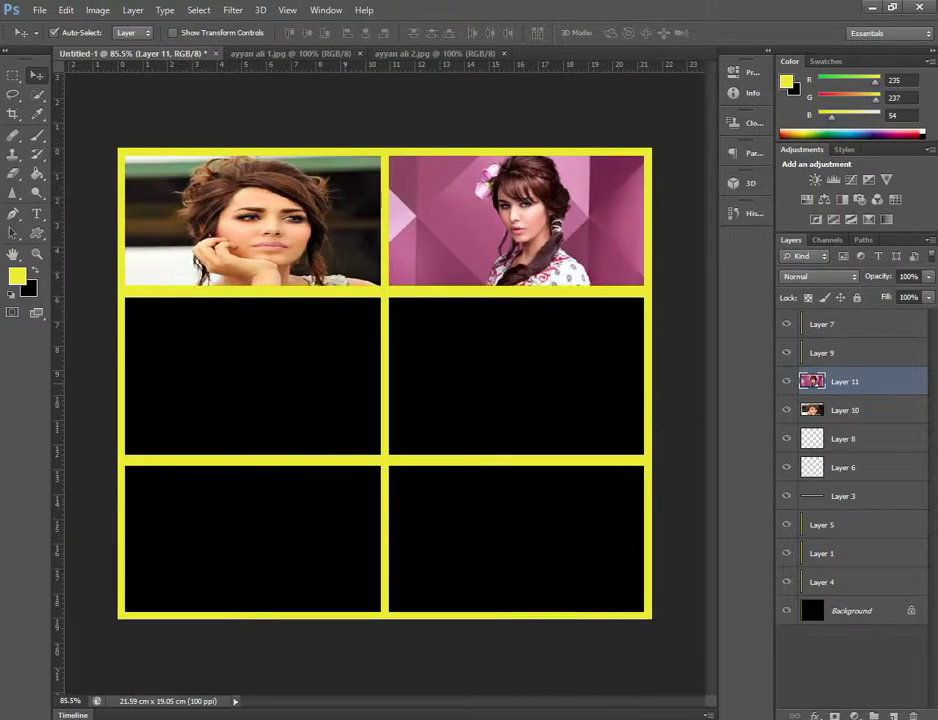
Open ayyan ali 5.jpg and drag it into the collage as Layer 12
{"action": "left_click", "coordinate": [39, 10]}
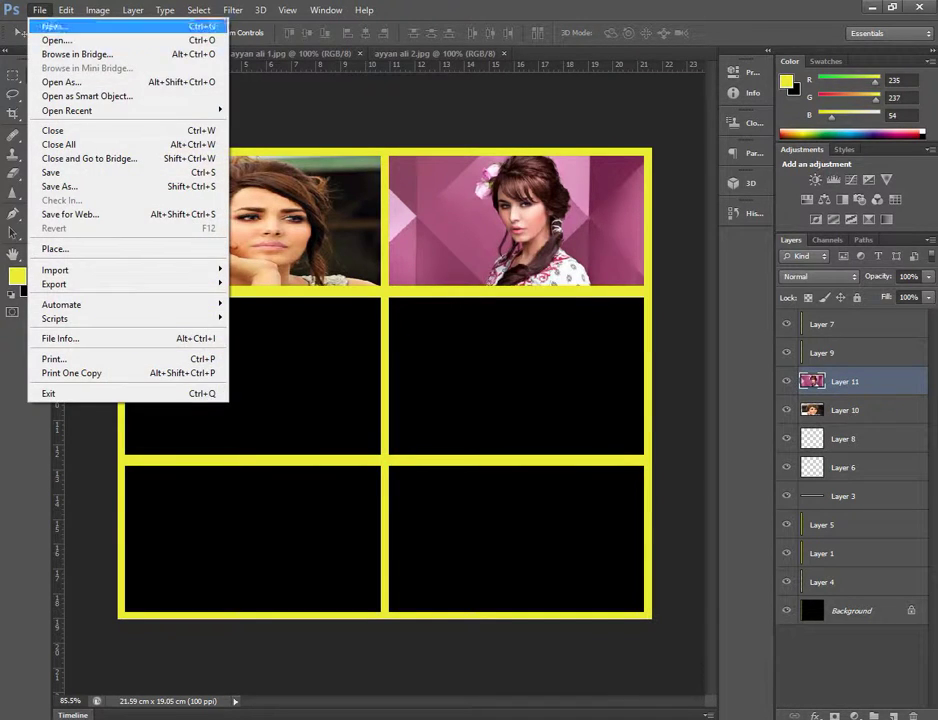
{"action": "left_click", "coordinate": [60, 38]}
{"action": "double_click", "coordinate": [382, 285]}
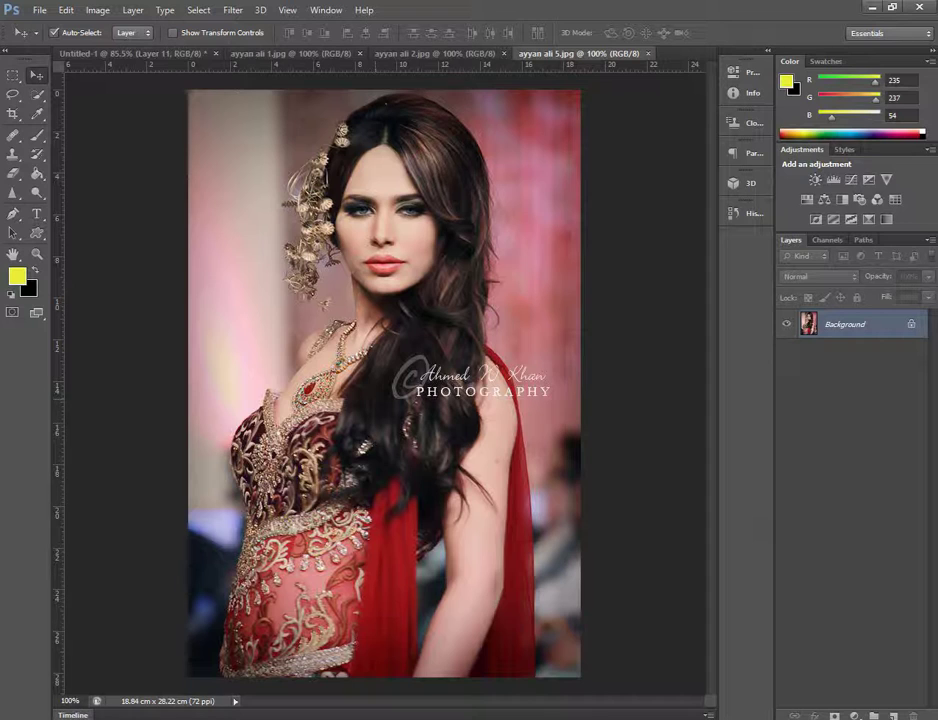
{"action": "mouse_move", "coordinate": [230, 210]}
{"action": "left_mouse_down"}
{"action": "mouse_move", "coordinate": [120, 52]}
{"action": "mouse_move", "coordinate": [330, 395]}
{"action": "left_mouse_up"}
{"action": "scroll", "coordinate": [385, 385], "scroll_direction": "up", "scroll_amount": 2}
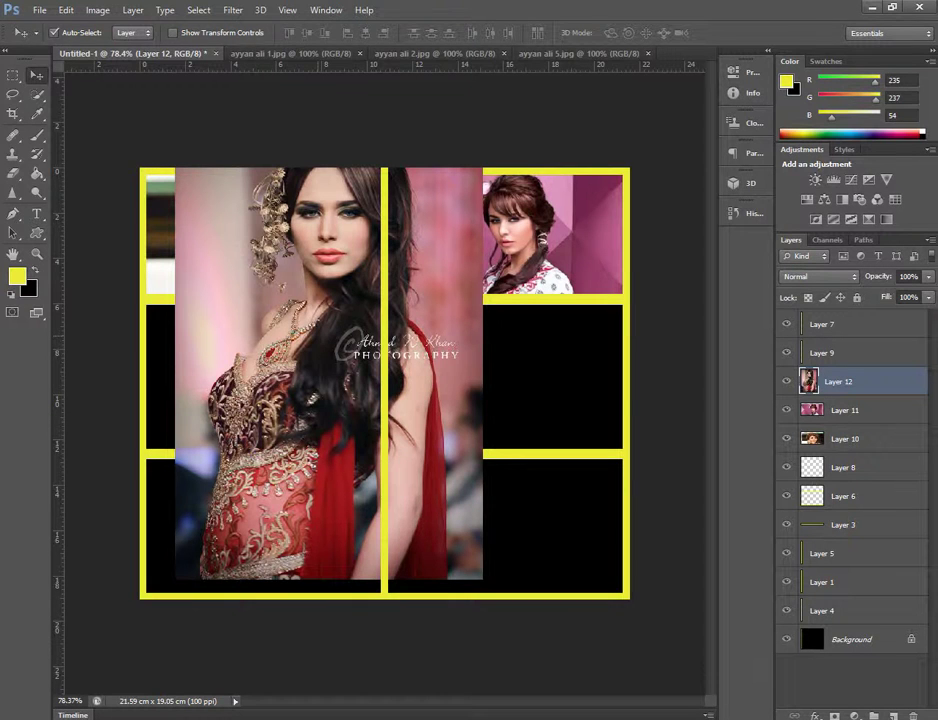
{"action": "key", "text": "ctrl+t"}
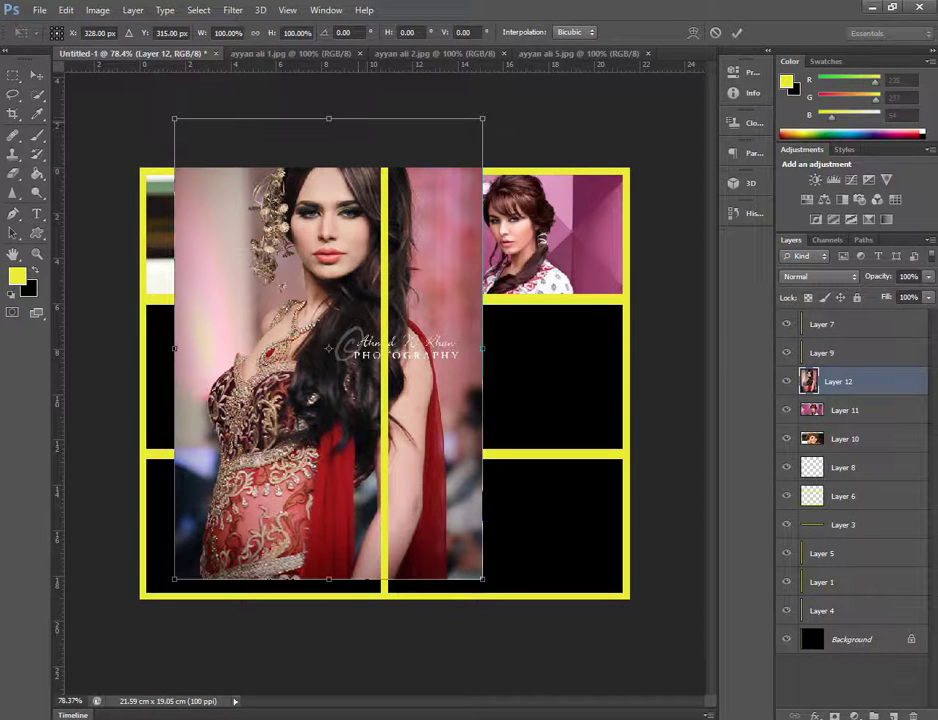
Squash and narrow the red-dress photo and move it into the middle-left cell
{"action": "left_click_drag", "start_coordinate": [329, 118], "coordinate": [329, 393]}
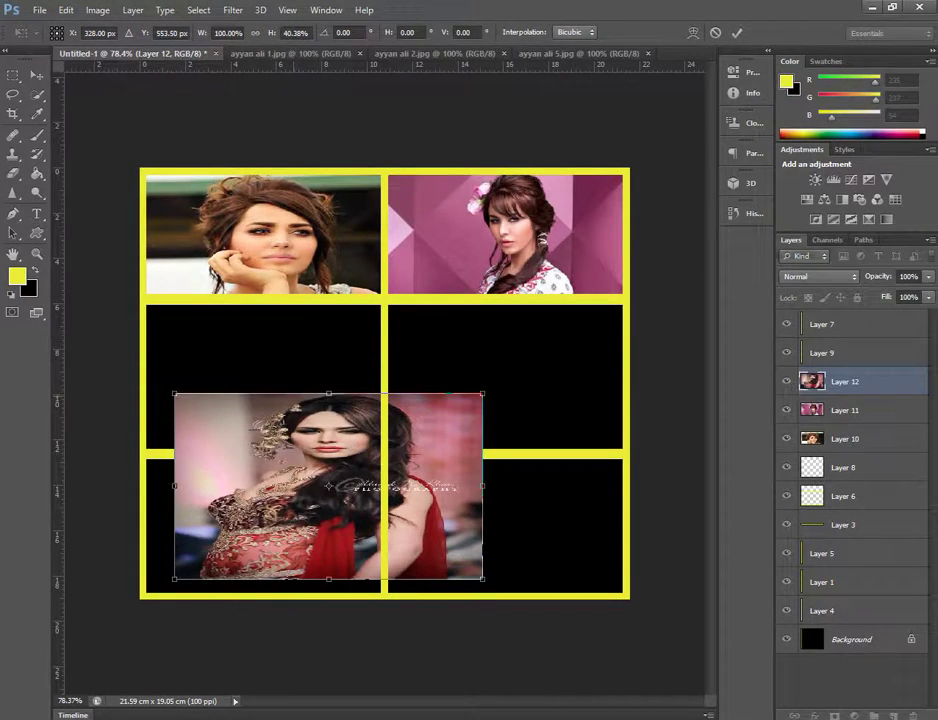
{"action": "left_click_drag", "start_coordinate": [483, 486], "coordinate": [372, 486]}
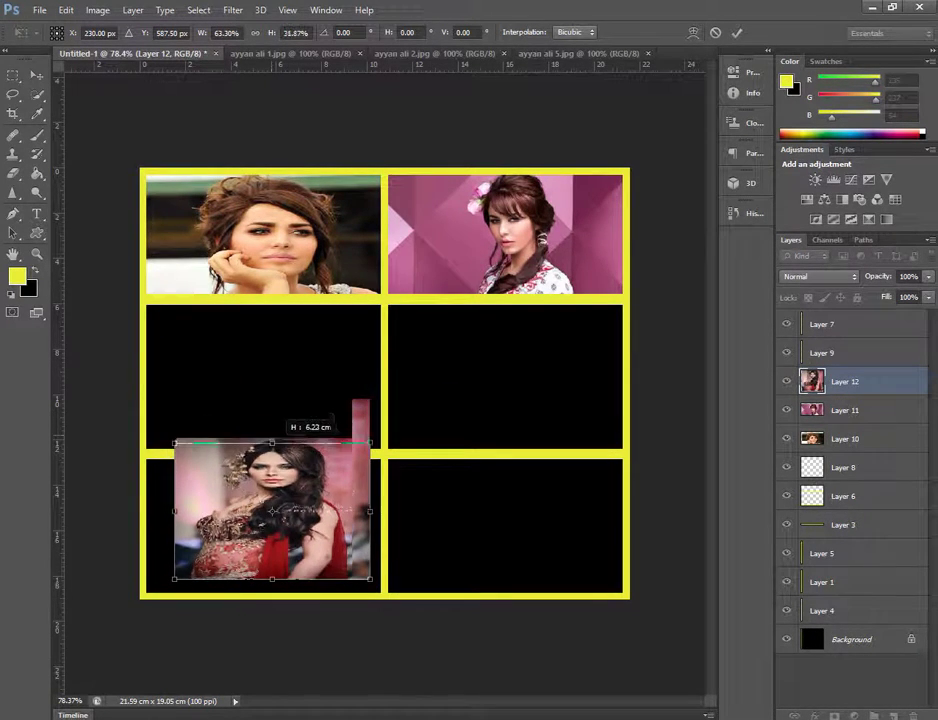
{"action": "mouse_move", "coordinate": [272, 393]}
{"action": "left_mouse_down"}
{"action": "mouse_move", "coordinate": [272, 458]}
{"action": "mouse_move", "coordinate": [270, 315]}
{"action": "mouse_move", "coordinate": [258, 325]}
{"action": "left_mouse_up"}
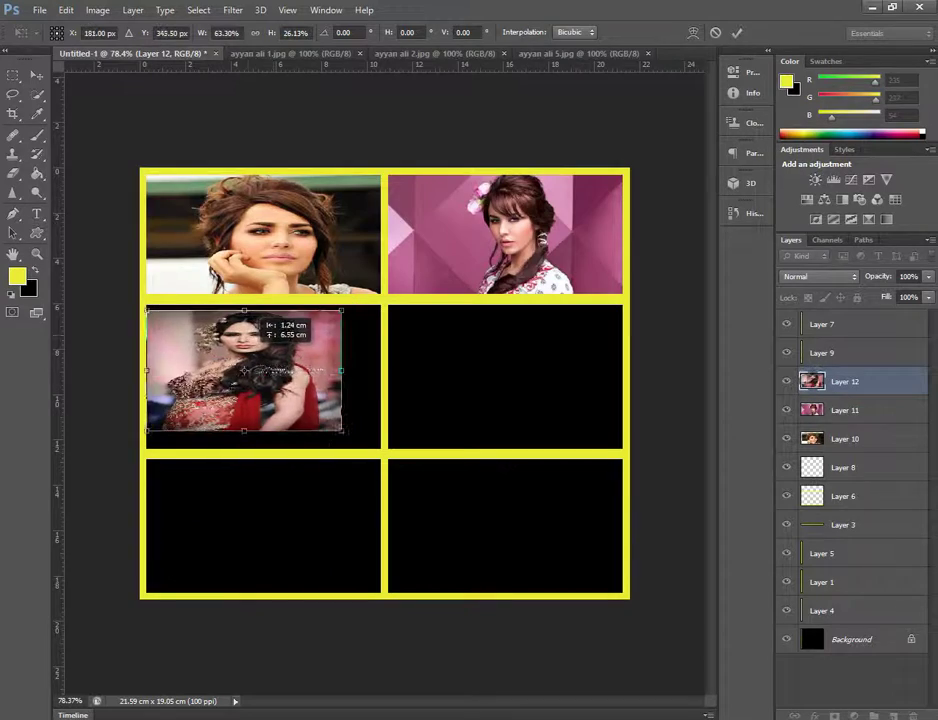
{"action": "scroll", "coordinate": [270, 350], "scroll_direction": "up", "scroll_amount": 3}
{"action": "scroll", "coordinate": [270, 350], "scroll_direction": "up", "scroll_amount": 1}
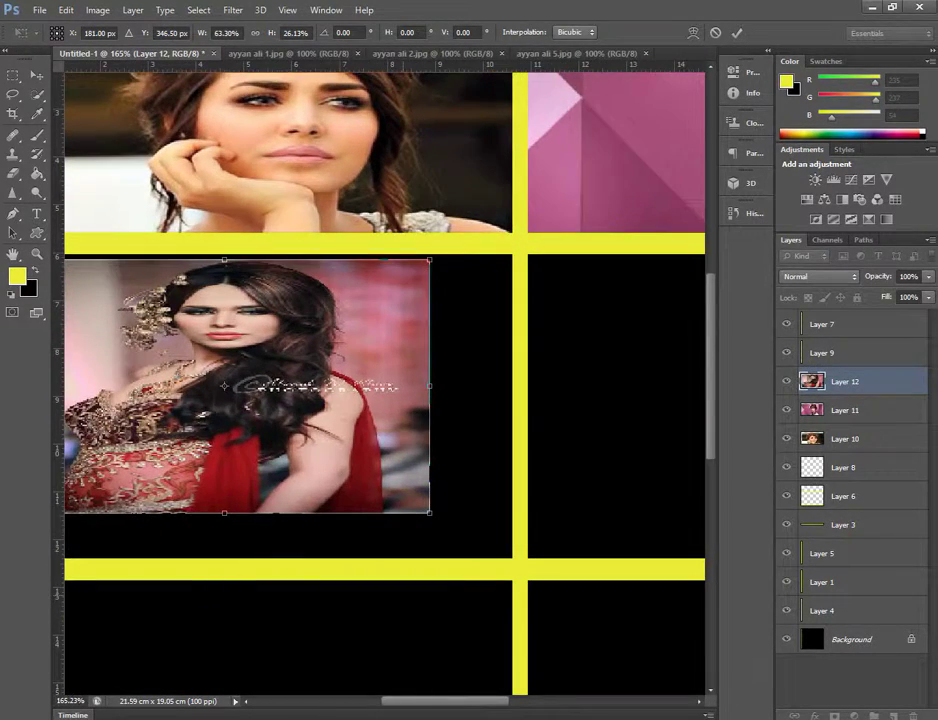
{"action": "scroll", "coordinate": [300, 380], "scroll_direction": "up", "scroll_amount": 1}
{"action": "scroll", "coordinate": [300, 380], "scroll_direction": "up", "scroll_amount": 1}
Stretch the photo's right and bottom edges to the middle-left cell's yellow borders
{"action": "left_click_drag", "start_coordinate": [390, 365], "coordinate": [390, 361]}
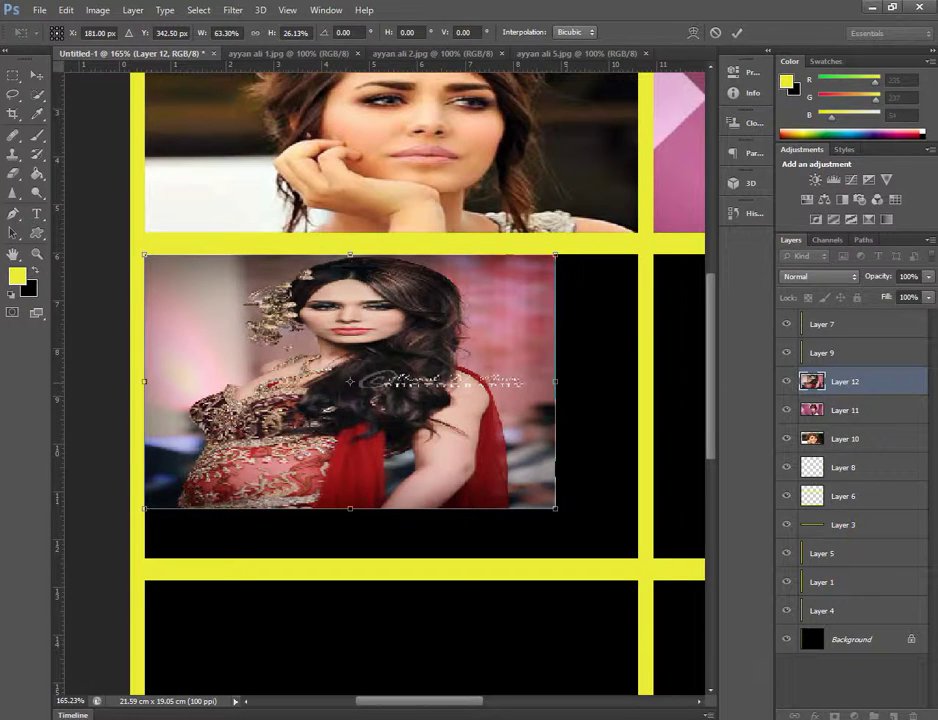
{"action": "left_click_drag", "start_coordinate": [555, 381], "coordinate": [637, 381]}
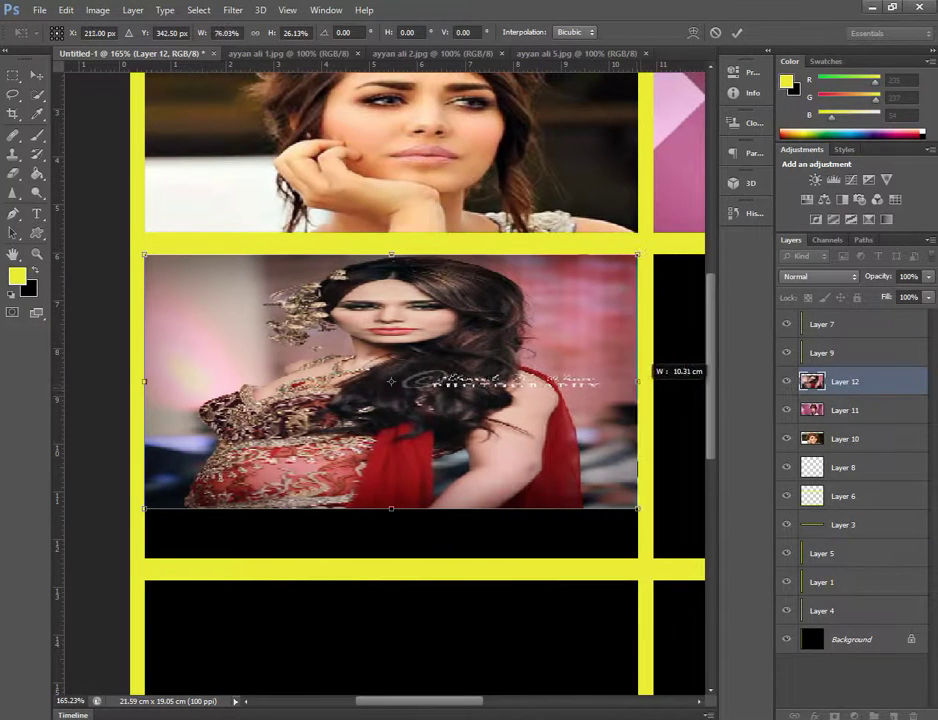
{"action": "mouse_move", "coordinate": [390, 508]}
{"action": "left_mouse_down"}
{"action": "mouse_move", "coordinate": [390, 558]}
{"action": "mouse_move", "coordinate": [420, 541]}
{"action": "left_mouse_up"}
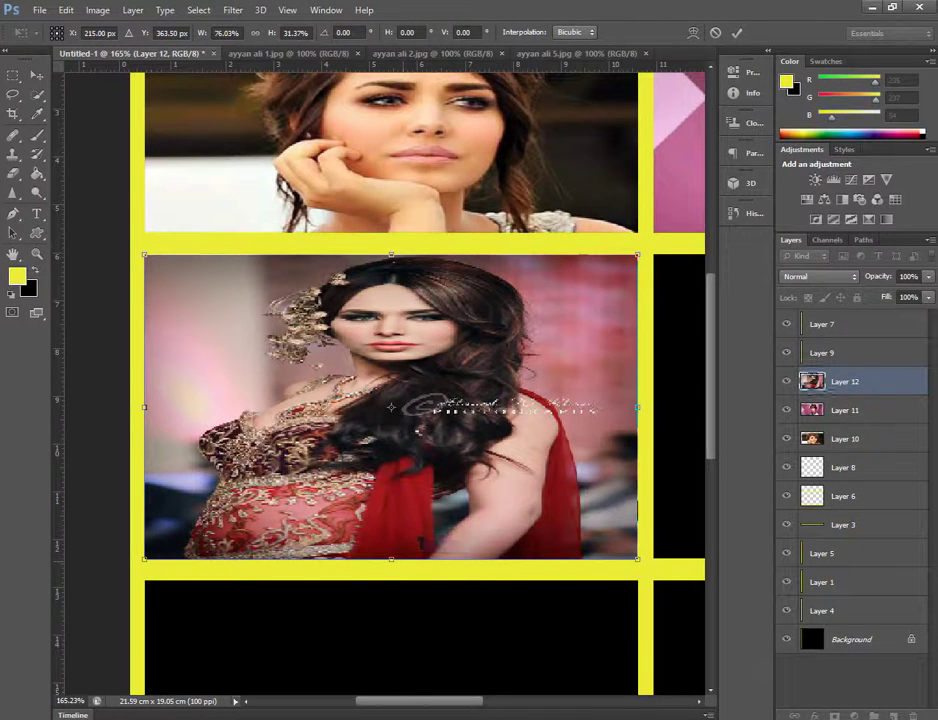
{"action": "left_click_drag", "start_coordinate": [637, 407], "coordinate": [654, 407]}
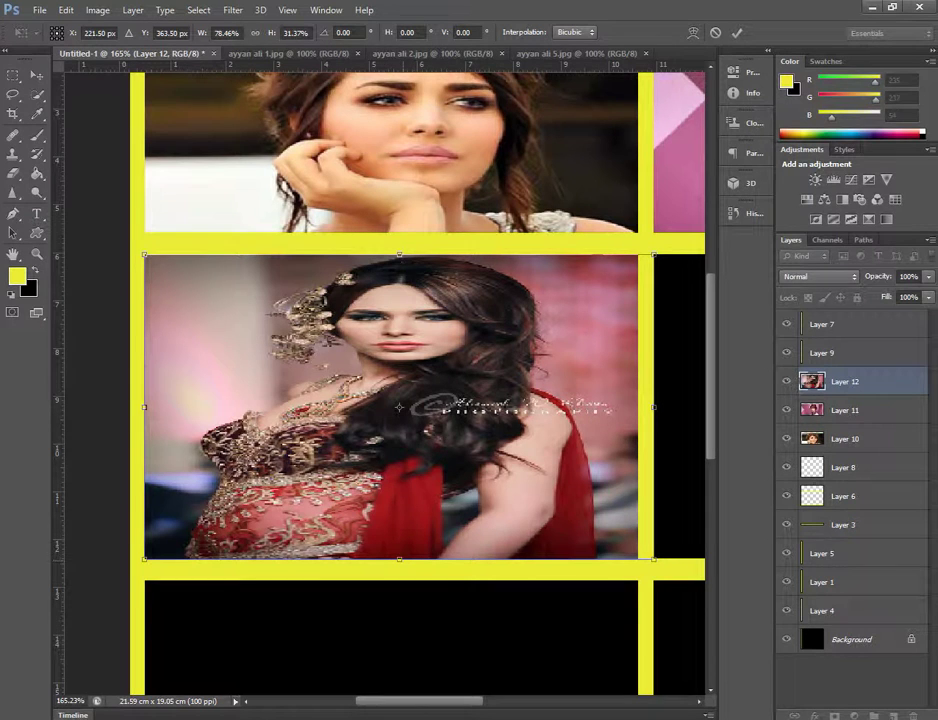
{"action": "left_click_drag", "start_coordinate": [400, 559], "coordinate": [402, 557]}
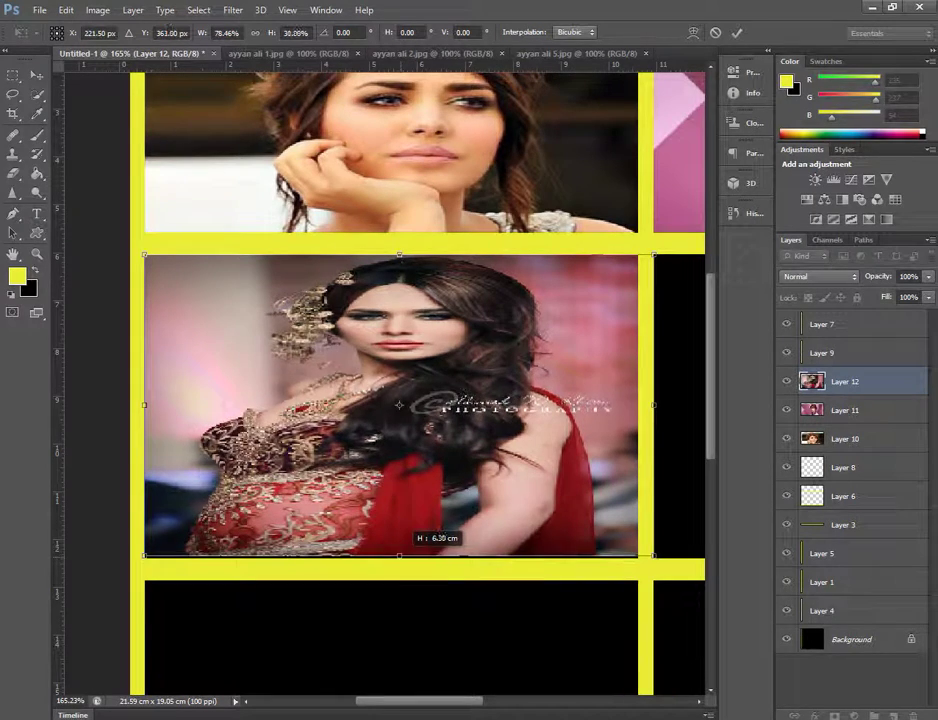
{"action": "left_click_drag", "start_coordinate": [400, 557], "coordinate": [400, 559]}
Apply the resize to fix the red-dress photo in the middle-left cell
{"action": "key", "text": "ctrl+0"}
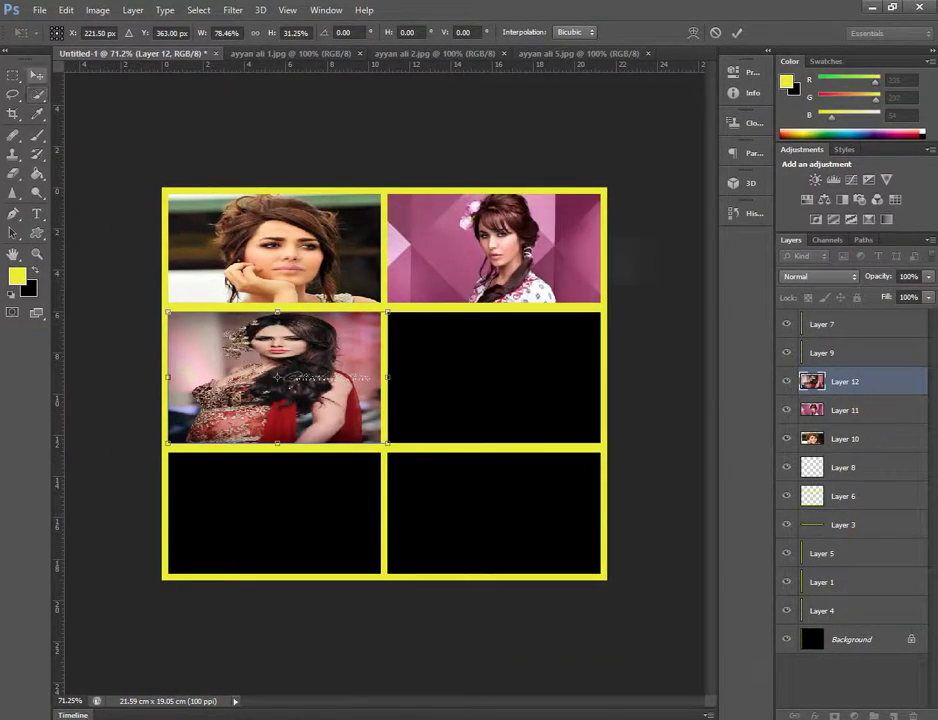
{"action": "left_click", "coordinate": [36, 75]}
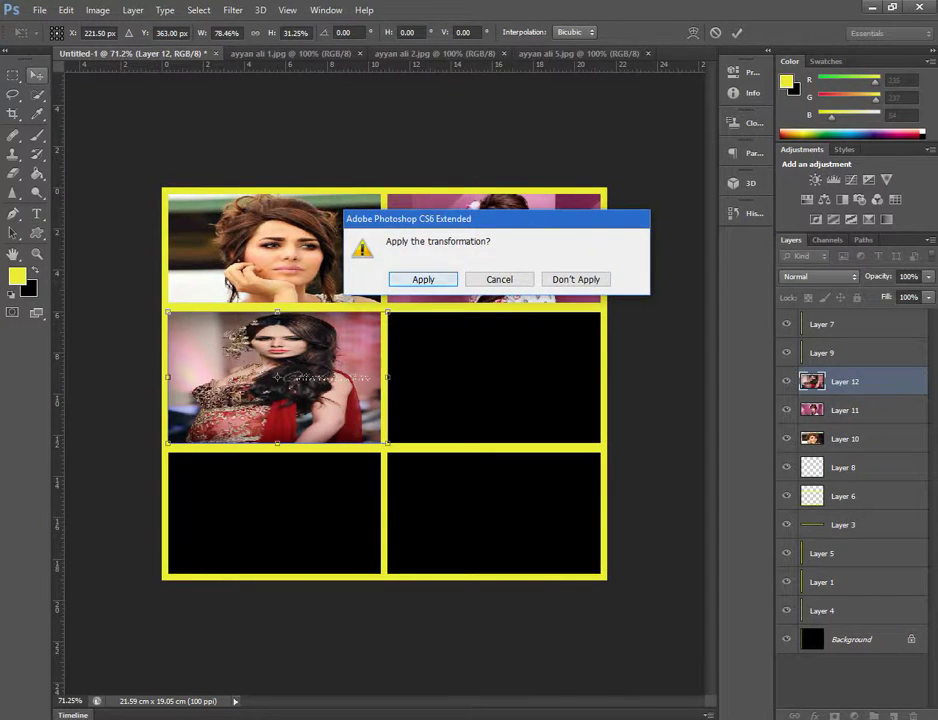
{"action": "left_click", "coordinate": [423, 279]}
{"action": "left_click", "coordinate": [39, 10]}
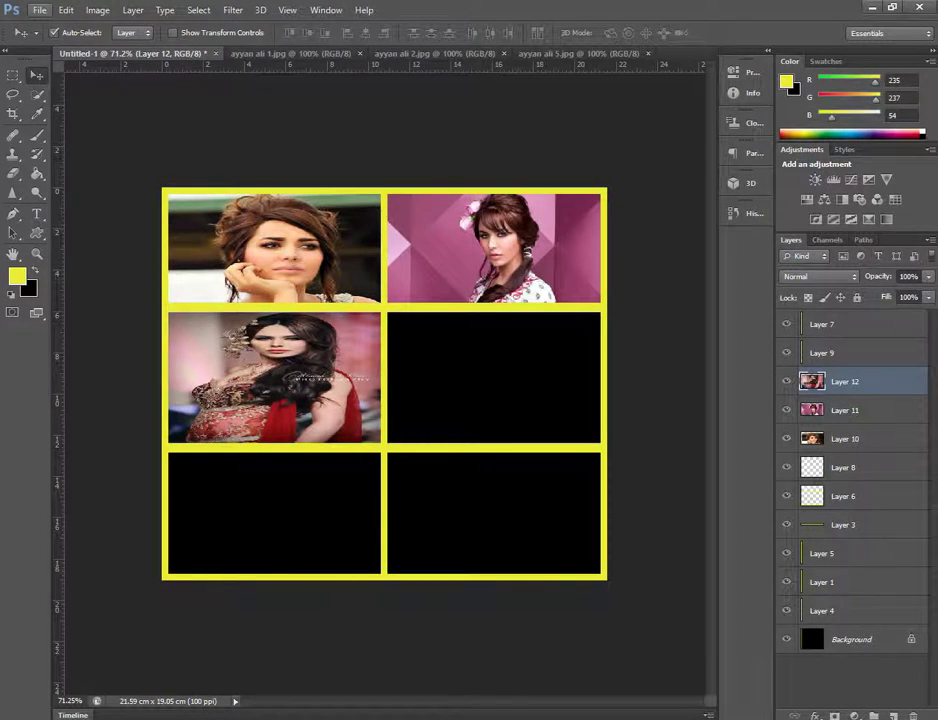
Bring up the Open dialog on the Adobe photo folder and reposition it
{"action": "left_click", "coordinate": [55, 40]}
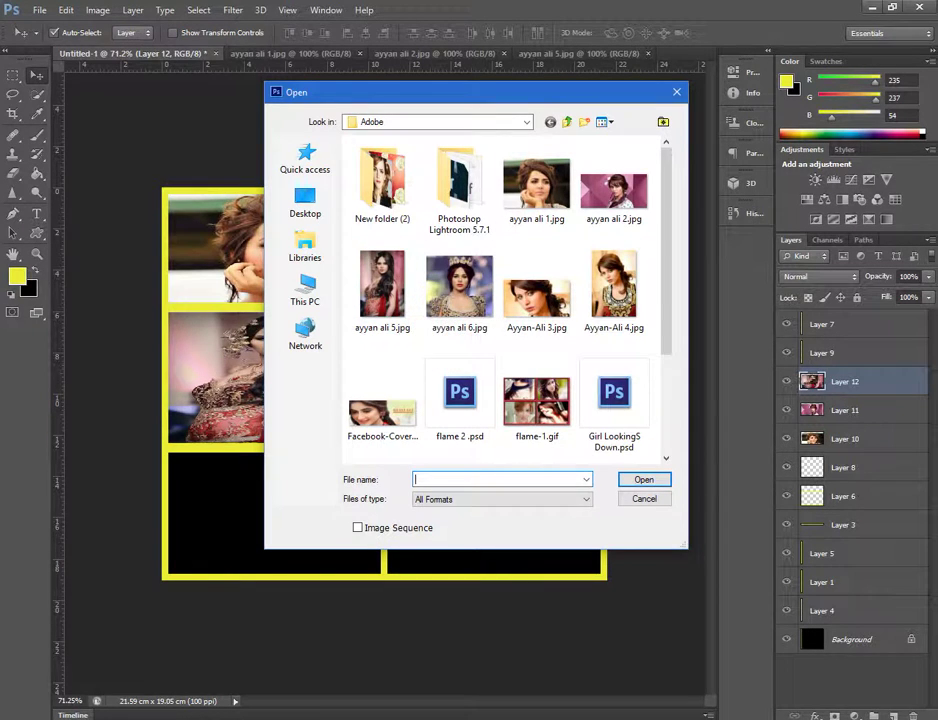
{"action": "left_click_drag", "start_coordinate": [494, 92], "coordinate": [556, 462]}
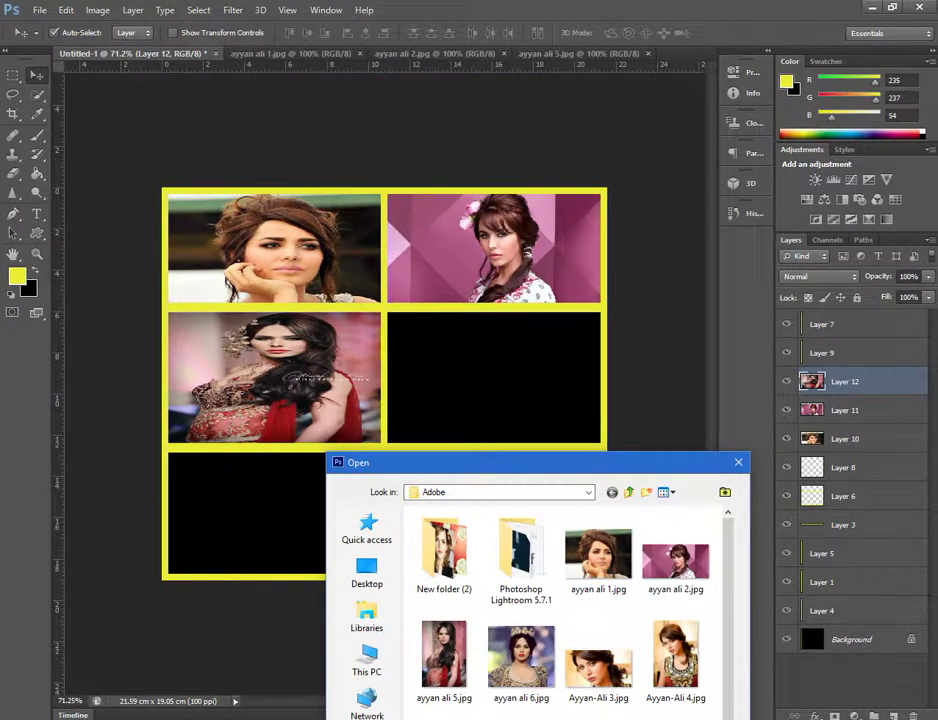
{"action": "left_click_drag", "start_coordinate": [586, 470], "coordinate": [581, 270]}
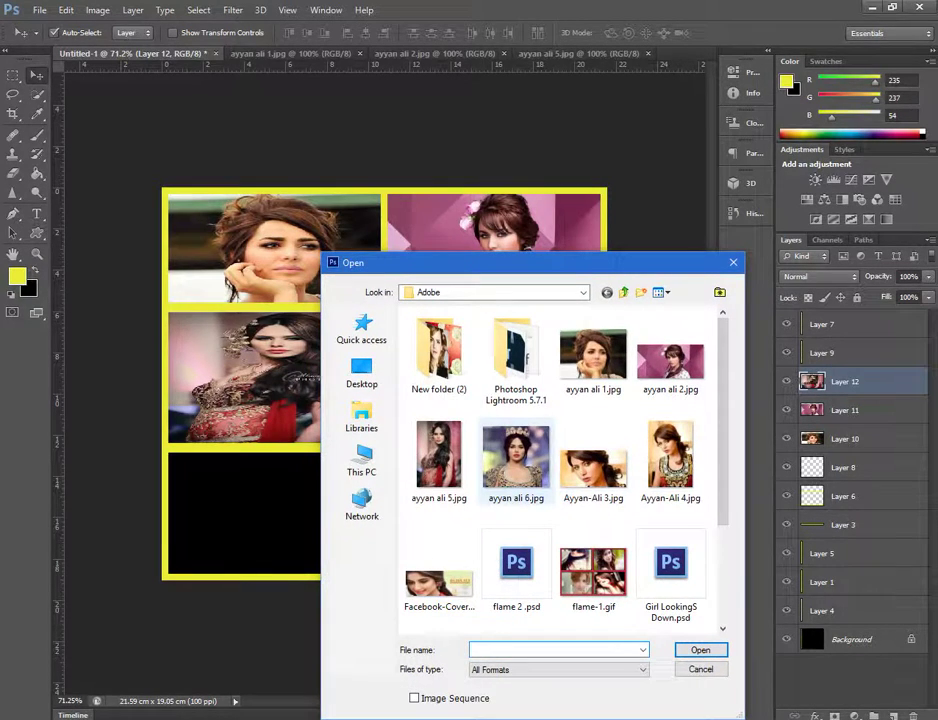
Open ayyan ali 6.jpg and drag the crowned-woman photo into the collage as Layer 13
{"action": "double_click", "coordinate": [516, 456]}
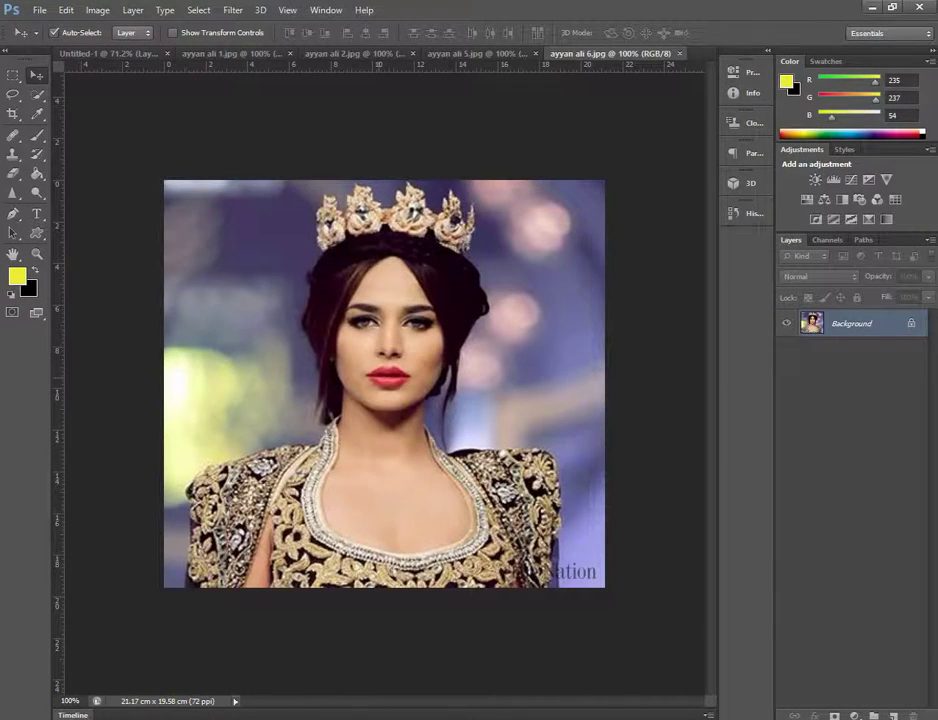
{"action": "left_click_drag", "start_coordinate": [352, 300], "coordinate": [358, 306]}
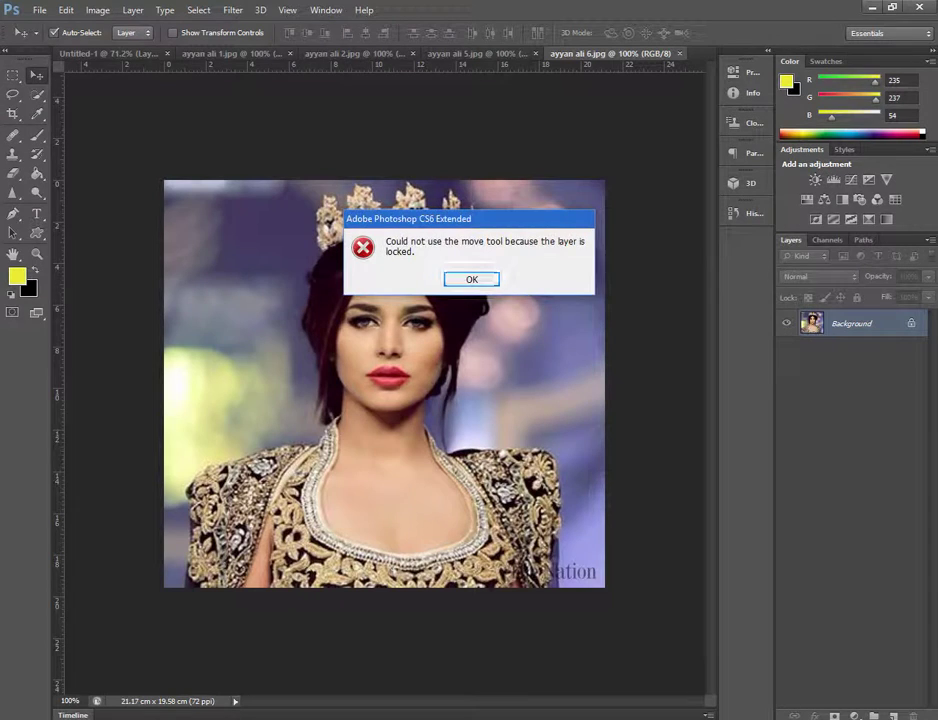
{"action": "key", "text": "Return"}
{"action": "left_click_drag", "start_coordinate": [380, 300], "coordinate": [115, 53]}
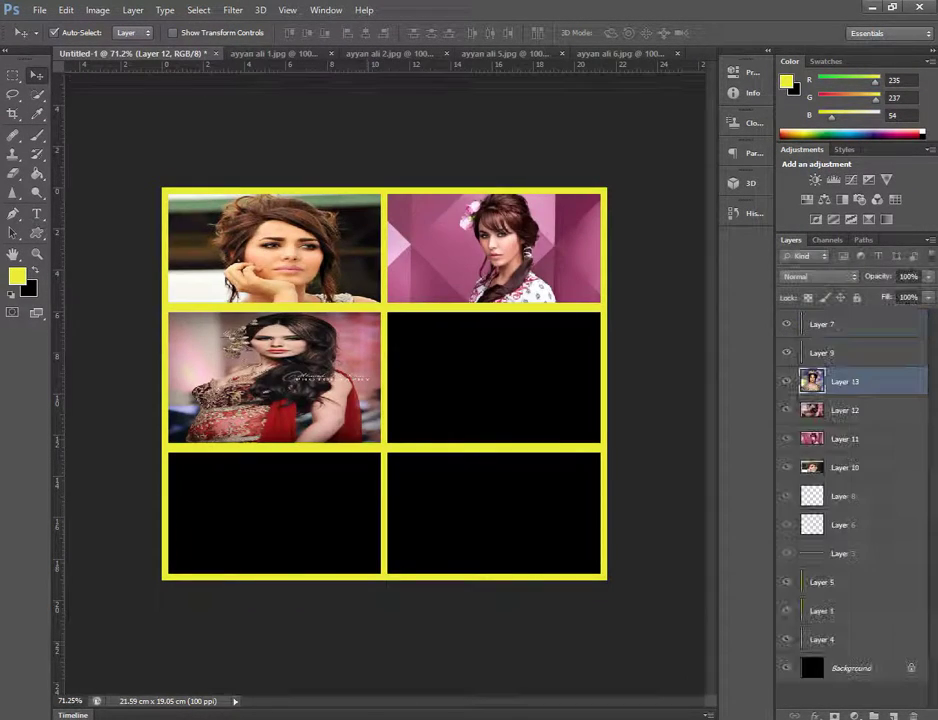
{"action": "left_click_drag", "start_coordinate": [115, 53], "coordinate": [396, 347]}
Close the ayyan ali 1.jpg, 2.jpg and 5.jpg image tabs
{"action": "key", "text": "ctrl+Tab"}
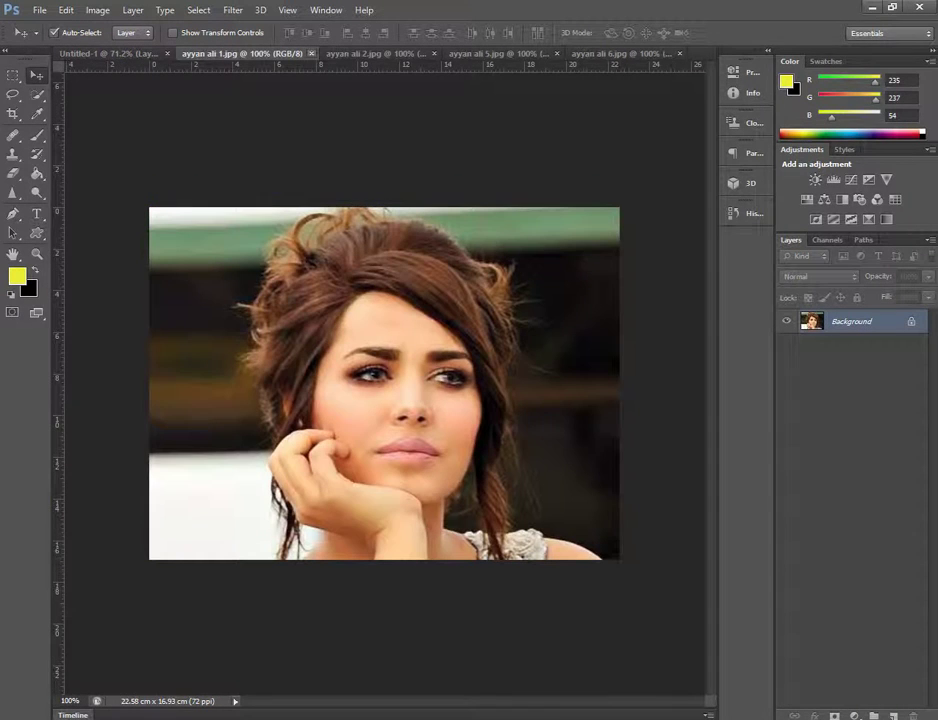
{"action": "key", "text": "ctrl+w"}
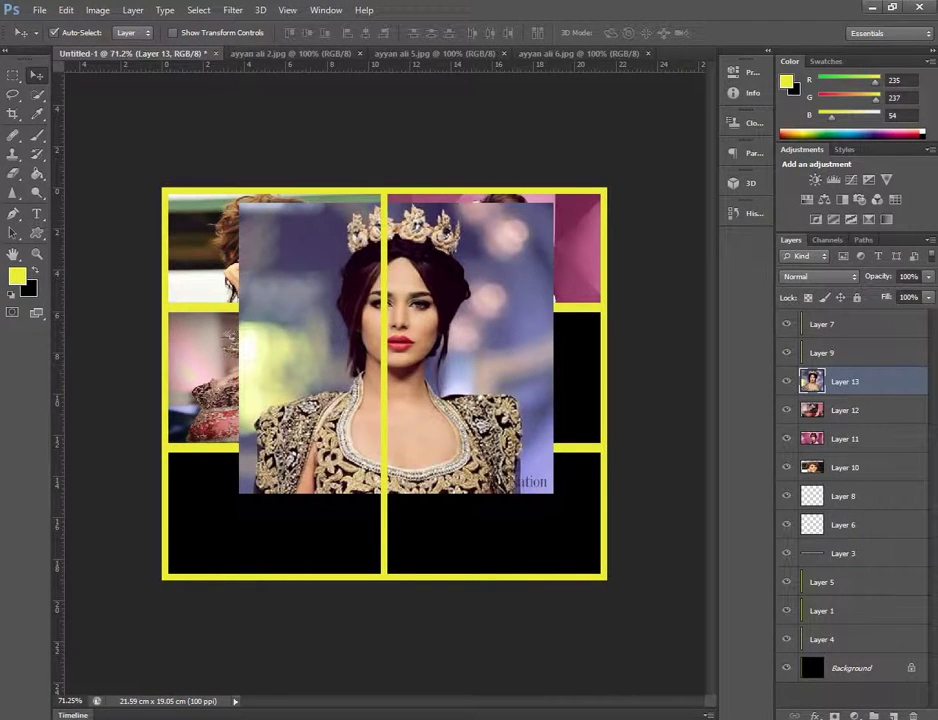
{"action": "key", "text": "ctrl+Tab"}
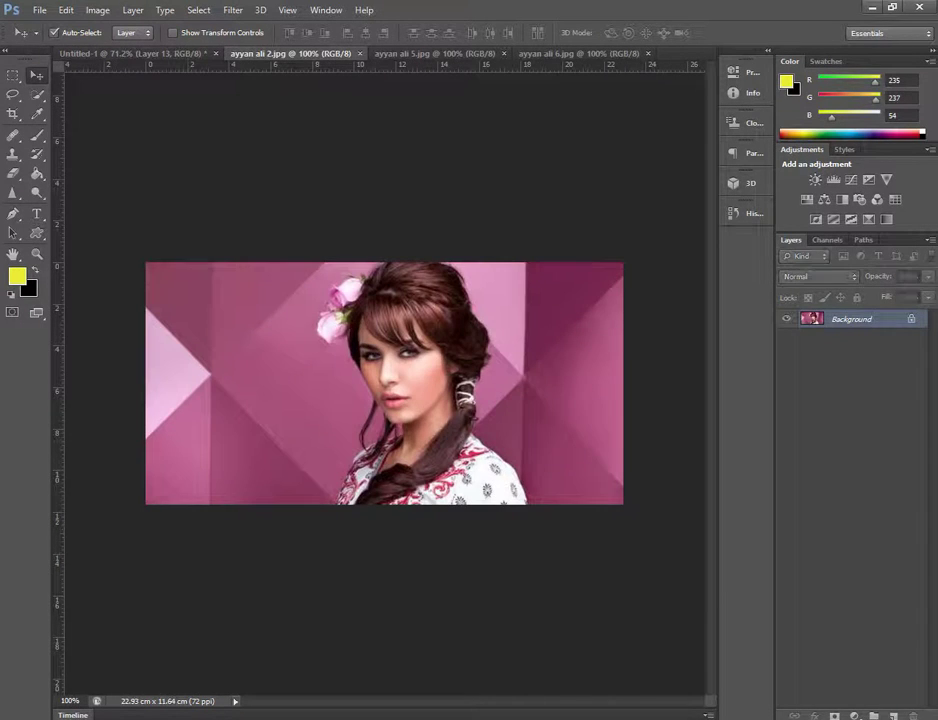
{"action": "key", "text": "ctrl+w"}
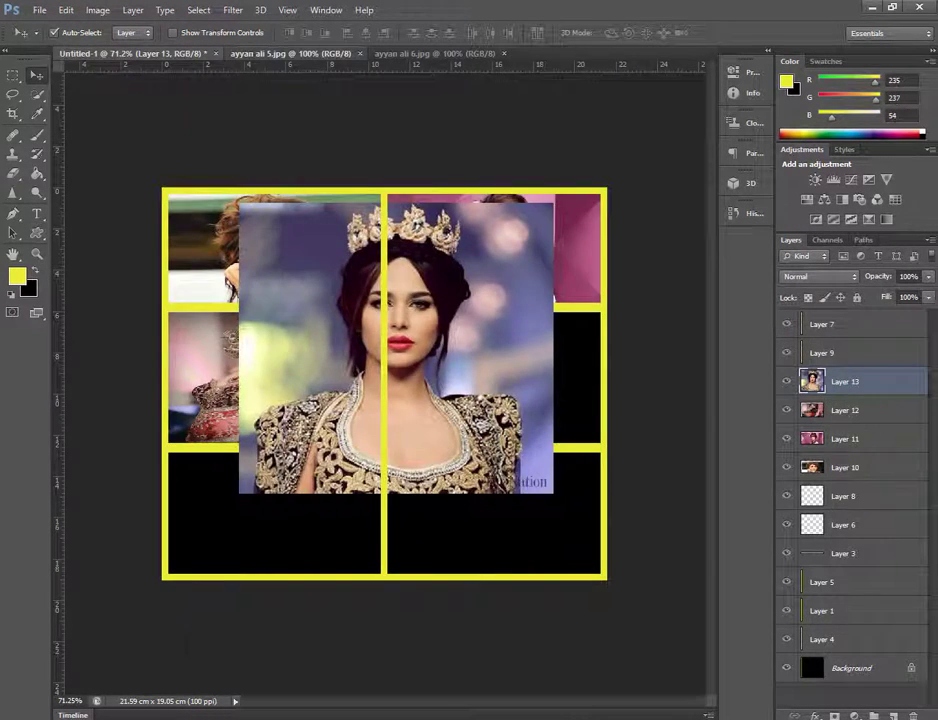
{"action": "key", "text": "ctrl+Tab"}
{"action": "key", "text": "ctrl+w"}
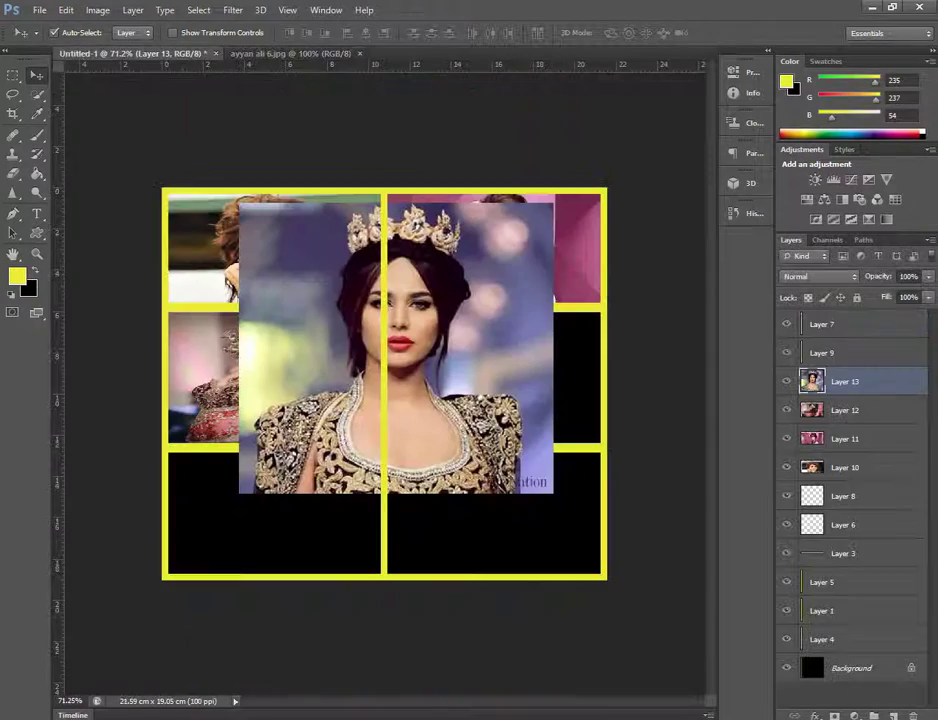
{"action": "scroll", "coordinate": [403, 251], "scroll_direction": "up", "scroll_amount": 5}
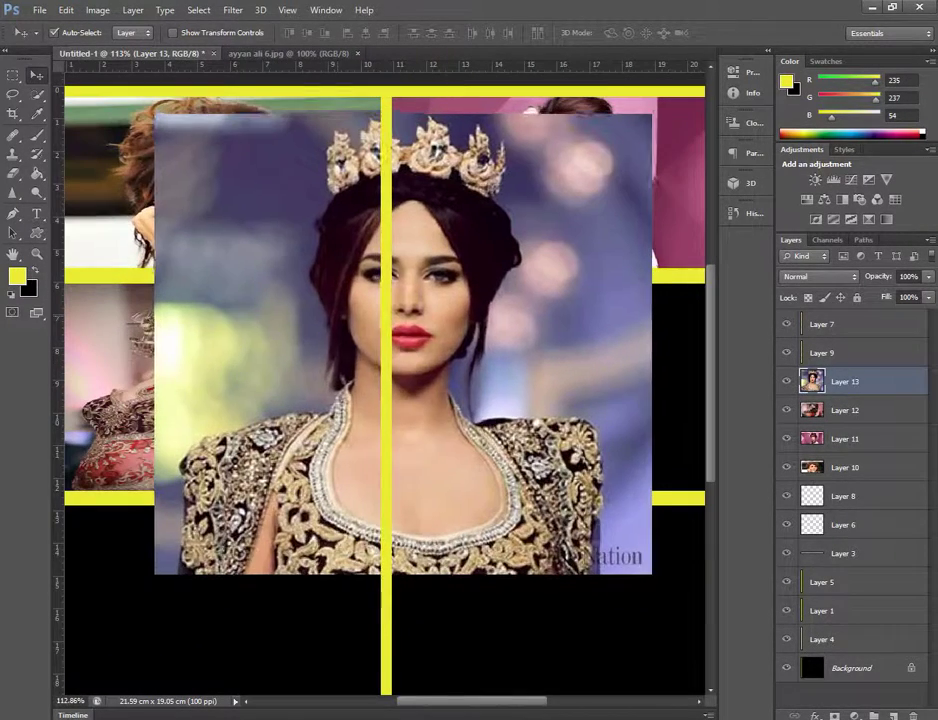
Shrink the crowned-woman photo and move it into the middle-right cell
{"action": "key", "text": "ctrl+t"}
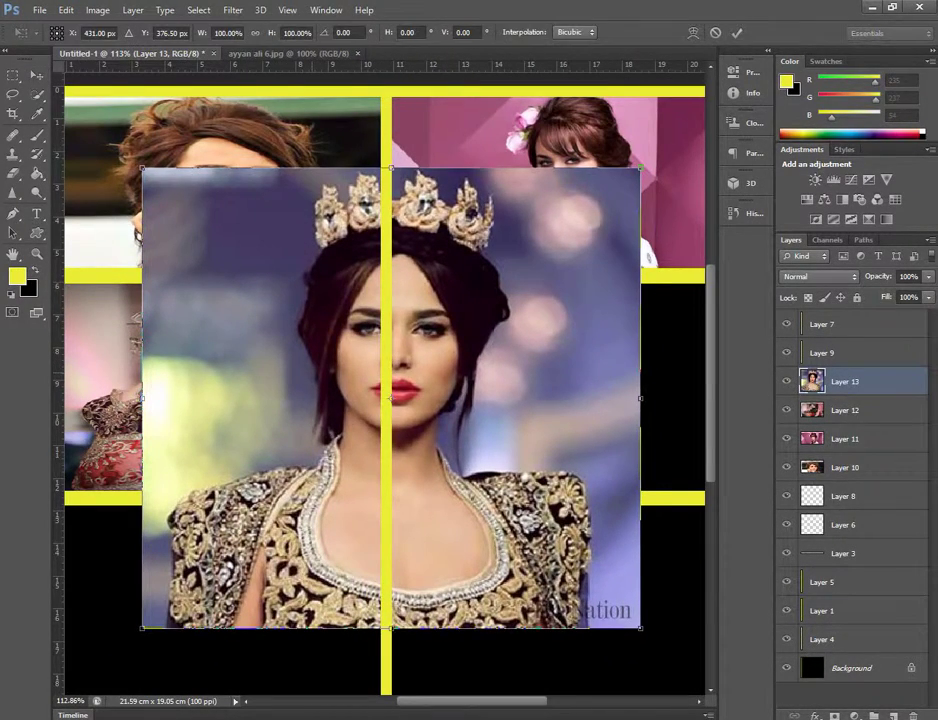
{"action": "scroll", "coordinate": [385, 311], "scroll_direction": "down", "scroll_amount": 2}
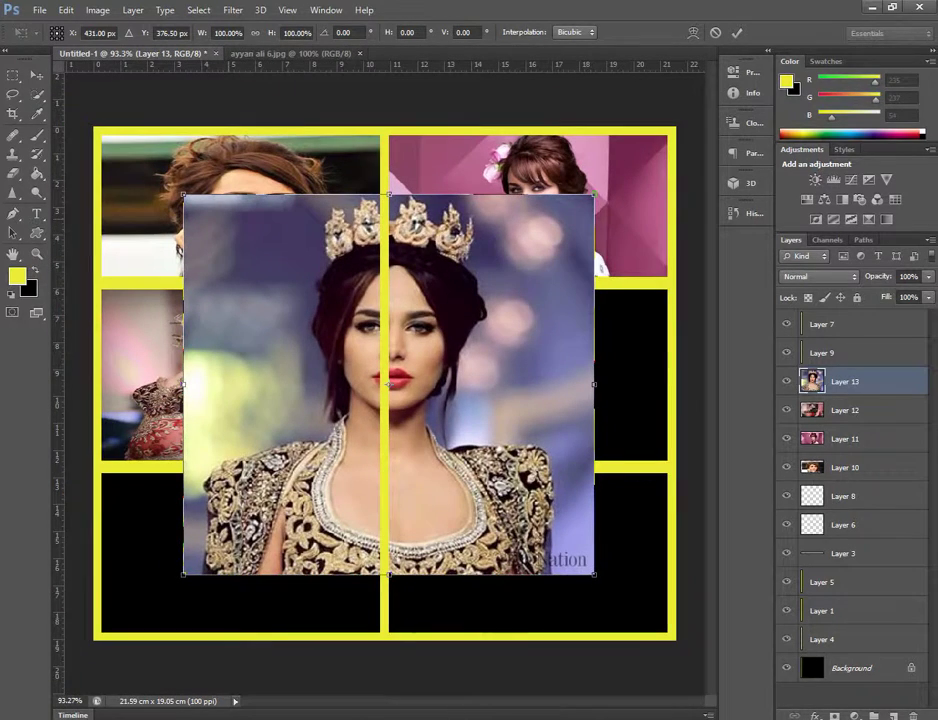
{"action": "left_click_drag", "start_coordinate": [183, 195], "coordinate": [277, 383]}
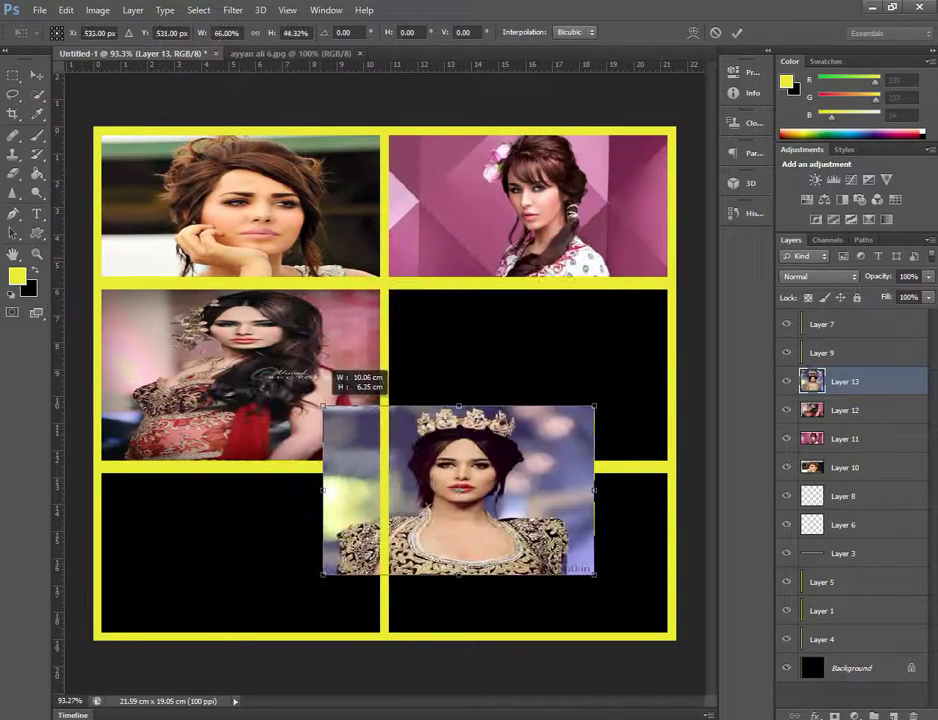
{"action": "left_click_drag", "start_coordinate": [467, 468], "coordinate": [570, 365]}
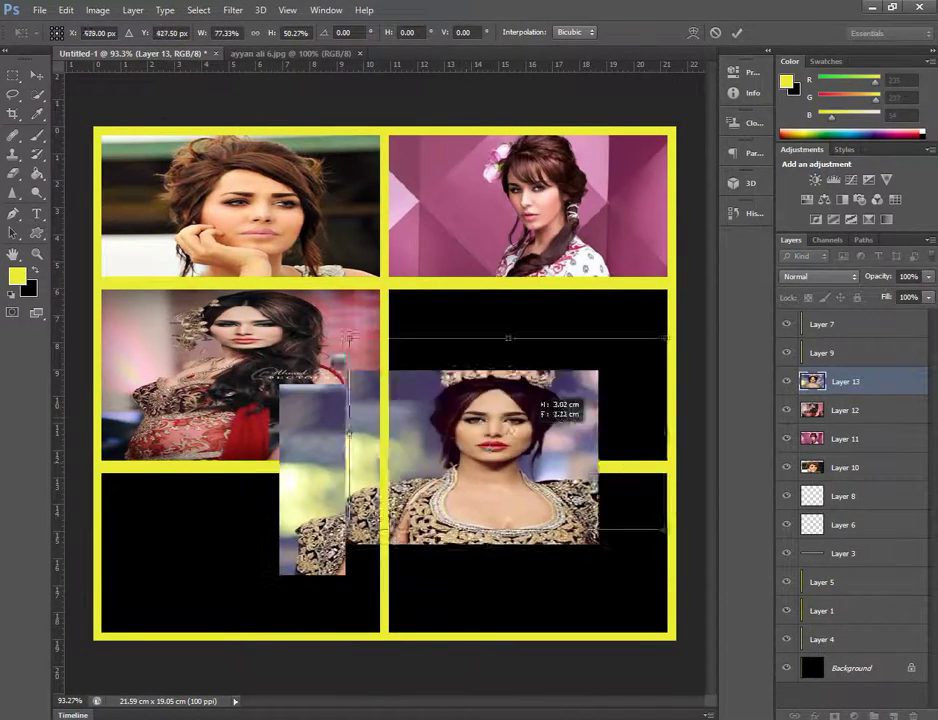
{"action": "left_click_drag", "start_coordinate": [570, 320], "coordinate": [546, 328]}
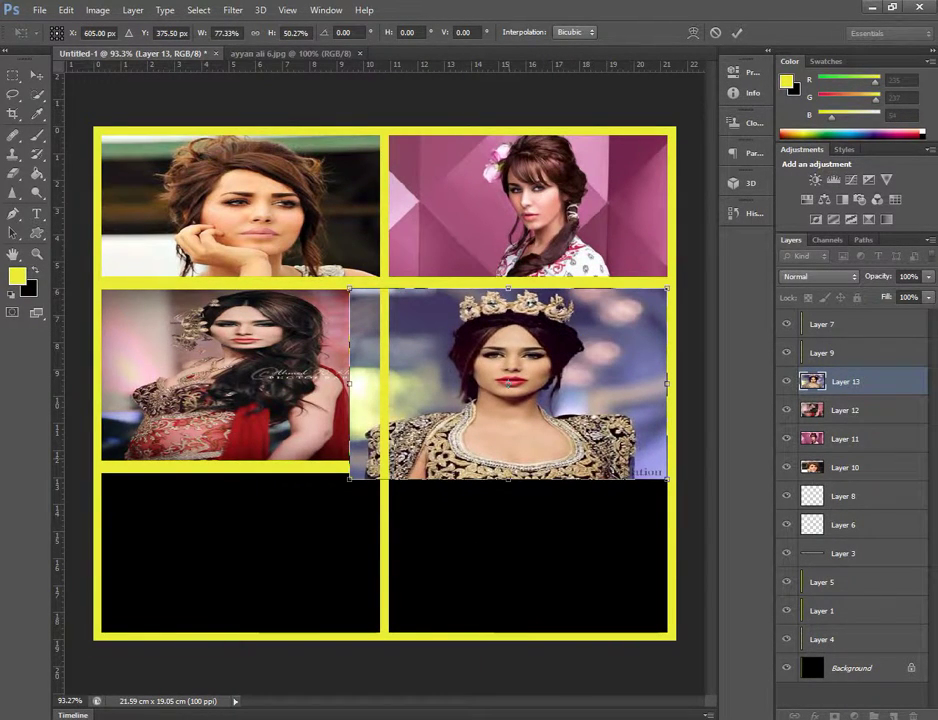
Fit the photo's bottom, right, left and top edges to the middle-right cell borders
{"action": "scroll", "coordinate": [563, 456], "scroll_direction": "up", "scroll_amount": 2}
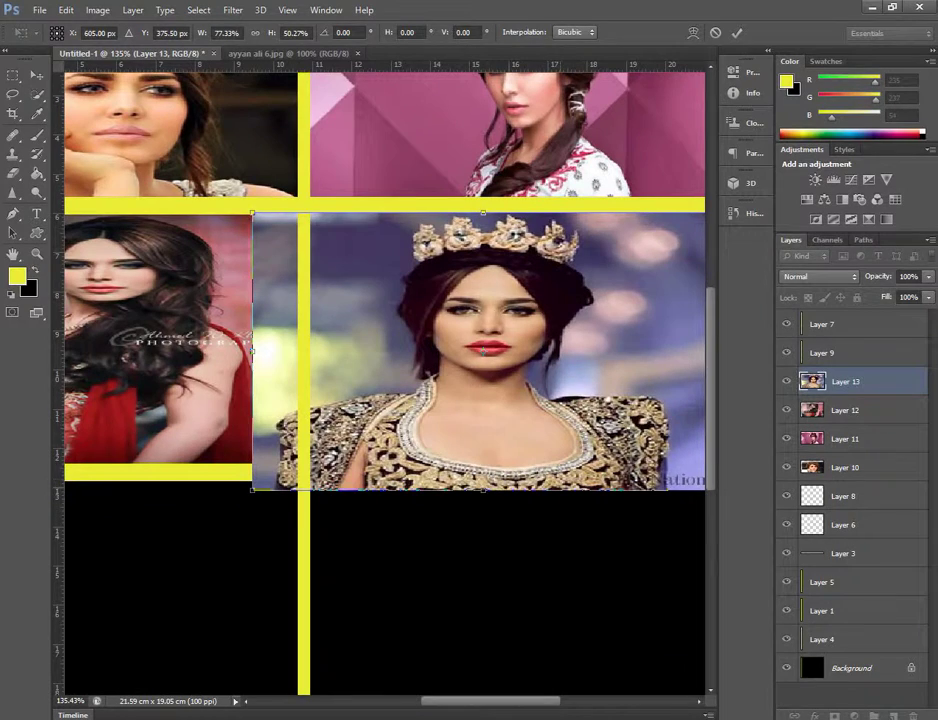
{"action": "scroll", "coordinate": [380, 380], "scroll_direction": "right", "scroll_amount": 2}
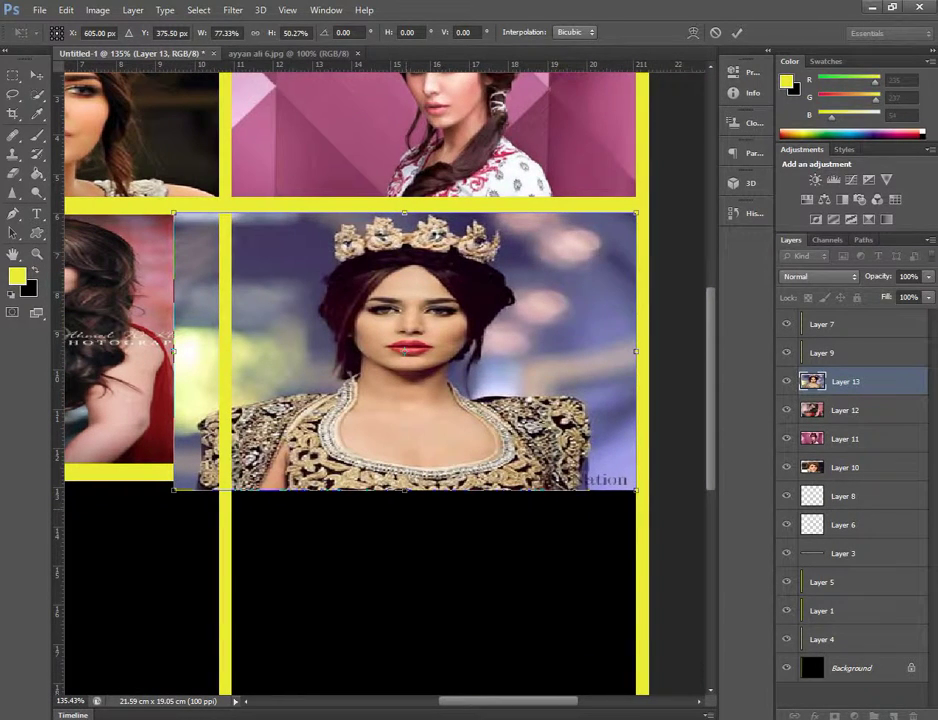
{"action": "left_click_drag", "start_coordinate": [404, 490], "coordinate": [405, 463]}
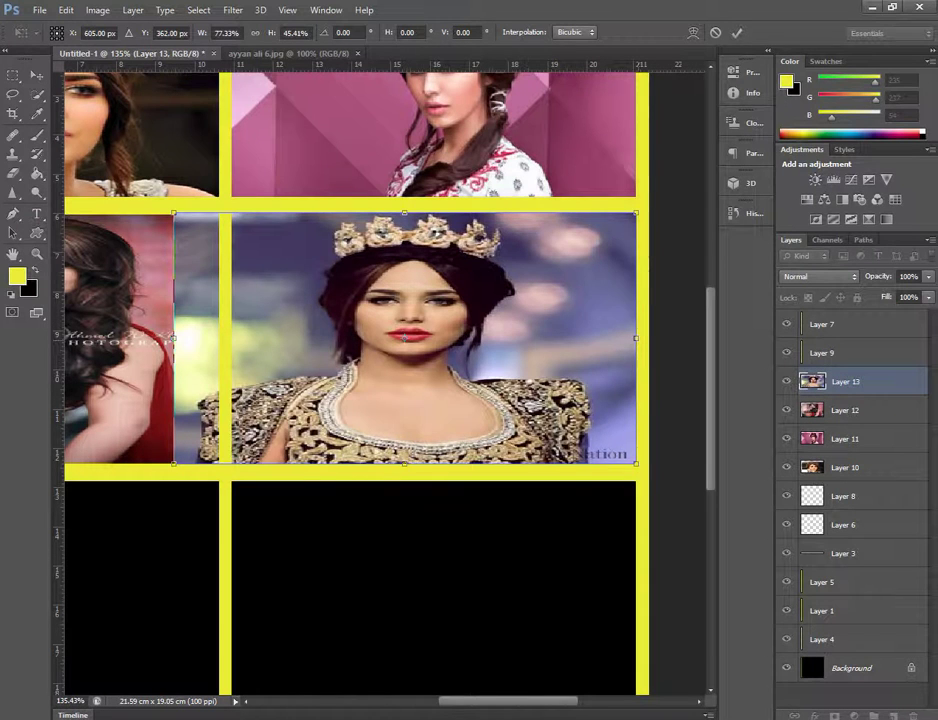
{"action": "left_click_drag", "start_coordinate": [636, 337], "coordinate": [648, 334]}
{"action": "left_click_drag", "start_coordinate": [174, 337], "coordinate": [233, 337]}
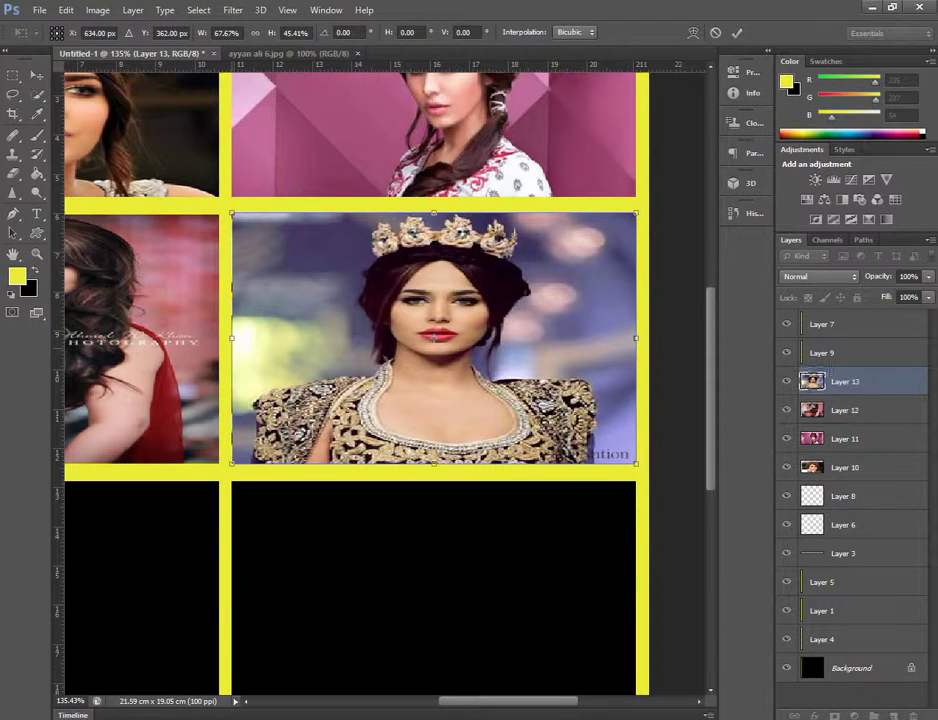
{"action": "left_click_drag", "start_coordinate": [433, 213], "coordinate": [433, 215]}
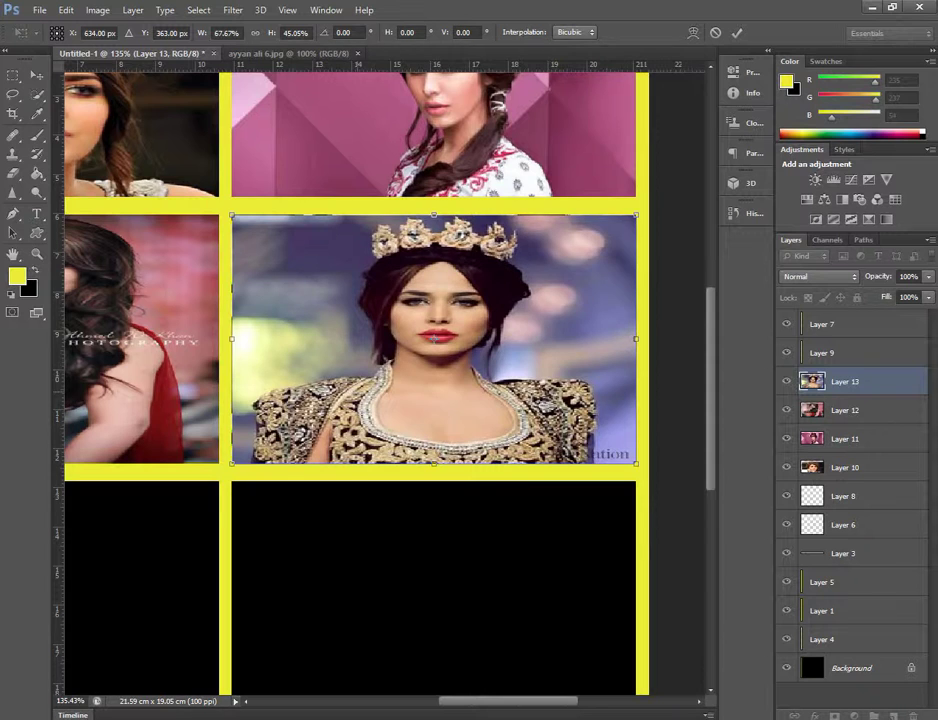
{"action": "left_click_drag", "start_coordinate": [232, 339], "coordinate": [225, 339]}
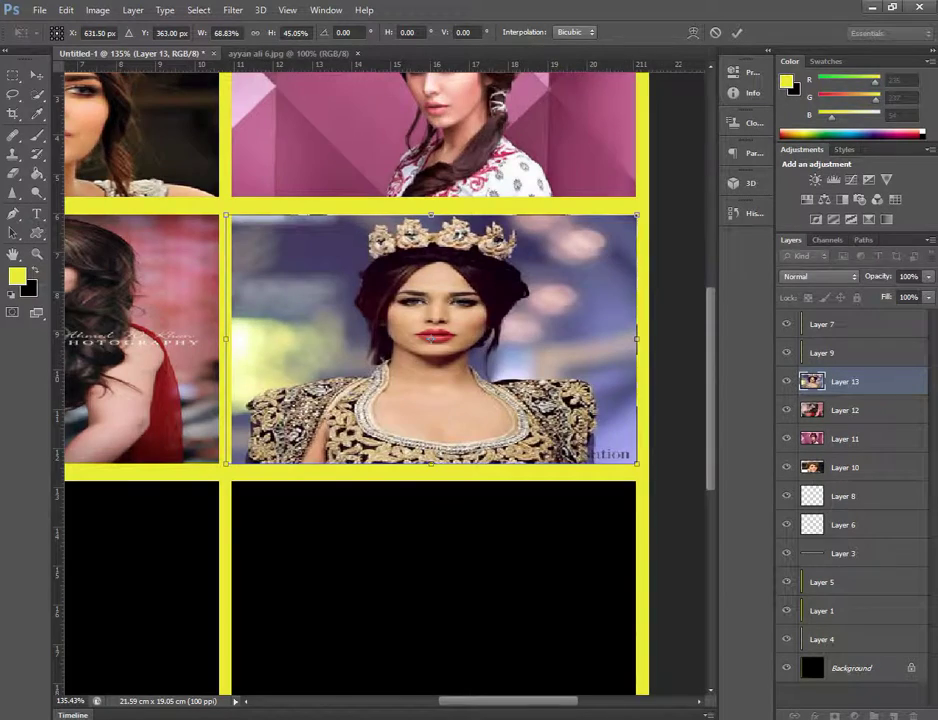
Trim the photo's right edge to the border and apply the transformation
{"action": "scroll", "coordinate": [385, 380], "scroll_direction": "left", "scroll_amount": 10}
{"action": "scroll", "coordinate": [385, 380], "scroll_direction": "right", "scroll_amount": 5}
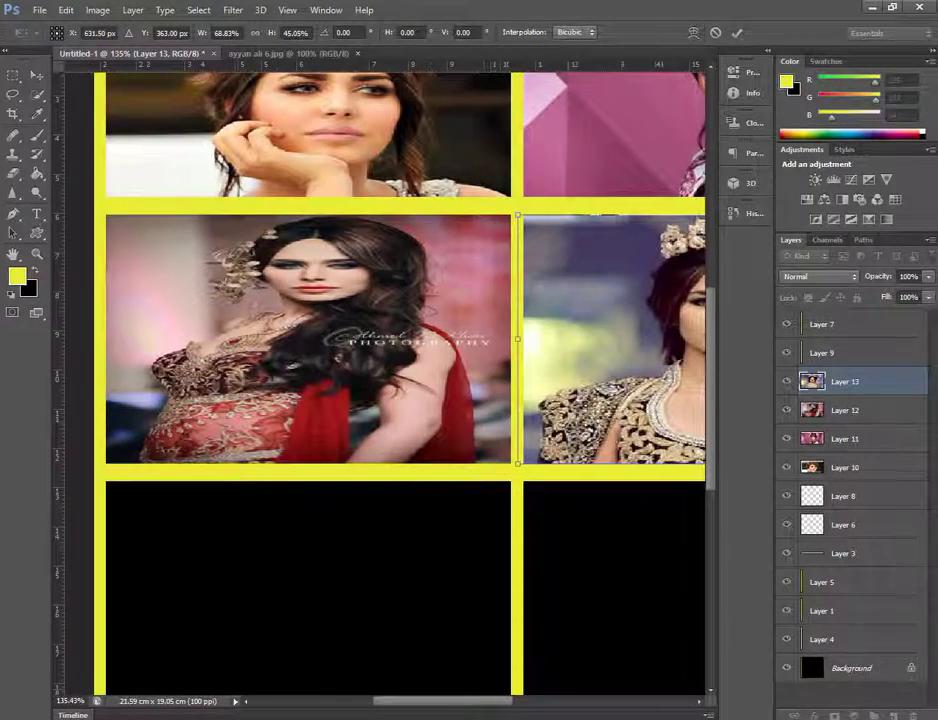
{"action": "scroll", "coordinate": [385, 380], "scroll_direction": "down", "scroll_amount": 3}
{"action": "scroll", "coordinate": [385, 380], "scroll_direction": "up", "scroll_amount": 2}
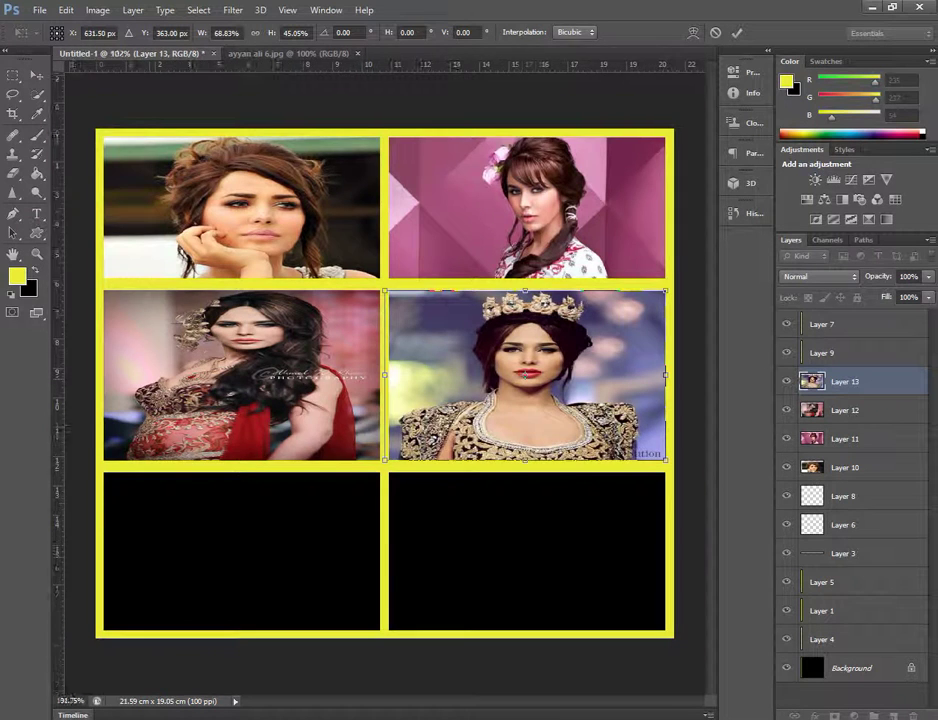
{"action": "scroll", "coordinate": [580, 385], "scroll_direction": "up", "scroll_amount": 2}
{"action": "scroll", "coordinate": [385, 380], "scroll_direction": "right", "scroll_amount": 4}
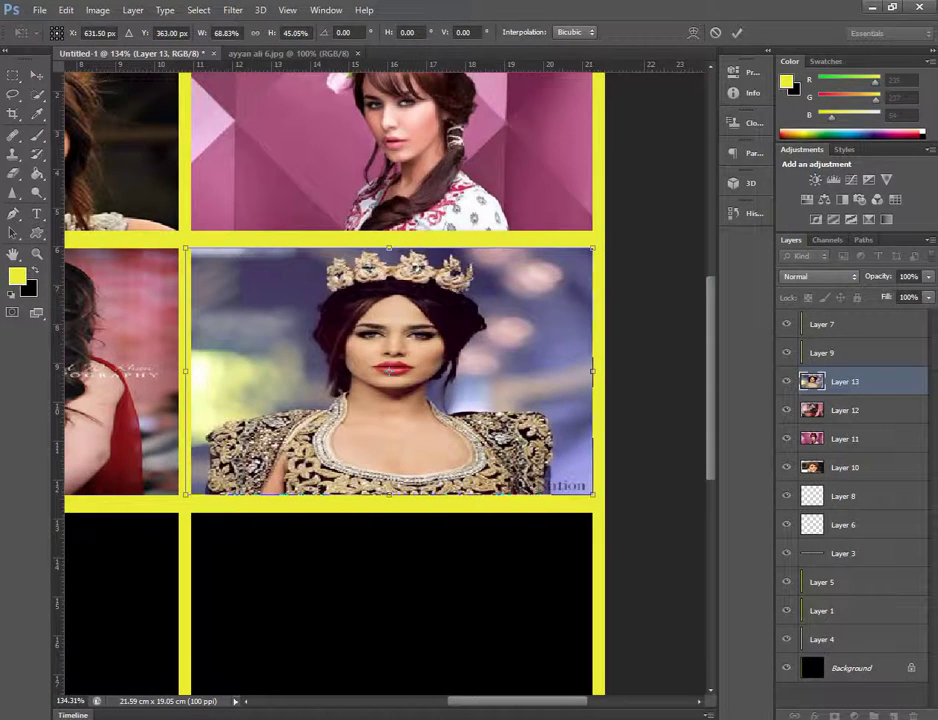
{"action": "left_click_drag", "start_coordinate": [594, 370], "coordinate": [592, 370]}
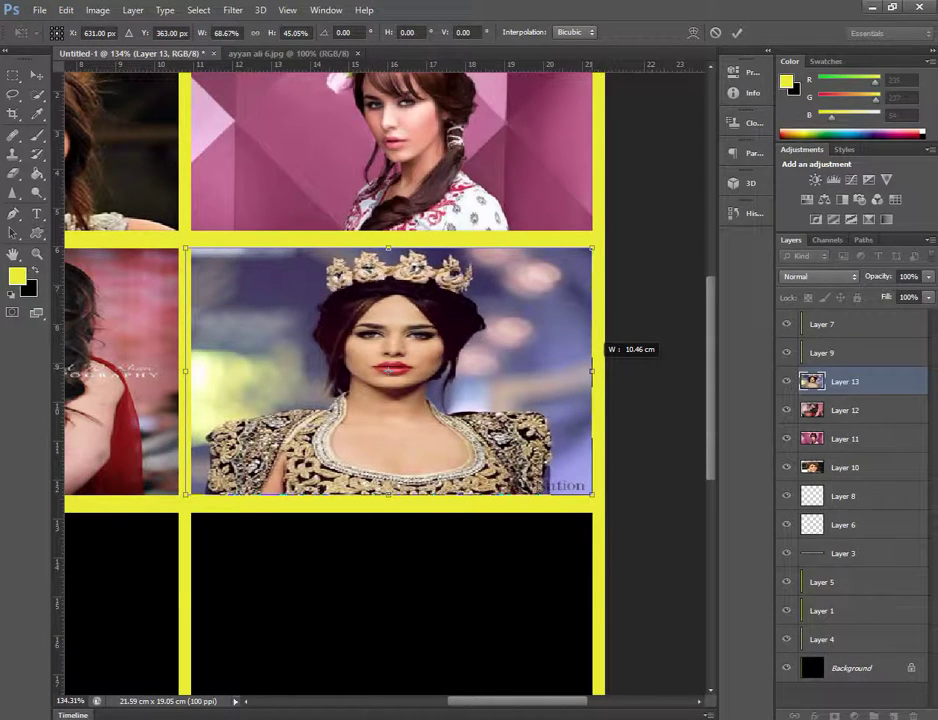
{"action": "scroll", "coordinate": [385, 380], "scroll_direction": "down", "scroll_amount": 2}
{"action": "scroll", "coordinate": [385, 380], "scroll_direction": "down", "scroll_amount": 1}
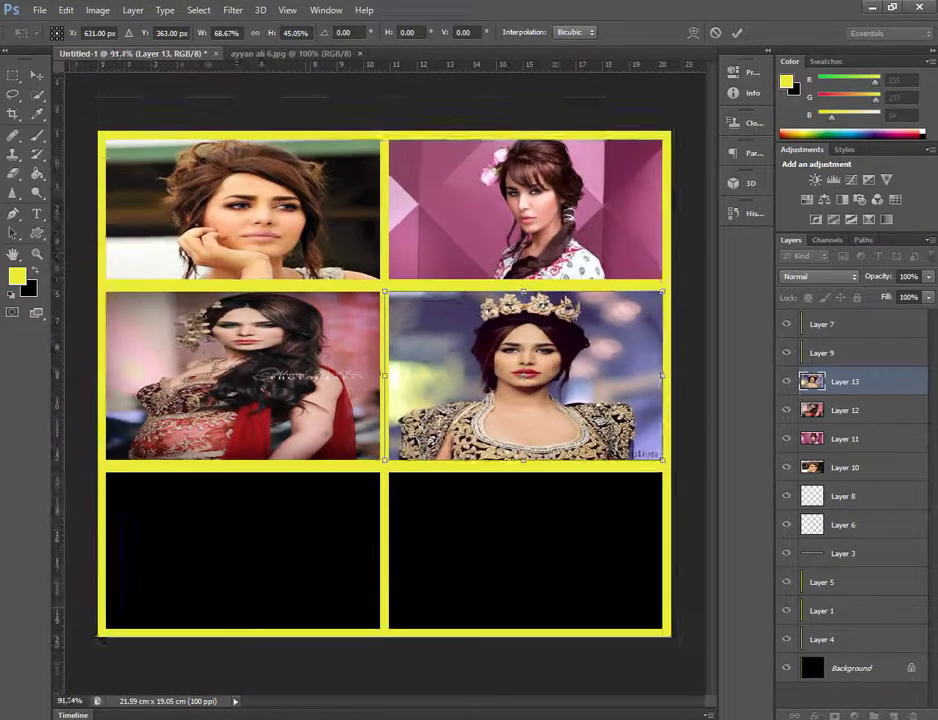
{"action": "key", "text": "v"}
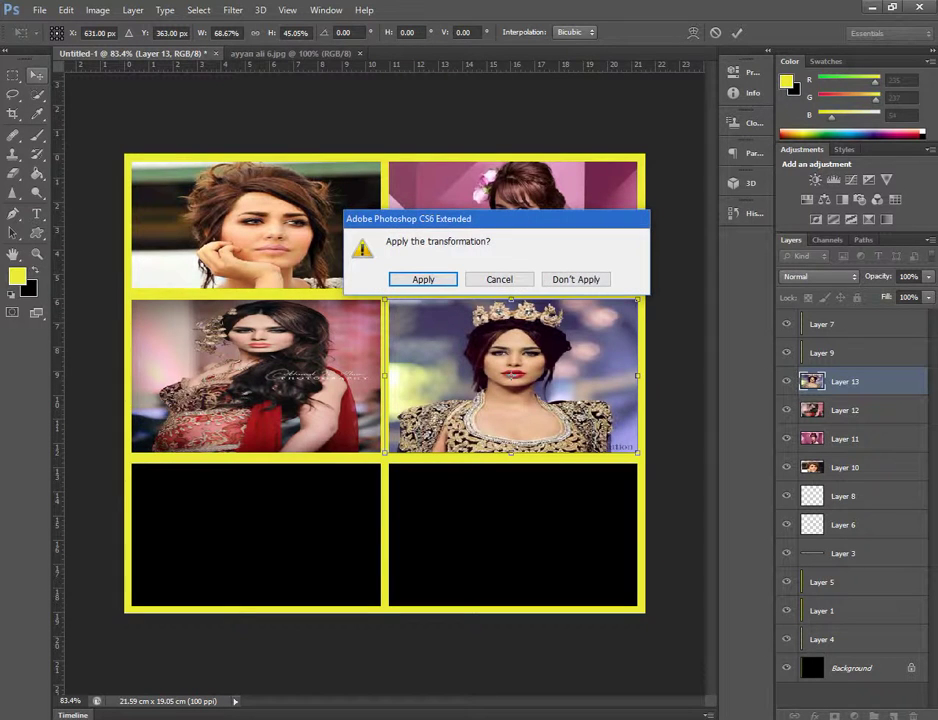
{"action": "key", "text": "Return"}
Open Ayyan-Ali 3.jpg and drag it into the collage as Layer 14 over the bottom-left cell
{"action": "scroll", "coordinate": [385, 383], "scroll_direction": "down", "scroll_amount": 1}
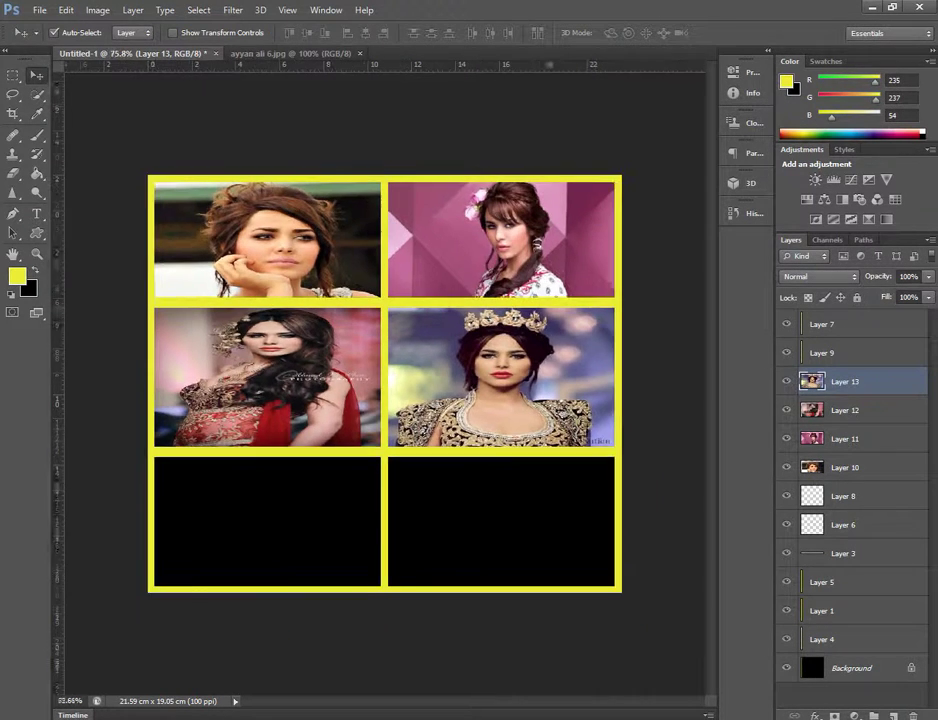
{"action": "scroll", "coordinate": [385, 383], "scroll_direction": "down", "scroll_amount": 1}
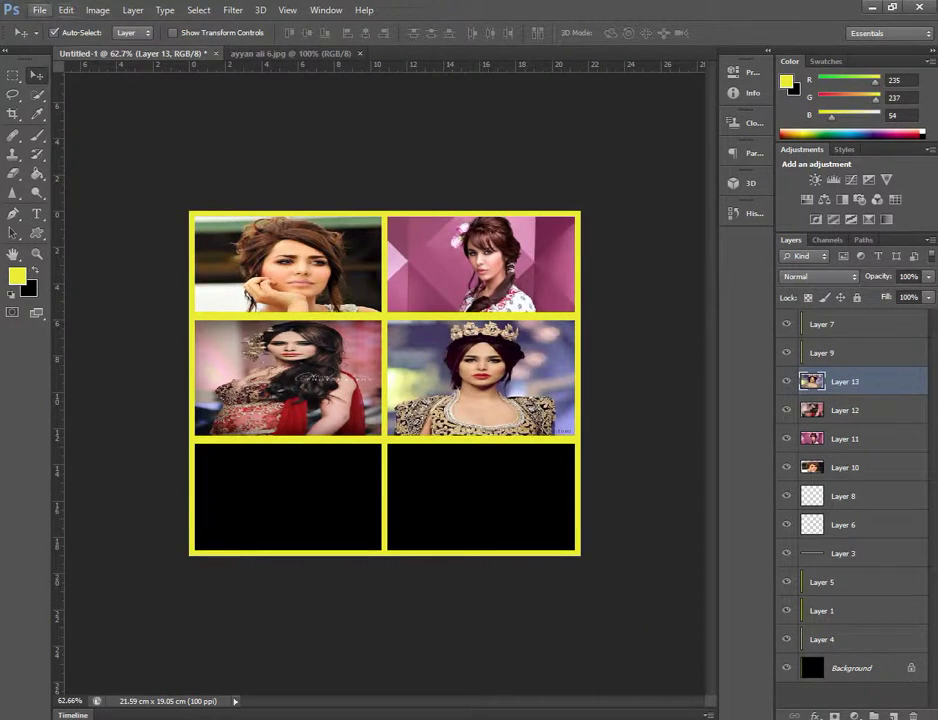
{"action": "left_click", "coordinate": [39, 10]}
{"action": "left_click", "coordinate": [60, 40]}
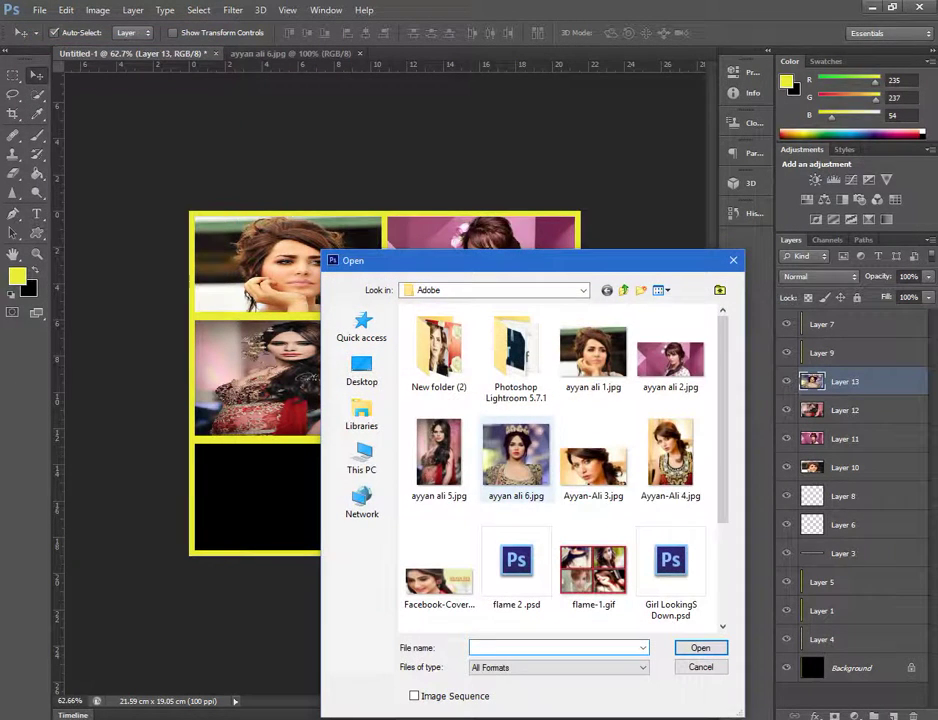
{"action": "left_click", "coordinate": [593, 460]}
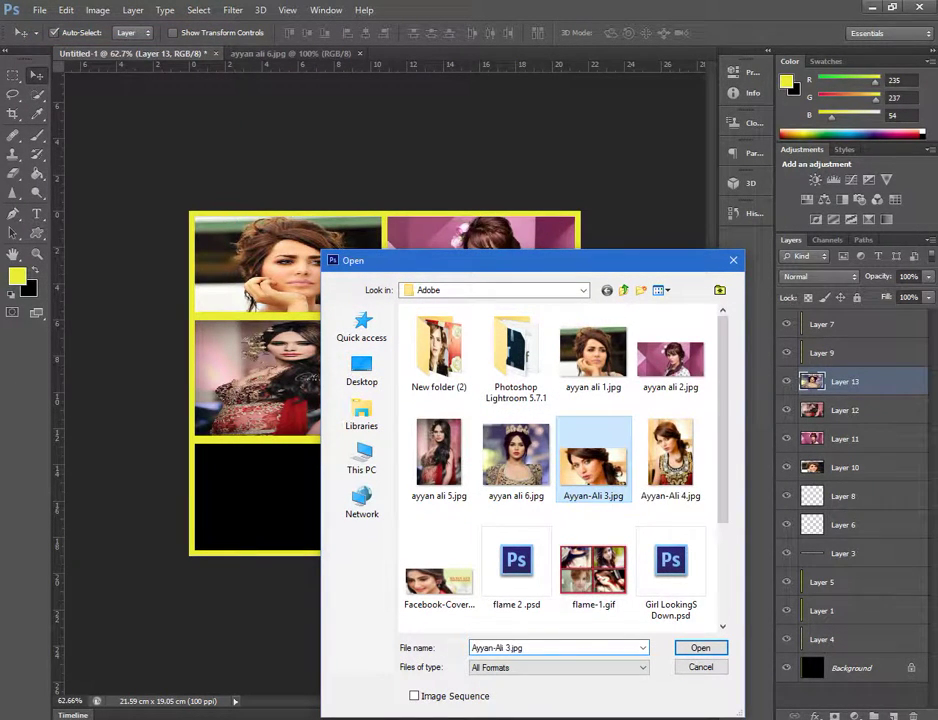
{"action": "key", "text": "Return"}
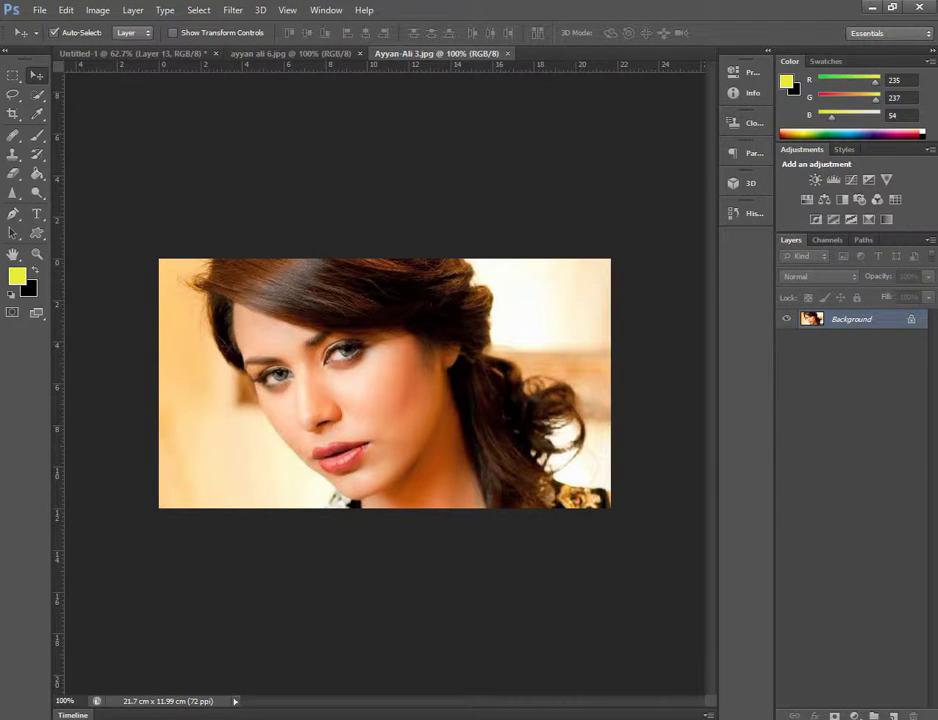
{"action": "mouse_move", "coordinate": [246, 175]}
{"action": "left_mouse_down"}
{"action": "mouse_move", "coordinate": [140, 55]}
{"action": "mouse_move", "coordinate": [290, 290]}
{"action": "mouse_move", "coordinate": [335, 450]}
{"action": "mouse_move", "coordinate": [322, 434]}
{"action": "left_mouse_up"}
Free-transform the Ayyan-Ali 3 photo, trimming its left and top edges and shifting it into the bottom-left cell
{"action": "key", "text": "ctrl+t"}
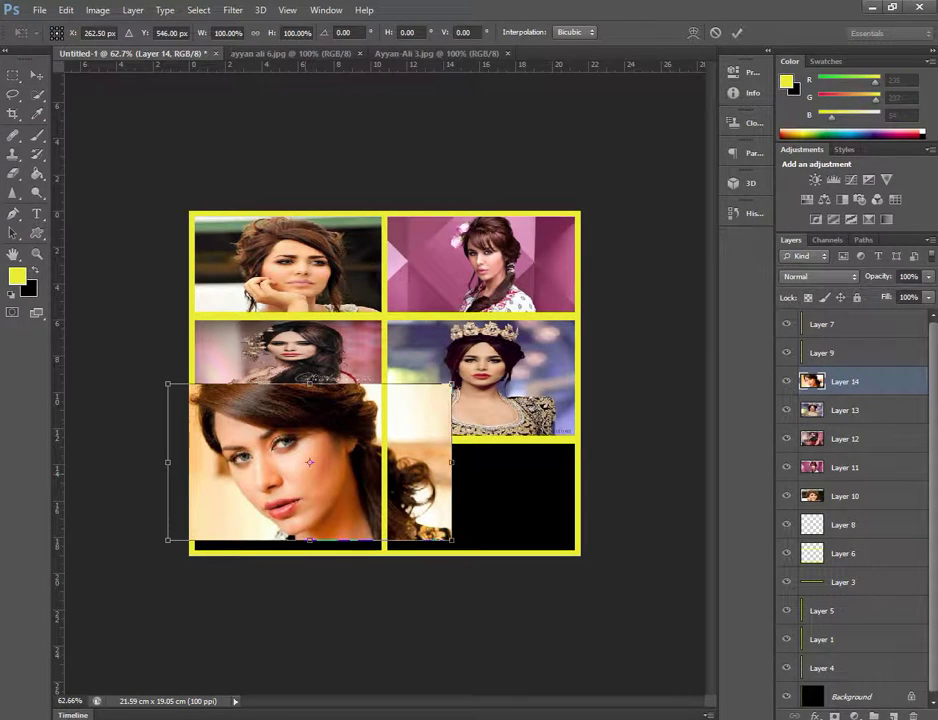
{"action": "scroll", "coordinate": [170, 416], "scroll_direction": "up", "scroll_amount": 2}
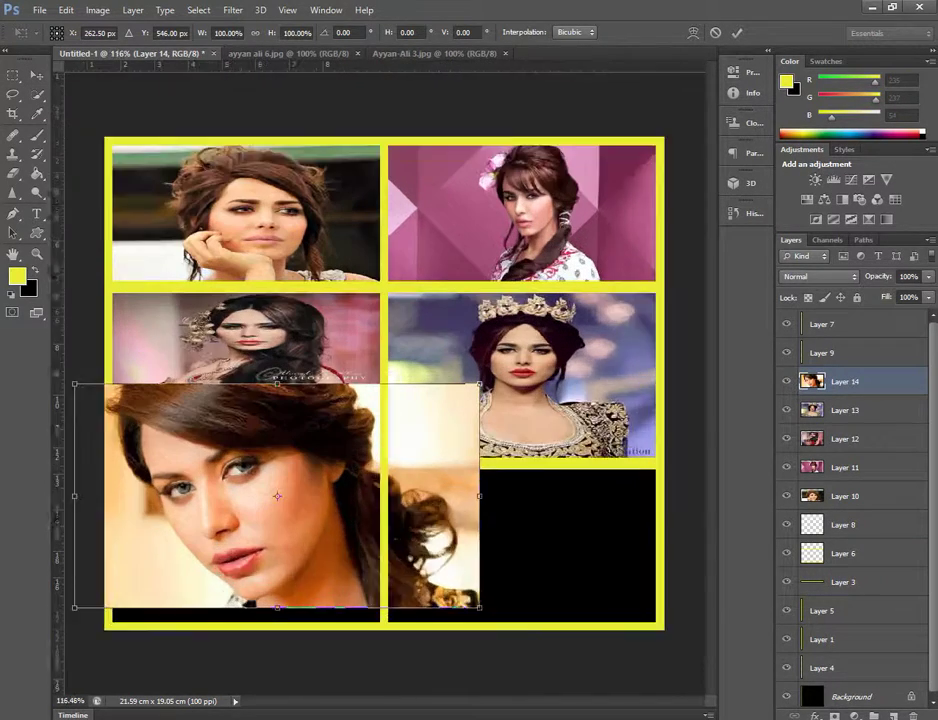
{"action": "scroll", "coordinate": [170, 416], "scroll_direction": "up", "scroll_amount": 1}
{"action": "scroll", "coordinate": [170, 416], "scroll_direction": "up", "scroll_amount": 1}
{"action": "scroll", "coordinate": [170, 416], "scroll_direction": "up", "scroll_amount": 1}
{"action": "scroll", "coordinate": [430, 400], "scroll_direction": "right", "scroll_amount": 2}
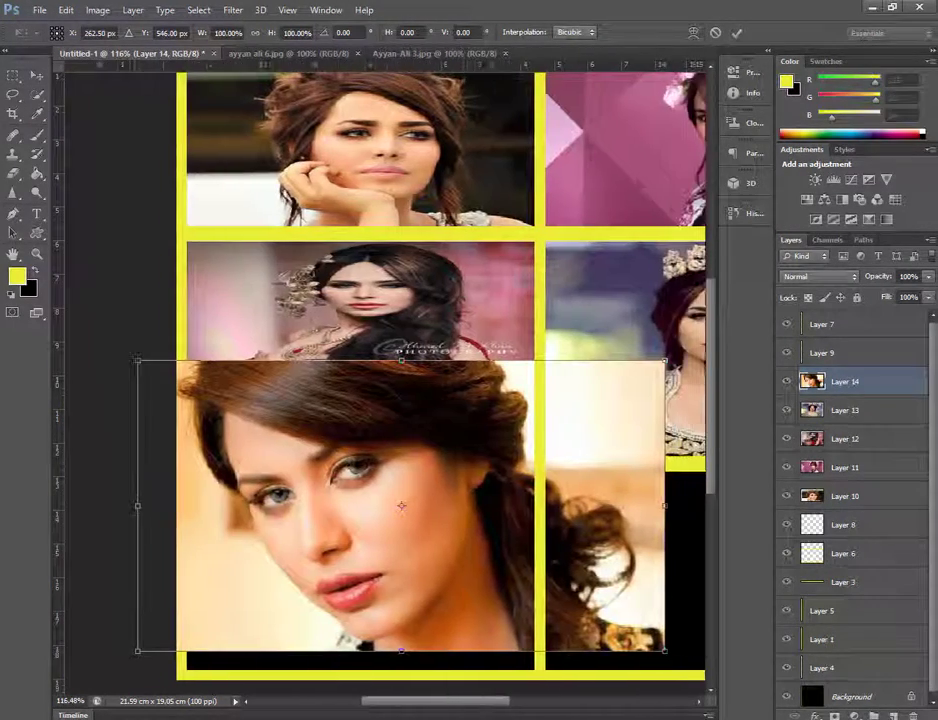
{"action": "scroll", "coordinate": [430, 400], "scroll_direction": "right", "scroll_amount": 1}
{"action": "mouse_move", "coordinate": [125, 505]}
{"action": "left_mouse_down"}
{"action": "mouse_move", "coordinate": [247, 505]}
{"action": "mouse_move", "coordinate": [198, 505]}
{"action": "left_mouse_up"}
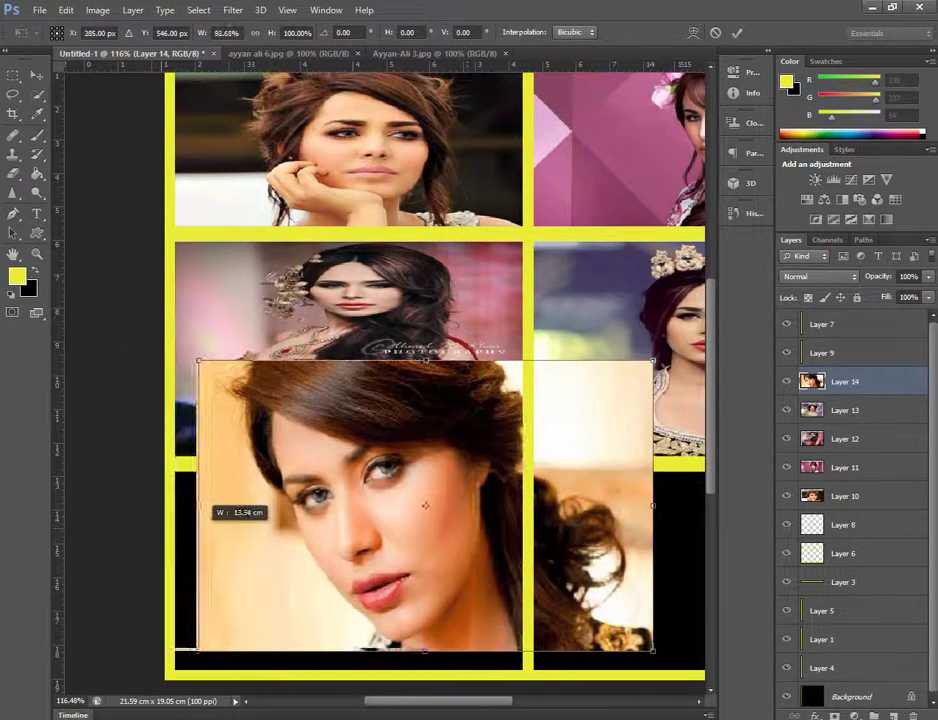
{"action": "left_click_drag", "start_coordinate": [426, 360], "coordinate": [426, 456]}
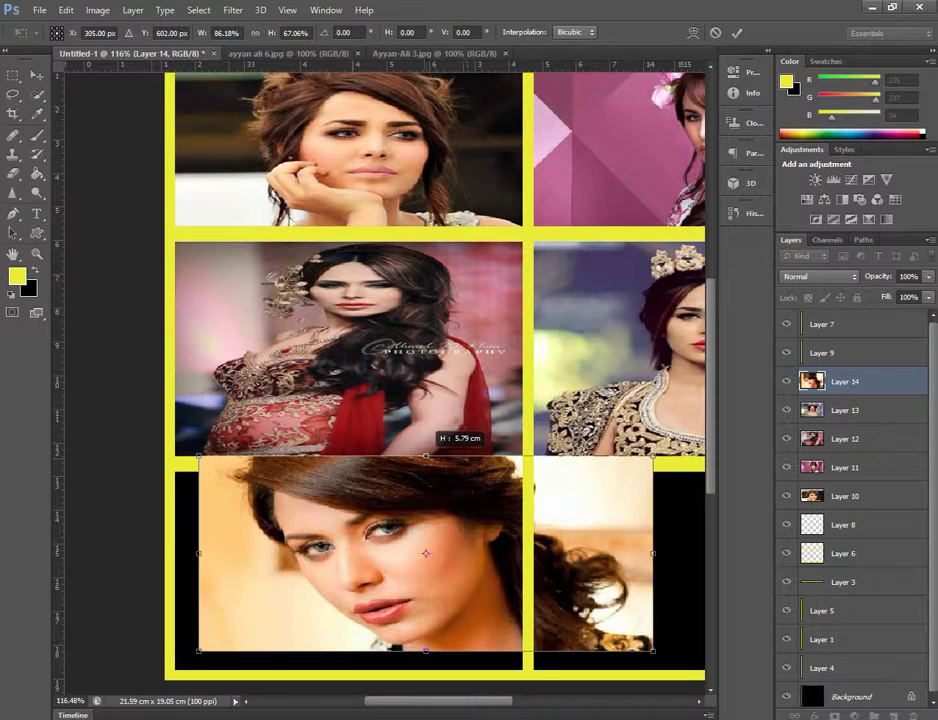
{"action": "mouse_move", "coordinate": [346, 538]}
{"action": "left_mouse_down"}
{"action": "mouse_move", "coordinate": [322, 555]}
{"action": "mouse_move", "coordinate": [336, 504]}
{"action": "mouse_move", "coordinate": [325, 540]}
{"action": "mouse_move", "coordinate": [336, 524]}
{"action": "left_mouse_up"}
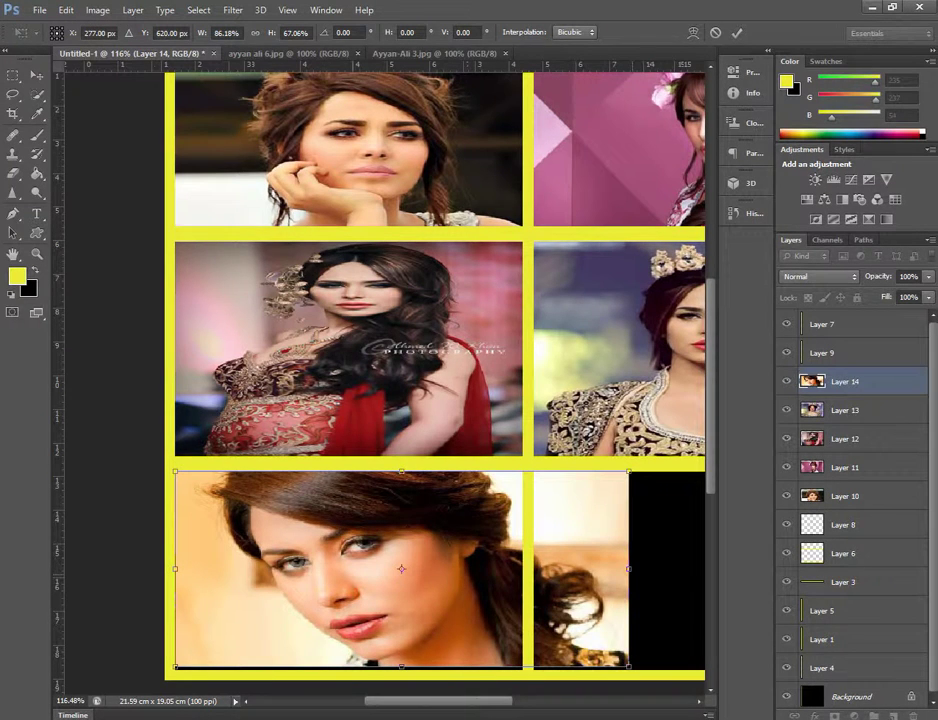
Fit the photo's right and bottom edges to the cell borders and apply the transformation
{"action": "mouse_move", "coordinate": [628, 568]}
{"action": "left_mouse_down"}
{"action": "mouse_move", "coordinate": [523, 568]}
{"action": "mouse_move", "coordinate": [533, 568]}
{"action": "left_mouse_up"}
{"action": "left_click_drag", "start_coordinate": [355, 666], "coordinate": [355, 672]}
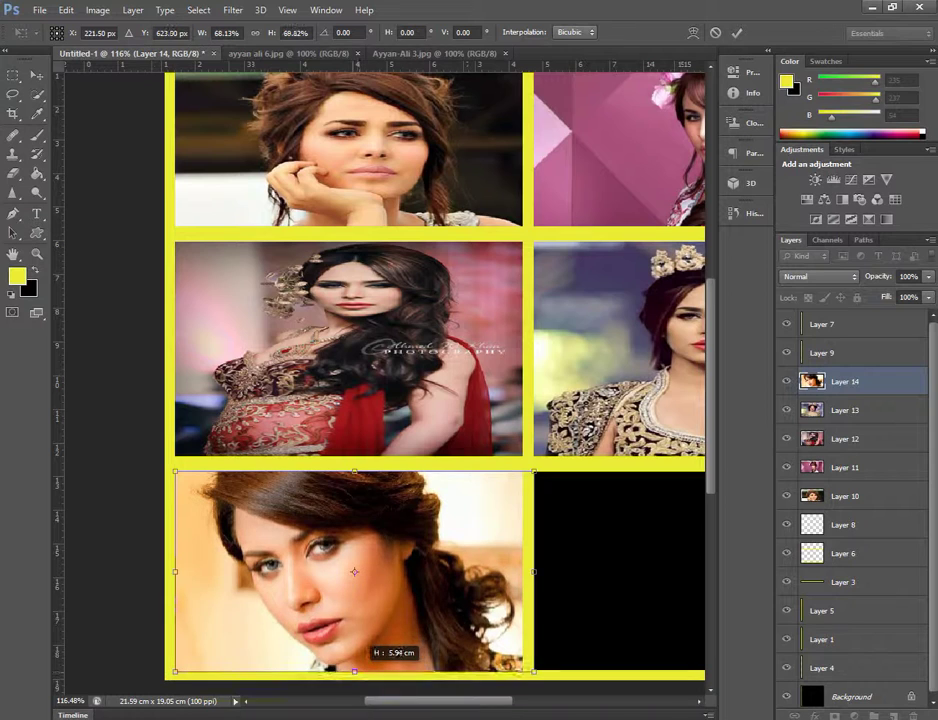
{"action": "left_click_drag", "start_coordinate": [355, 672], "coordinate": [355, 669]}
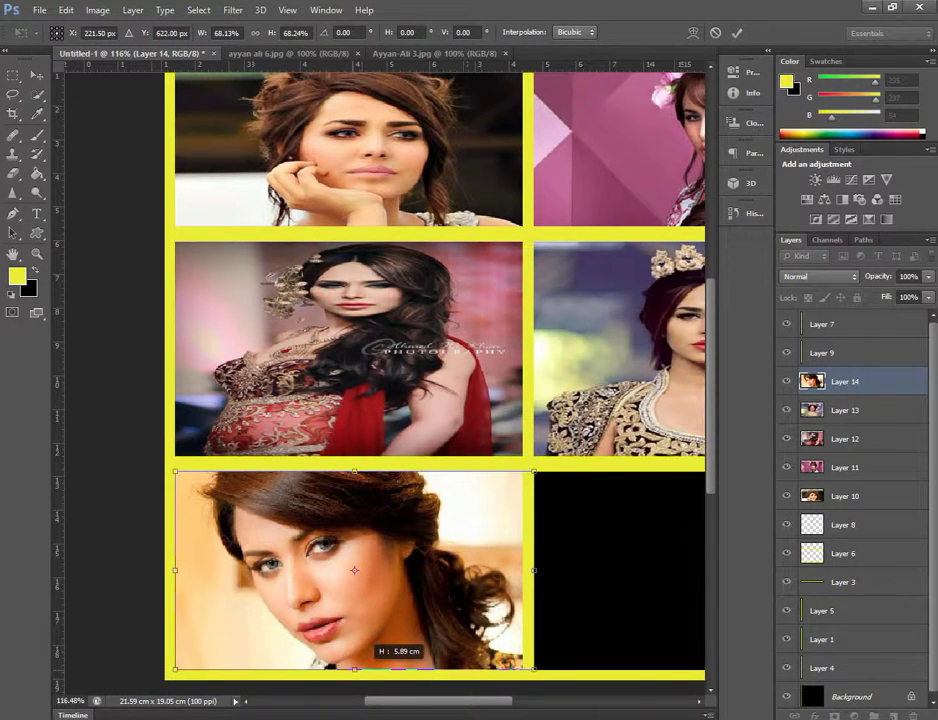
{"action": "left_click_drag", "start_coordinate": [355, 669], "coordinate": [355, 670]}
{"action": "left_click_drag", "start_coordinate": [355, 668], "coordinate": [355, 667]}
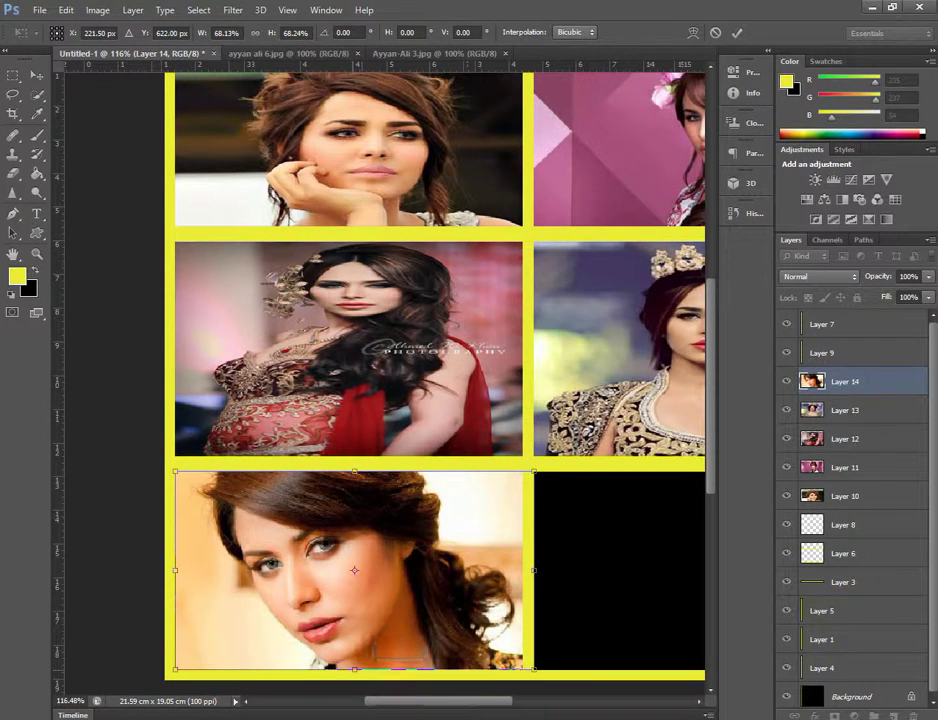
{"action": "scroll", "coordinate": [385, 370], "scroll_direction": "right", "scroll_amount": 1}
{"action": "scroll", "coordinate": [385, 370], "scroll_direction": "right", "scroll_amount": 2}
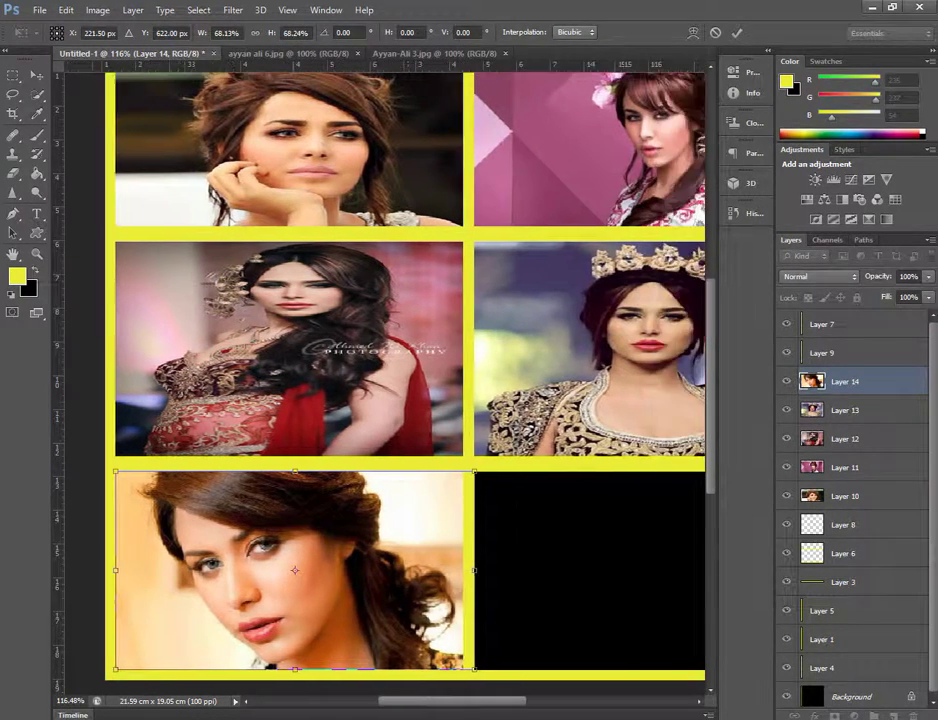
{"action": "scroll", "coordinate": [385, 370], "scroll_direction": "right", "scroll_amount": 2}
{"action": "scroll", "coordinate": [270, 455], "scroll_direction": "down", "scroll_amount": 2}
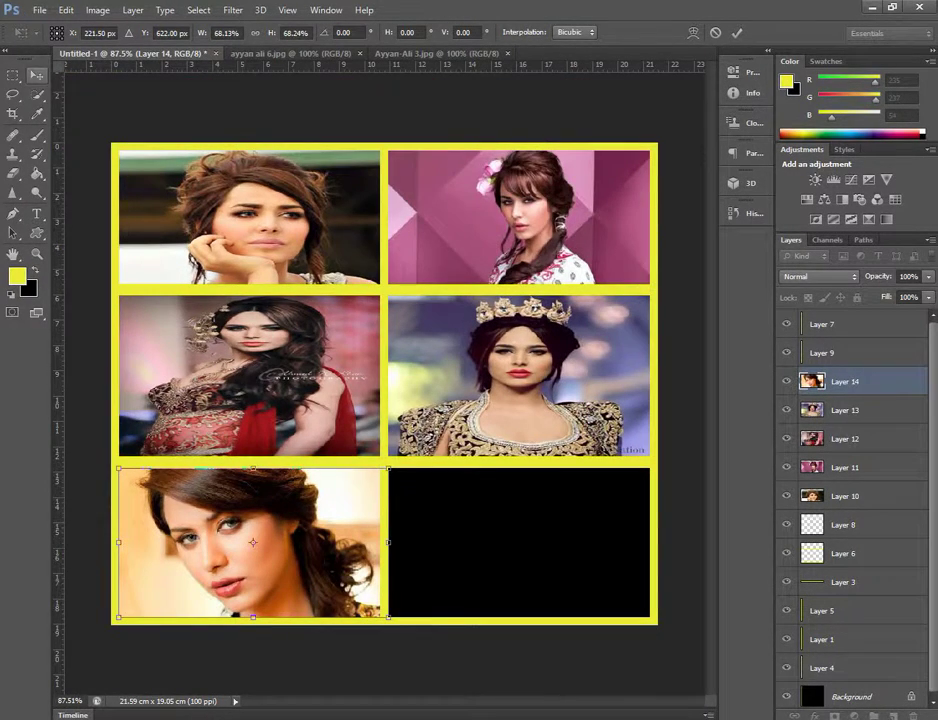
{"action": "left_click", "coordinate": [37, 94]}
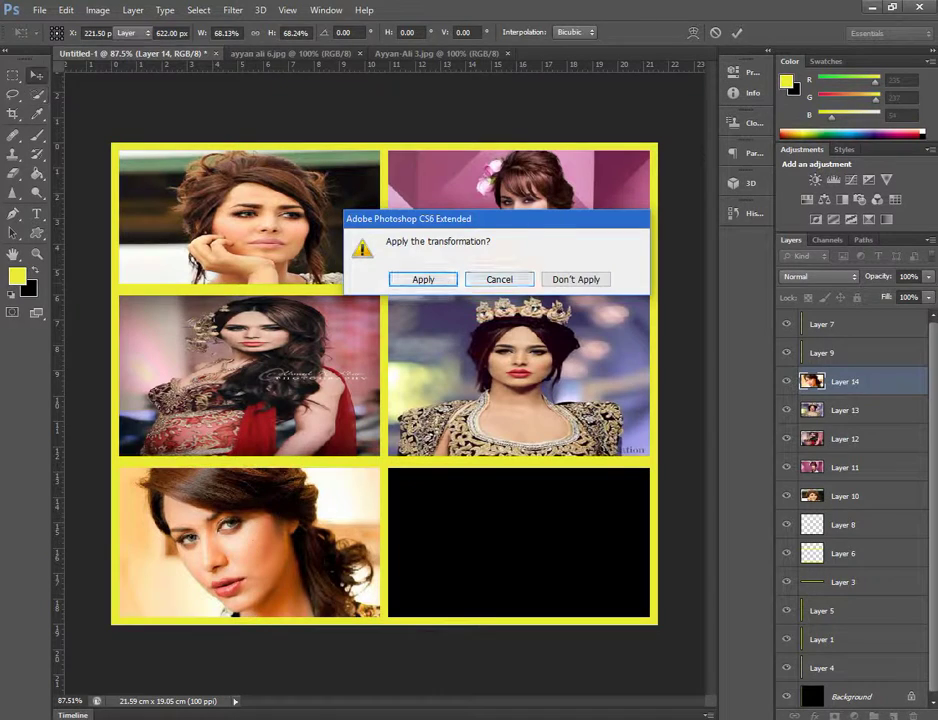
{"action": "key", "text": "Return"}
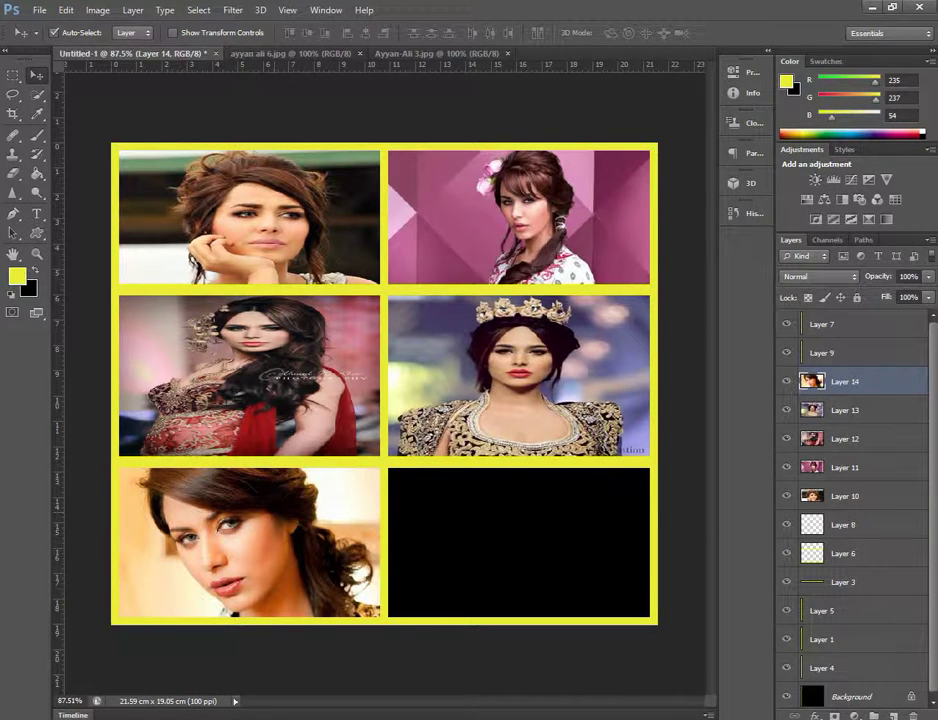
Open Ayyan-Ali 4.jpg from disk
{"action": "left_click", "coordinate": [39, 10]}
{"action": "left_click", "coordinate": [50, 40]}
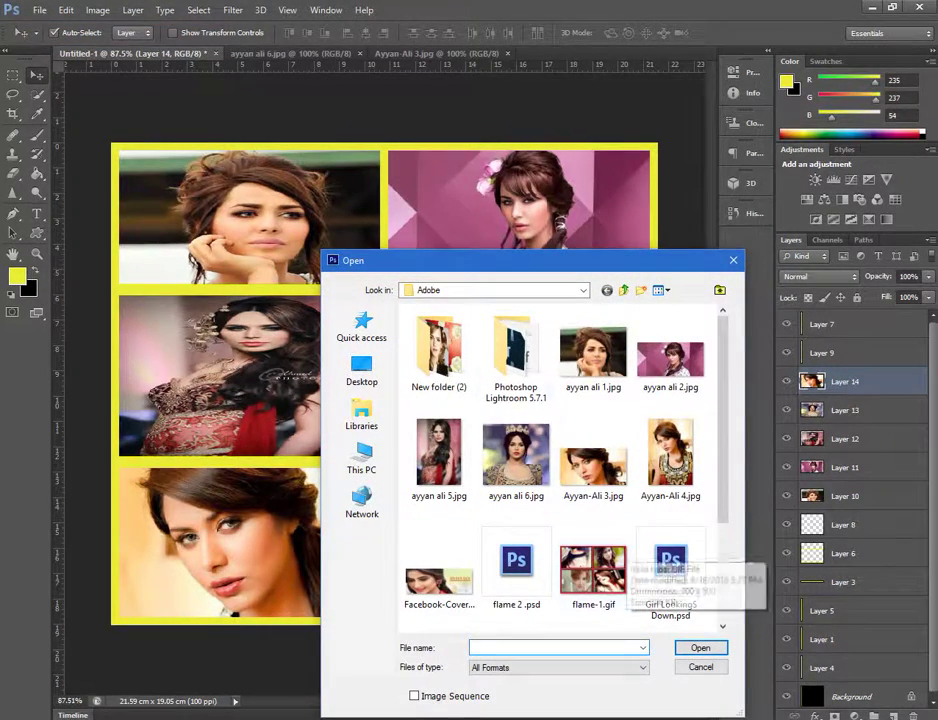
{"action": "scroll", "coordinate": [665, 475], "scroll_direction": "down", "scroll_amount": 2}
{"action": "scroll", "coordinate": [645, 490], "scroll_direction": "up", "scroll_amount": 3}
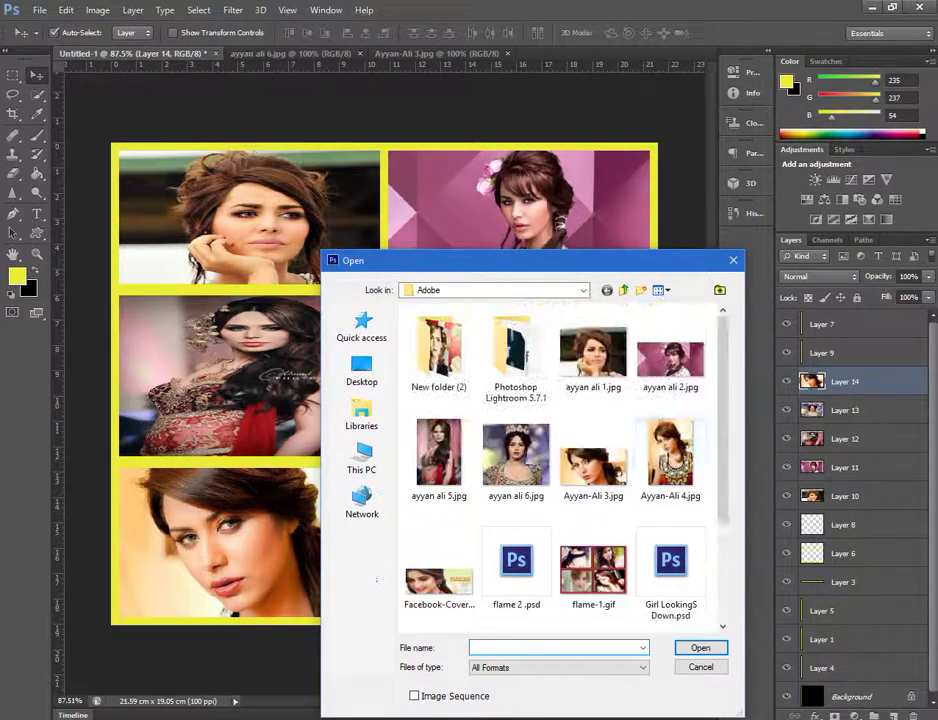
{"action": "double_click", "coordinate": [655, 480]}
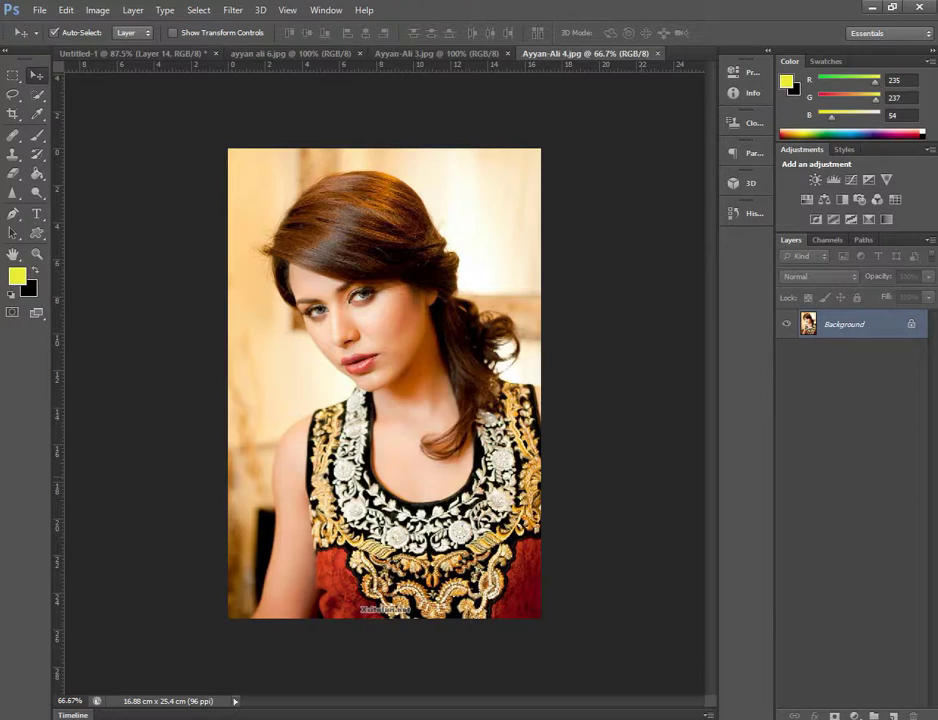
Drag the photo into the Untitled-1 collage as Layer 15, zoom out, and start Free Transform
{"action": "mouse_move", "coordinate": [204, 138]}
{"action": "left_mouse_down"}
{"action": "mouse_move", "coordinate": [140, 53]}
{"action": "mouse_move", "coordinate": [316, 380]}
{"action": "left_mouse_up"}
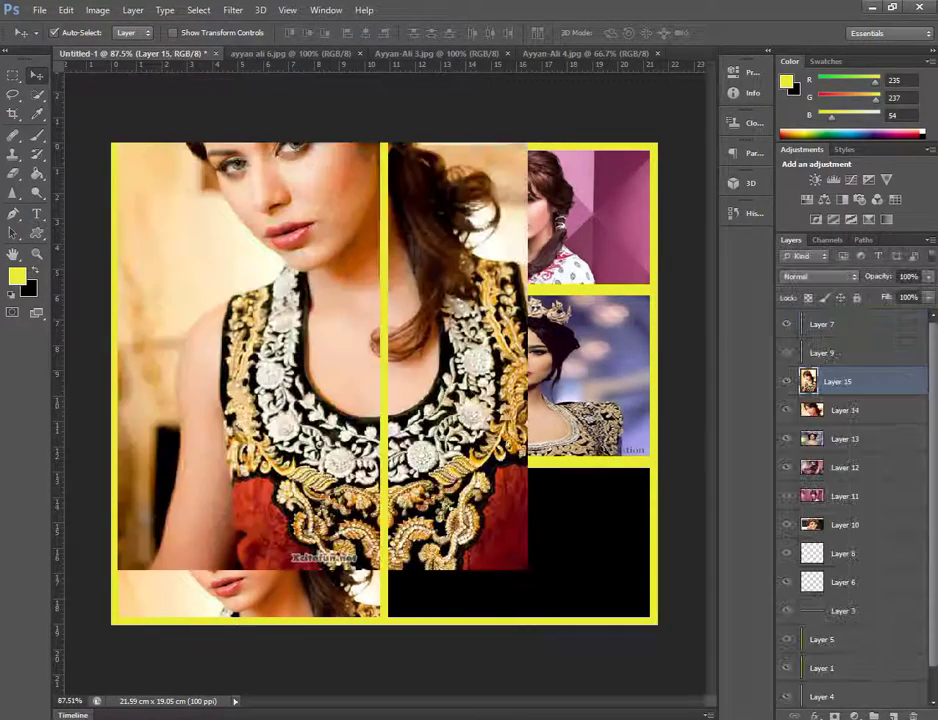
{"action": "left_click_drag", "start_coordinate": [395, 360], "coordinate": [505, 360]}
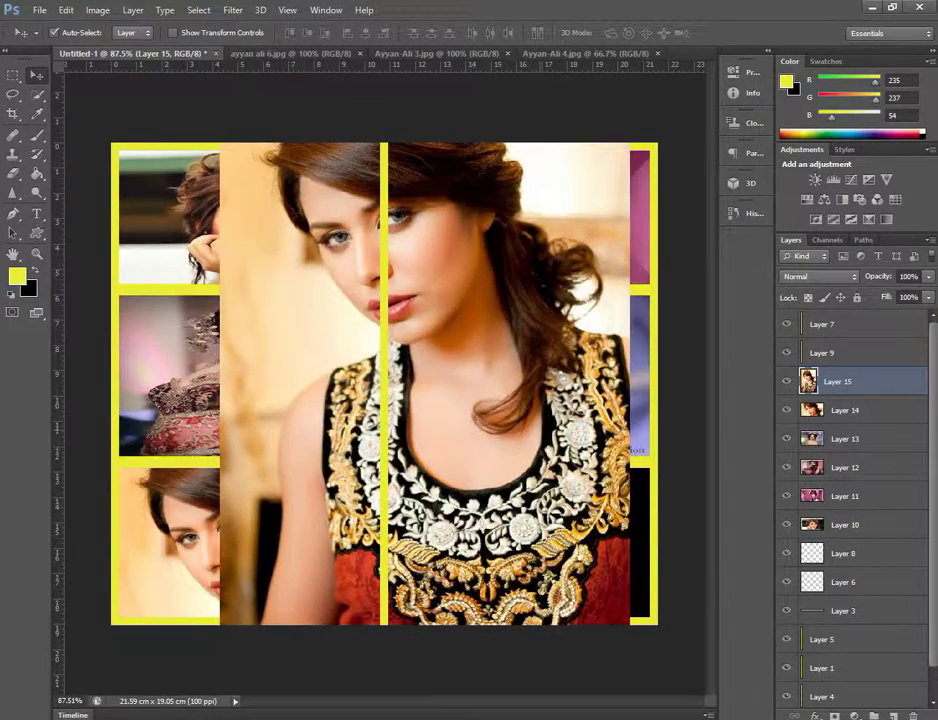
{"action": "key", "text": "ctrl+minus"}
{"action": "key", "text": "ctrl+t"}
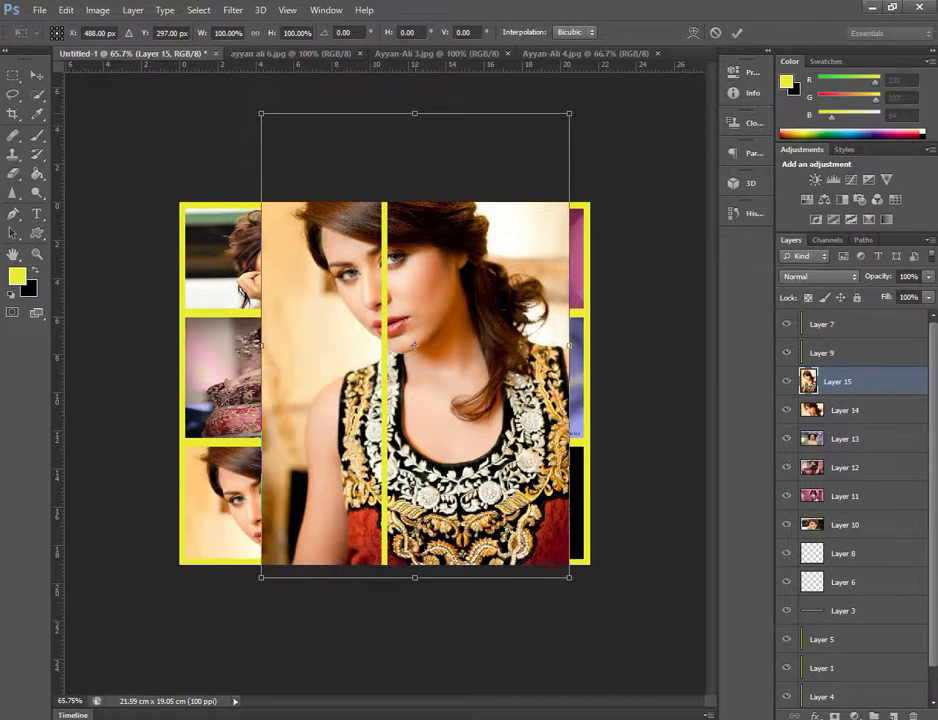
Squash and narrow the sixth photo and move it into the bottom-right cell
{"action": "left_click_drag", "start_coordinate": [415, 113], "coordinate": [415, 418]}
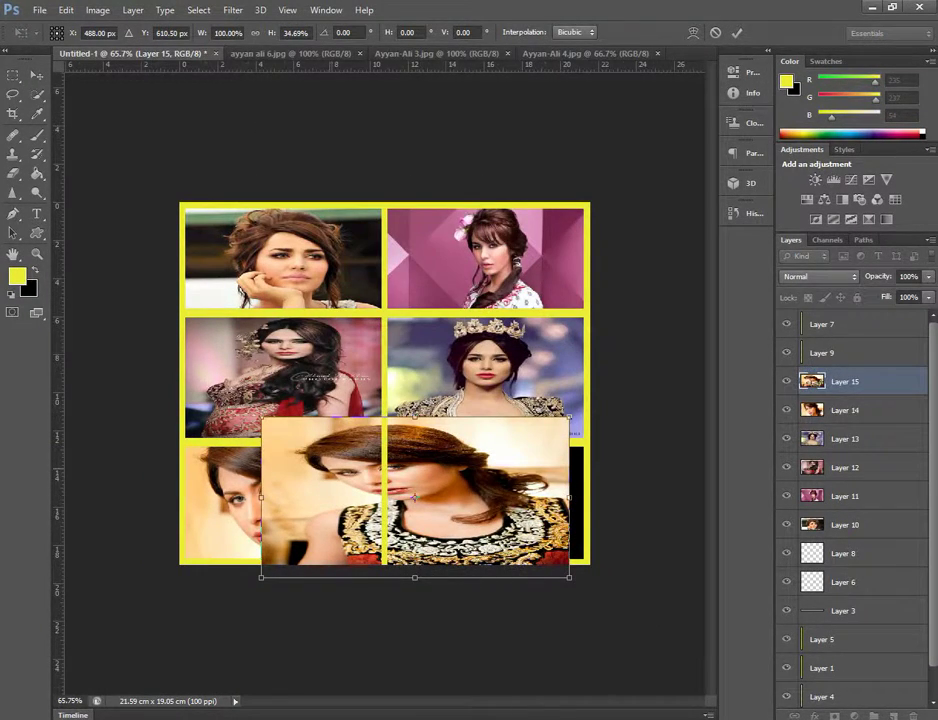
{"action": "scroll", "coordinate": [407, 394], "scroll_direction": "up", "scroll_amount": 3}
{"action": "left_click_drag", "start_coordinate": [539, 456], "coordinate": [555, 362]}
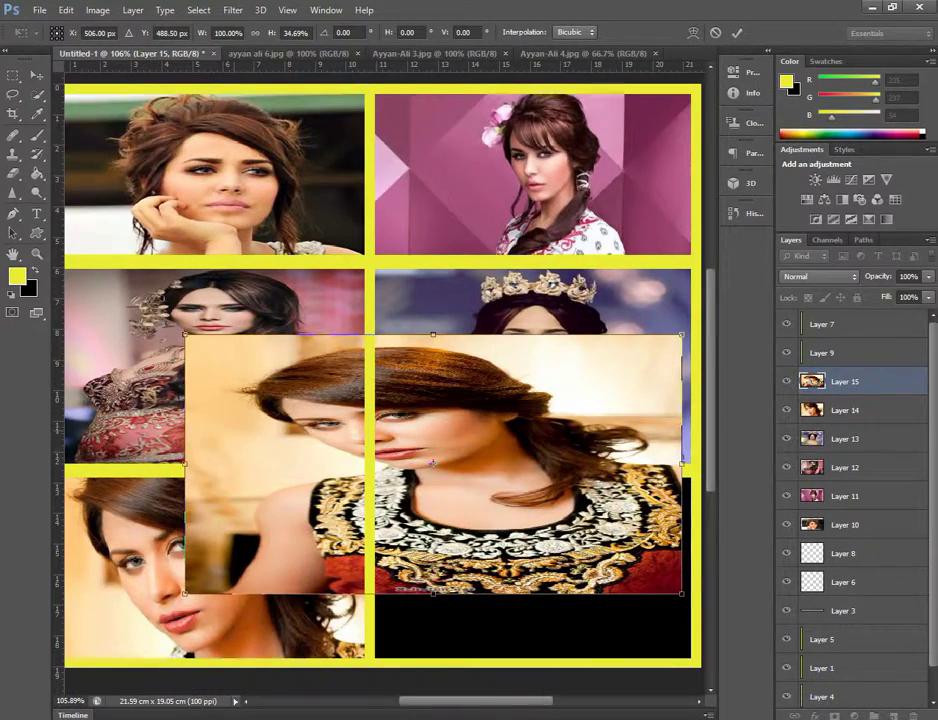
{"action": "left_click_drag", "start_coordinate": [185, 463], "coordinate": [330, 463]}
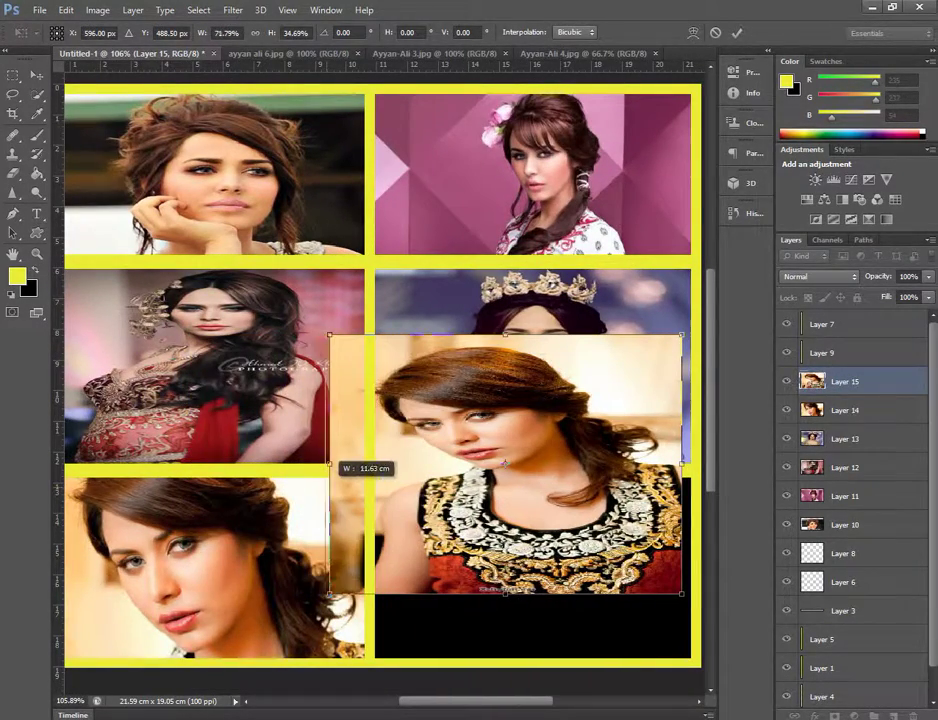
{"action": "left_click_drag", "start_coordinate": [505, 335], "coordinate": [505, 388]}
{"action": "left_click_drag", "start_coordinate": [330, 490], "coordinate": [357, 490]}
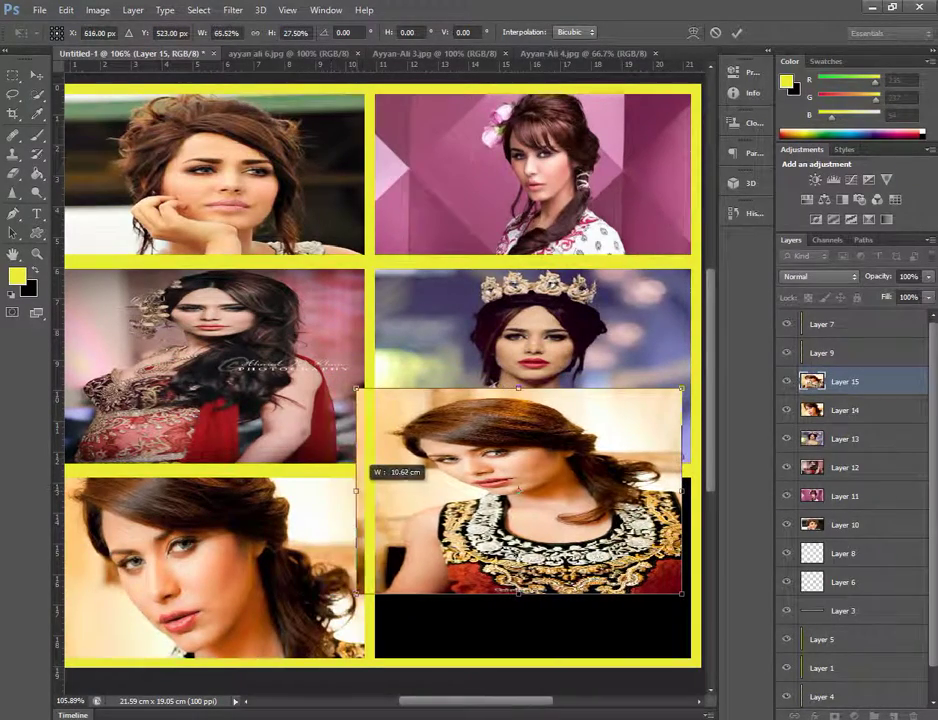
{"action": "left_click_drag", "start_coordinate": [502, 471], "coordinate": [538, 580]}
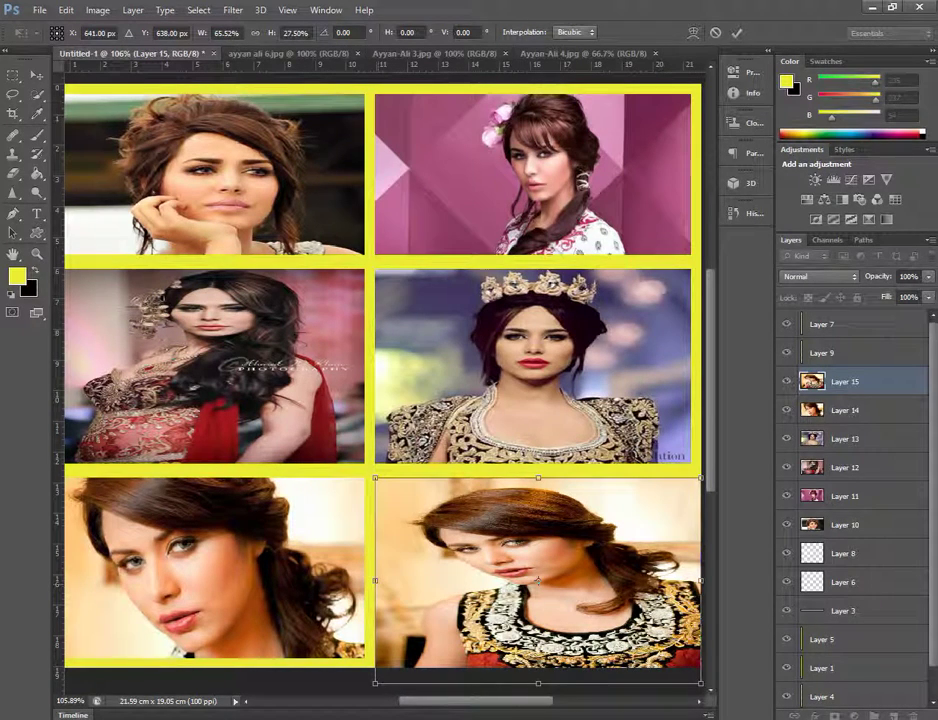
Align the photo's left, bottom and right edges to the yellow borders and apply the transformation
{"action": "left_click_drag", "start_coordinate": [375, 580], "coordinate": [365, 580]}
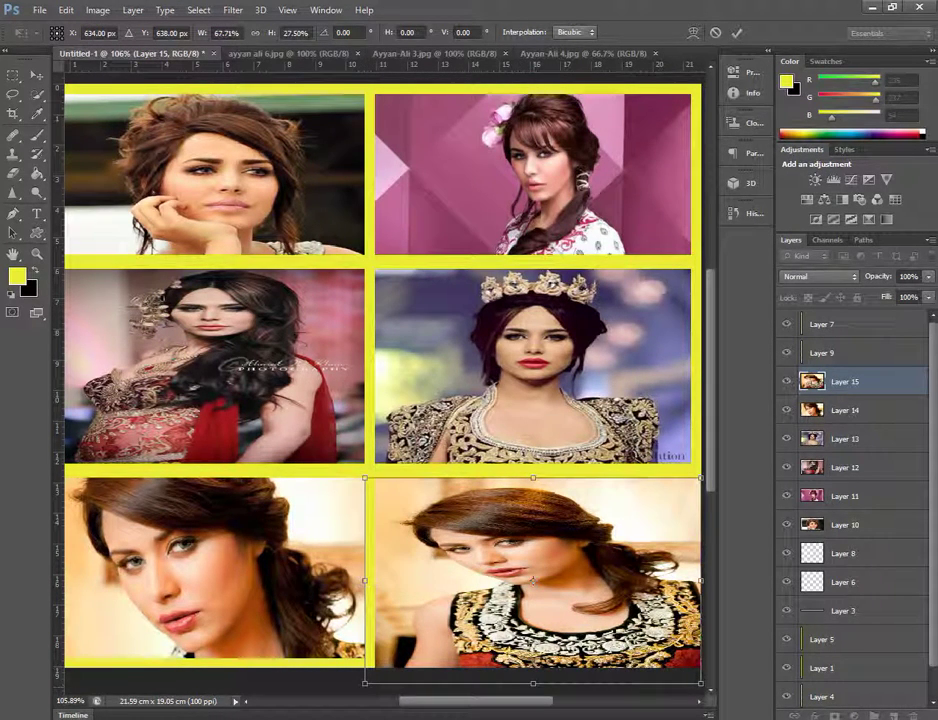
{"action": "left_click_drag", "start_coordinate": [533, 684], "coordinate": [533, 660]}
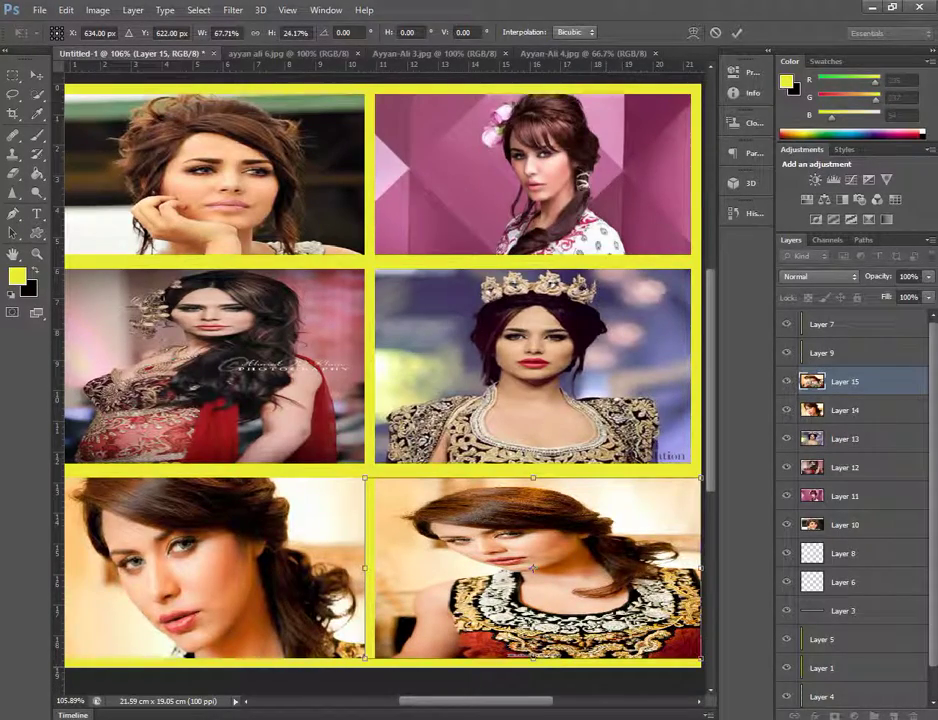
{"action": "scroll", "coordinate": [380, 380], "scroll_direction": "right", "scroll_amount": 3}
{"action": "left_click_drag", "start_coordinate": [628, 567], "coordinate": [620, 567]}
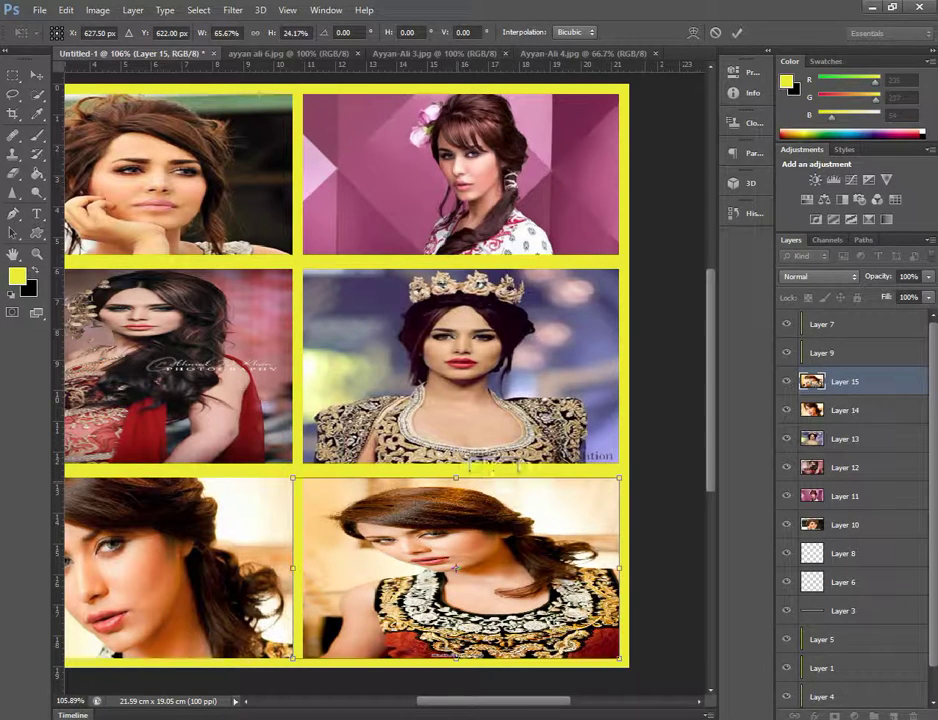
{"action": "scroll", "coordinate": [456, 478], "scroll_direction": "down", "scroll_amount": 1}
{"action": "scroll", "coordinate": [456, 478], "scroll_direction": "down", "scroll_amount": 3}
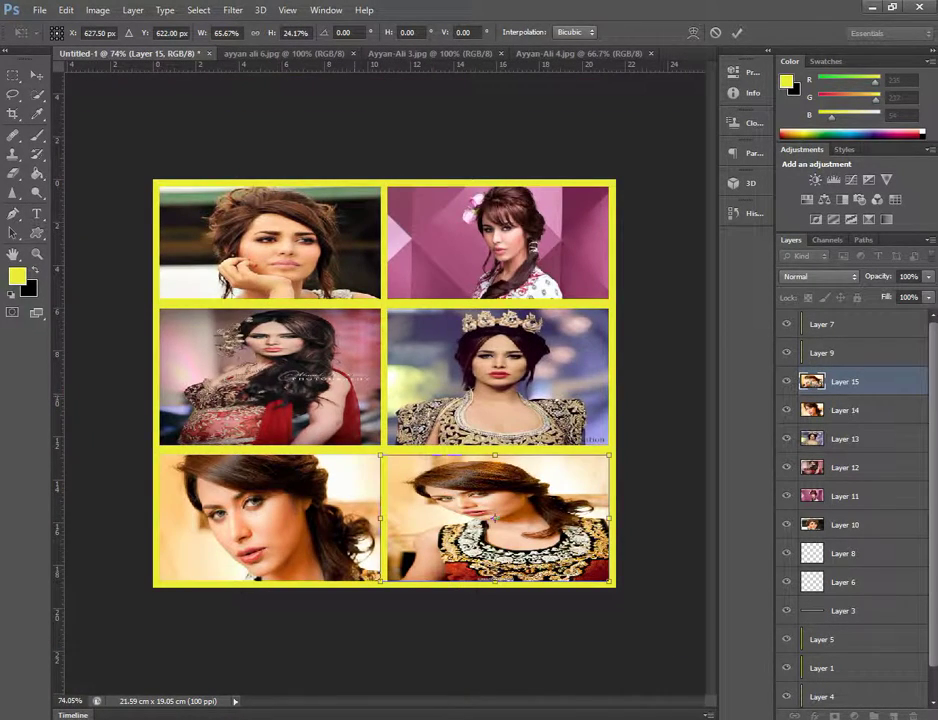
{"action": "left_click", "coordinate": [36, 75]}
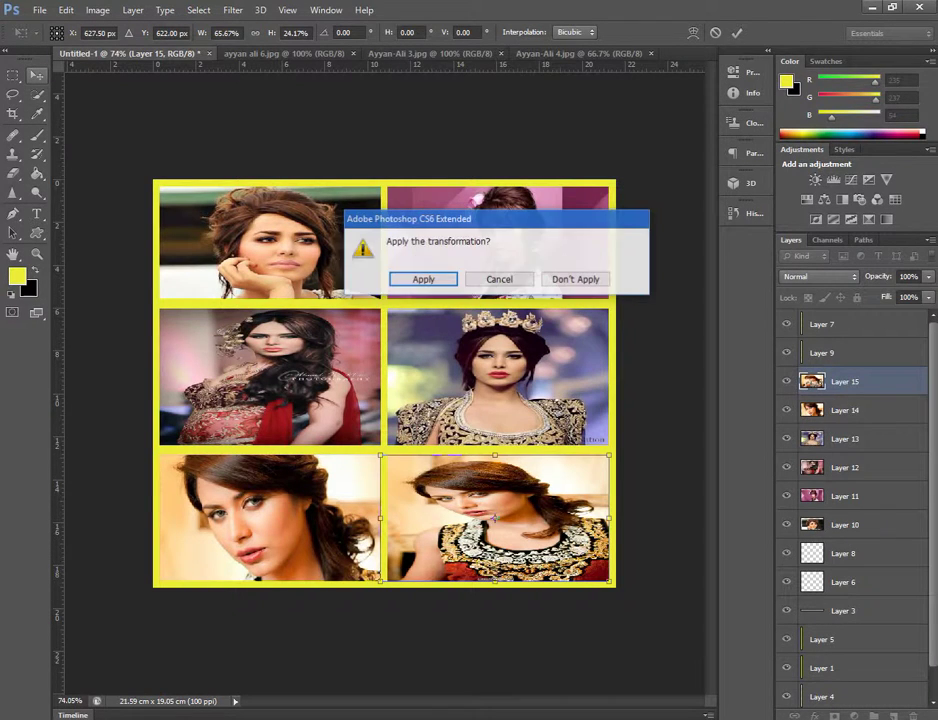
{"action": "key", "text": "Return"}
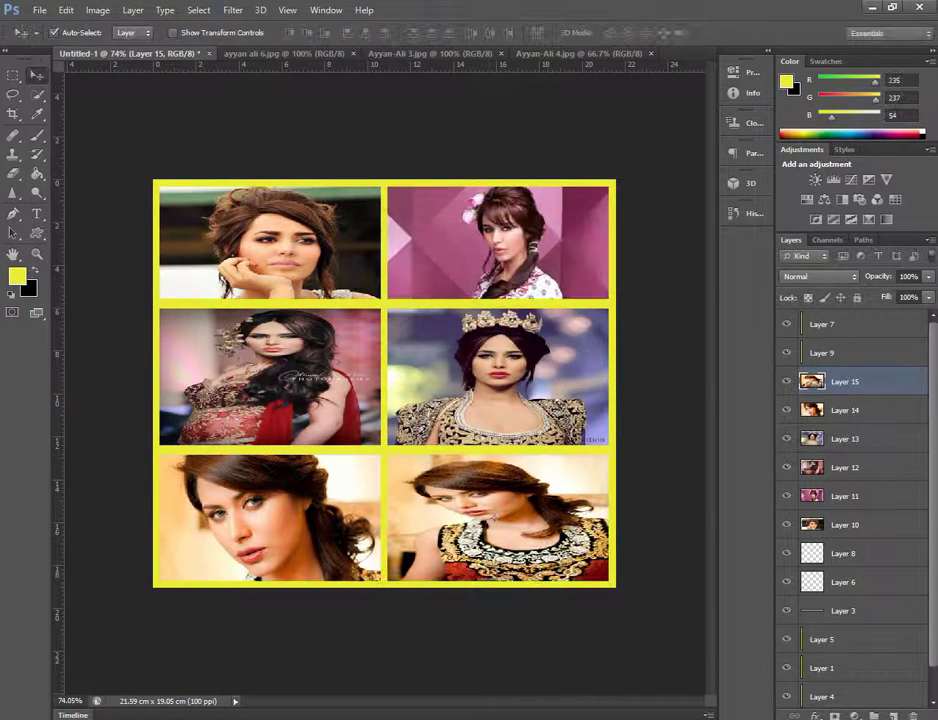
{"action": "scroll", "coordinate": [388, 392], "scroll_direction": "up", "scroll_amount": 2}
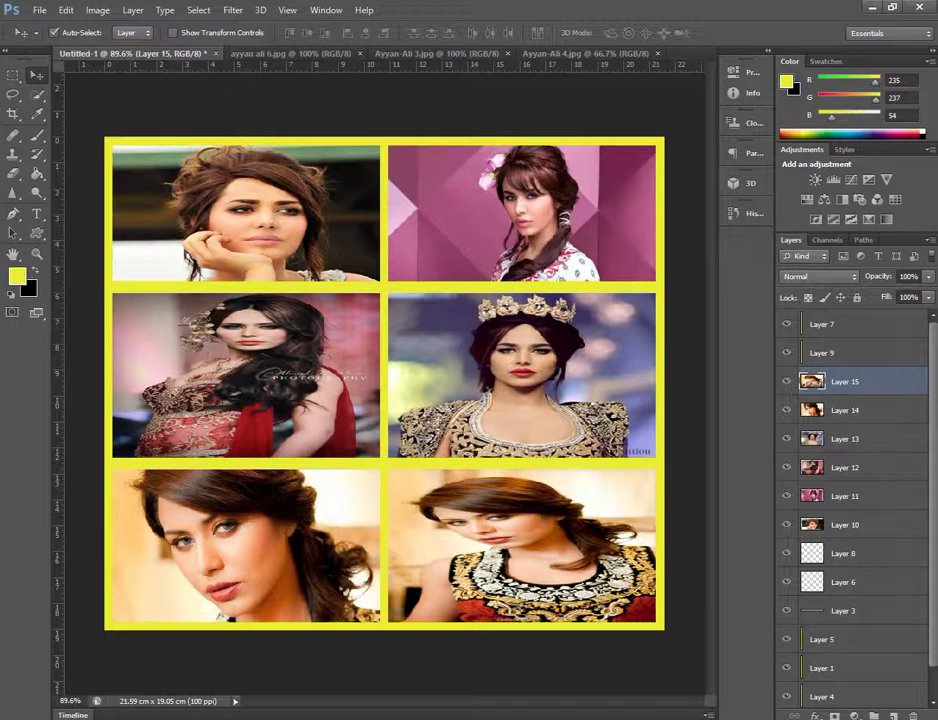
Group the photo Layers 10–15 into Group 1 with Ctrl+G
{"action": "left_click", "coordinate": [845, 410], "text": "shift"}
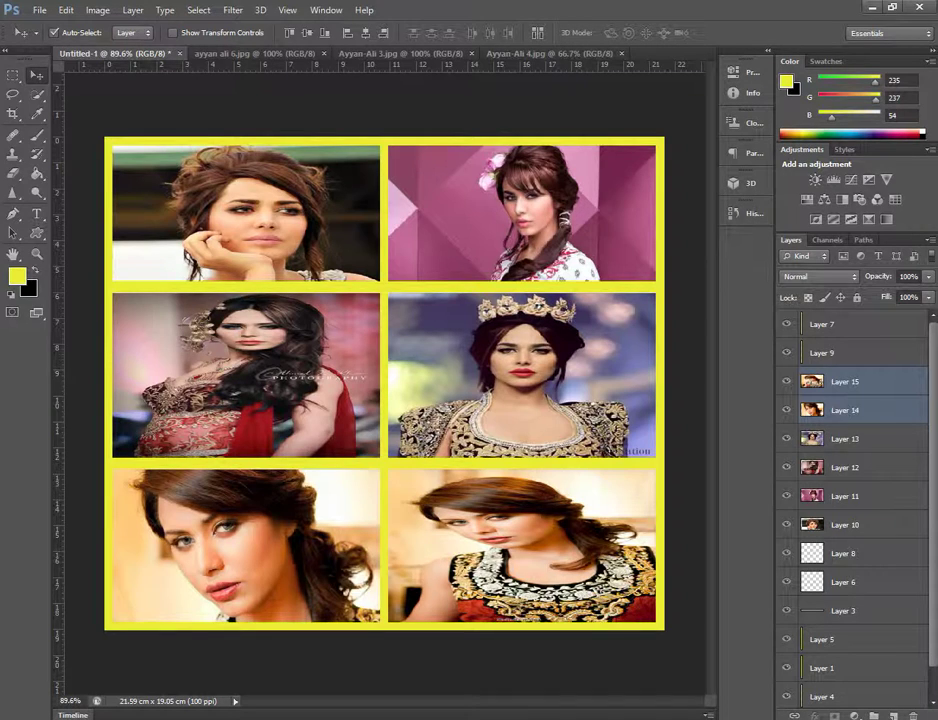
{"action": "key", "text": "alt+shift+bracketleft"}
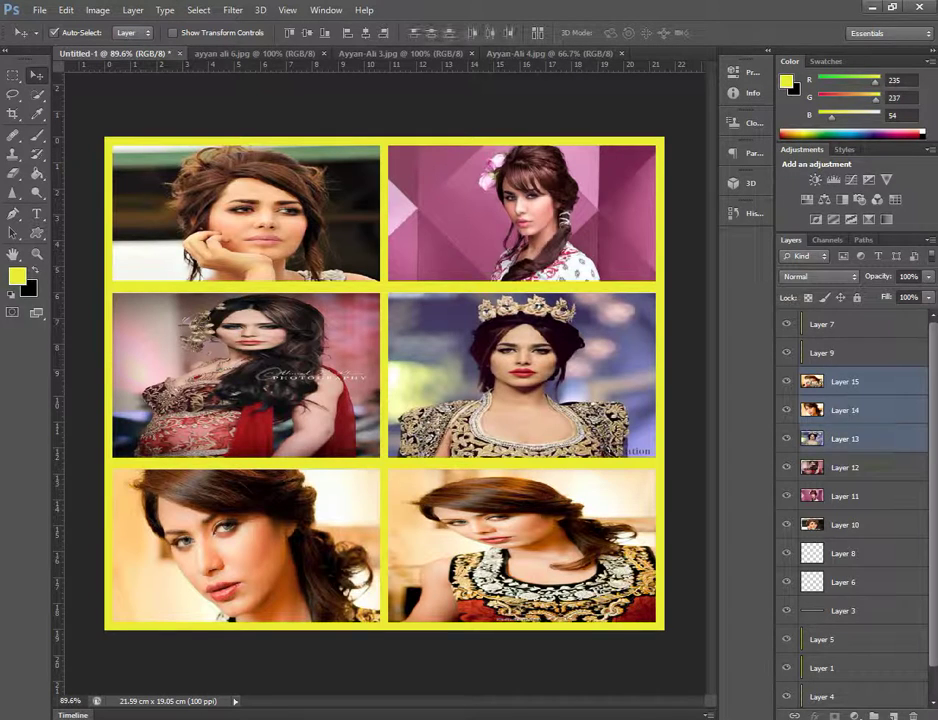
{"action": "key", "text": "alt+shift+bracketleft"}
{"action": "key", "text": "alt+shift+bracketleft"}
{"action": "key", "text": "alt+shift+bracketleft"}
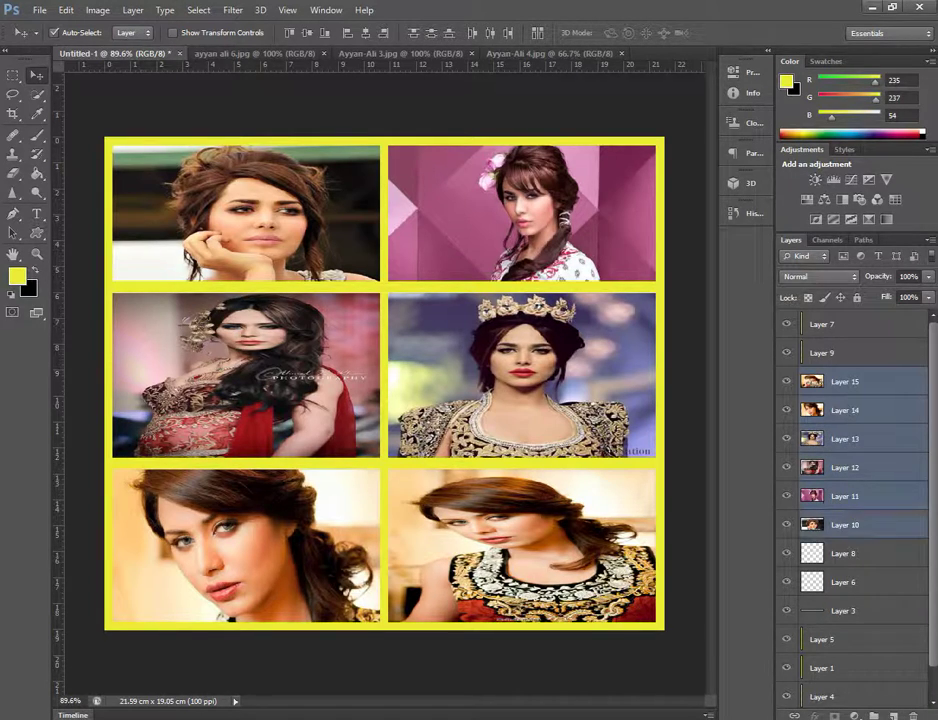
{"action": "scroll", "coordinate": [855, 500], "scroll_direction": "down", "scroll_amount": 1}
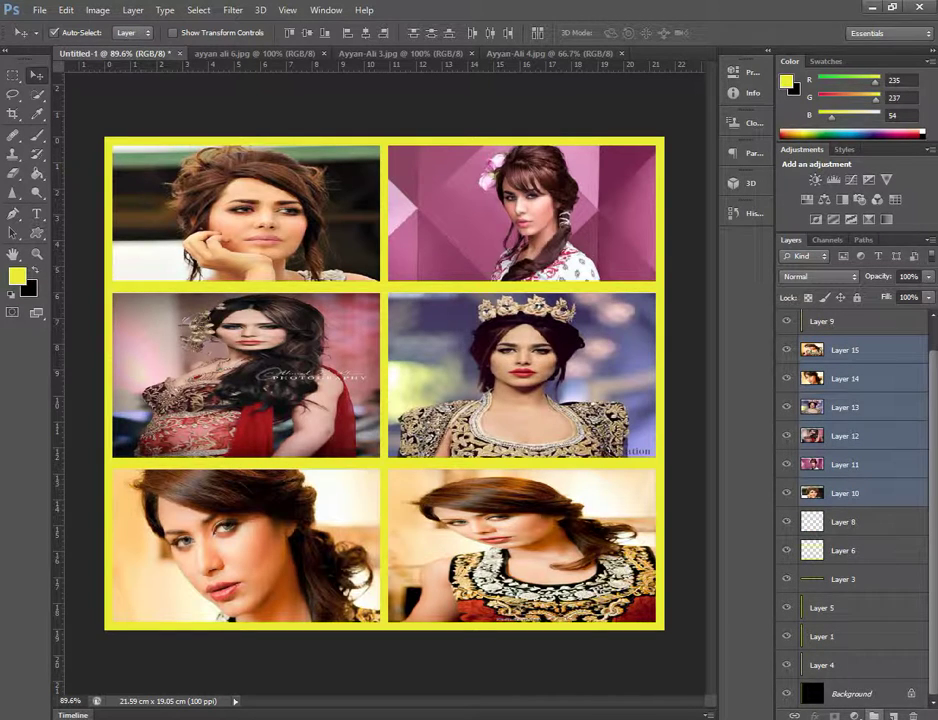
{"action": "key", "text": "ctrl+g"}
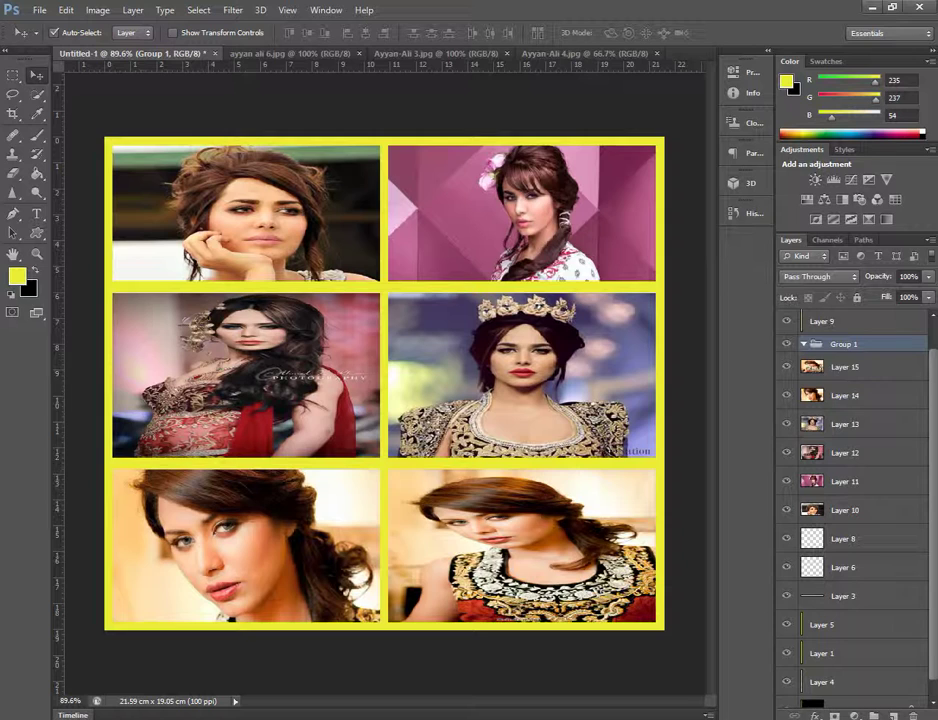
Select border Layers 8 down to 1 and put them into a new Group 2
{"action": "scroll", "coordinate": [855, 500], "scroll_direction": "down", "scroll_amount": 1}
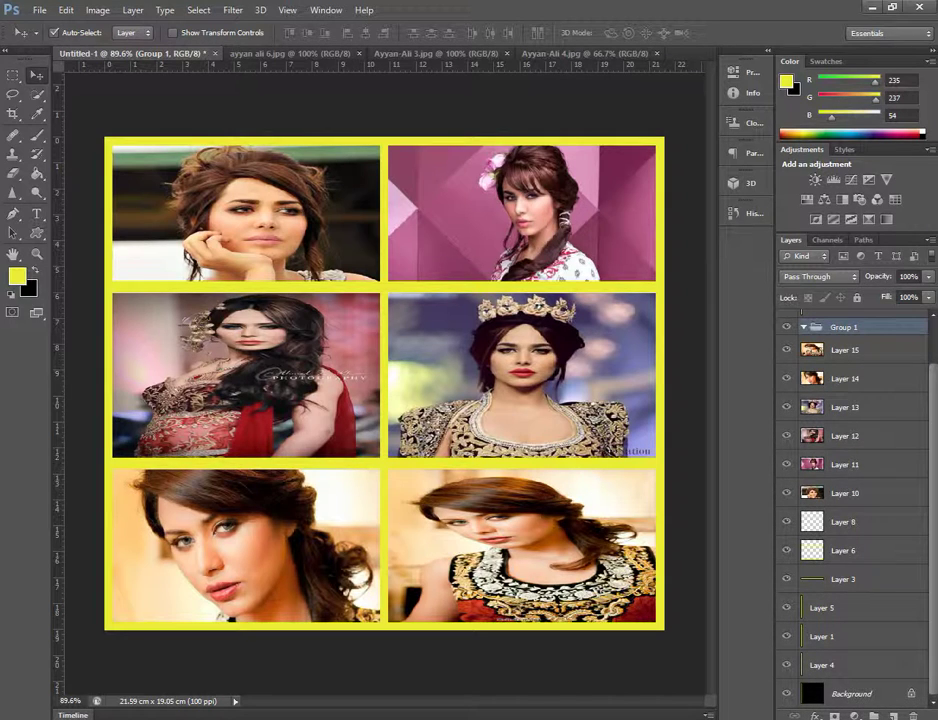
{"action": "left_click", "coordinate": [843, 521]}
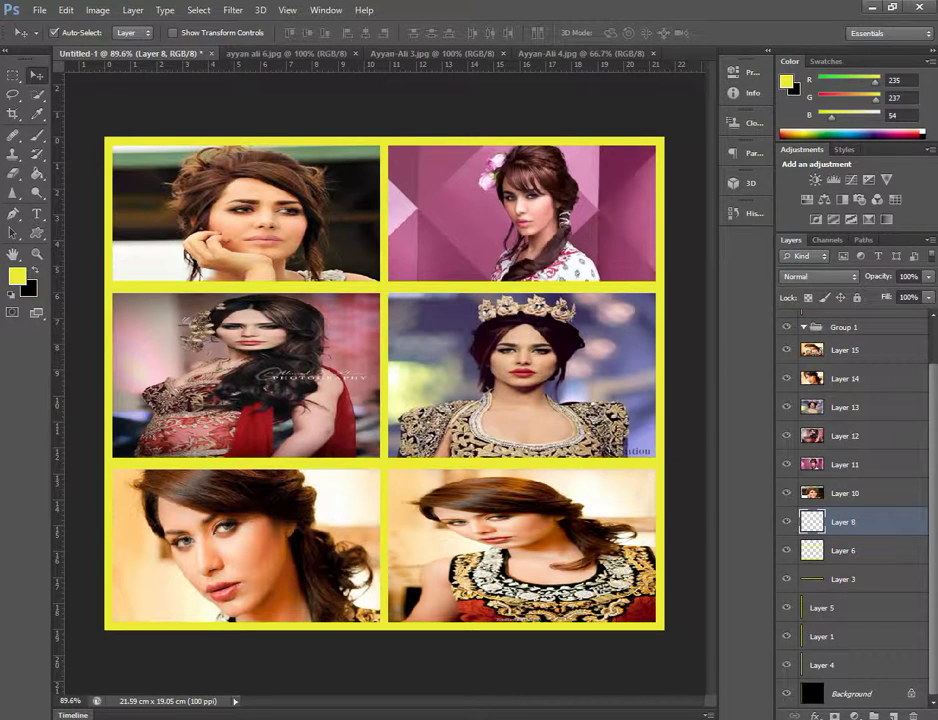
{"action": "key", "text": "alt+shift+bracketleft"}
{"action": "key", "text": "alt+shift+bracketleft"}
{"action": "key", "text": "alt+shift+bracketleft"}
{"action": "key", "text": "alt+shift+bracketleft"}
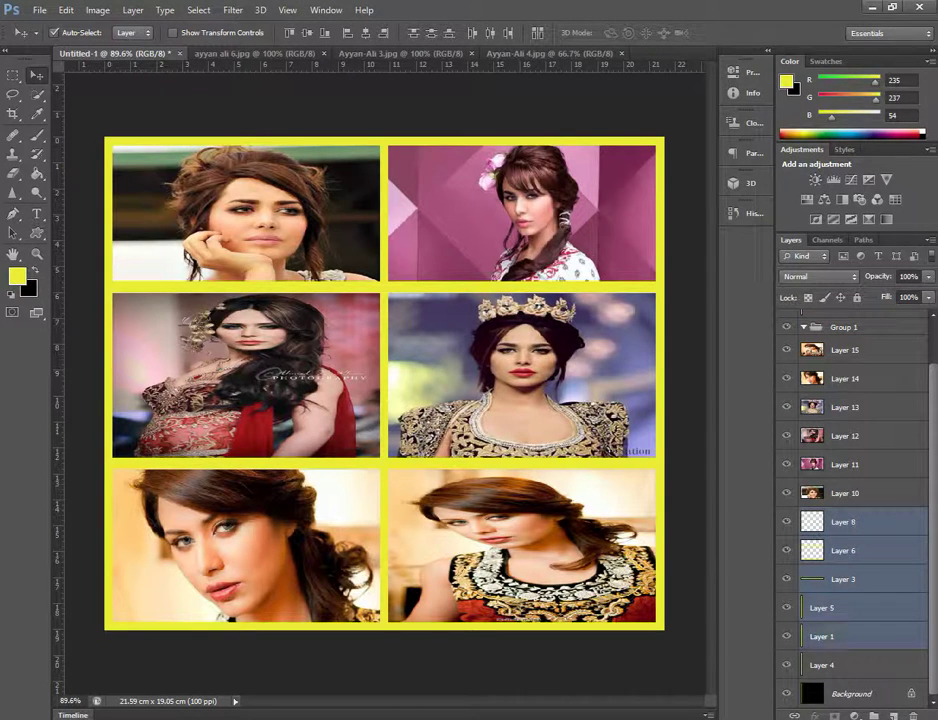
{"action": "key", "text": "alt+shift+bracketleft"}
{"action": "key", "text": "alt+shift+bracketleft"}
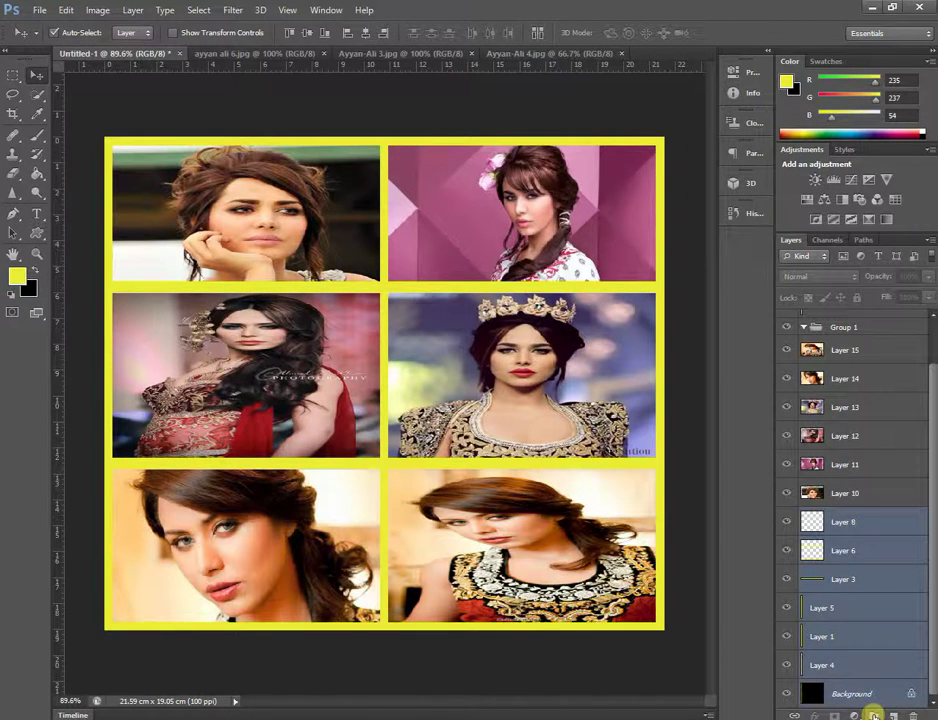
{"action": "left_click", "coordinate": [873, 714]}
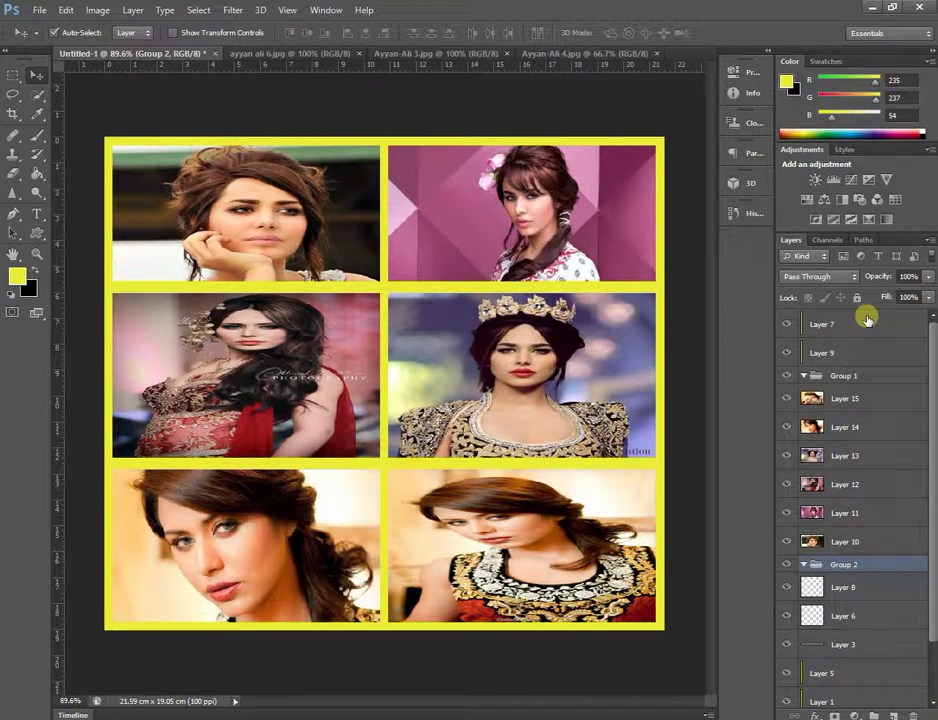
{"action": "scroll", "coordinate": [855, 400], "scroll_direction": "down", "scroll_amount": 2}
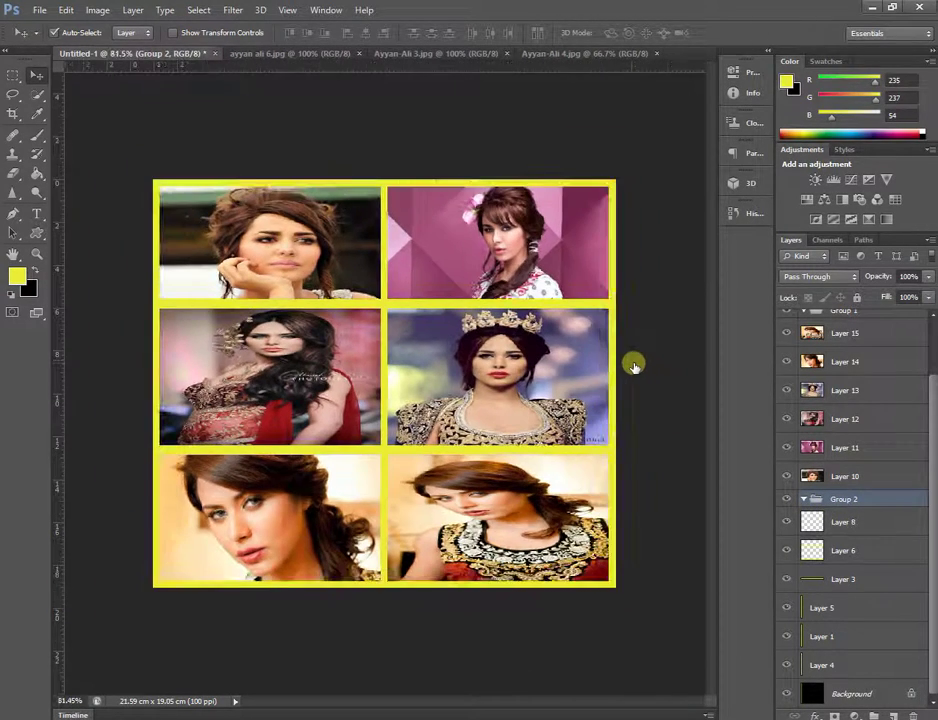
{"action": "scroll", "coordinate": [833, 329], "scroll_direction": "up", "scroll_amount": 1}
{"action": "scroll", "coordinate": [833, 329], "scroll_direction": "up", "scroll_amount": 1}
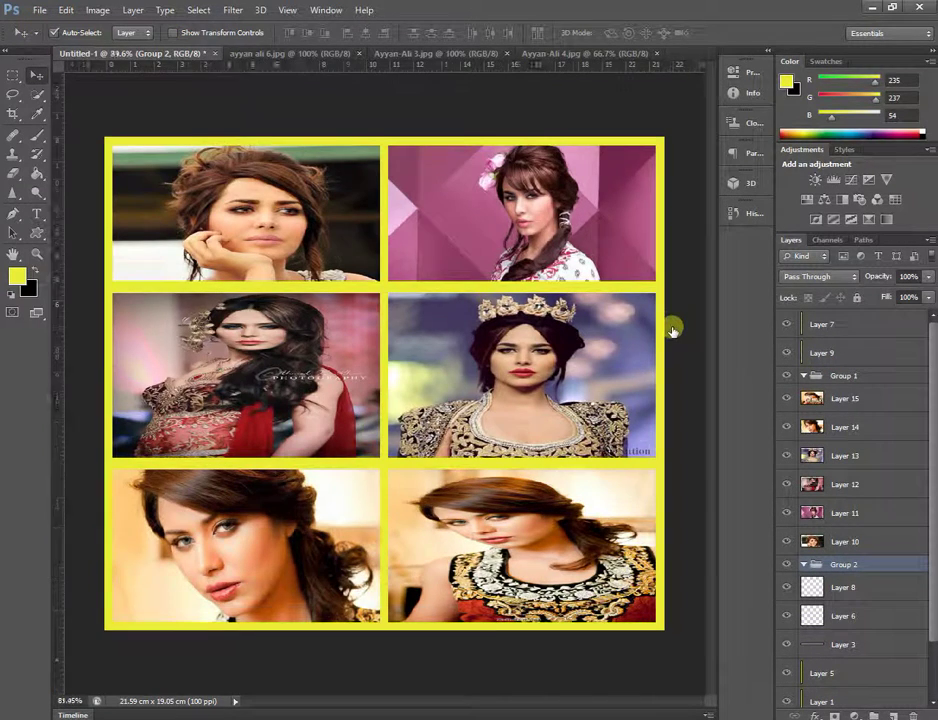
{"action": "scroll", "coordinate": [672, 330], "scroll_direction": "down", "scroll_amount": 2}
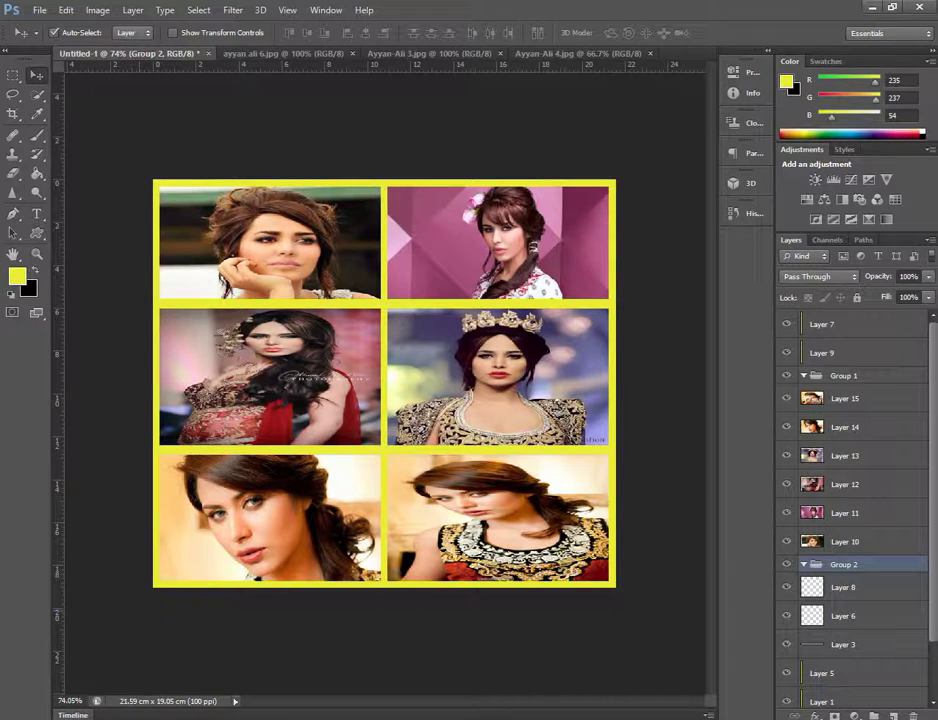
{"action": "left_click", "coordinate": [358, 624]}
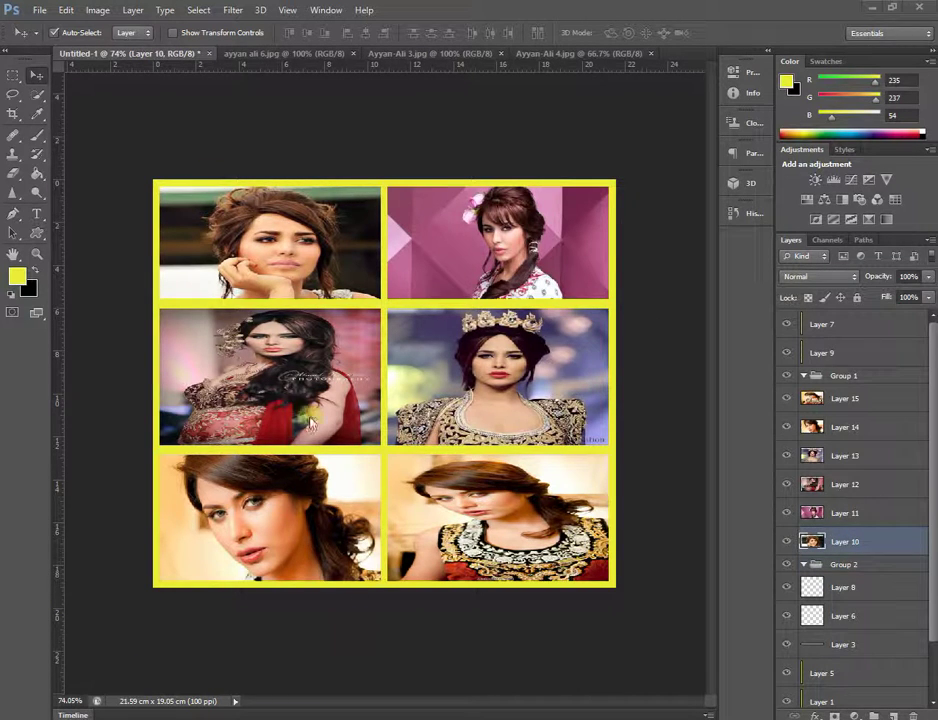
{"action": "left_click", "coordinate": [136, 11]}
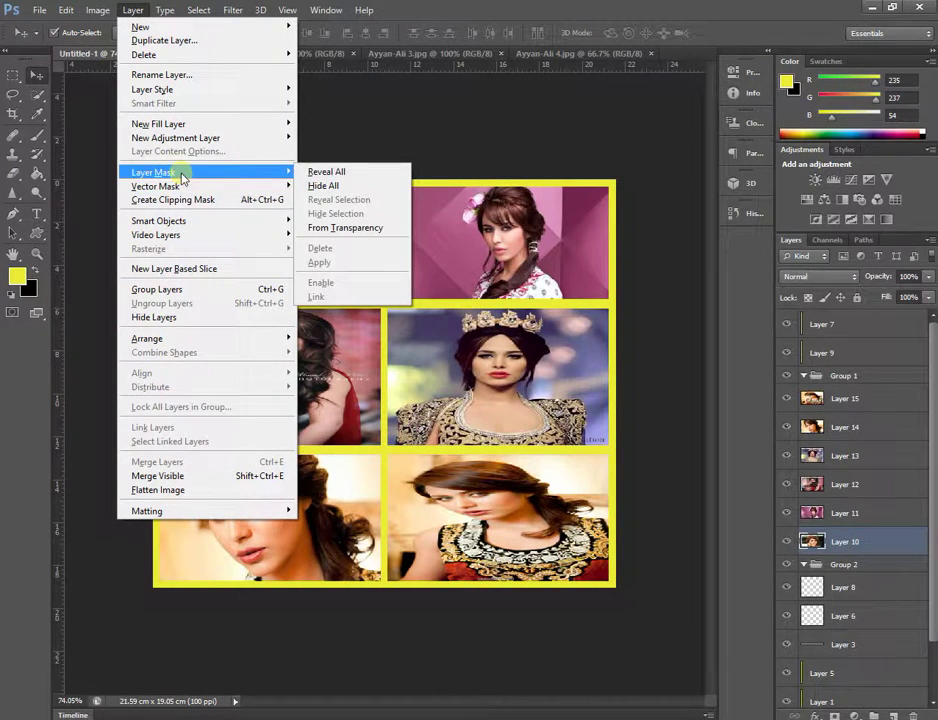
{"action": "mouse_move", "coordinate": [153, 89]}
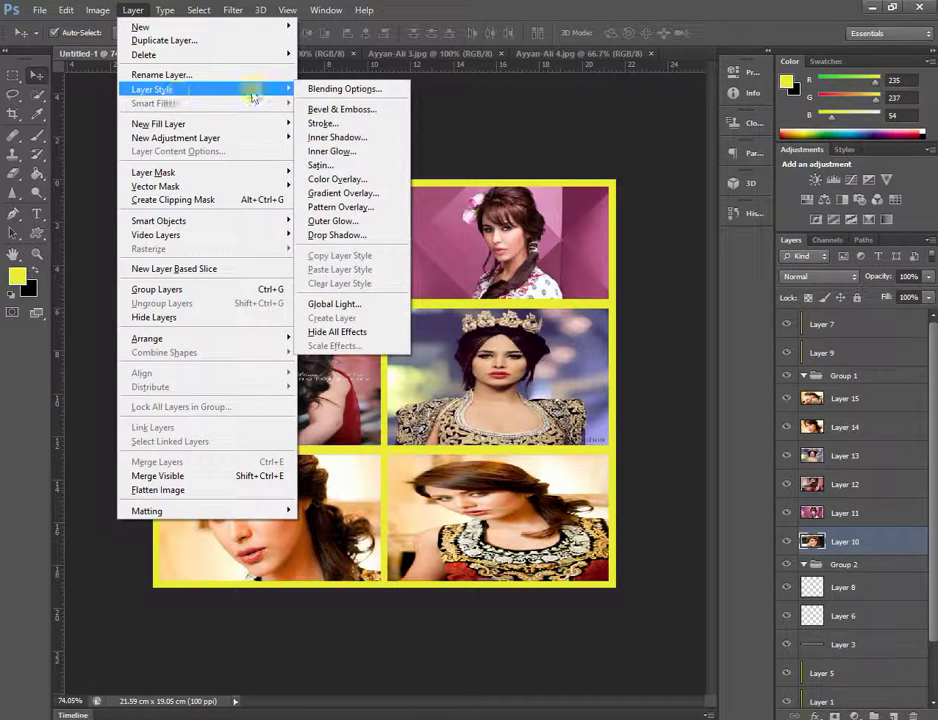
{"action": "left_click", "coordinate": [345, 90]}
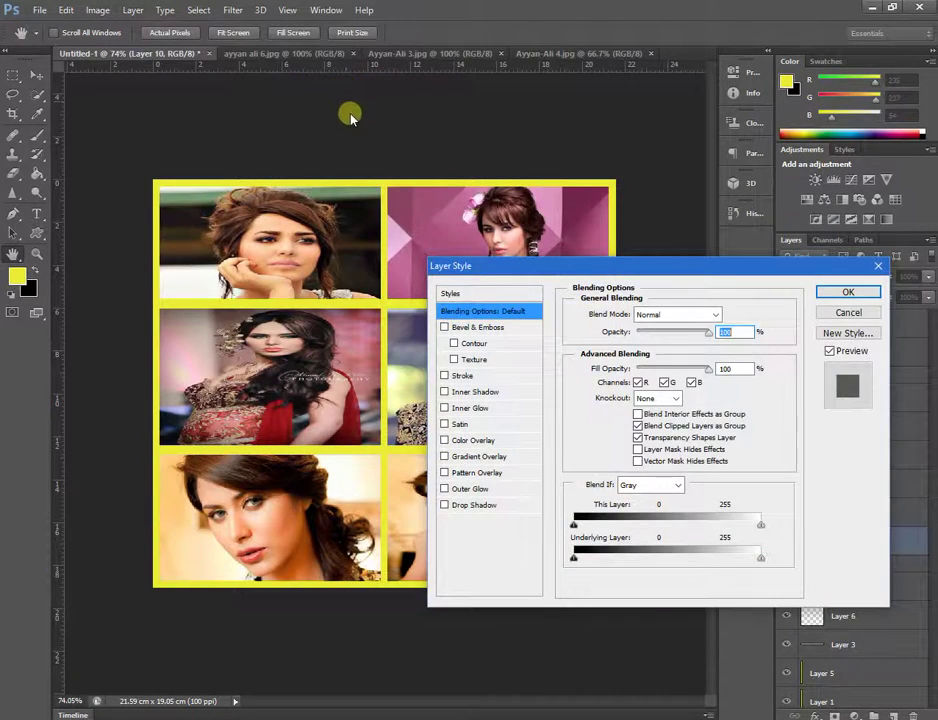
{"action": "left_click_drag", "start_coordinate": [540, 264], "coordinate": [409, 551]}
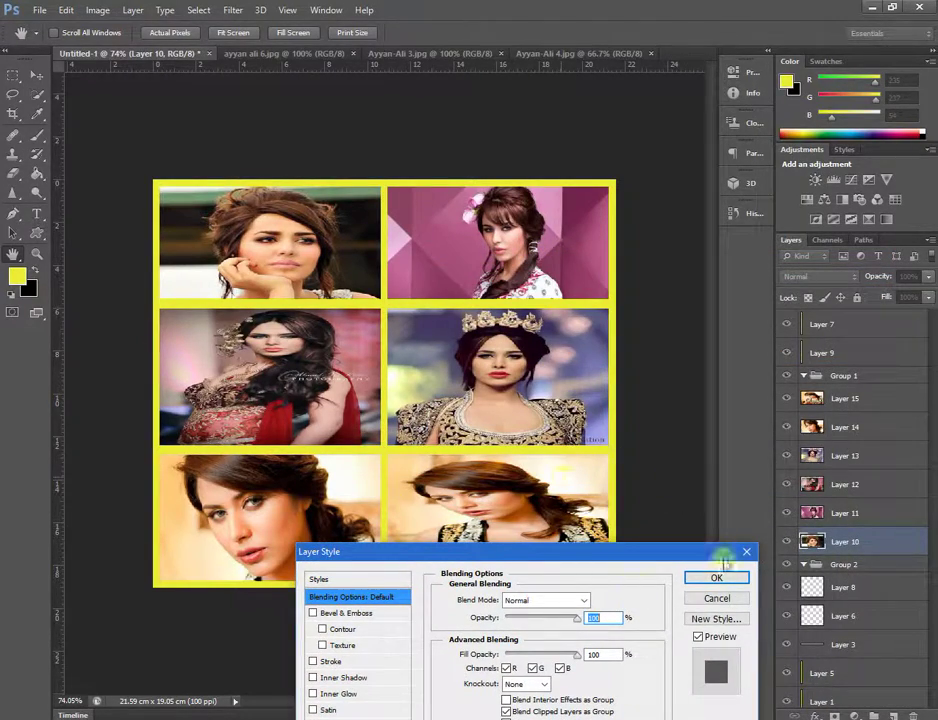
{"action": "left_click", "coordinate": [716, 577]}
{"action": "scroll", "coordinate": [311, 453], "scroll_direction": "up", "scroll_amount": 5}
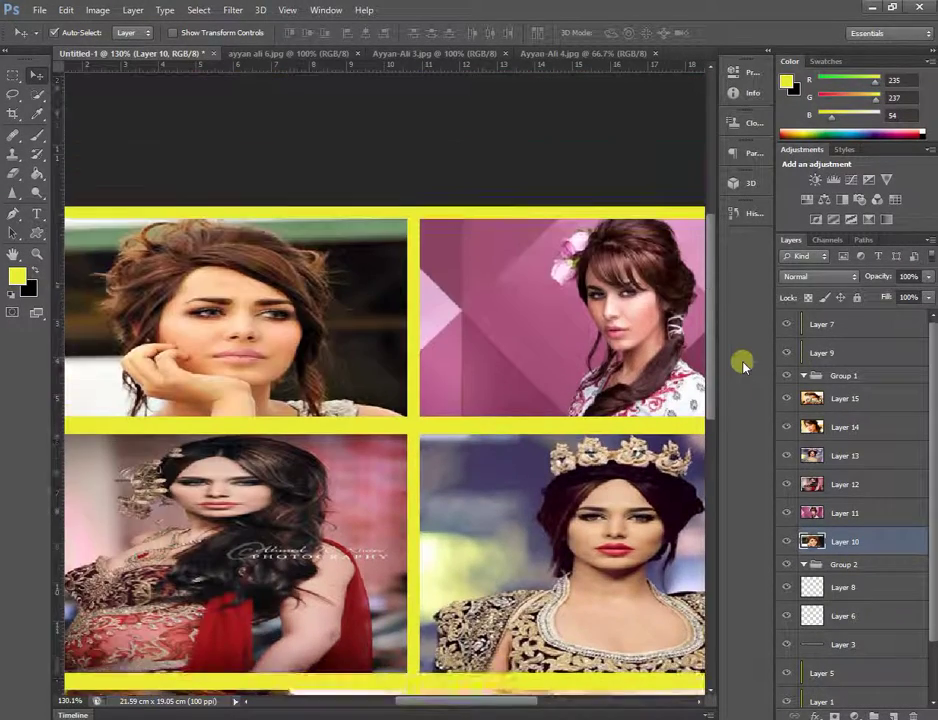
Pan the zoomed canvas and open the Layer menu's Layer Style effects list
{"action": "left_click_drag", "start_coordinate": [716, 432], "coordinate": [741, 345]}
{"action": "left_click_drag", "start_coordinate": [439, 706], "coordinate": [412, 702]}
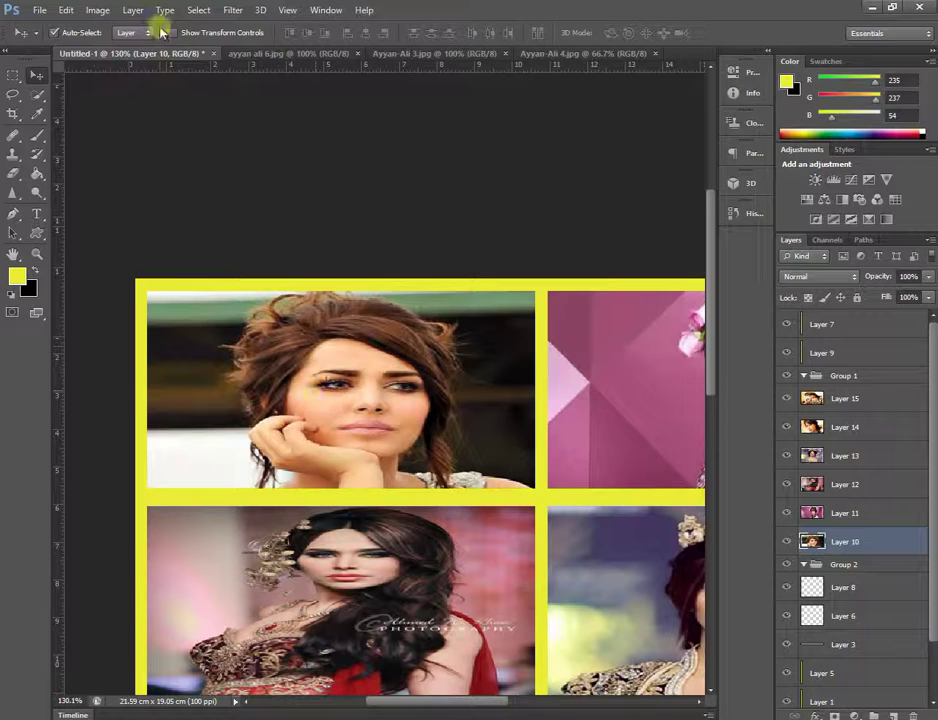
{"action": "left_click", "coordinate": [131, 11]}
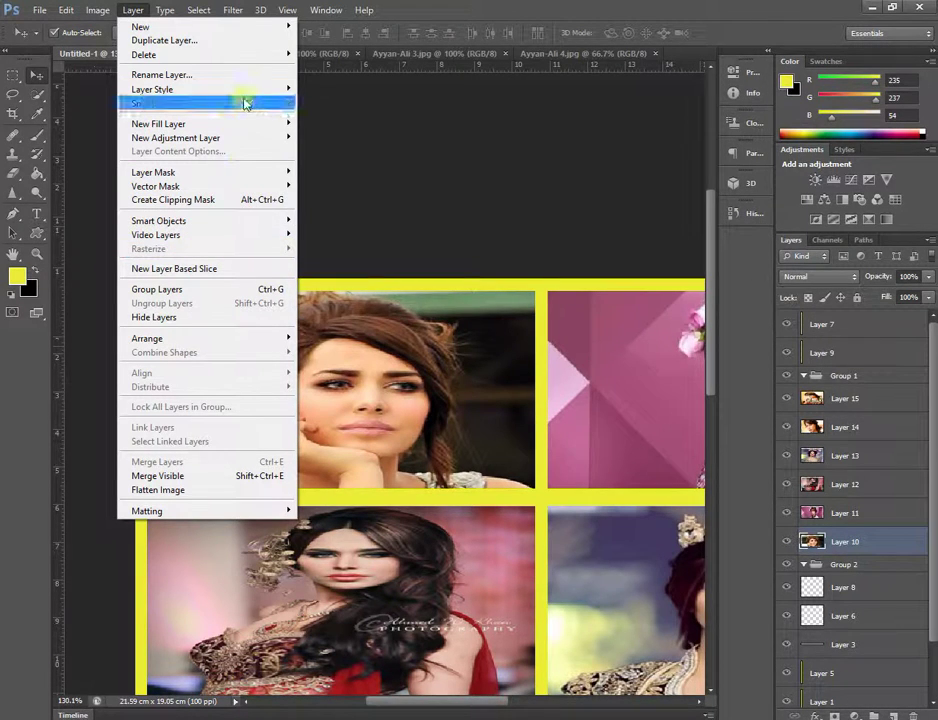
{"action": "mouse_move", "coordinate": [160, 89]}
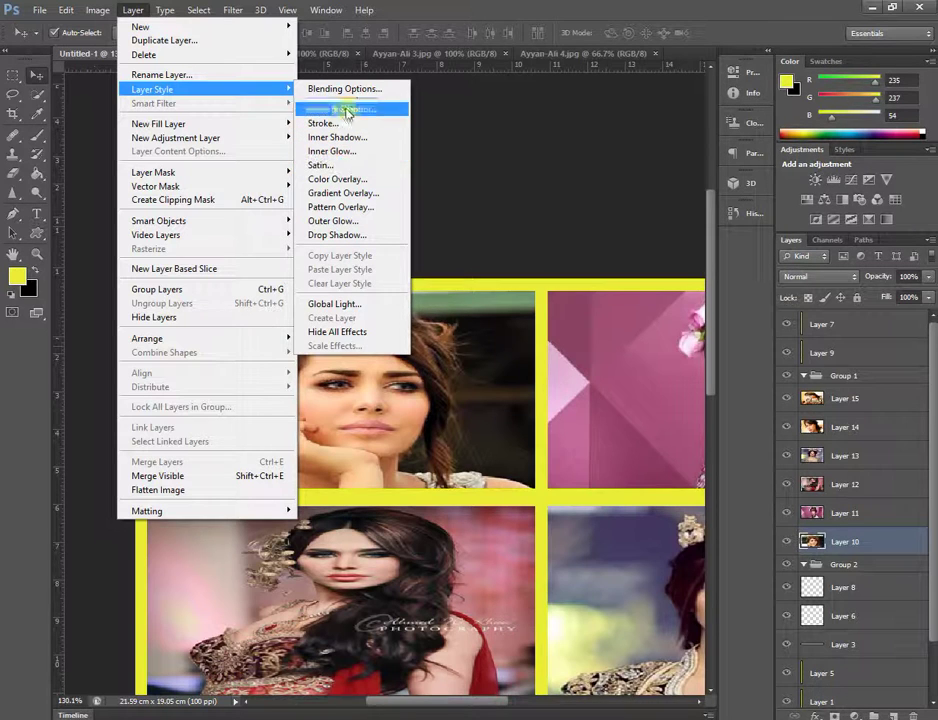
In the top-left photo's Blending Options, trial Satin and Color Overlay, then enable Bevel & Emboss
{"action": "left_click", "coordinate": [318, 89]}
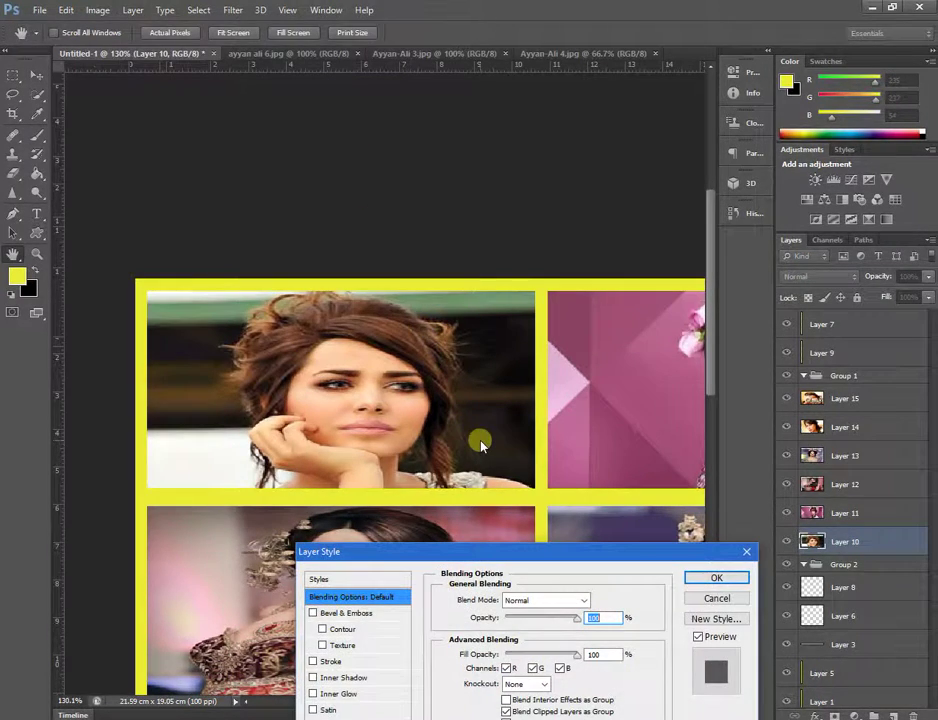
{"action": "mouse_move", "coordinate": [459, 558]}
{"action": "left_mouse_down"}
{"action": "mouse_move", "coordinate": [650, 453]}
{"action": "mouse_move", "coordinate": [641, 461]}
{"action": "left_mouse_up"}
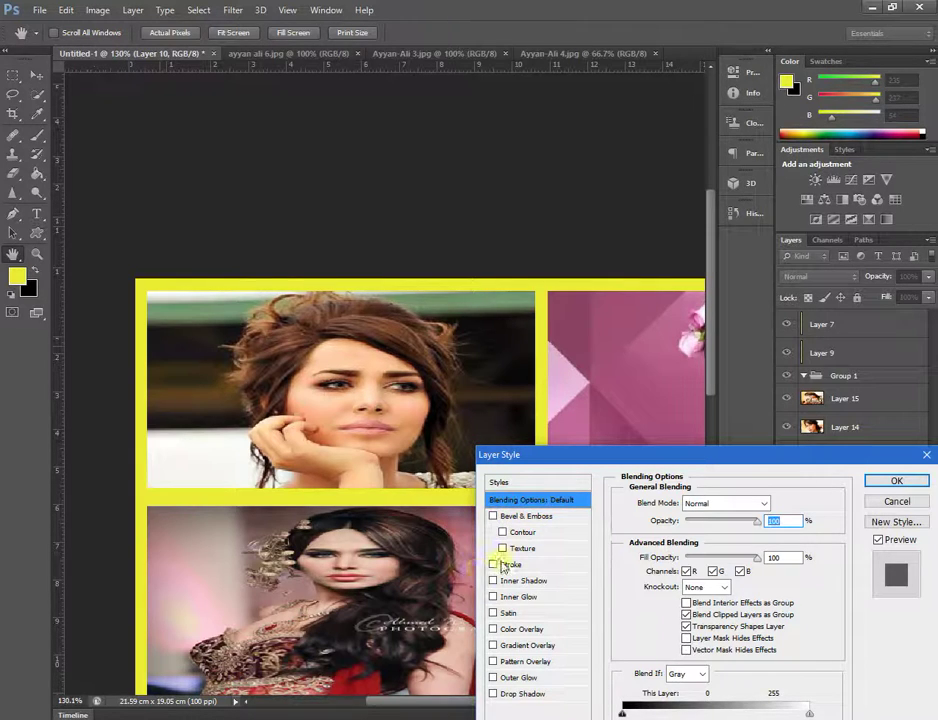
{"action": "left_click", "coordinate": [492, 612]}
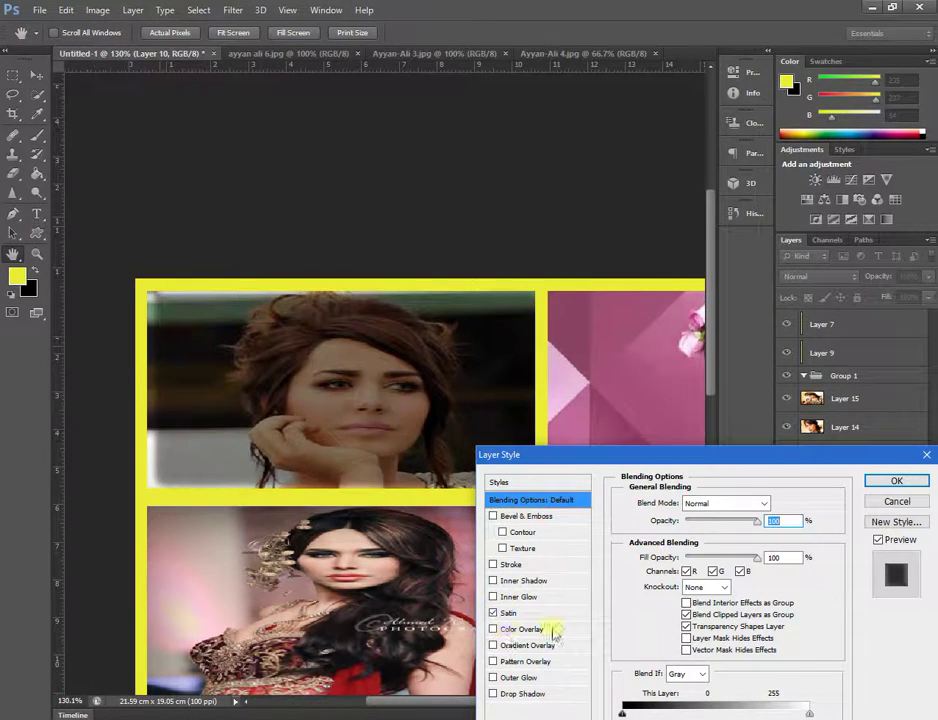
{"action": "left_click", "coordinate": [492, 612]}
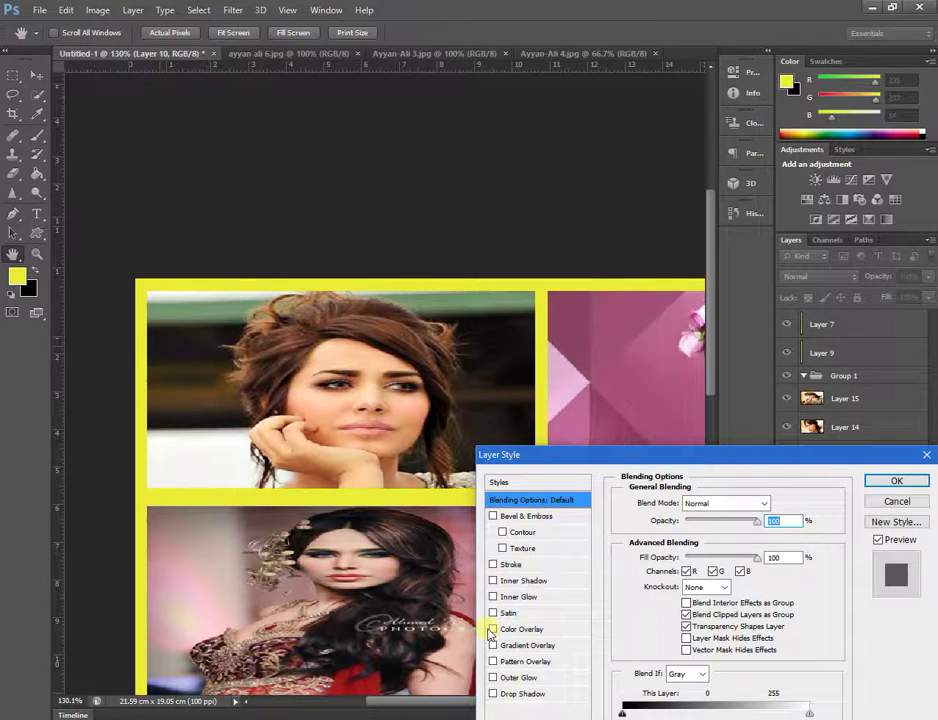
{"action": "left_click", "coordinate": [492, 629]}
{"action": "left_click", "coordinate": [492, 629]}
{"action": "left_click", "coordinate": [502, 533]}
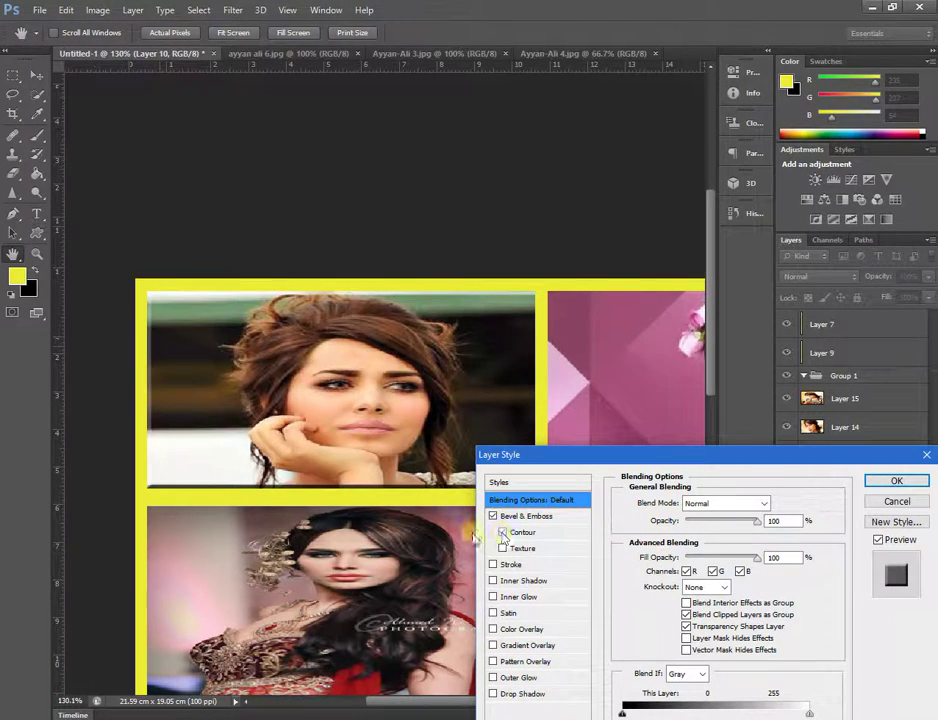
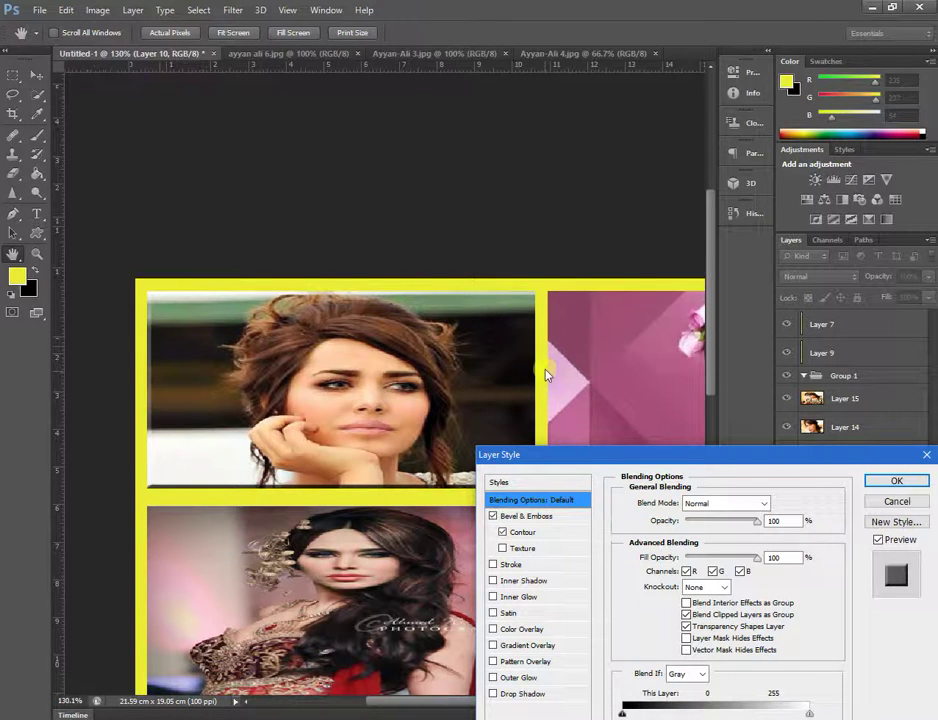
Try and remove a bevel texture, then add a dark stroke and inner shadow to the top-left photo
{"action": "left_click", "coordinate": [502, 549]}
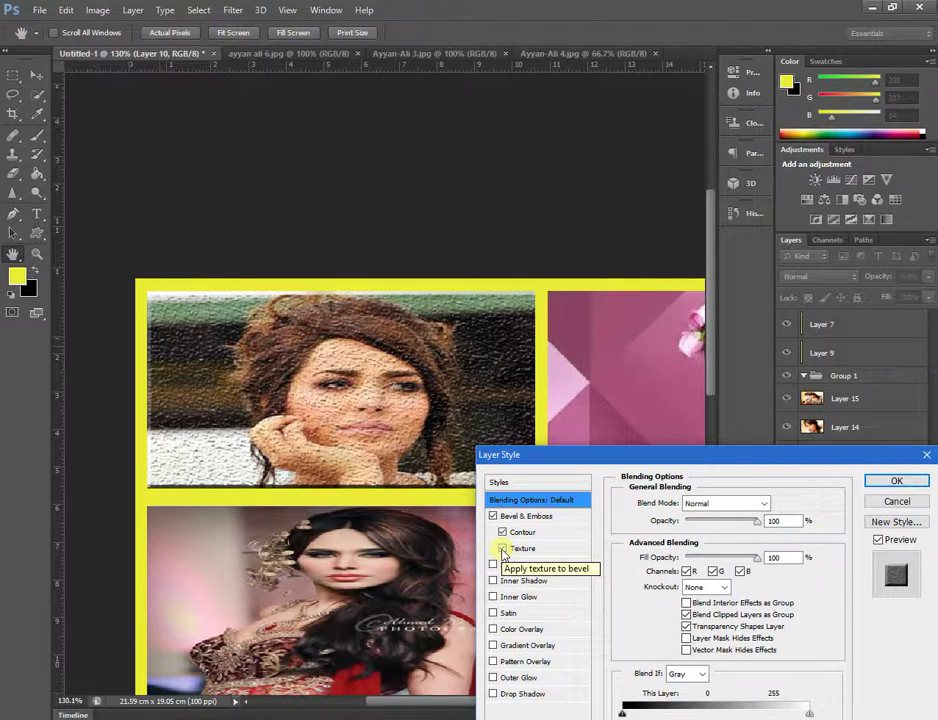
{"action": "left_click", "coordinate": [503, 549]}
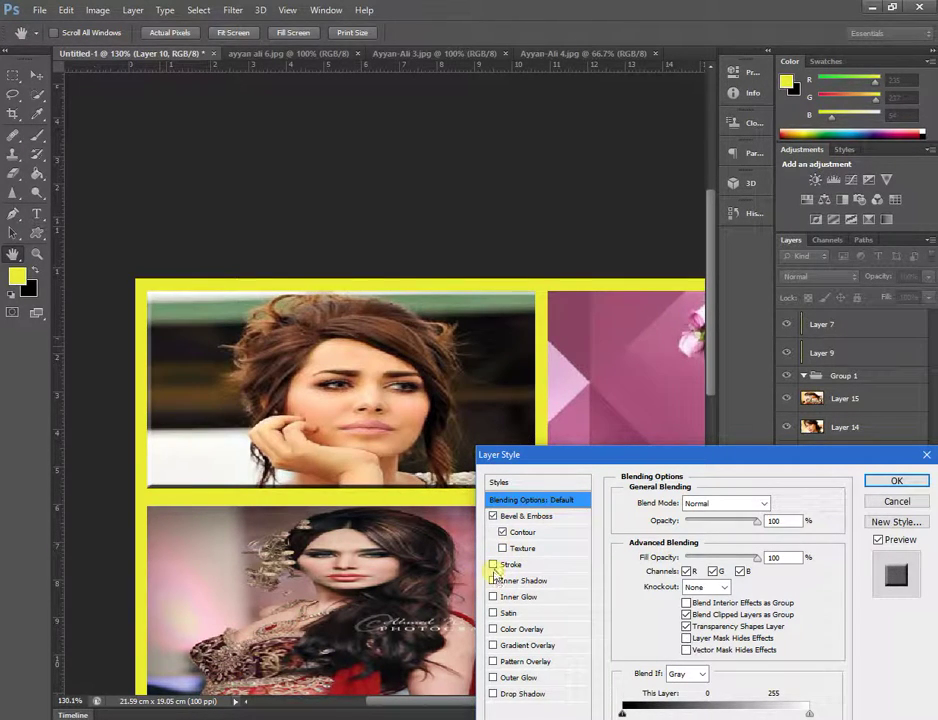
{"action": "left_click", "coordinate": [493, 566]}
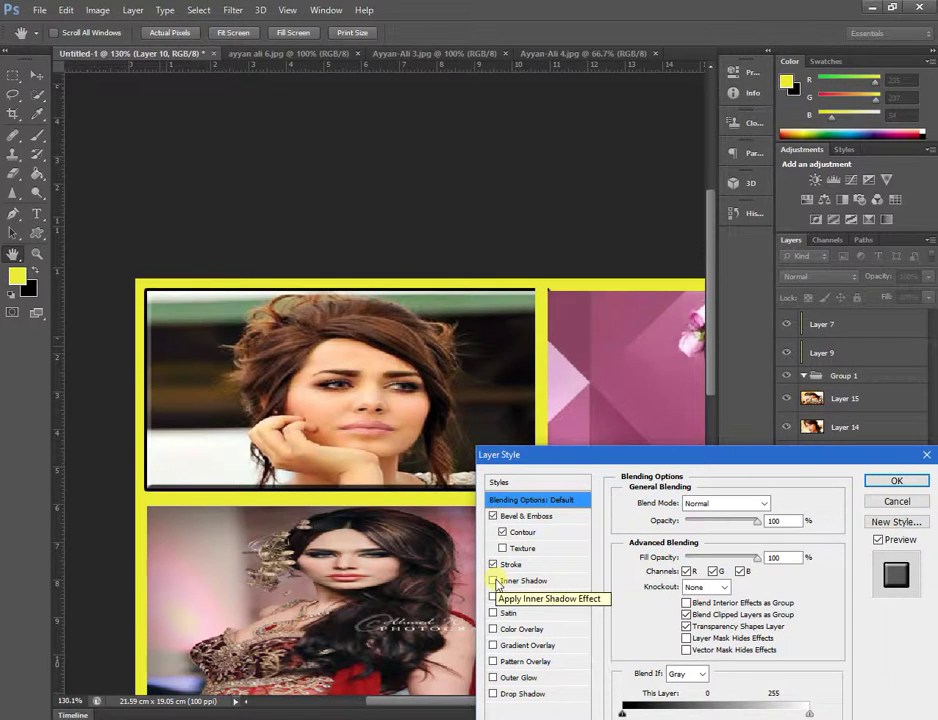
{"action": "left_click", "coordinate": [493, 581]}
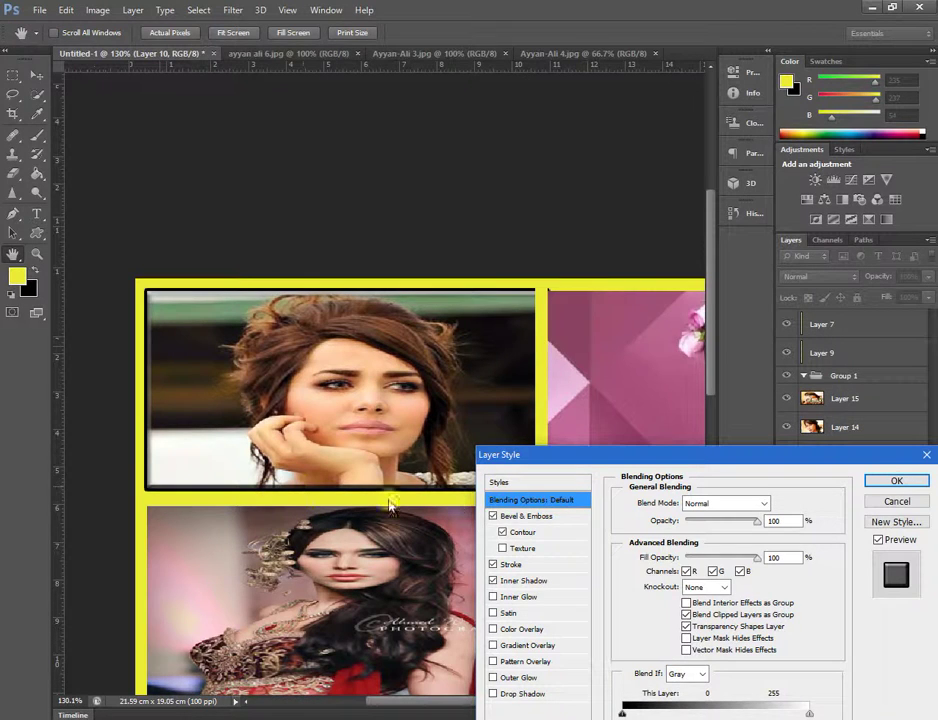
Add a drop shadow and outer glow to the top-left photo's layer style
{"action": "left_click_drag", "start_coordinate": [560, 456], "coordinate": [527, 500]}
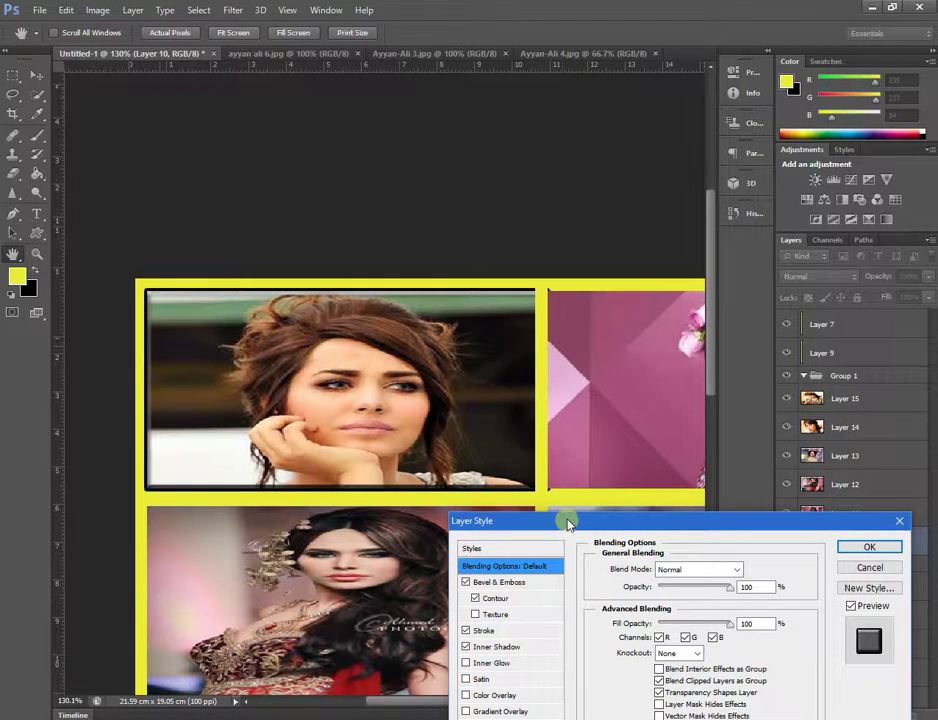
{"action": "left_click_drag", "start_coordinate": [567, 521], "coordinate": [579, 385]}
{"action": "left_click", "coordinate": [478, 623]}
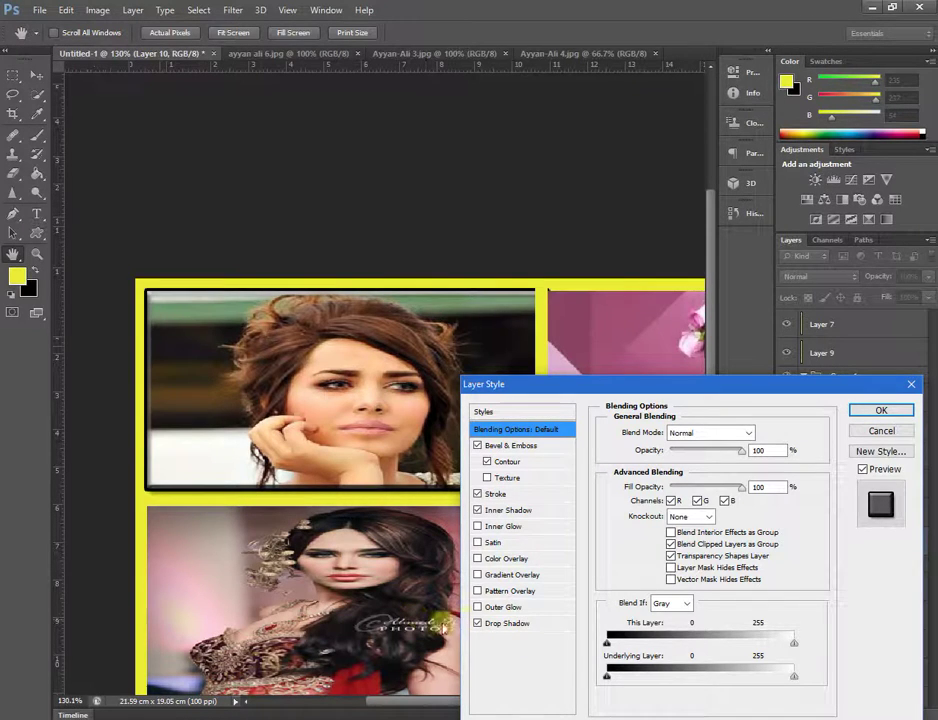
{"action": "left_click", "coordinate": [484, 608]}
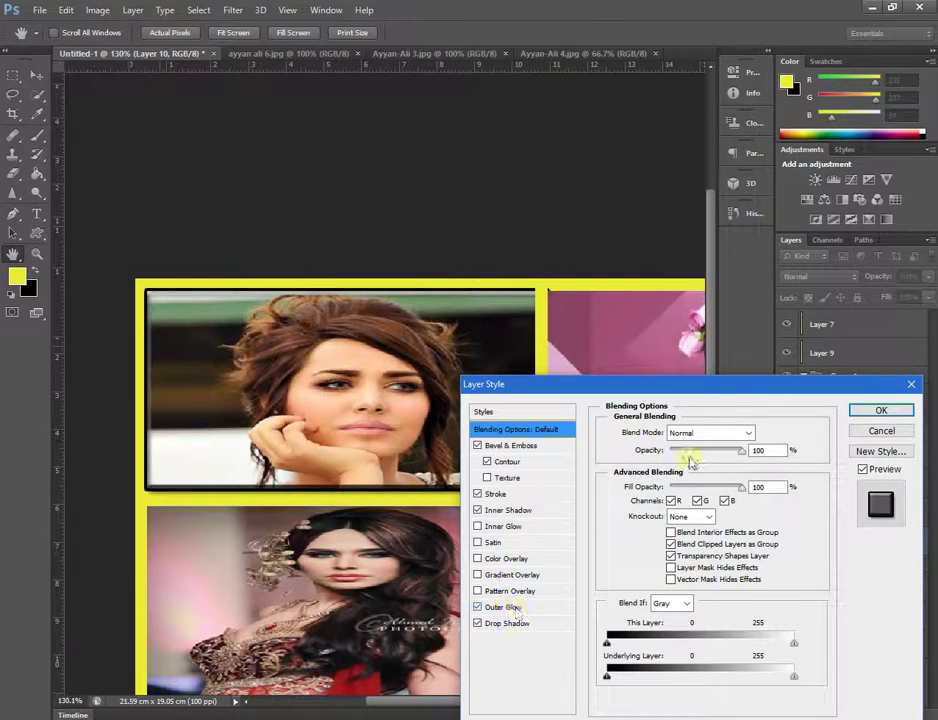
{"action": "left_click_drag", "start_coordinate": [718, 387], "coordinate": [337, 322]}
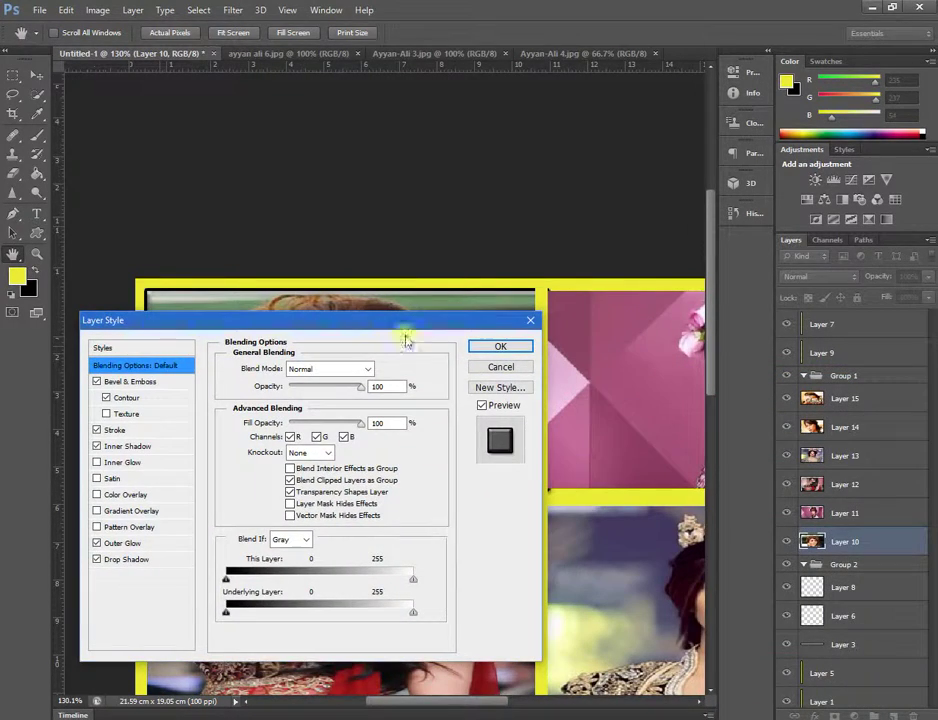
Apply the five framing effects to Layer 10, the top-left photo
{"action": "left_click", "coordinate": [500, 346]}
{"action": "key", "text": "v"}
{"action": "scroll", "coordinate": [416, 428], "scroll_direction": "down", "scroll_amount": 1}
{"action": "scroll", "coordinate": [425, 425], "scroll_direction": "down", "scroll_amount": 2}
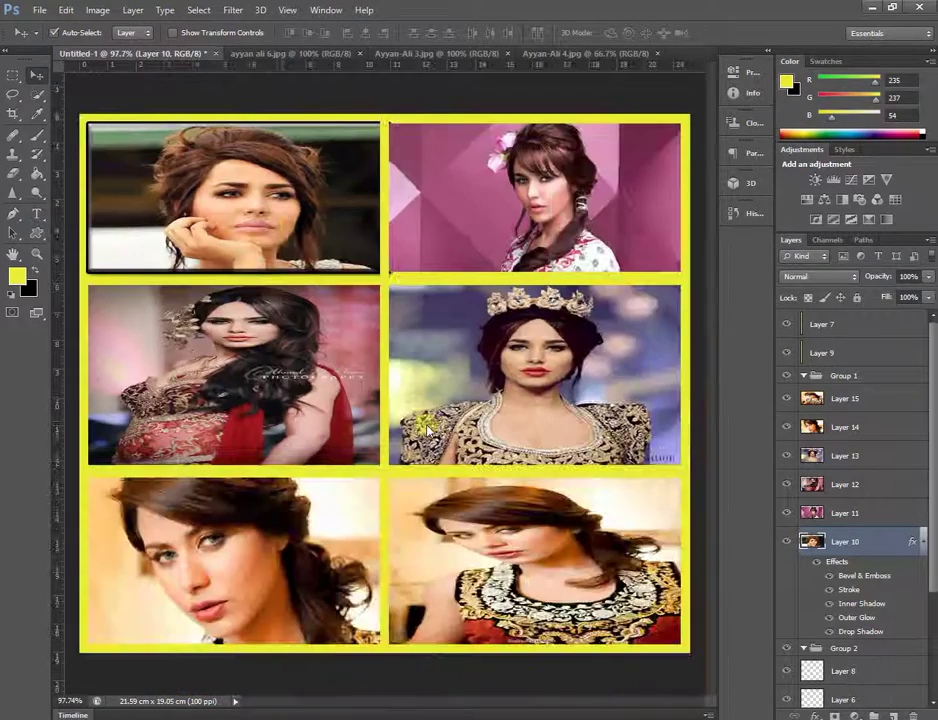
{"action": "scroll", "coordinate": [425, 425], "scroll_direction": "down", "scroll_amount": 2}
Select Layer 11, the pink top-right photo, and zoom in on it
{"action": "left_click", "coordinate": [840, 513]}
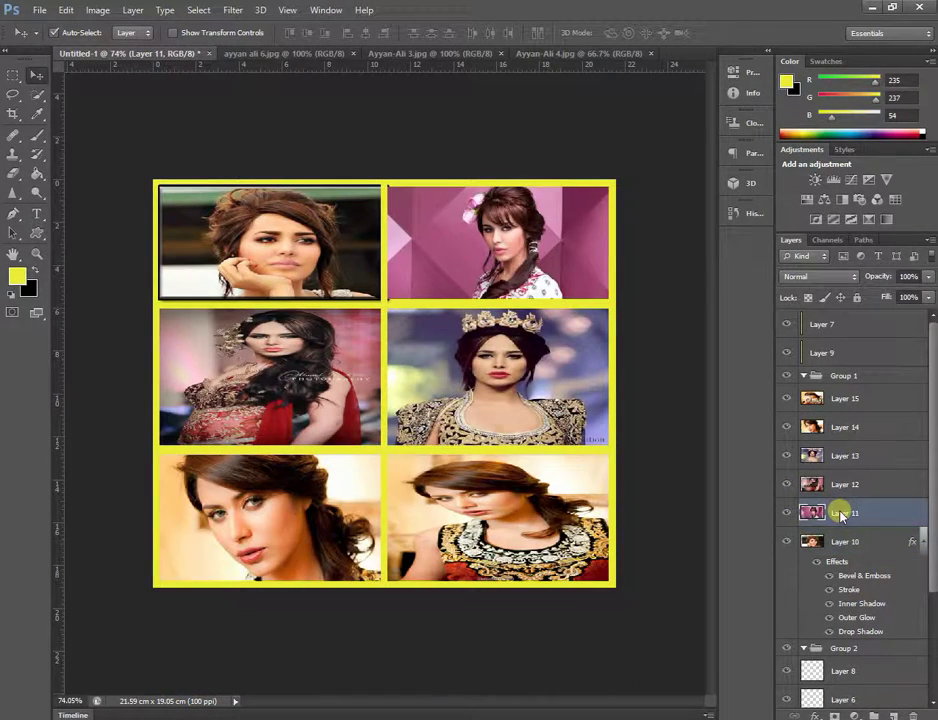
{"action": "scroll", "coordinate": [405, 210], "scroll_direction": "up", "scroll_amount": 1}
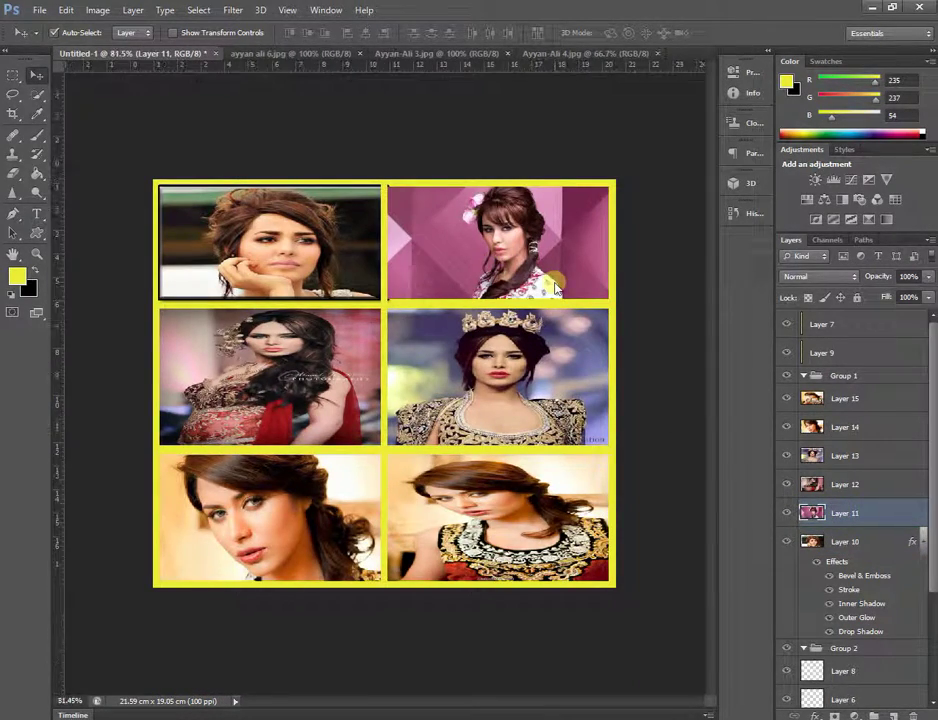
{"action": "scroll", "coordinate": [405, 210], "scroll_direction": "up", "scroll_amount": 3}
{"action": "scroll", "coordinate": [565, 287], "scroll_direction": "up", "scroll_amount": 1}
{"action": "scroll", "coordinate": [720, 330], "scroll_direction": "up", "scroll_amount": 3}
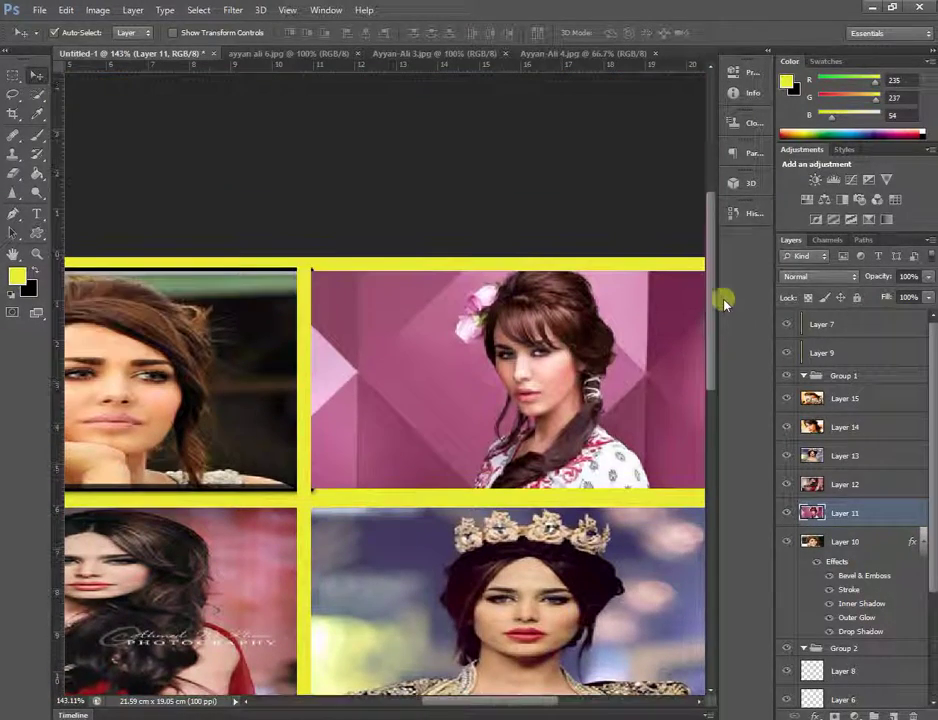
{"action": "left_click_drag", "start_coordinate": [500, 699], "coordinate": [525, 699]}
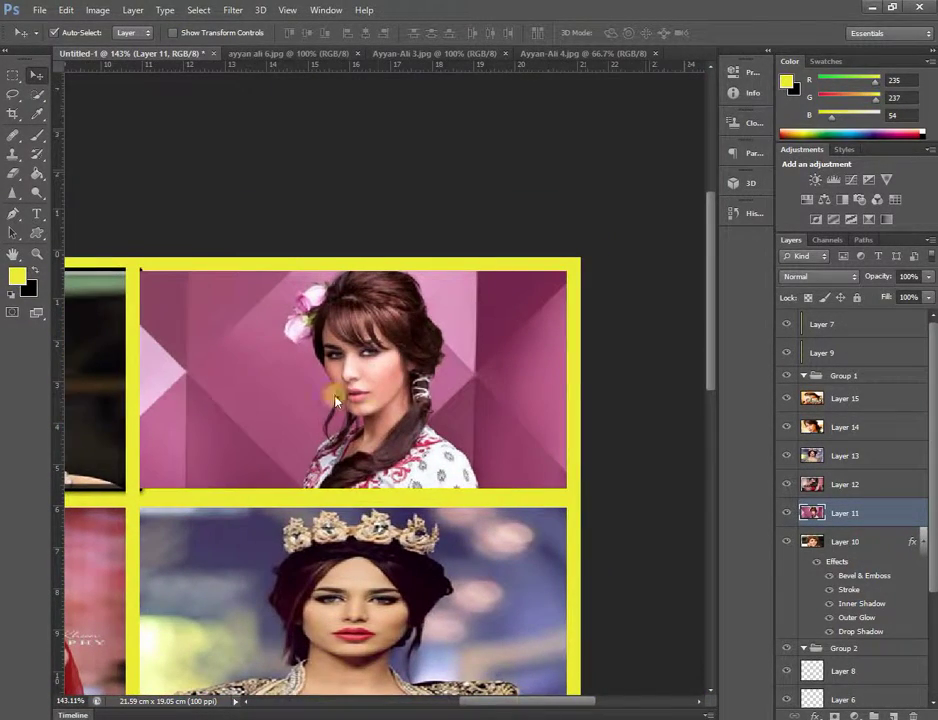
{"action": "left_click", "coordinate": [133, 10]}
{"action": "mouse_move", "coordinate": [152, 89]}
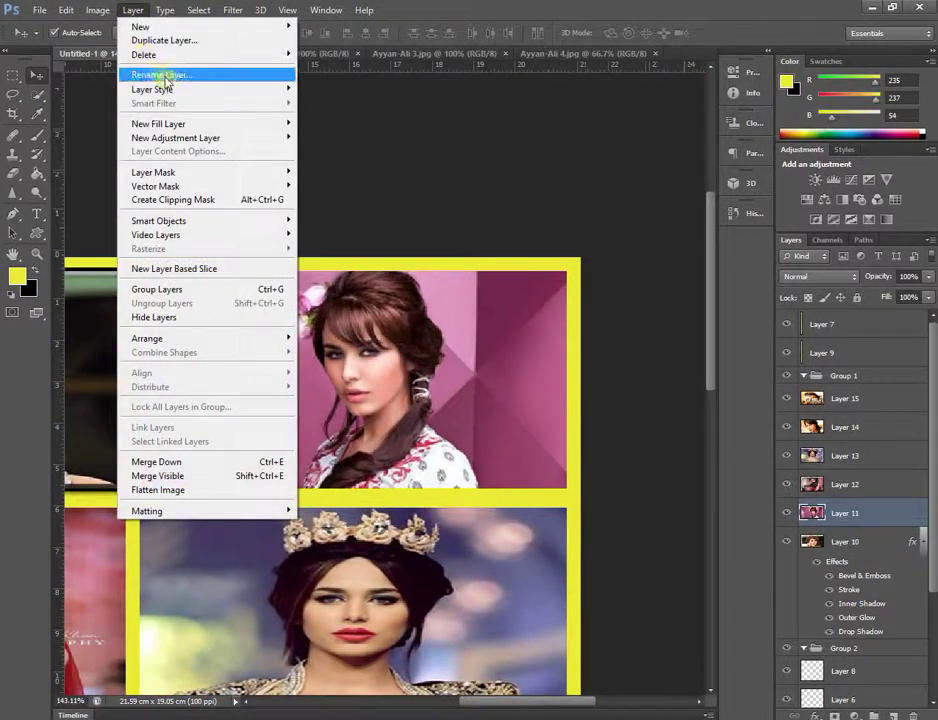
Give the pink photo's Layer 11 a bevel and dark stroke, trying then dropping a texture
{"action": "left_click", "coordinate": [345, 88]}
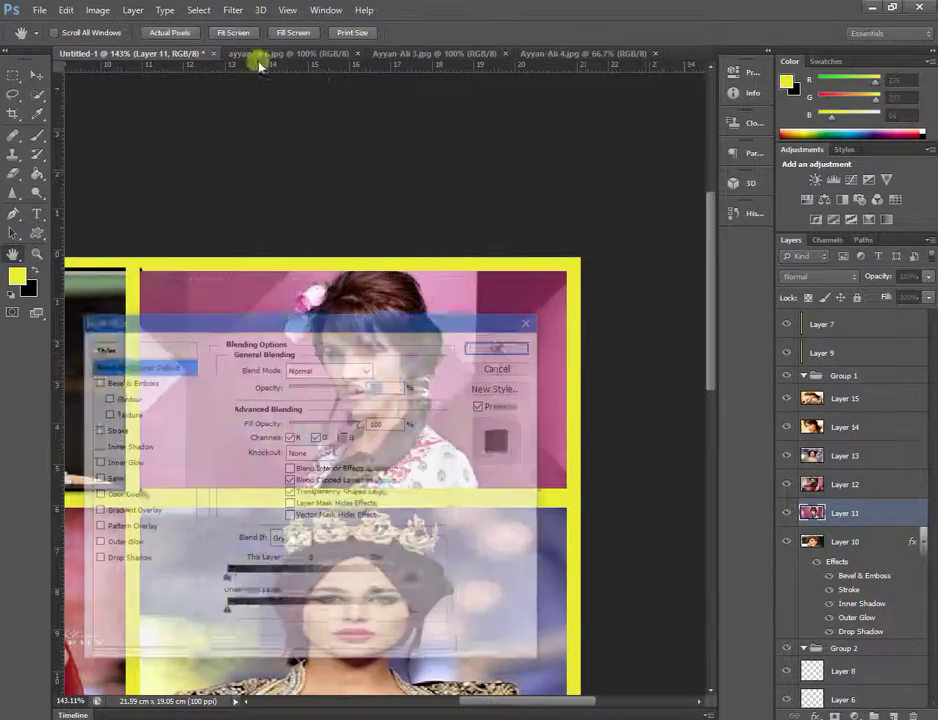
{"action": "mouse_move", "coordinate": [351, 320]}
{"action": "left_mouse_down"}
{"action": "mouse_move", "coordinate": [760, 454]}
{"action": "mouse_move", "coordinate": [728, 419]}
{"action": "left_mouse_up"}
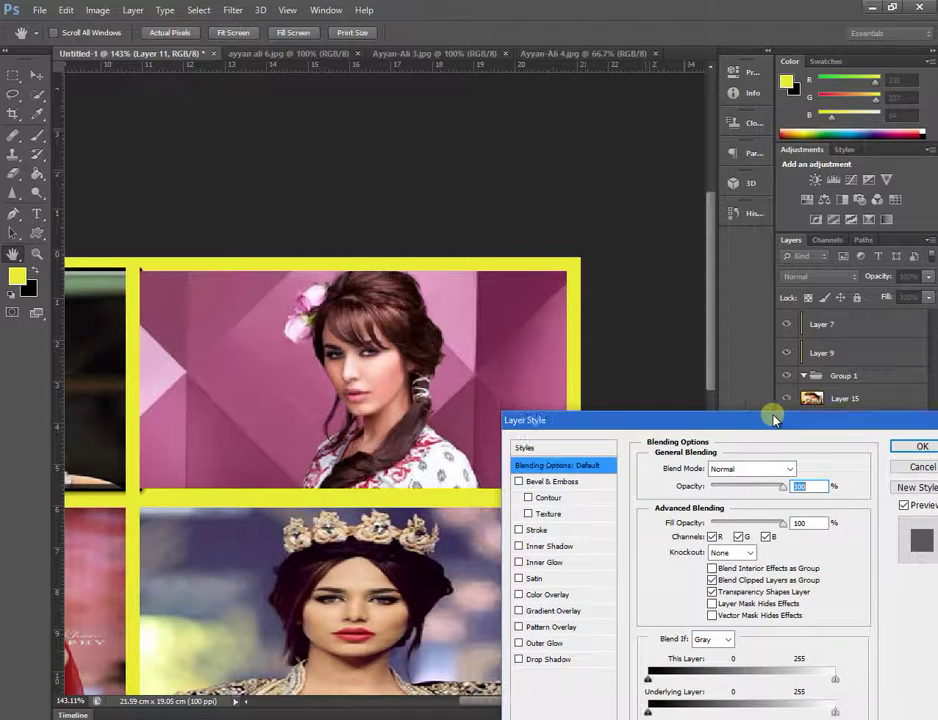
{"action": "left_click", "coordinate": [527, 499]}
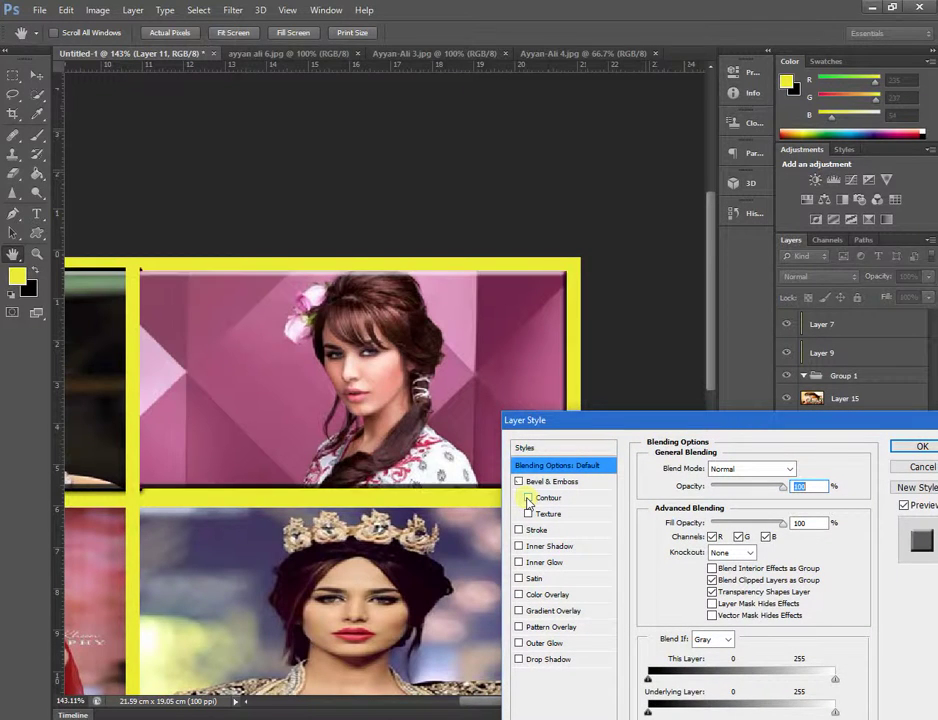
{"action": "left_click", "coordinate": [528, 514]}
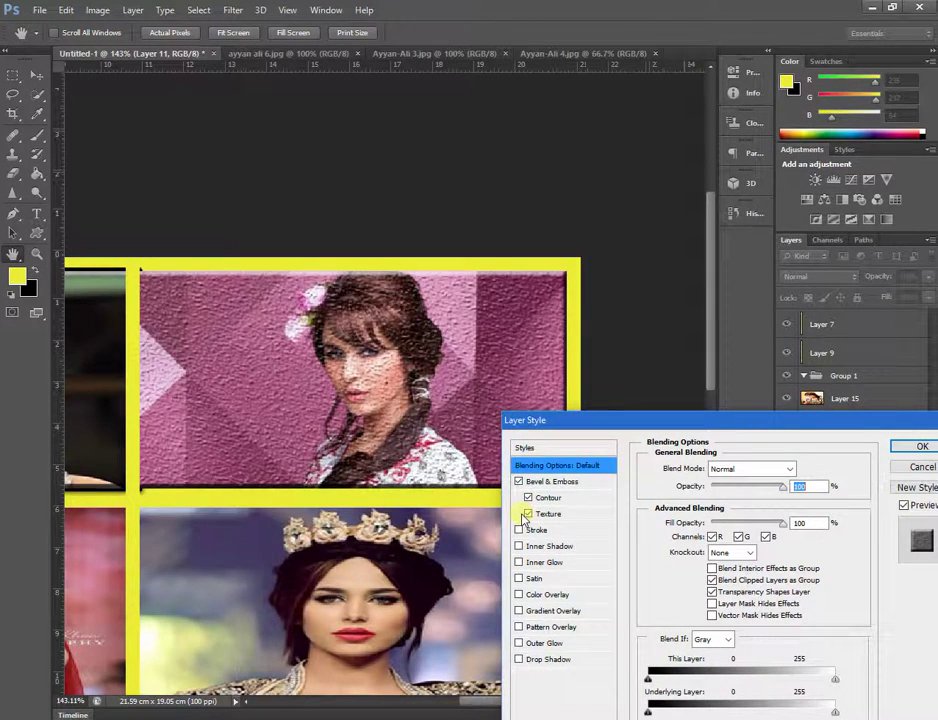
{"action": "left_click", "coordinate": [528, 514]}
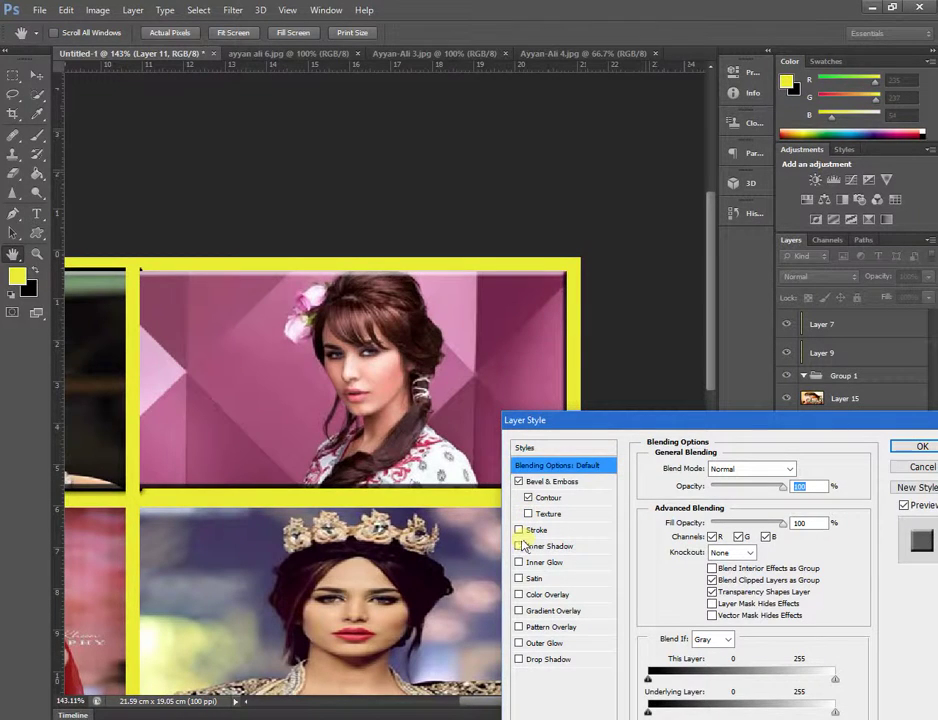
{"action": "left_click", "coordinate": [519, 530]}
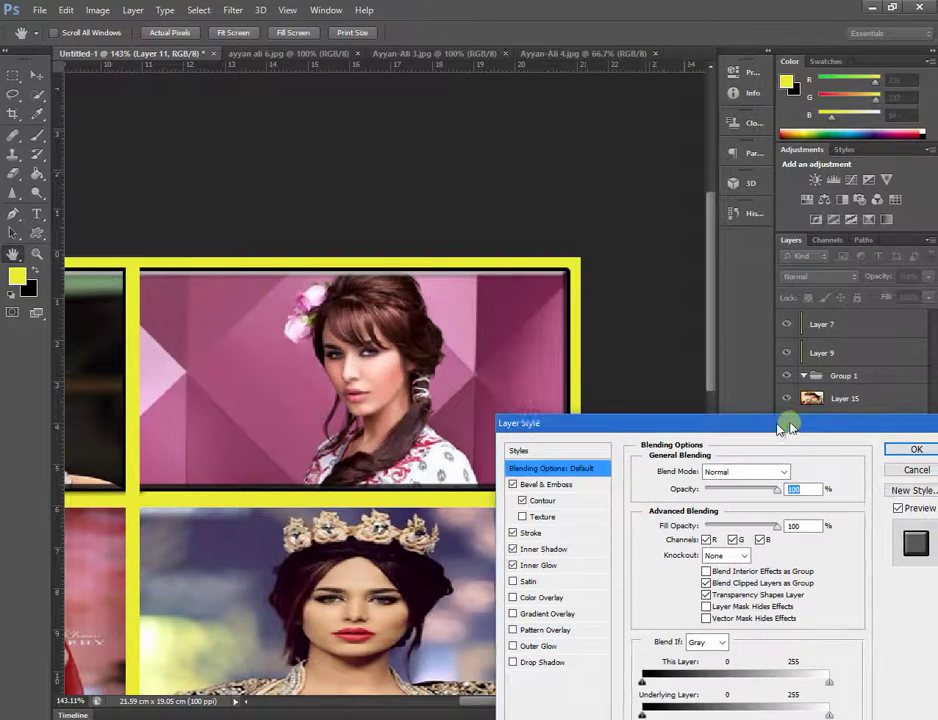
Keep Gray as the blend-if channel and adjust the inner glow and inner shadow
{"action": "mouse_move", "coordinate": [785, 422]}
{"action": "left_mouse_down"}
{"action": "mouse_move", "coordinate": [752, 430]}
{"action": "mouse_move", "coordinate": [786, 373]}
{"action": "left_mouse_up"}
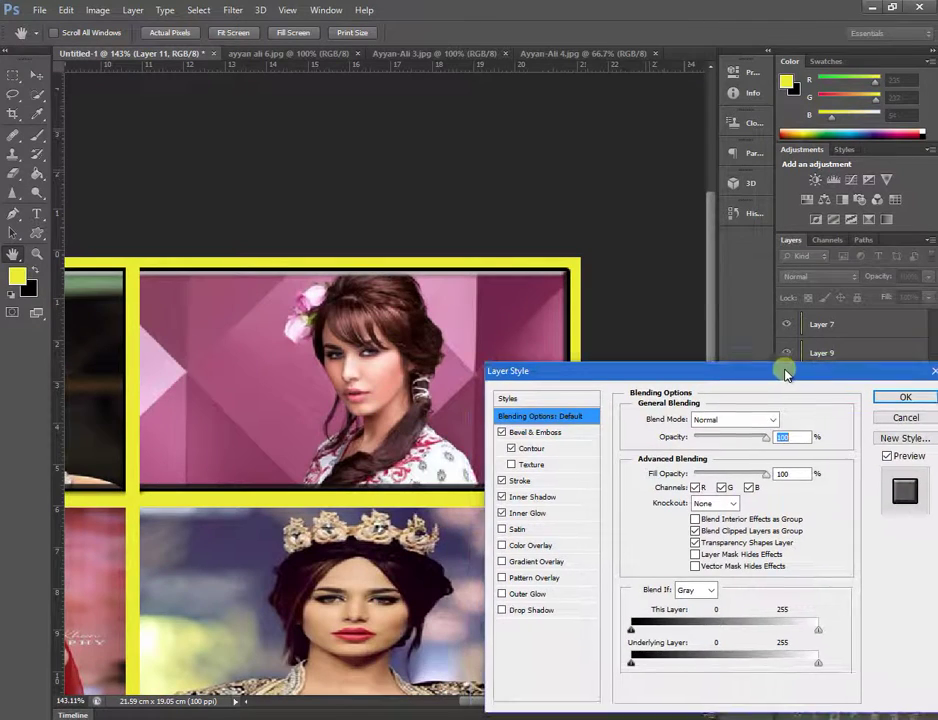
{"action": "left_click", "coordinate": [710, 590]}
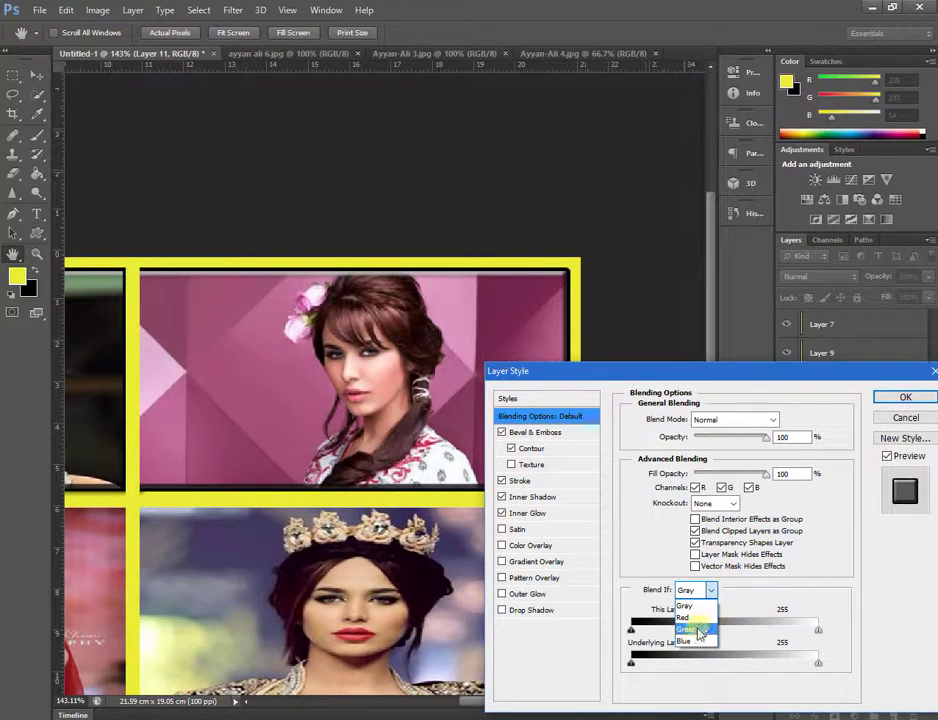
{"action": "left_click", "coordinate": [697, 607]}
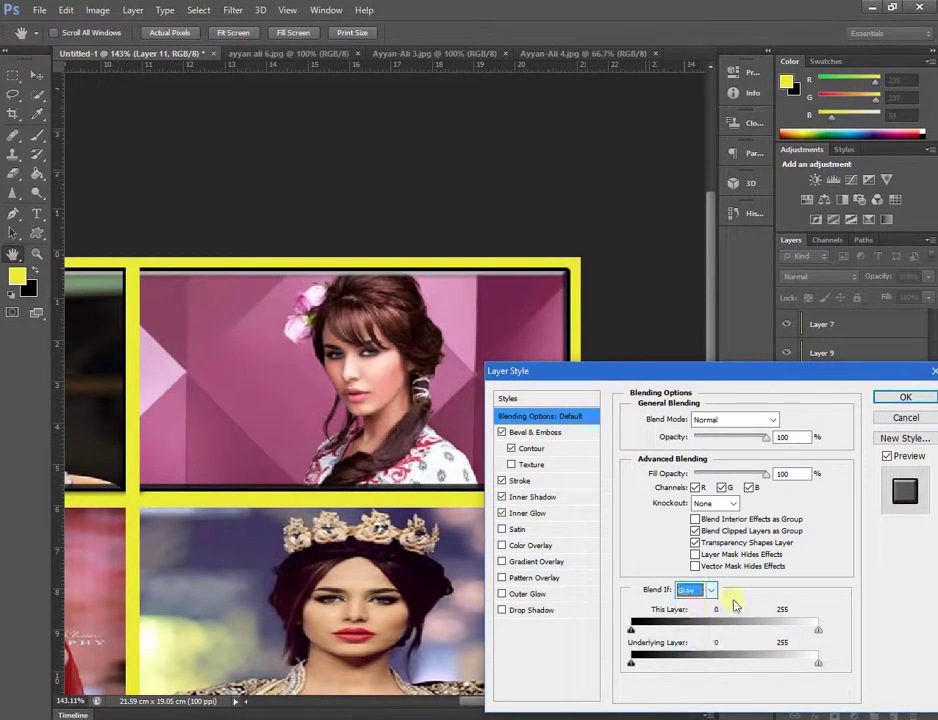
{"action": "left_click", "coordinate": [502, 513]}
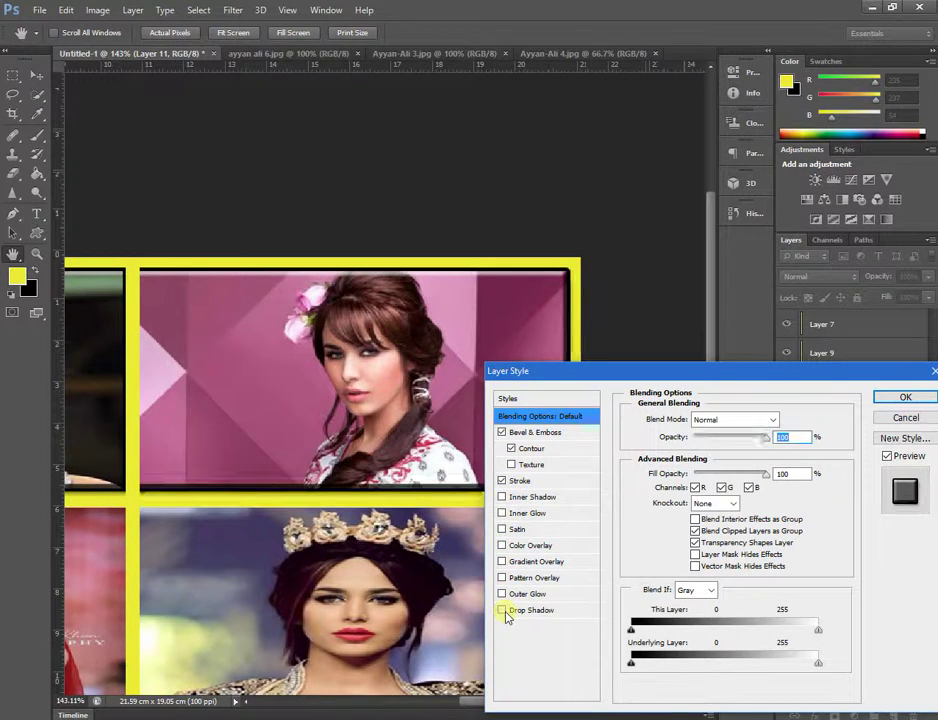
{"action": "left_click", "coordinate": [502, 498]}
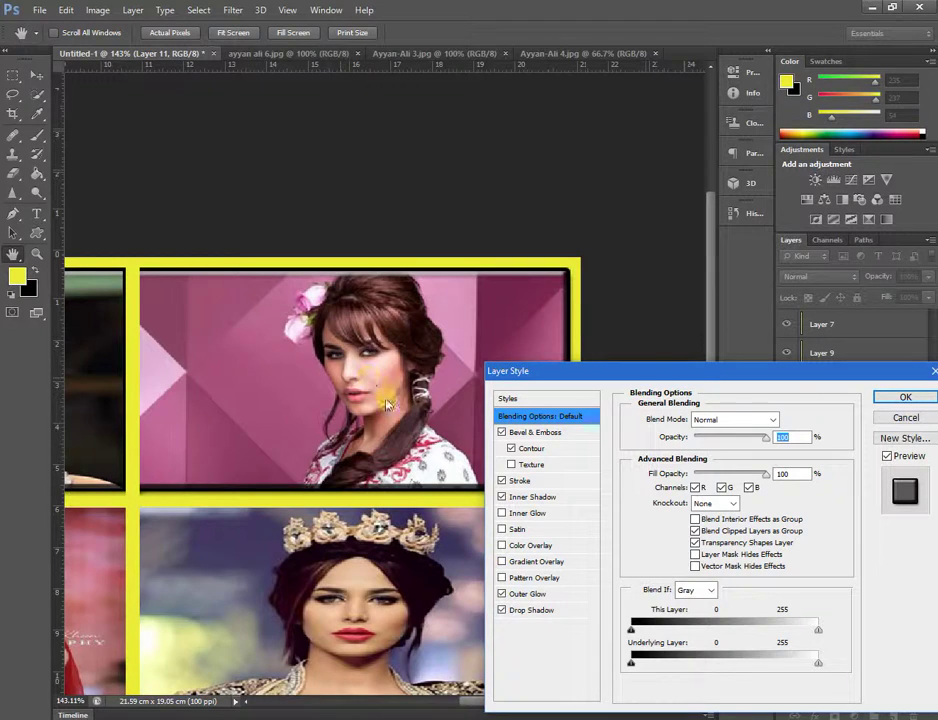
Try pattern, gradient and satin overlays on the pink photo, then remove each one
{"action": "left_click", "coordinate": [502, 577]}
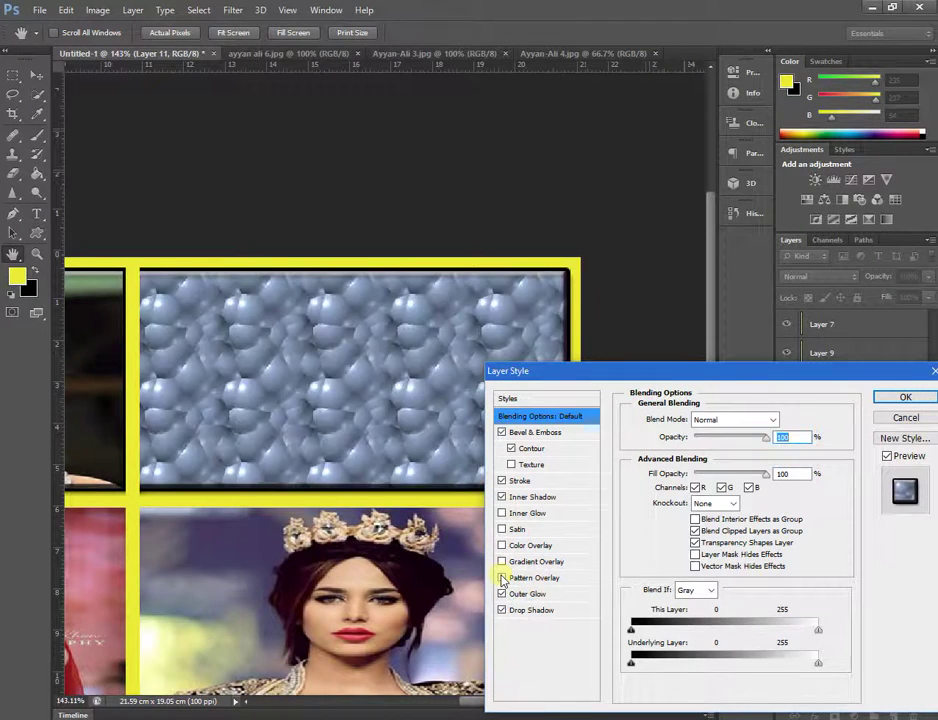
{"action": "left_click", "coordinate": [502, 577]}
{"action": "left_click", "coordinate": [502, 561]}
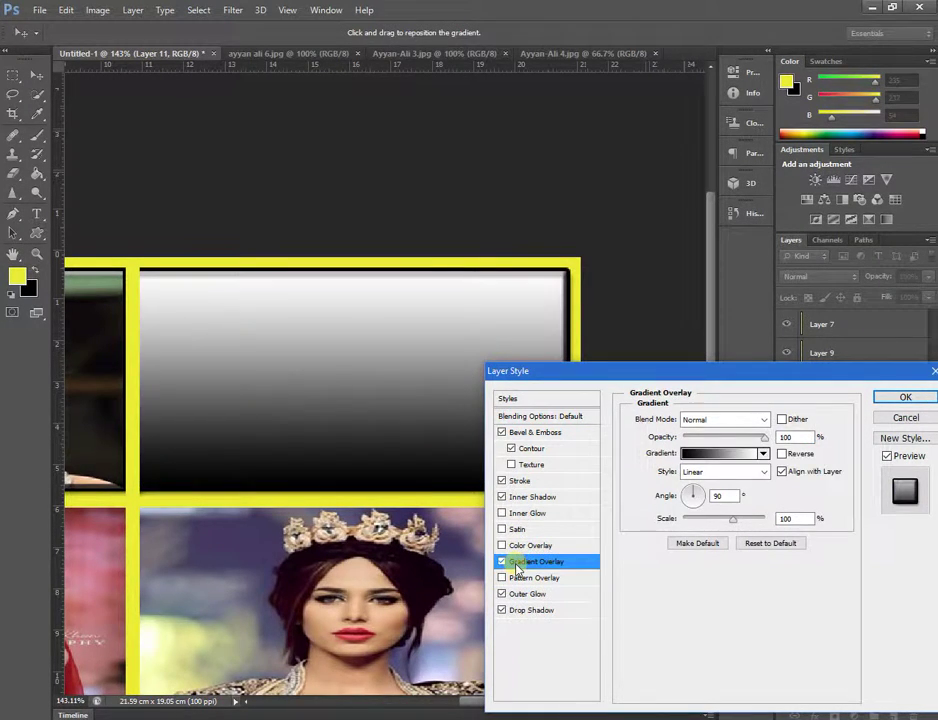
{"action": "left_click", "coordinate": [503, 562]}
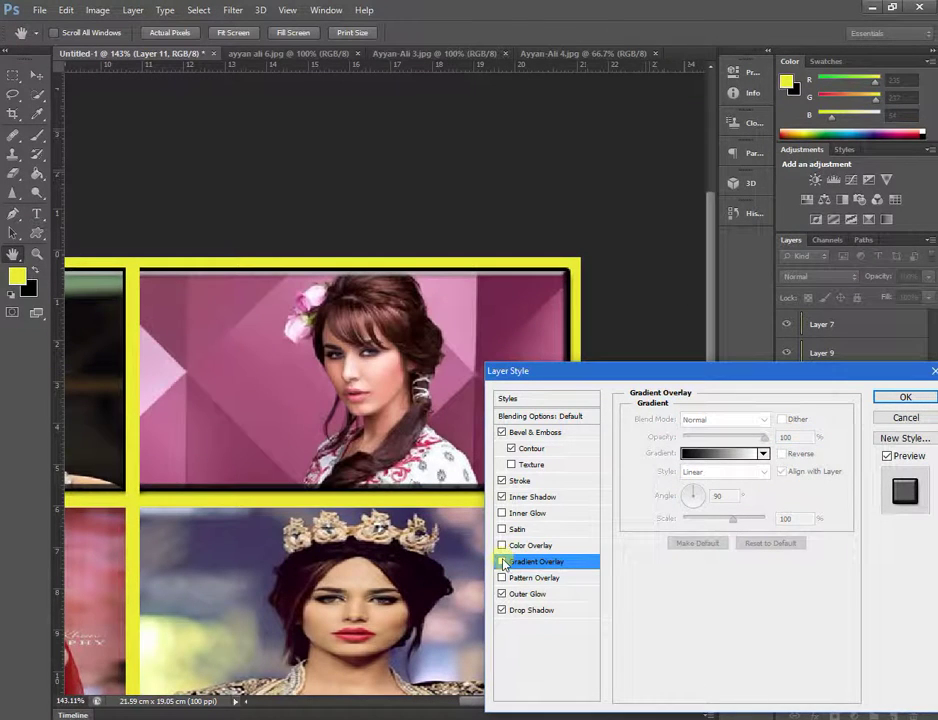
{"action": "left_click", "coordinate": [502, 529]}
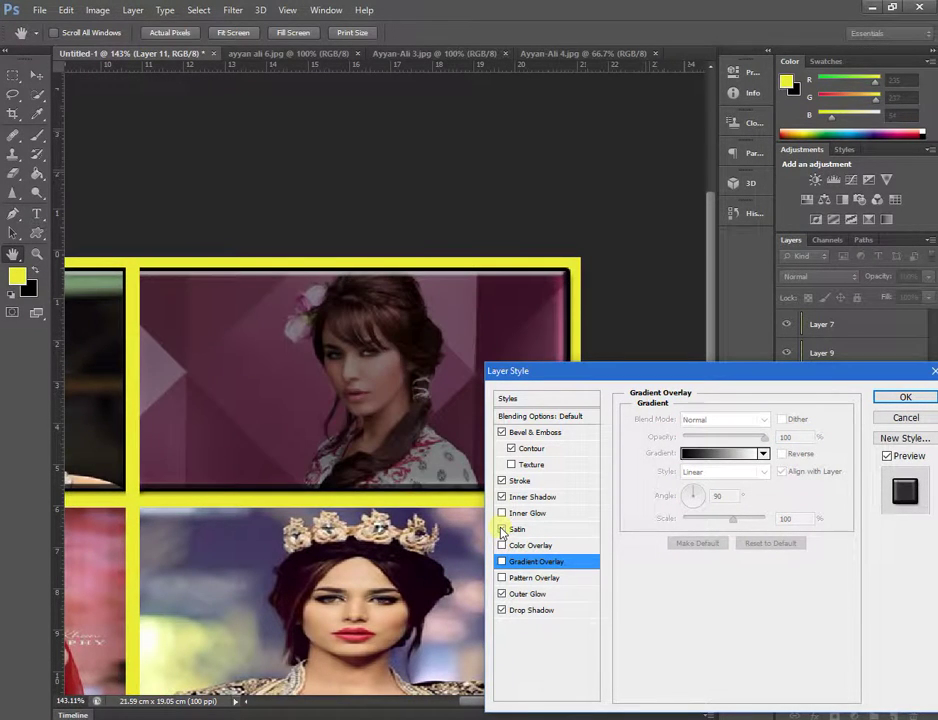
{"action": "left_click", "coordinate": [502, 529]}
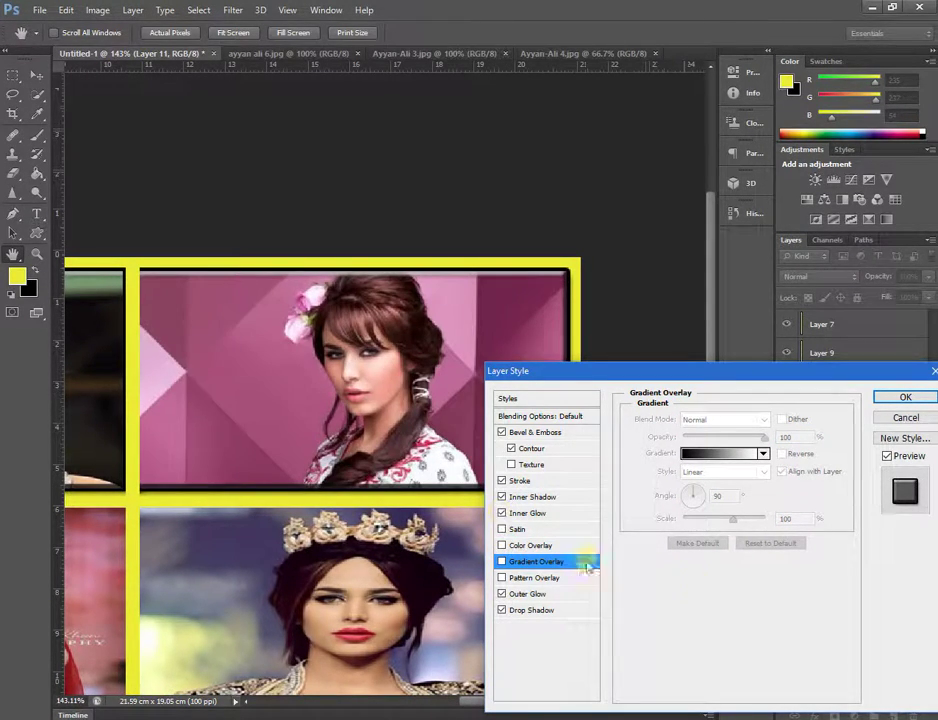
Enable inner shadow and apply the six effects to Layer 11
{"action": "left_click_drag", "start_coordinate": [808, 380], "coordinate": [447, 394]}
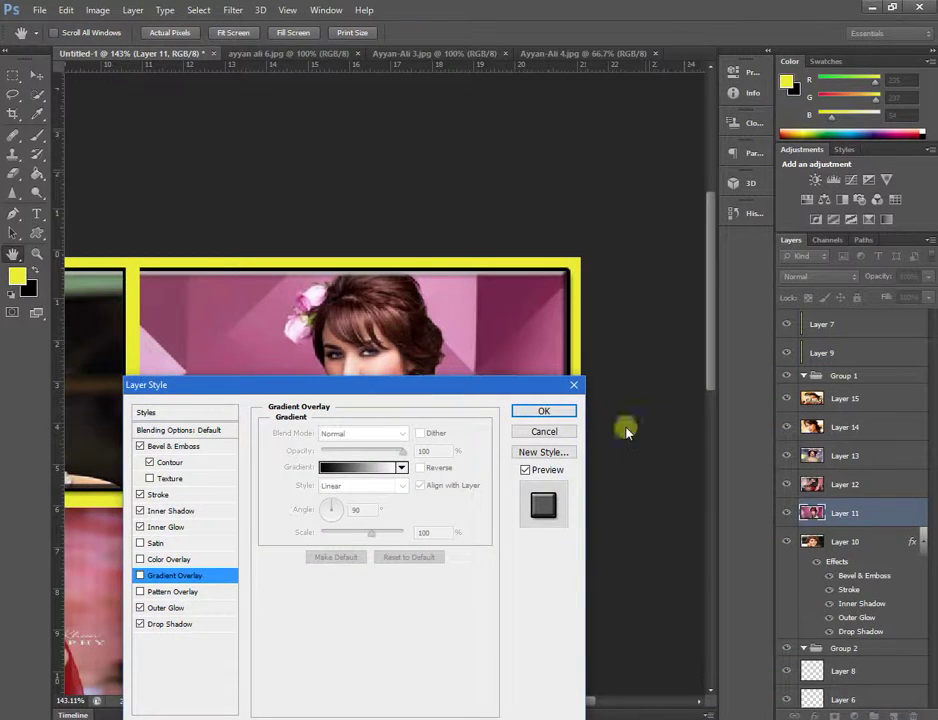
{"action": "left_click", "coordinate": [141, 511]}
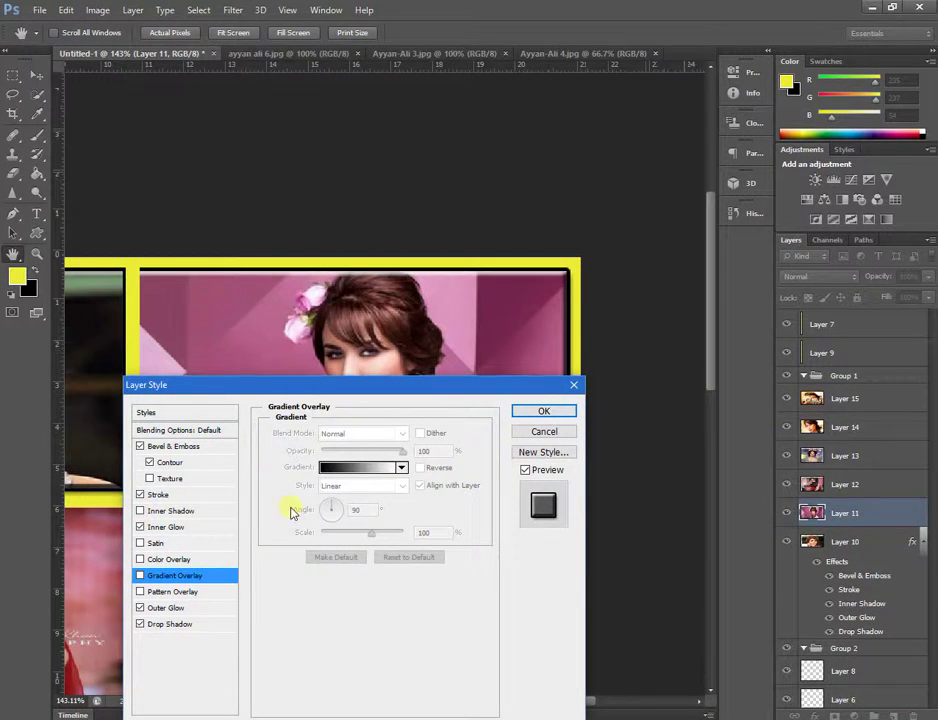
{"action": "left_click", "coordinate": [150, 511]}
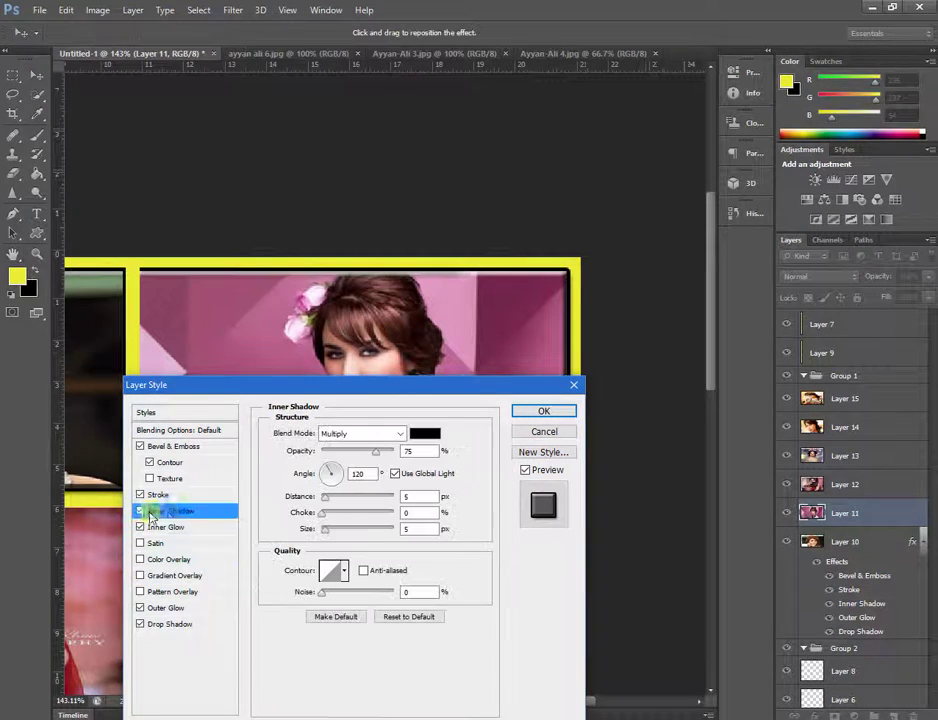
{"action": "left_click", "coordinate": [555, 413]}
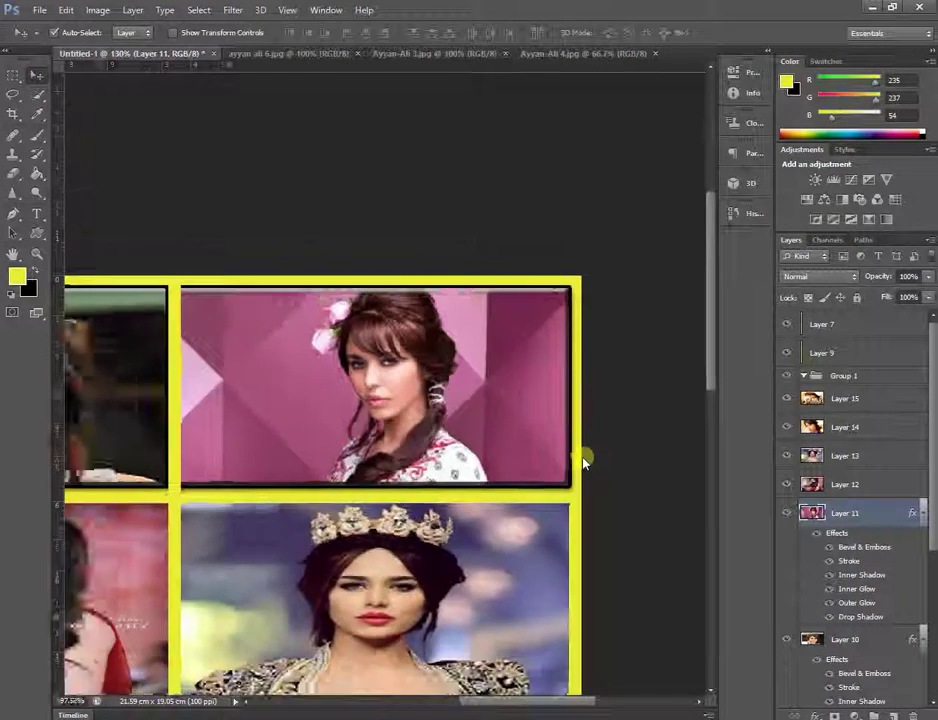
Fit the collage on screen, select Layer 12 for the middle-left photo, and zoom in
{"action": "key", "text": "ctrl+0"}
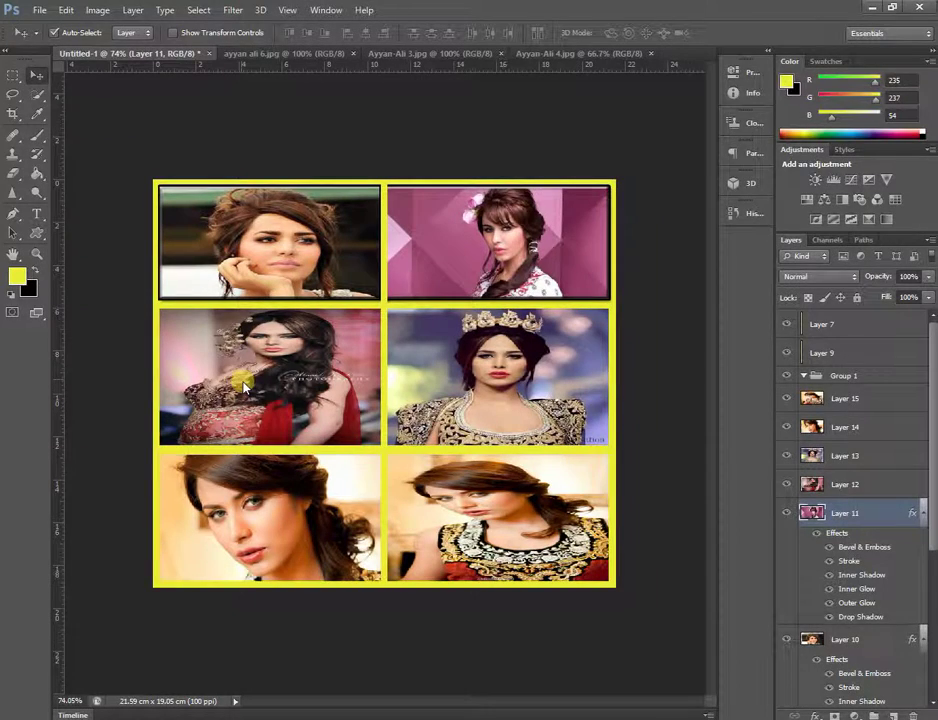
{"action": "left_click", "coordinate": [845, 484]}
{"action": "scroll", "coordinate": [187, 393], "scroll_direction": "up", "scroll_amount": 3}
{"action": "scroll", "coordinate": [187, 393], "scroll_direction": "up", "scroll_amount": 2}
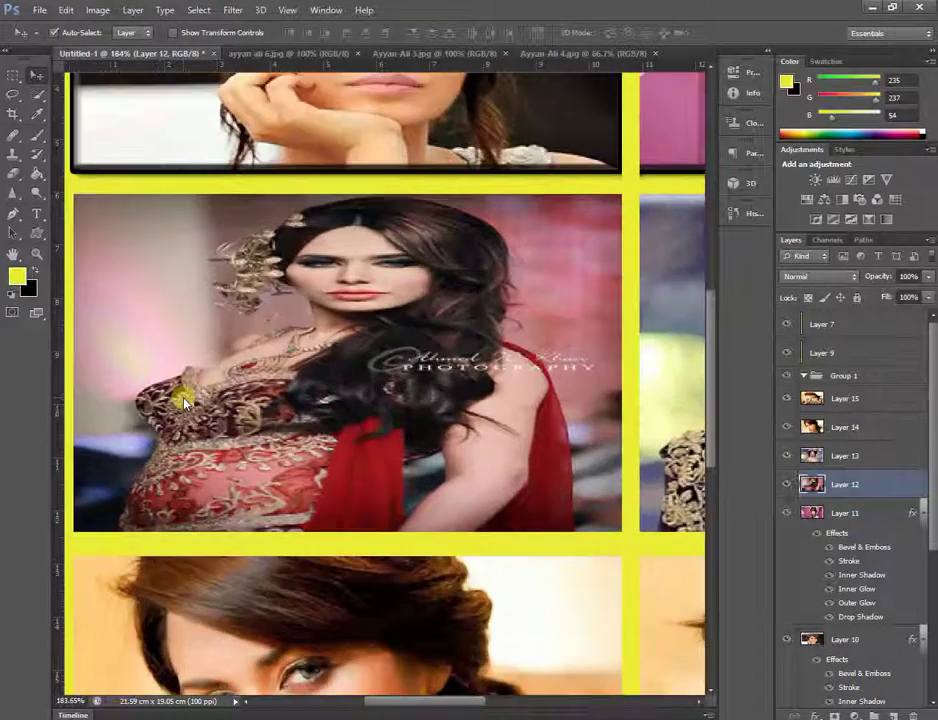
{"action": "left_click", "coordinate": [133, 10]}
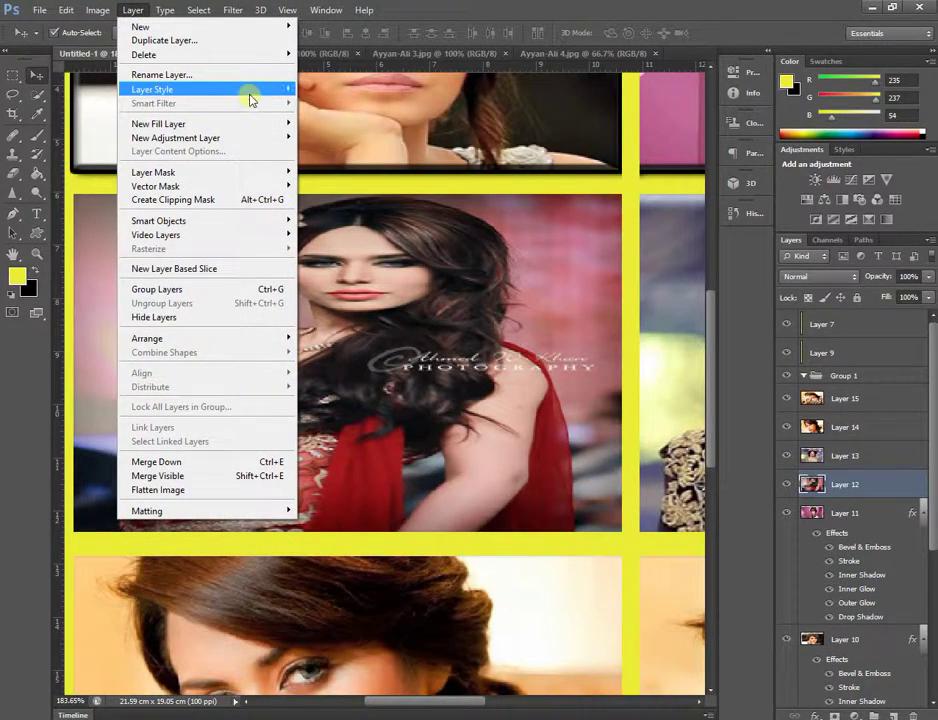
{"action": "mouse_move", "coordinate": [152, 89]}
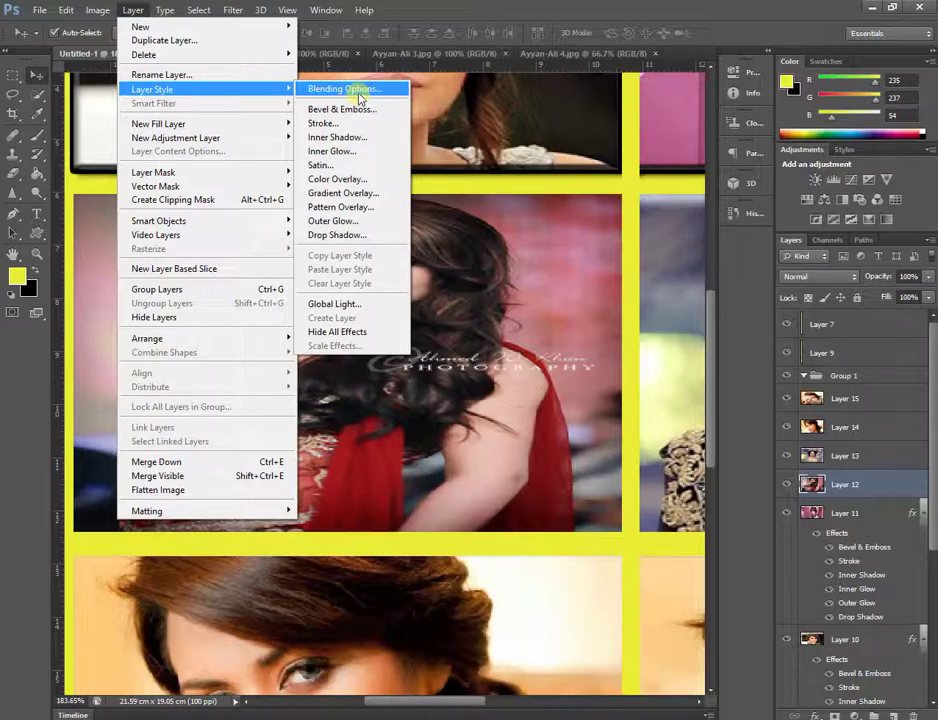
Give Layer 12 a bevel with contour and a black stroke, trying then removing a texture
{"action": "left_click", "coordinate": [345, 89]}
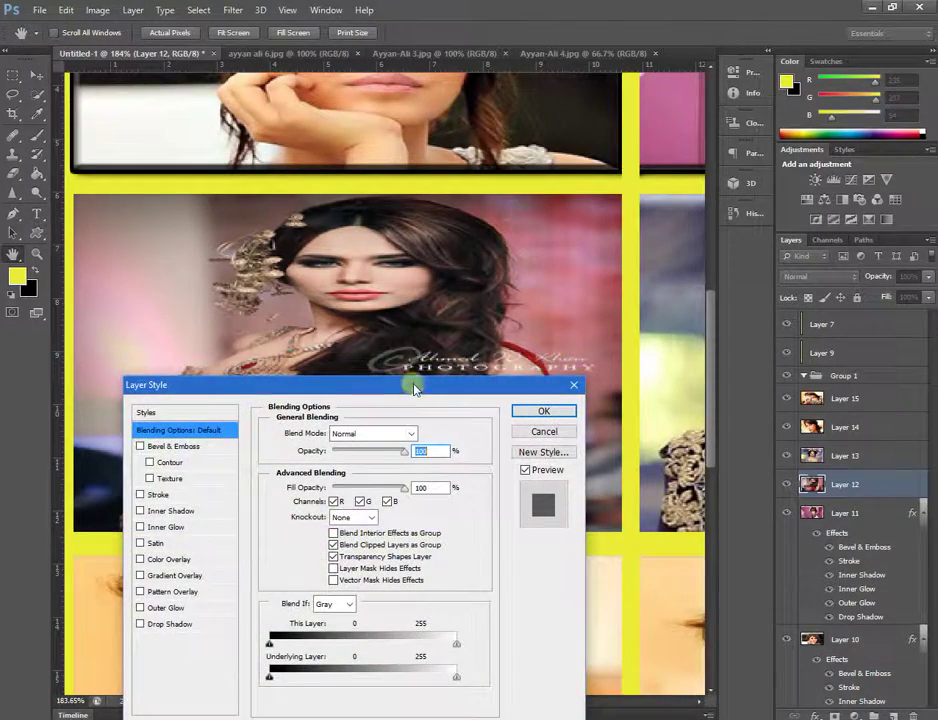
{"action": "left_click_drag", "start_coordinate": [412, 383], "coordinate": [779, 374]}
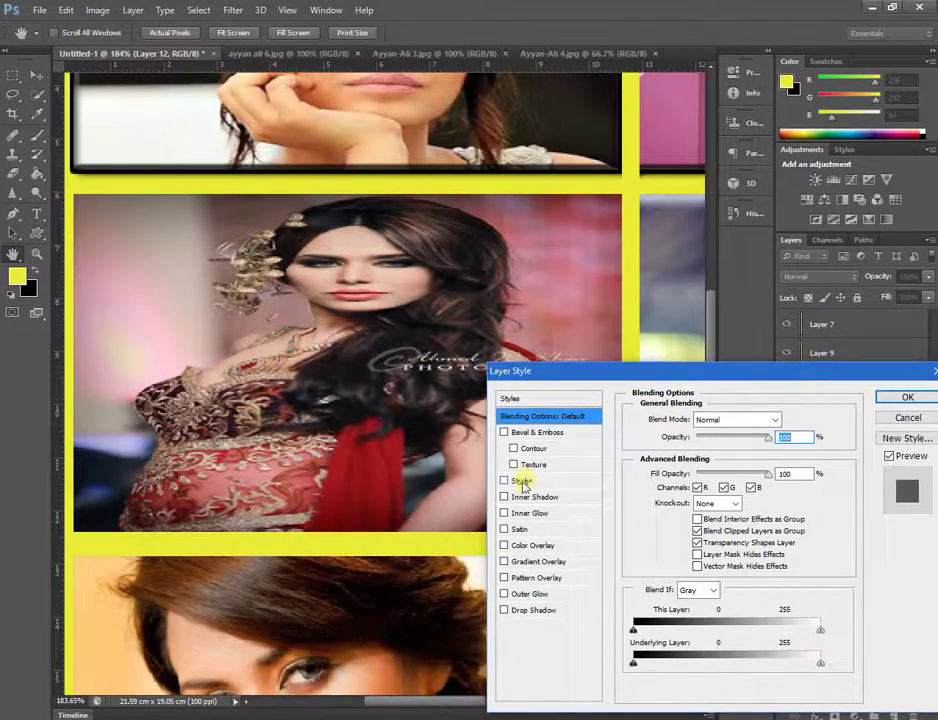
{"action": "left_click", "coordinate": [525, 450]}
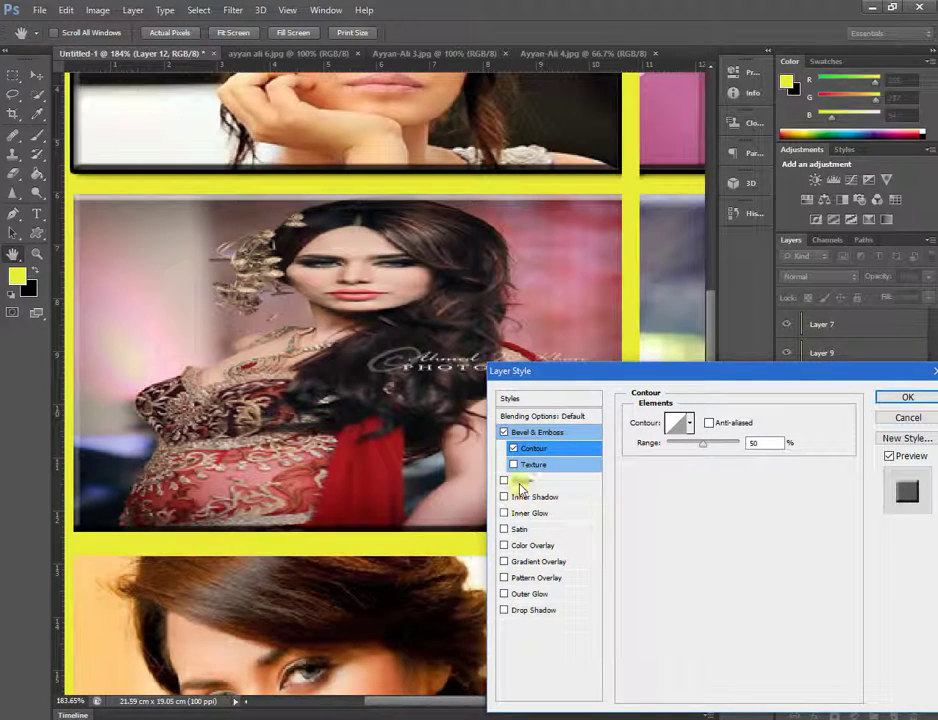
{"action": "left_click", "coordinate": [520, 482]}
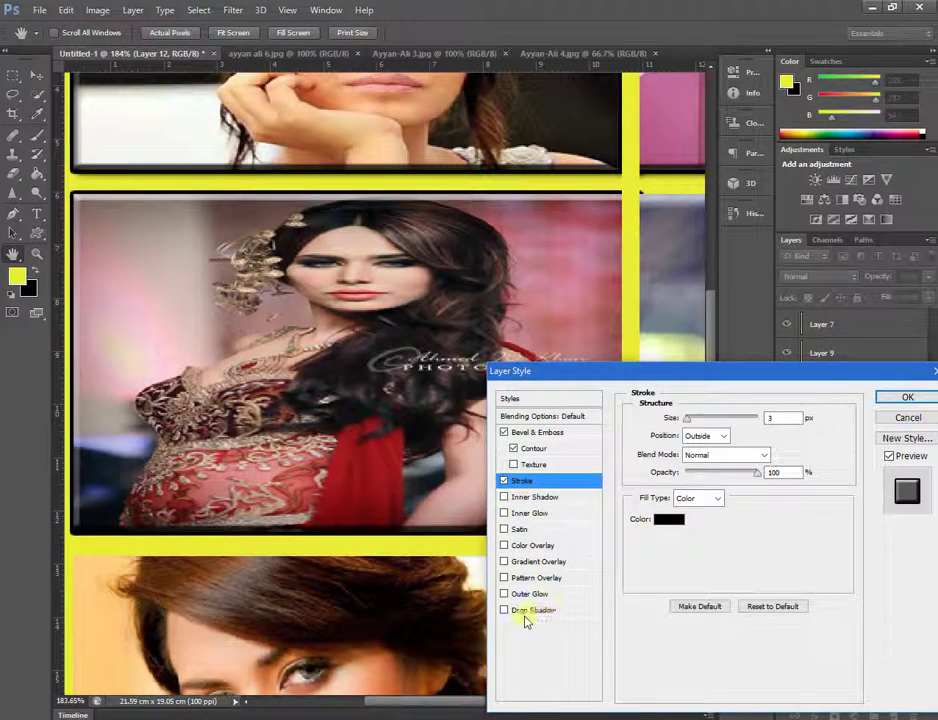
{"action": "left_click", "coordinate": [513, 464]}
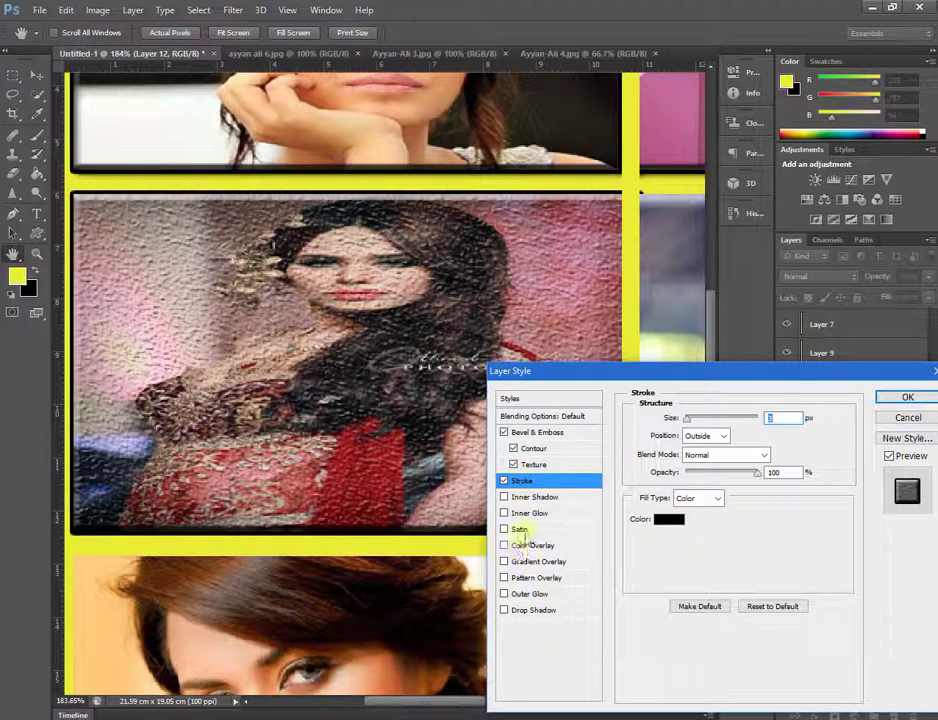
{"action": "left_click", "coordinate": [513, 464]}
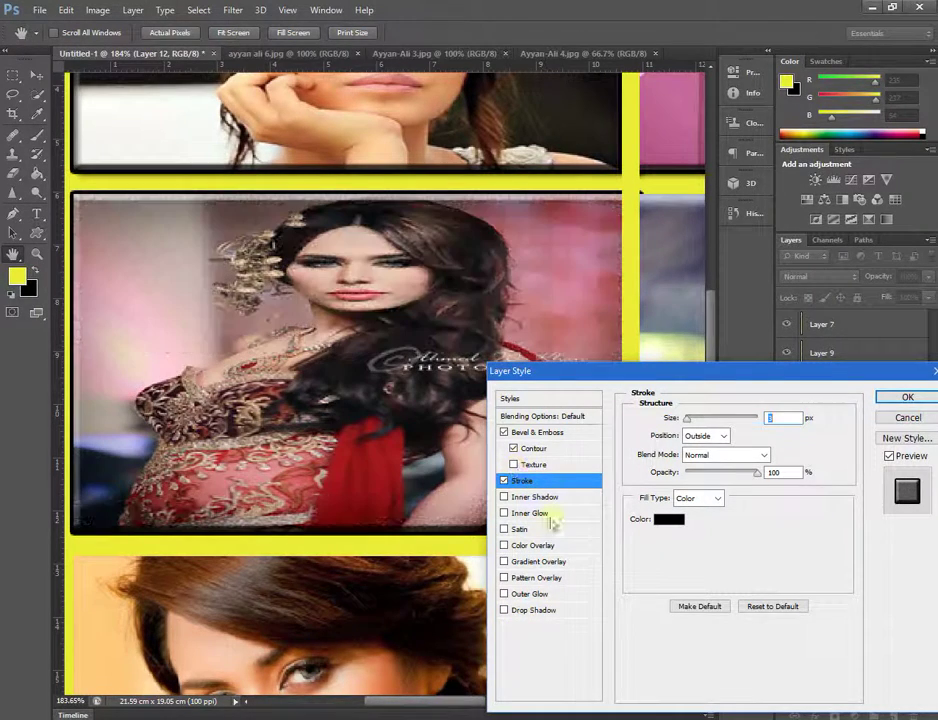
Add drop shadow, inner shadow, inner glow and outer glow, apply, and fit the collage
{"action": "left_click", "coordinate": [533, 610]}
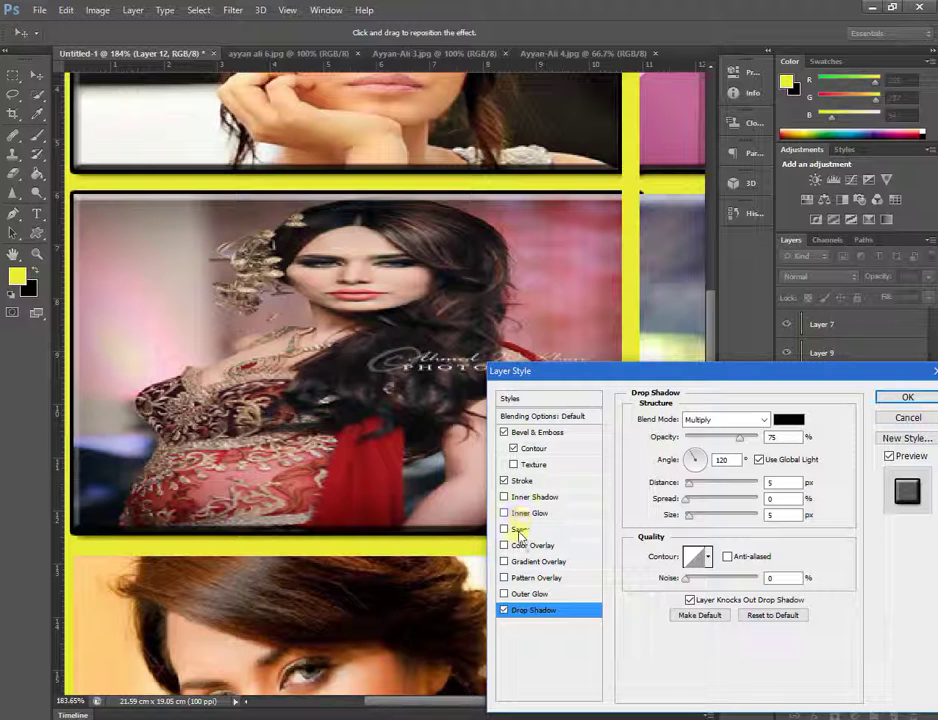
{"action": "left_click", "coordinate": [521, 497]}
{"action": "left_click", "coordinate": [520, 513]}
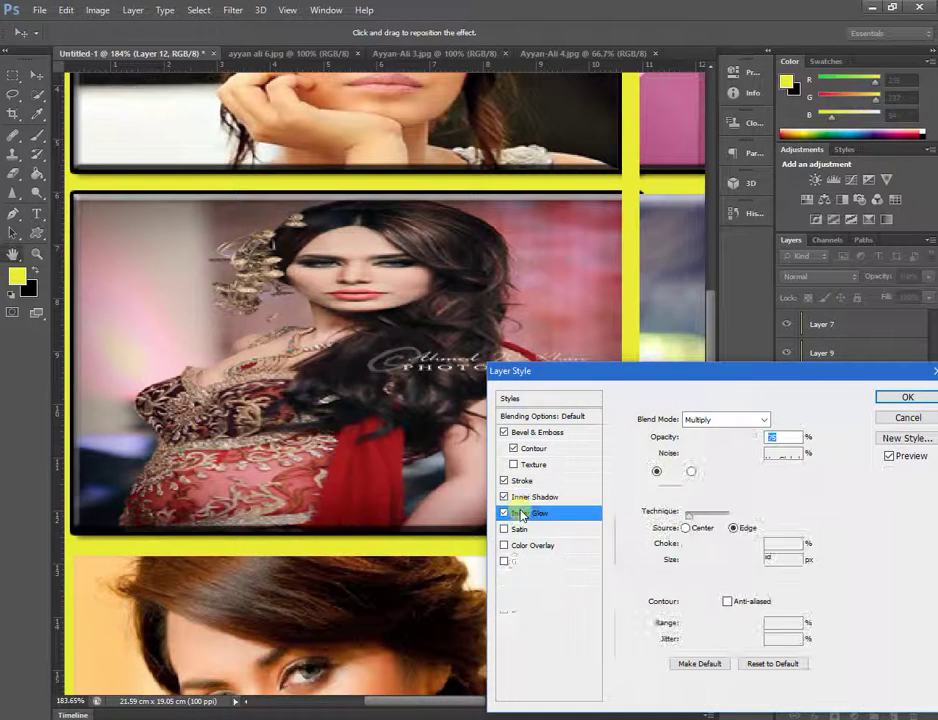
{"action": "left_click", "coordinate": [510, 594]}
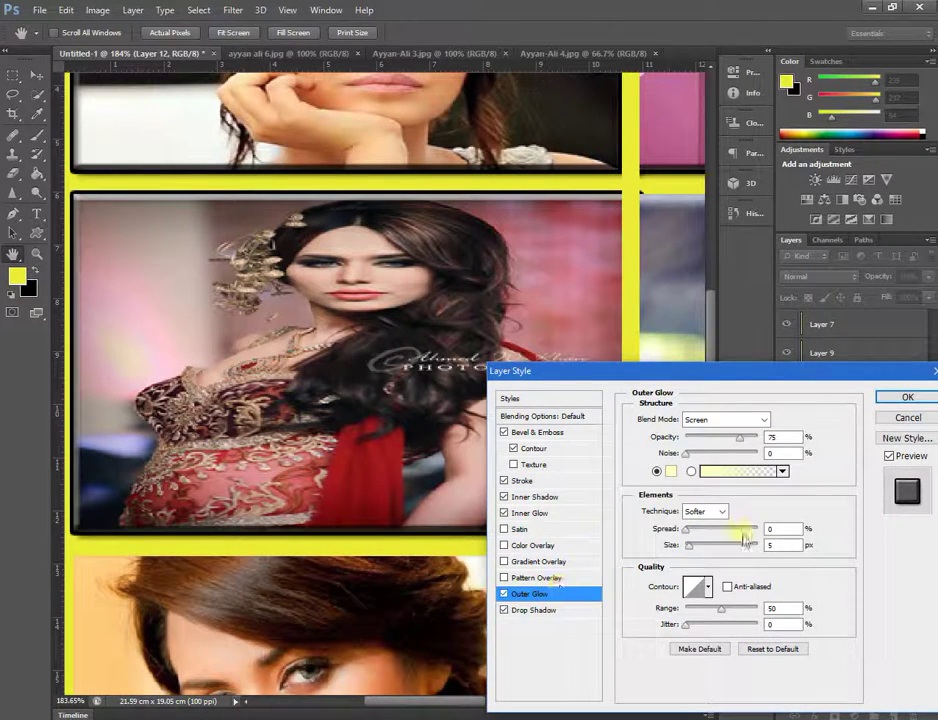
{"action": "left_click_drag", "start_coordinate": [776, 385], "coordinate": [540, 390]}
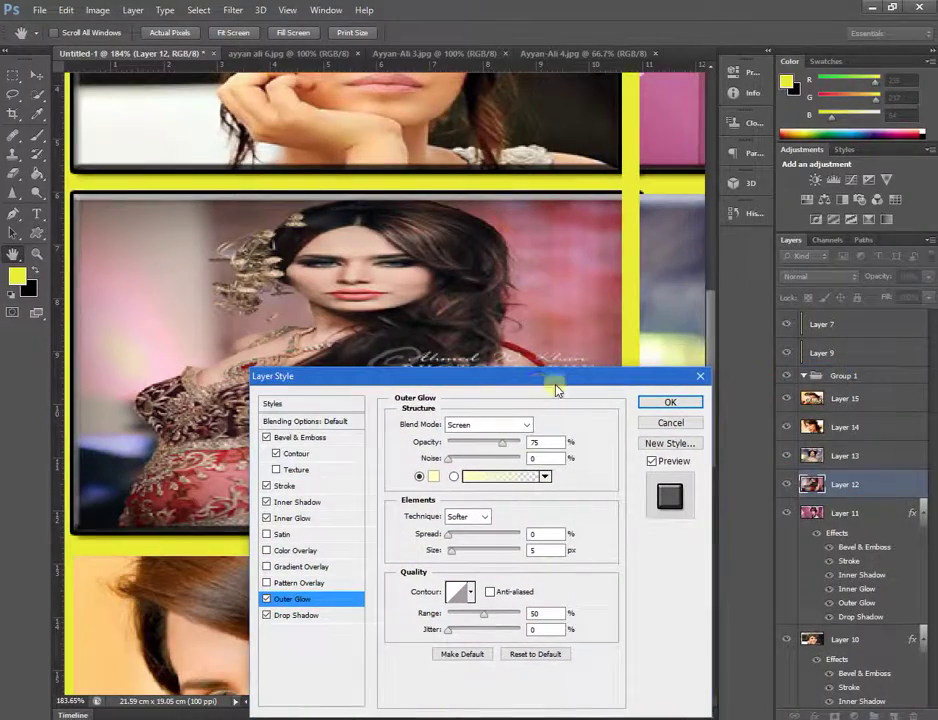
{"action": "left_click", "coordinate": [670, 402]}
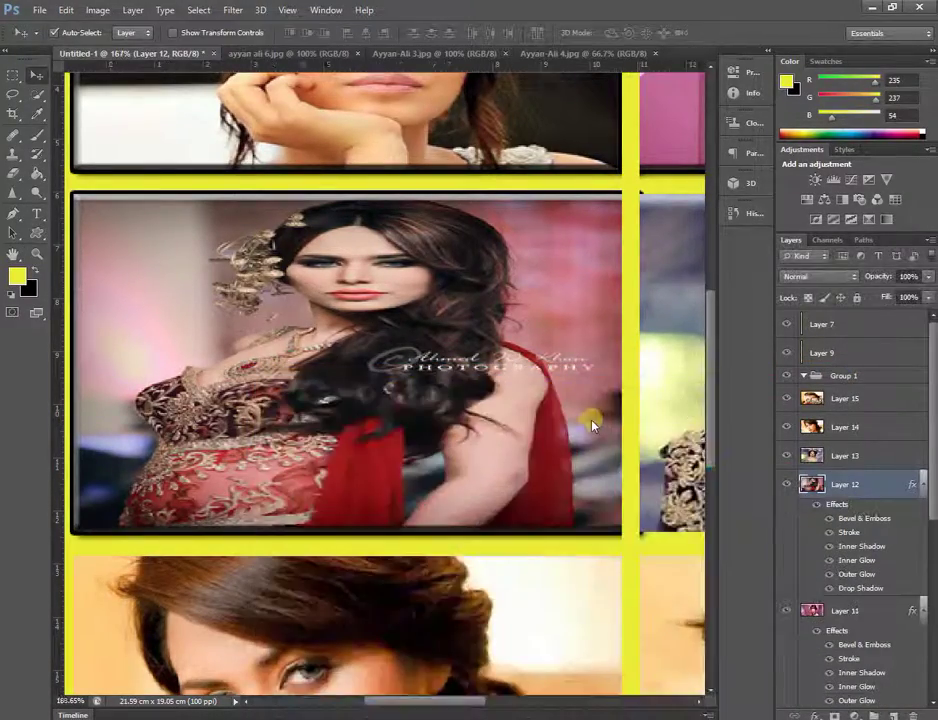
{"action": "key", "text": "ctrl+0"}
Select Layer 13, the crowned woman's photo, and zoom in on it
{"action": "left_click", "coordinate": [878, 458]}
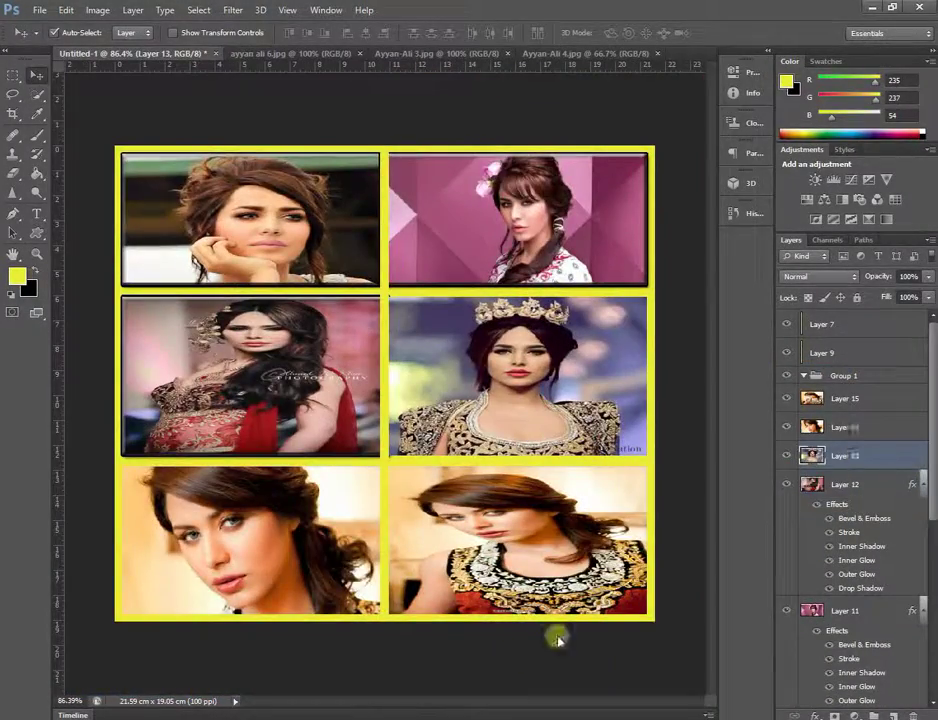
{"action": "scroll", "coordinate": [609, 634], "scroll_direction": "down", "scroll_amount": 2}
{"action": "scroll", "coordinate": [609, 634], "scroll_direction": "up", "scroll_amount": 3}
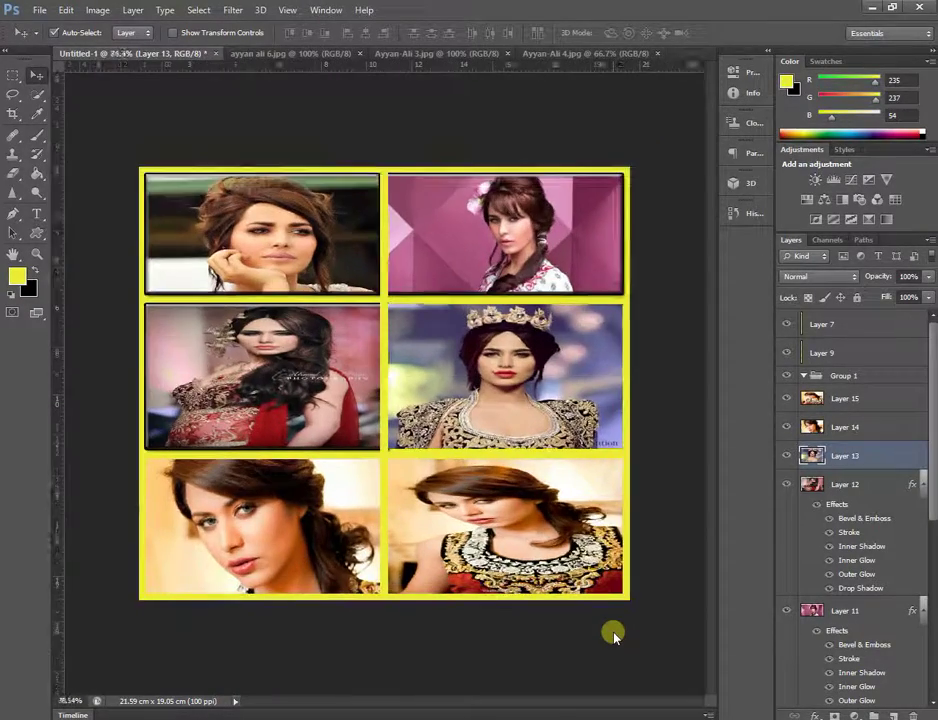
{"action": "scroll", "coordinate": [609, 634], "scroll_direction": "up", "scroll_amount": 3}
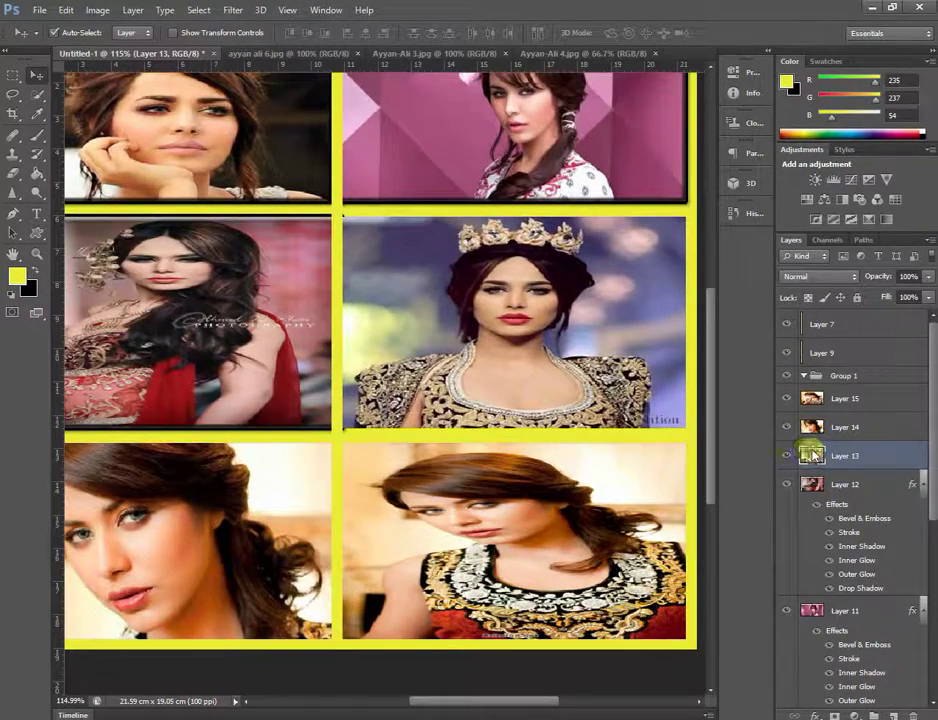
{"action": "scroll", "coordinate": [551, 379], "scroll_direction": "up", "scroll_amount": 1}
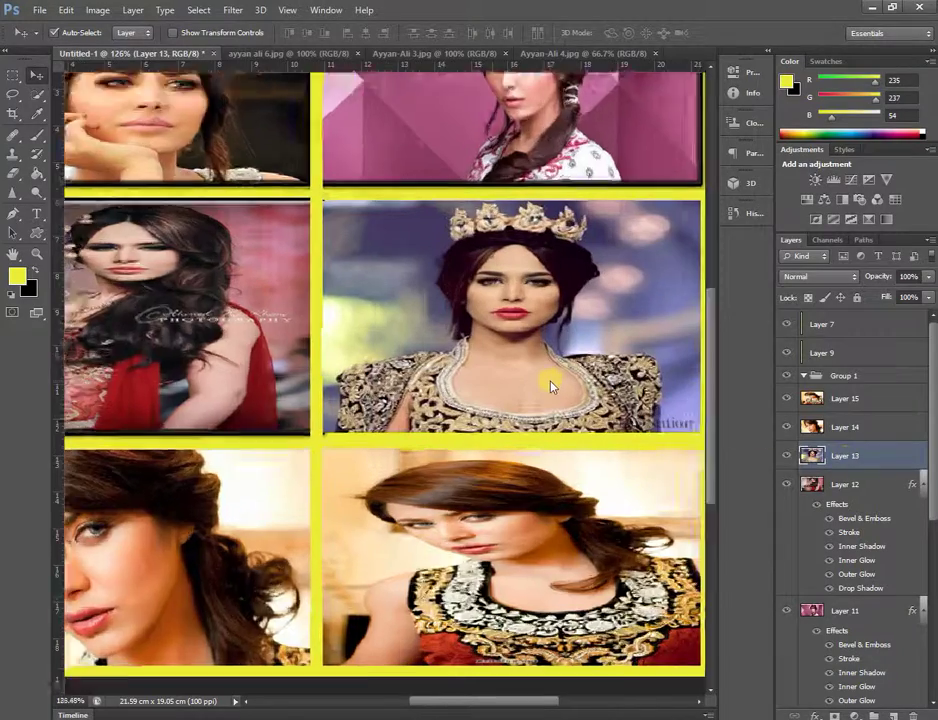
{"action": "scroll", "coordinate": [551, 379], "scroll_direction": "up", "scroll_amount": 2}
{"action": "left_click_drag", "start_coordinate": [467, 705], "coordinate": [490, 705]}
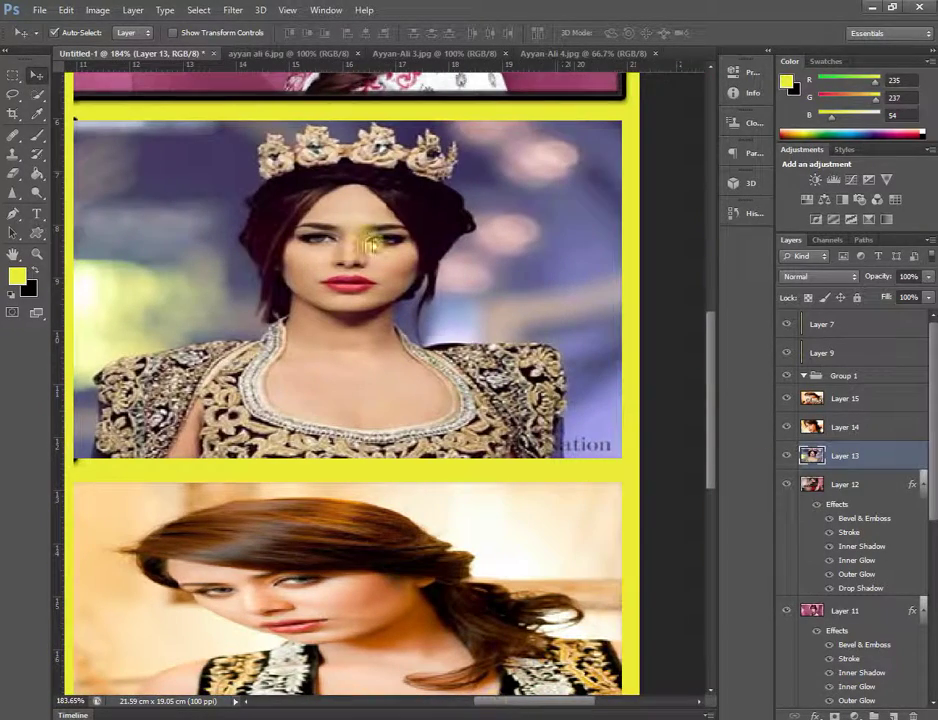
{"action": "left_click", "coordinate": [138, 13]}
{"action": "mouse_move", "coordinate": [160, 89]}
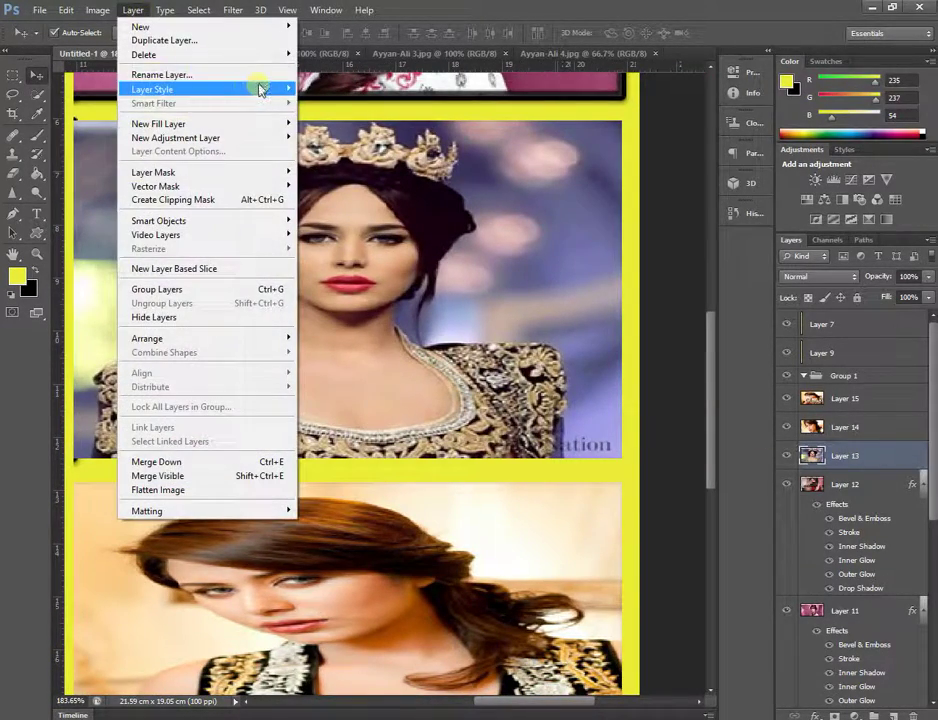
Enable bevel, stroke, inner shadow, inner glow, outer glow and drop shadow on Layer 13
{"action": "left_click", "coordinate": [328, 89]}
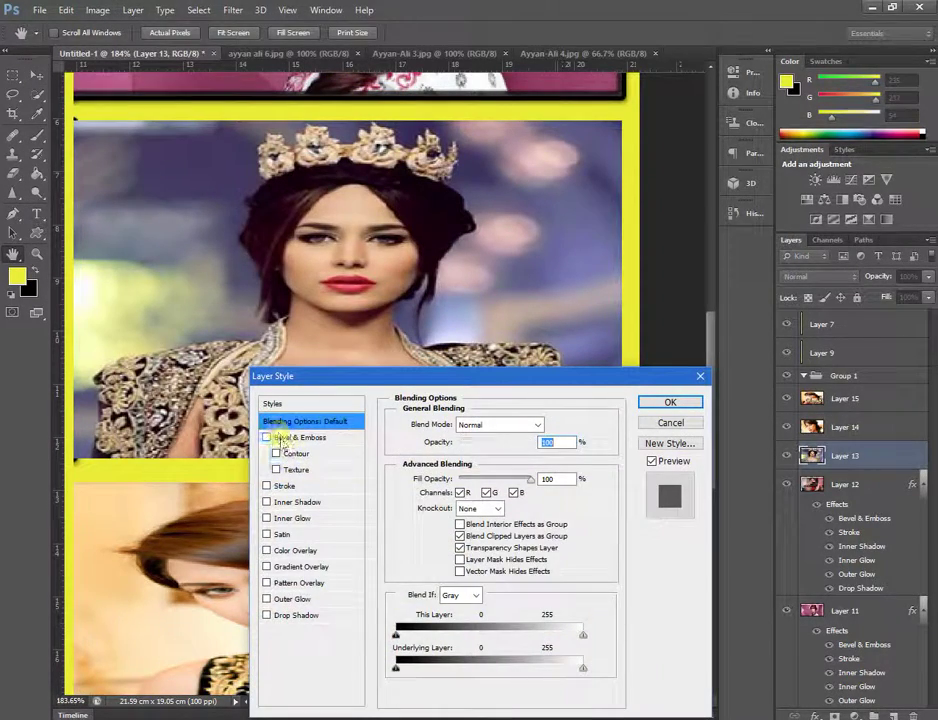
{"action": "left_click", "coordinate": [288, 438]}
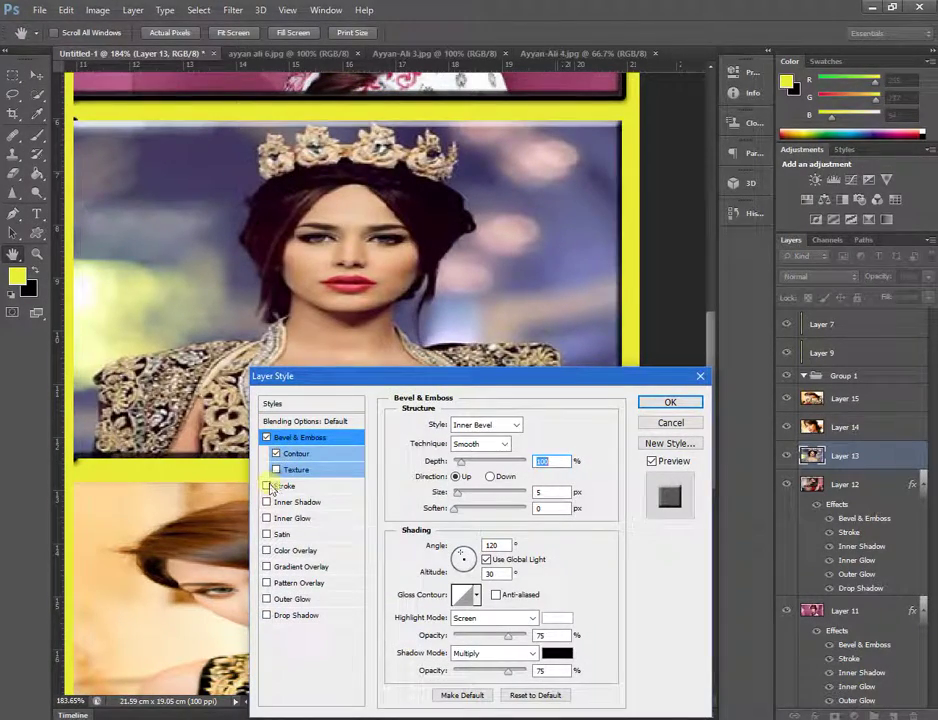
{"action": "left_click", "coordinate": [266, 486]}
{"action": "left_click", "coordinate": [266, 502]}
{"action": "left_click", "coordinate": [266, 518]}
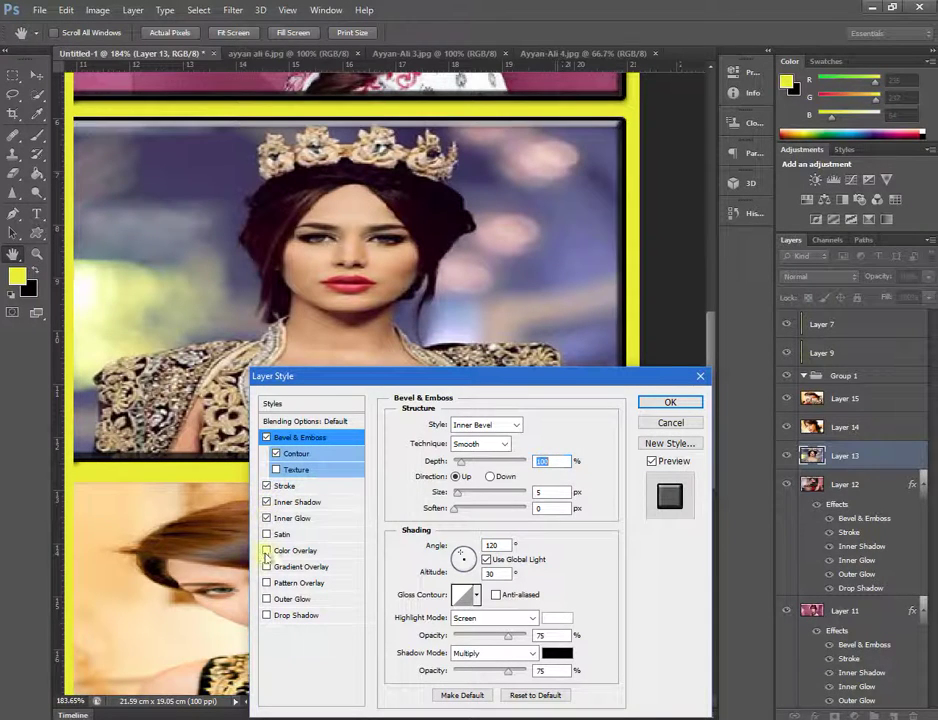
{"action": "left_click", "coordinate": [266, 615]}
{"action": "left_click", "coordinate": [266, 599]}
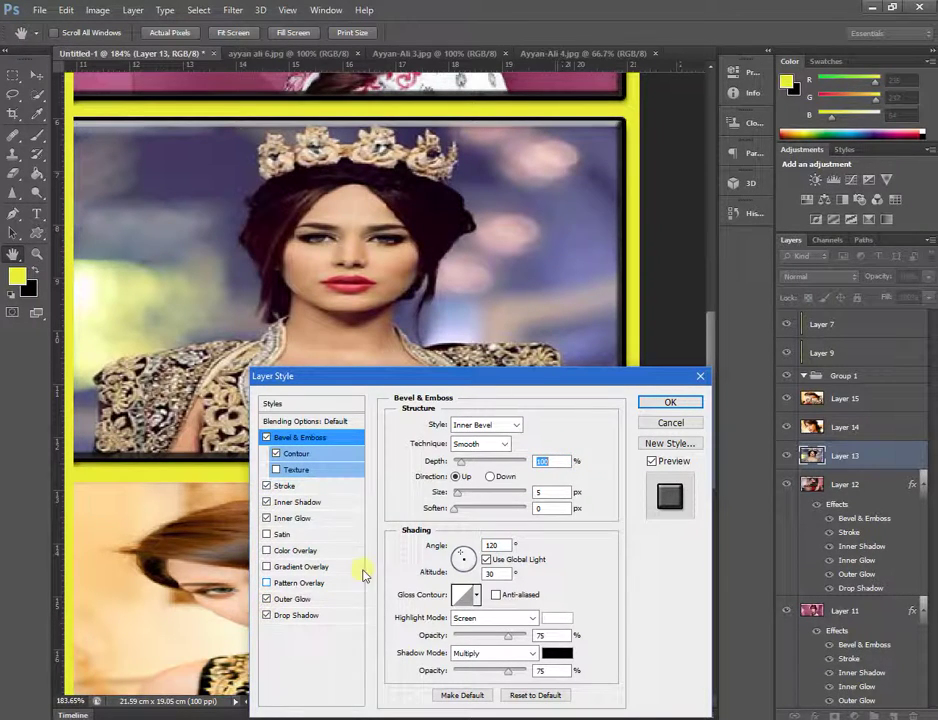
Confirm the crowned photo's effects and select Layer 14, the bottom-left photo
{"action": "key", "text": "v"}
{"action": "left_click", "coordinate": [669, 401]}
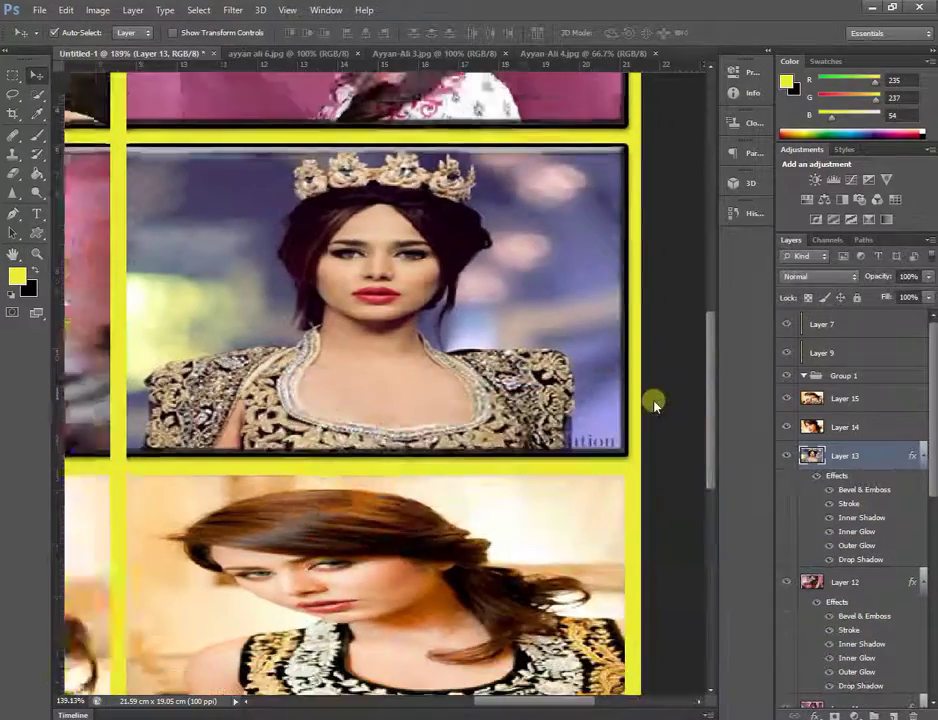
{"action": "scroll", "coordinate": [660, 405], "scroll_direction": "down", "scroll_amount": 3}
{"action": "left_click", "coordinate": [833, 427]}
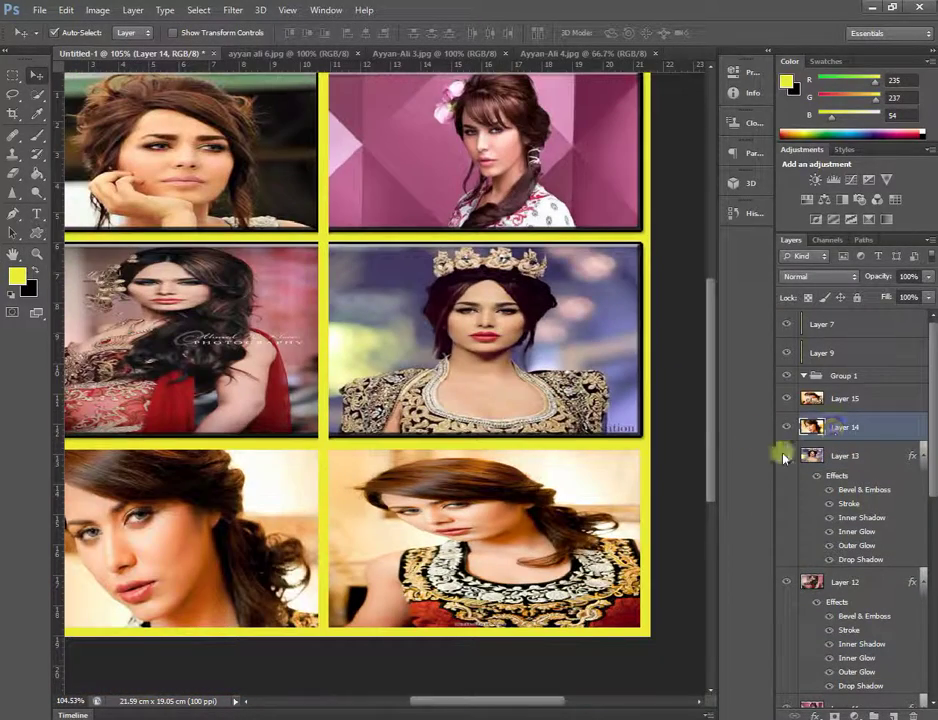
{"action": "left_click_drag", "start_coordinate": [509, 701], "coordinate": [442, 701]}
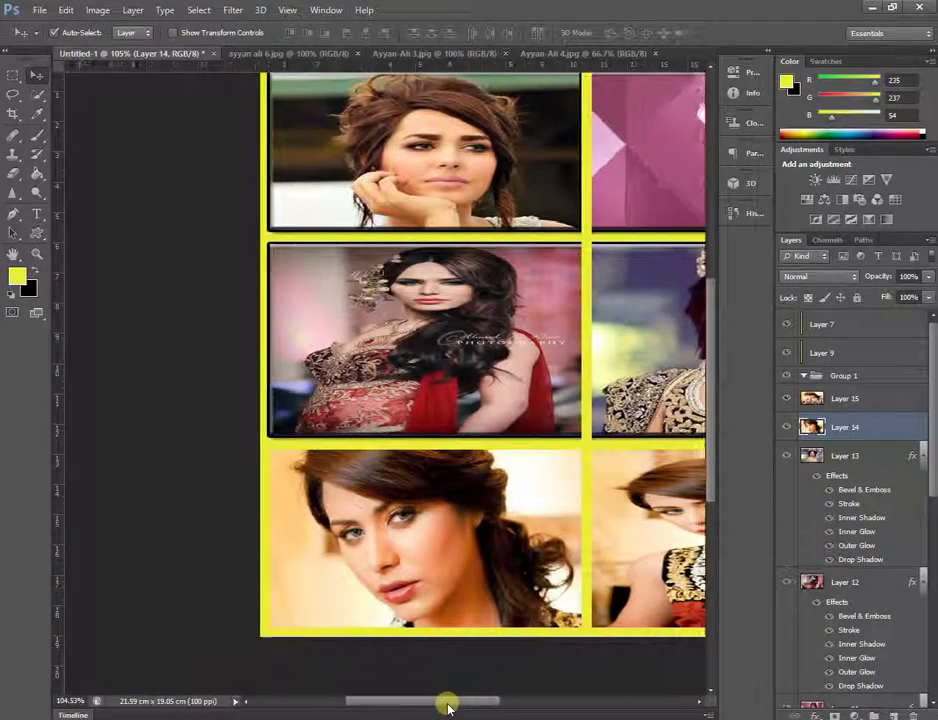
{"action": "scroll", "coordinate": [418, 508], "scroll_direction": "up", "scroll_amount": 3}
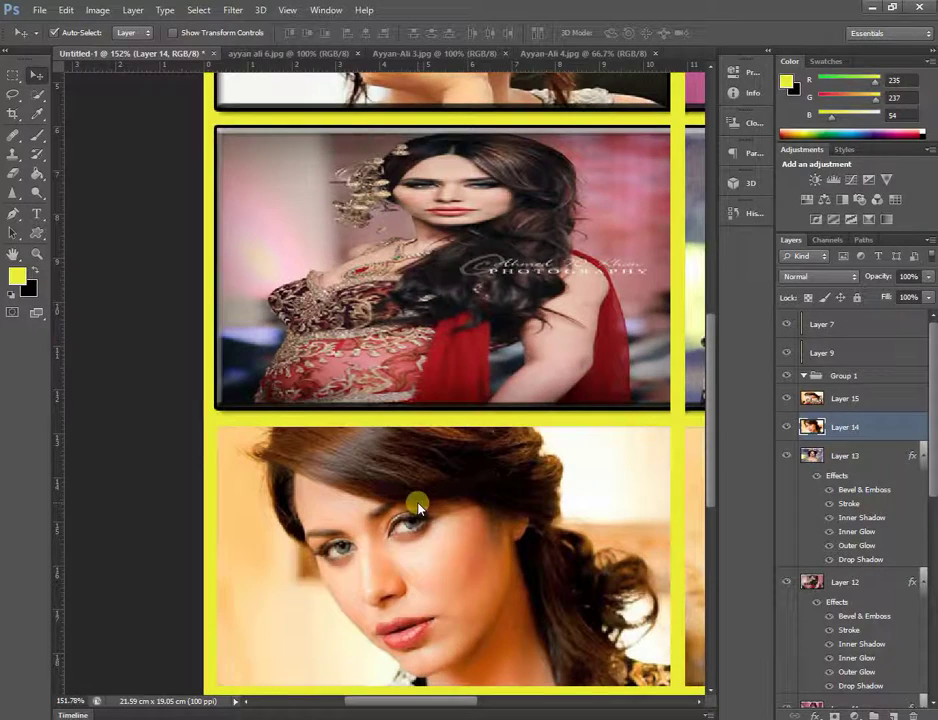
{"action": "left_click", "coordinate": [133, 10]}
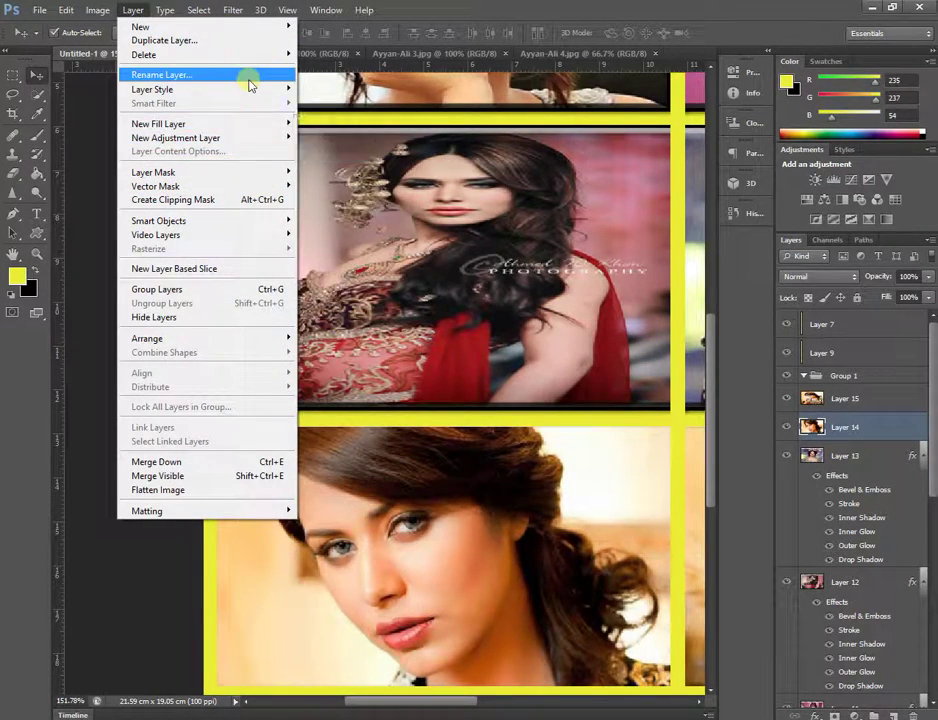
Enable bevel and emboss with contour on Layer 14, briefly adding a texture
{"action": "mouse_move", "coordinate": [152, 89]}
{"action": "left_click", "coordinate": [340, 88]}
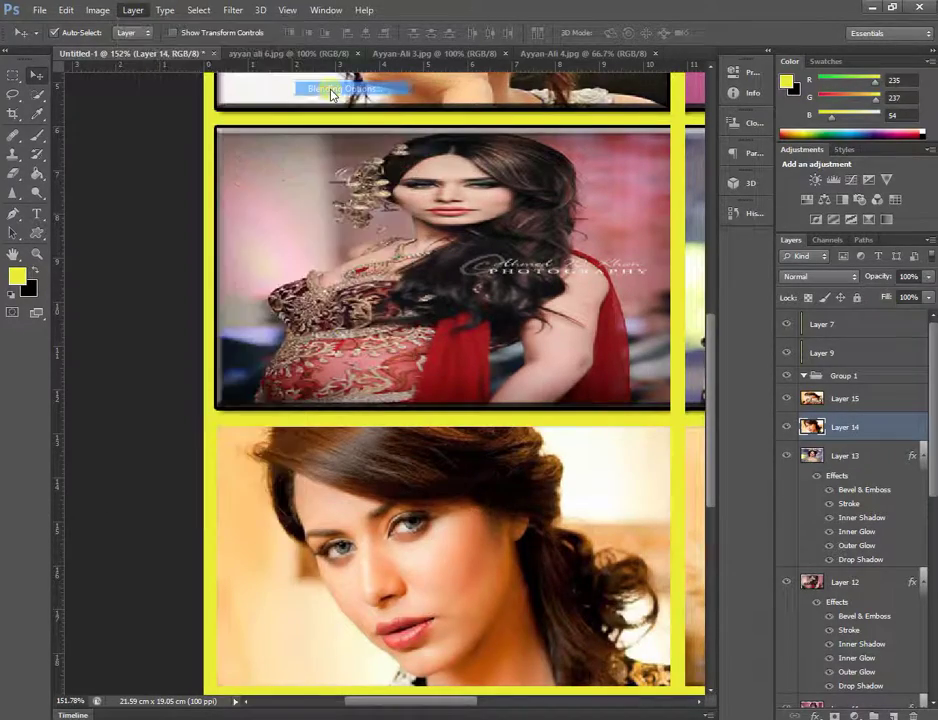
{"action": "left_click_drag", "start_coordinate": [476, 384], "coordinate": [740, 307]}
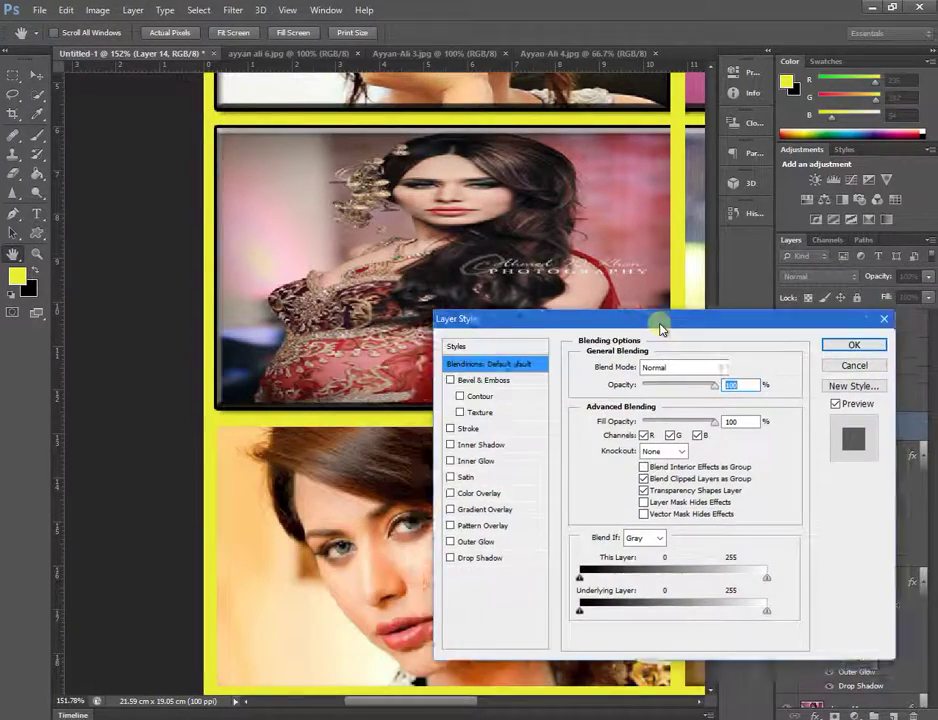
{"action": "left_click", "coordinate": [543, 362]}
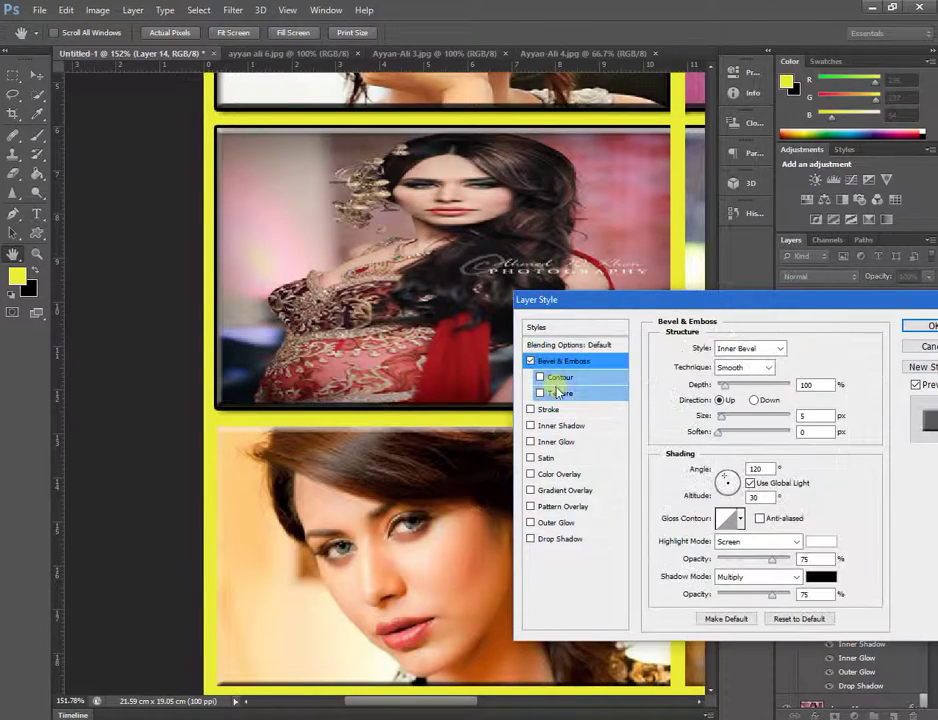
{"action": "left_click", "coordinate": [557, 393]}
{"action": "left_click", "coordinate": [561, 378]}
{"action": "left_click", "coordinate": [568, 394]}
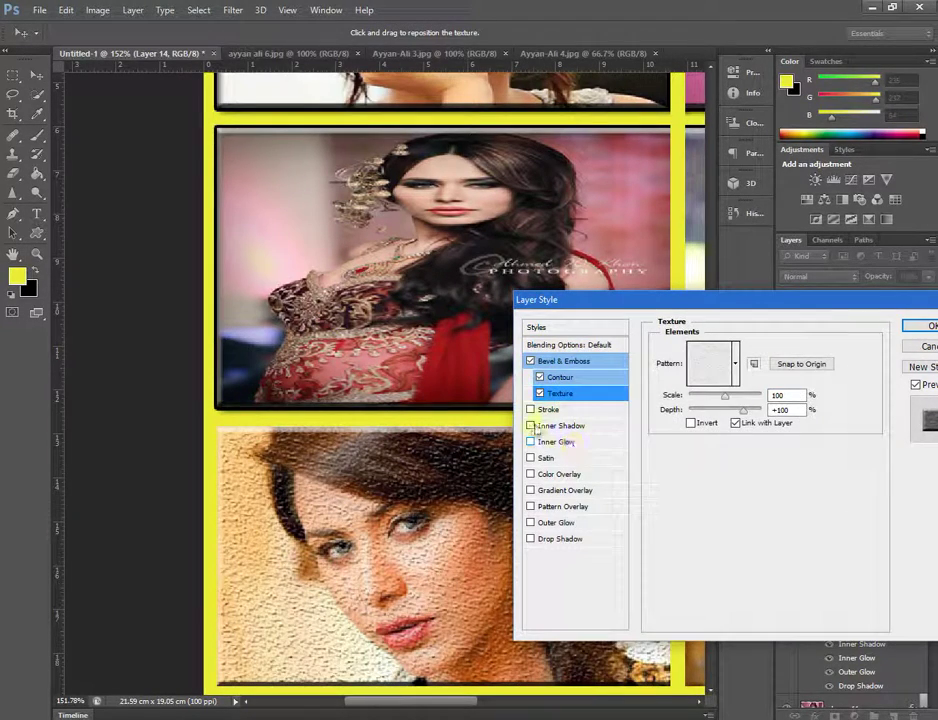
Add a stroke and inner glow to Layer 14, removing the trial texture and satin
{"action": "left_click", "coordinate": [541, 426]}
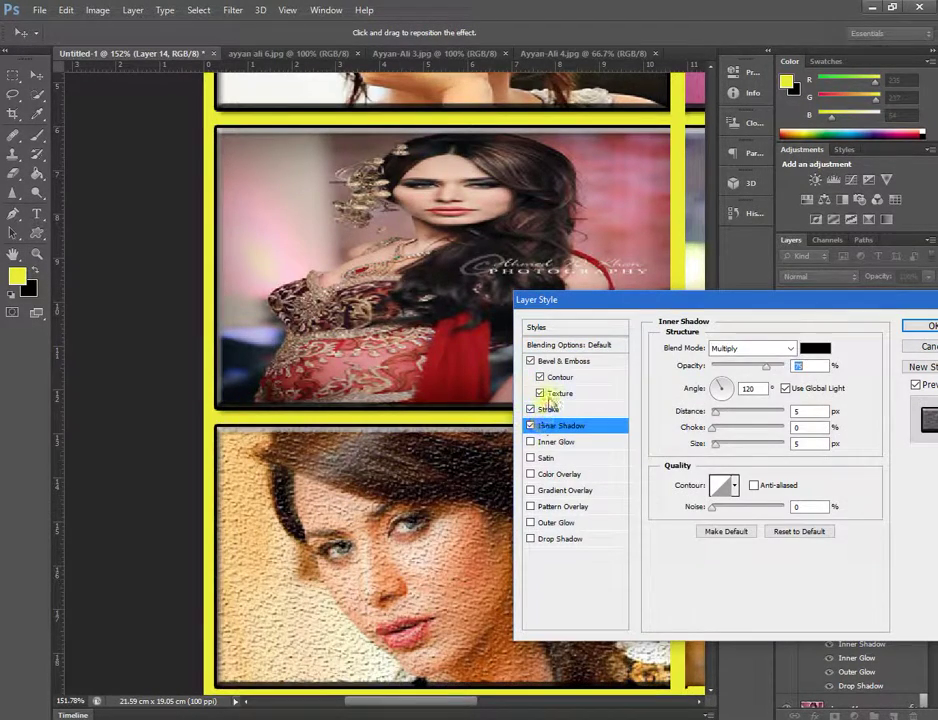
{"action": "left_click", "coordinate": [557, 393]}
{"action": "left_click", "coordinate": [540, 393]}
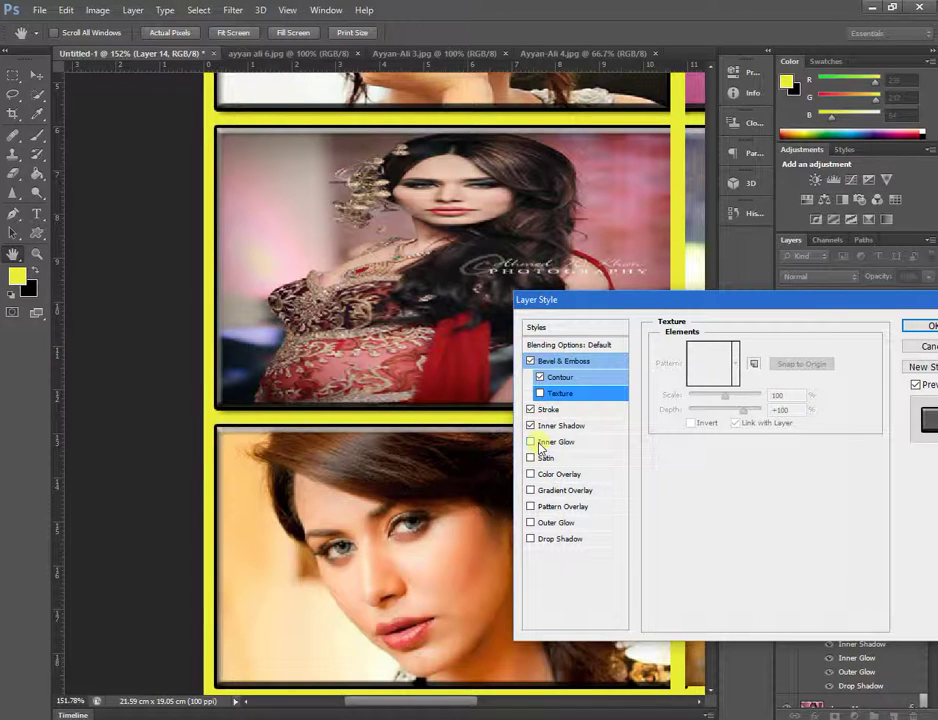
{"action": "left_click", "coordinate": [531, 442]}
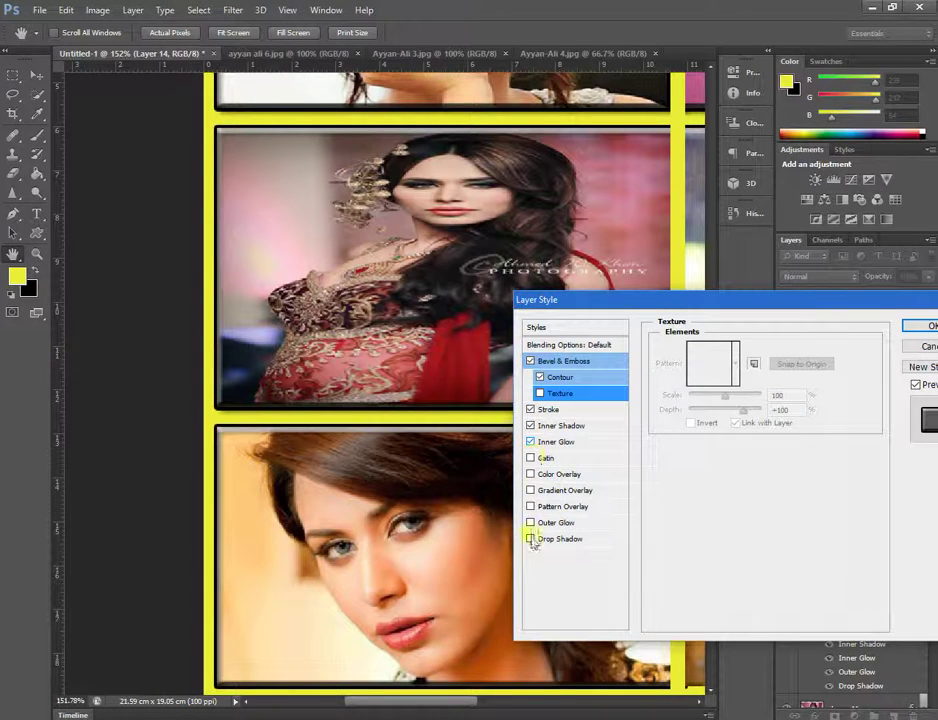
{"action": "left_click", "coordinate": [545, 460]}
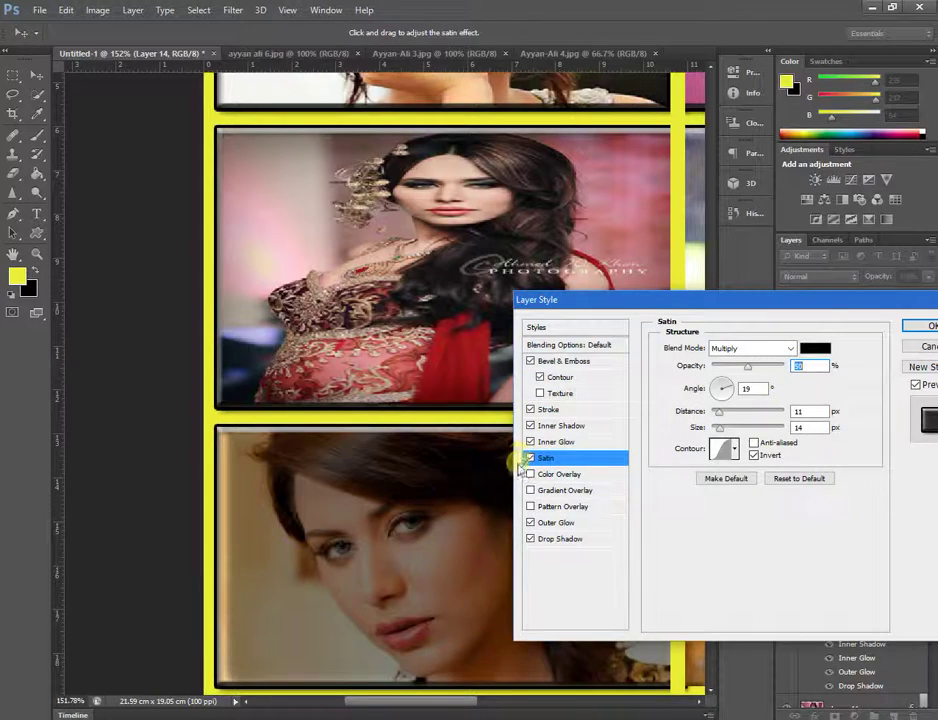
{"action": "left_click", "coordinate": [531, 458]}
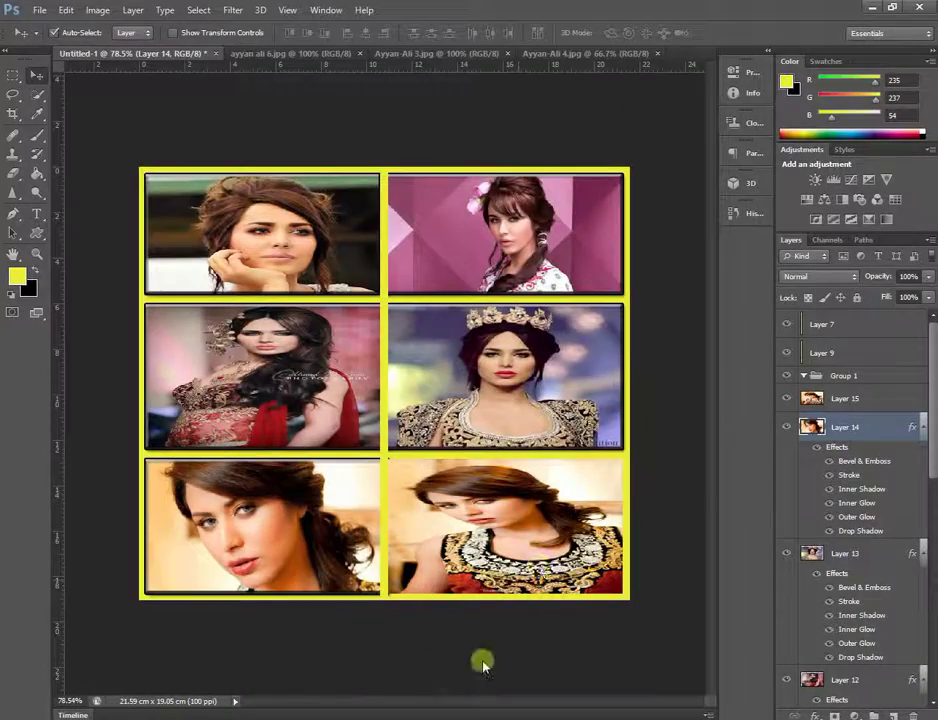
Select Layer 15, the bottom-right photo, and zoom in on it
{"action": "left_click", "coordinate": [845, 399]}
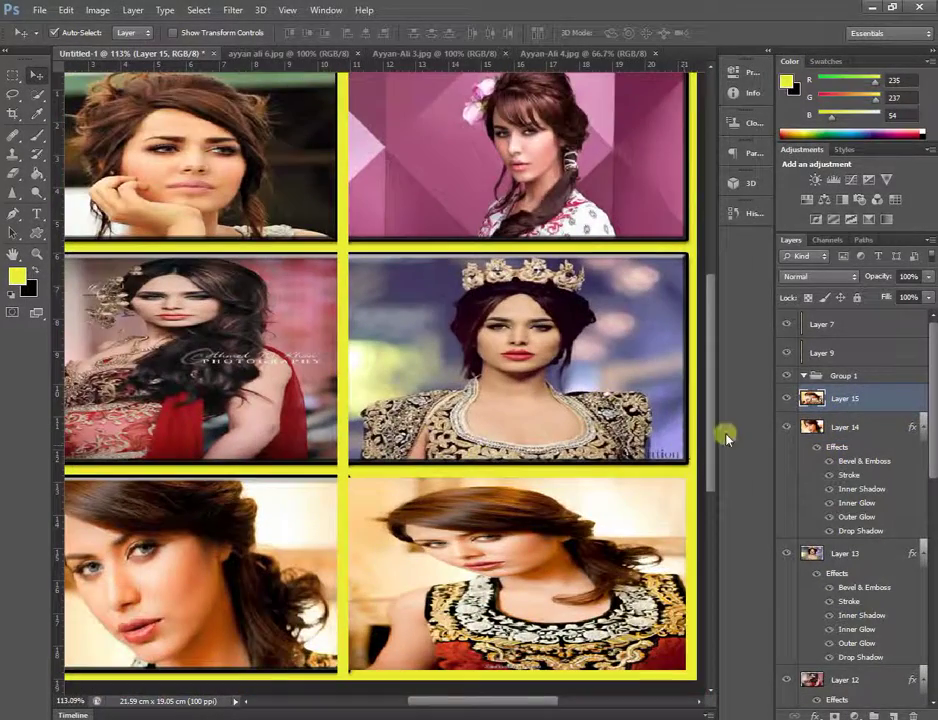
{"action": "scroll", "coordinate": [720, 440], "scroll_direction": "down", "scroll_amount": 2}
{"action": "scroll", "coordinate": [718, 447], "scroll_direction": "down", "scroll_amount": 3}
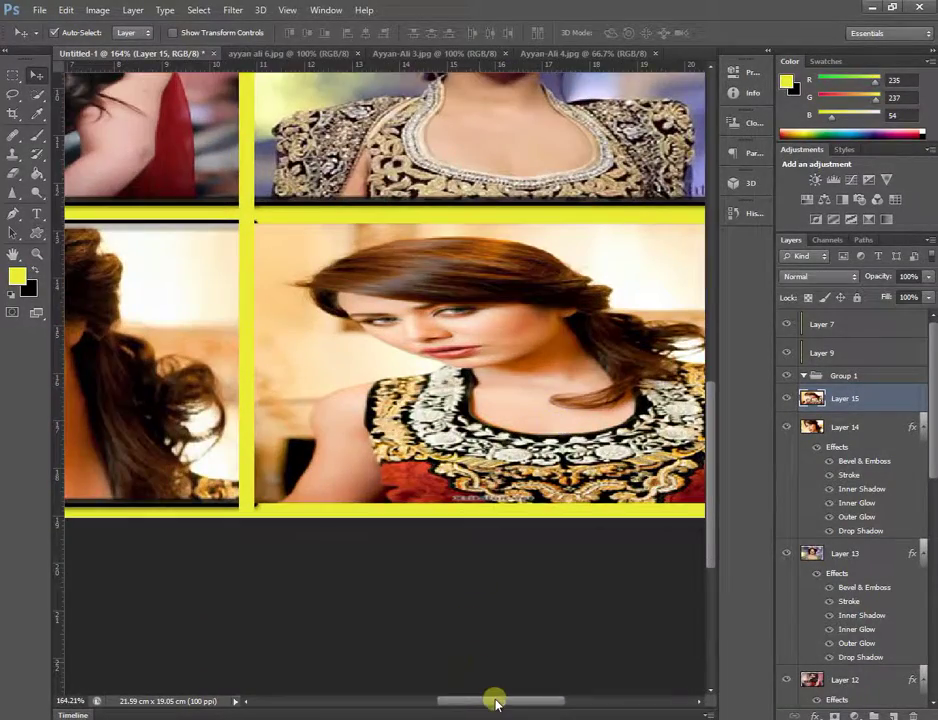
{"action": "left_click_drag", "start_coordinate": [496, 703], "coordinate": [518, 705]}
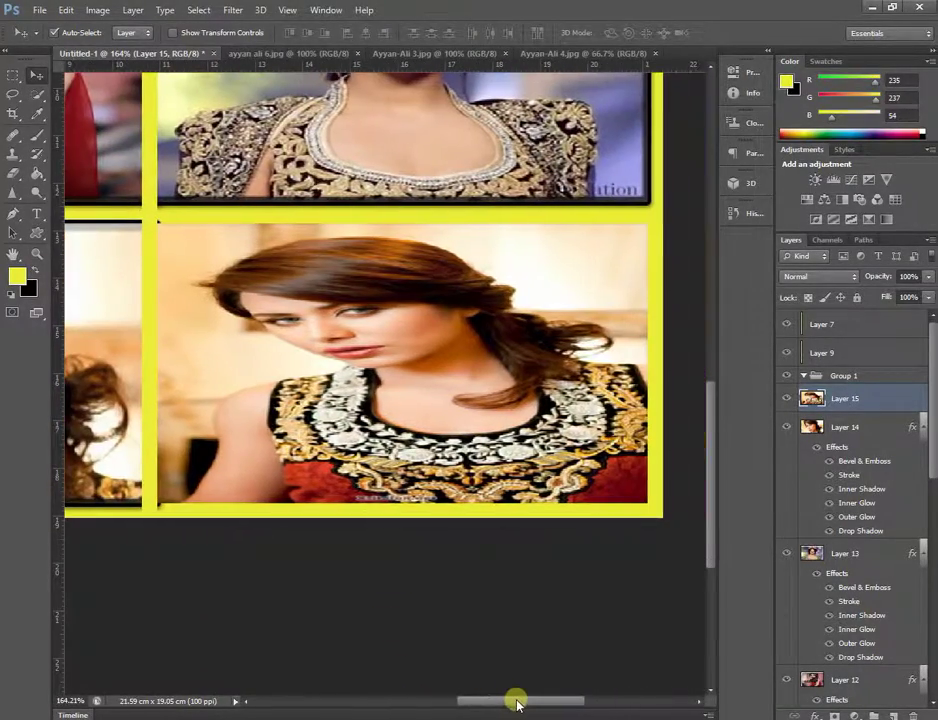
{"action": "left_click", "coordinate": [133, 10]}
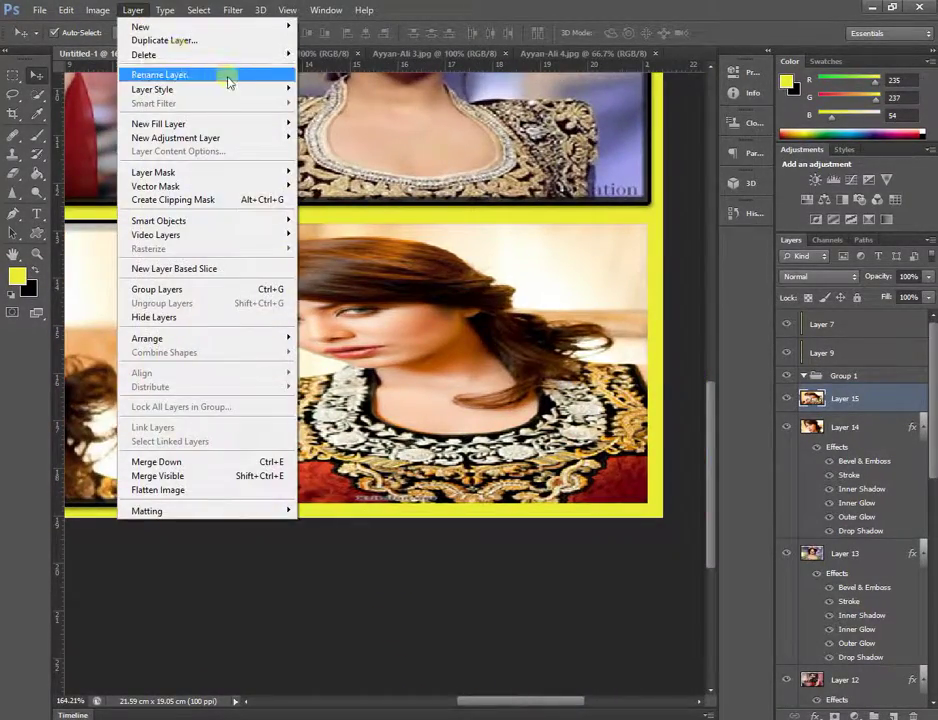
Apply bevel with contour, stroke, inner shadow and drop shadow to Layer 15
{"action": "mouse_move", "coordinate": [152, 89]}
{"action": "left_click", "coordinate": [325, 88]}
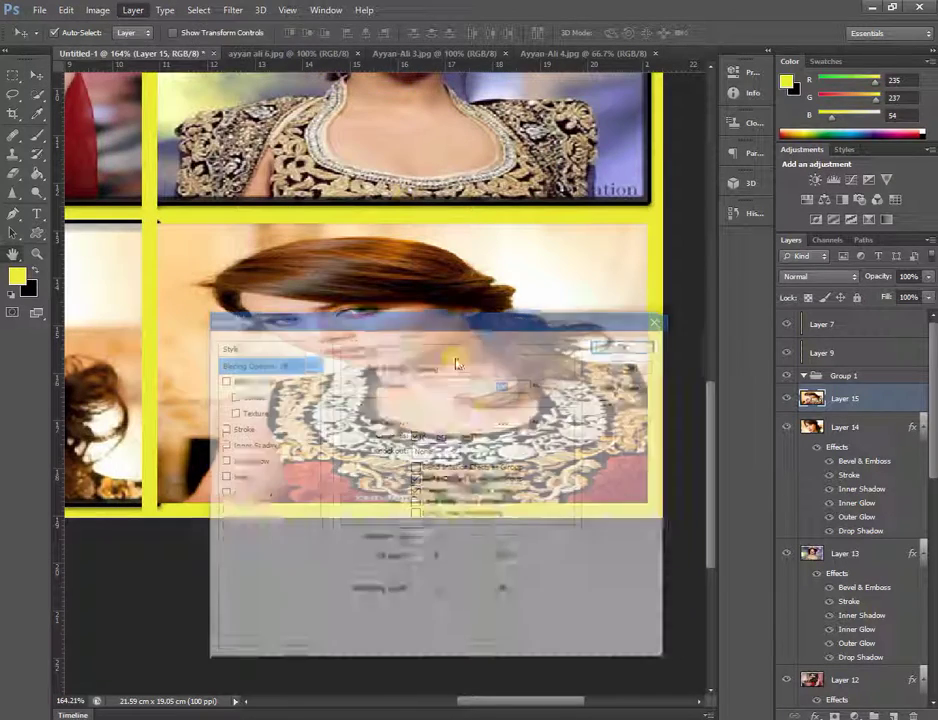
{"action": "left_click", "coordinate": [262, 382]}
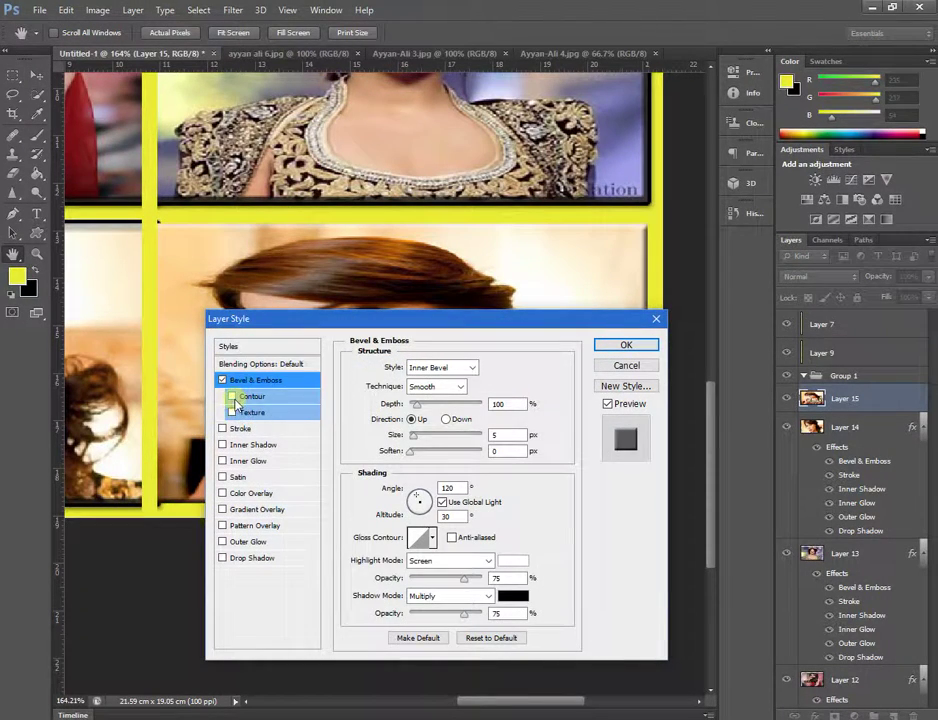
{"action": "left_click", "coordinate": [234, 398]}
{"action": "left_click", "coordinate": [223, 428]}
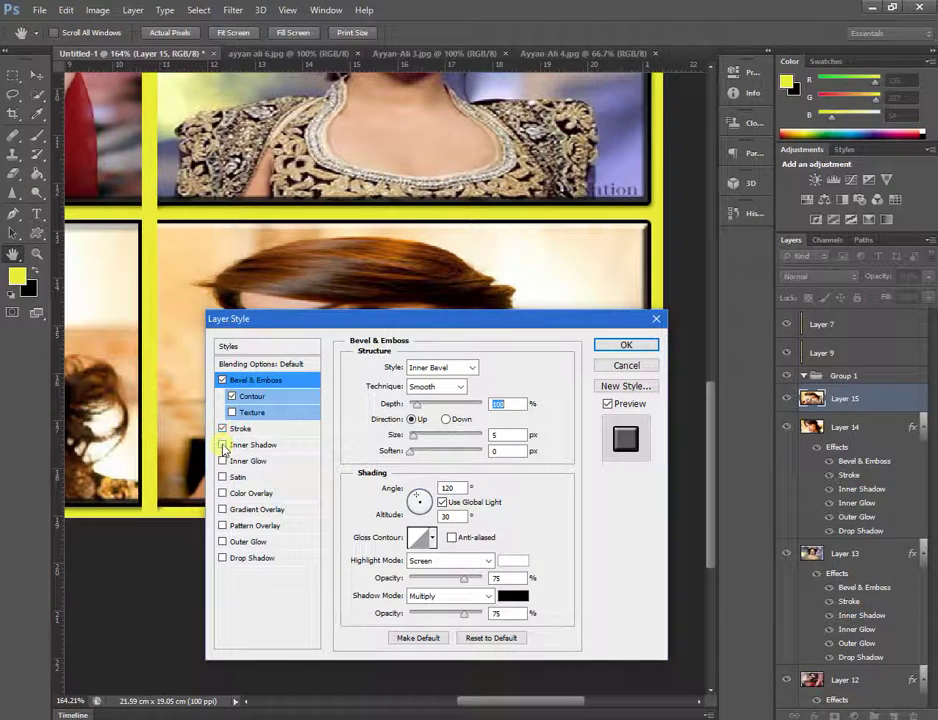
{"action": "left_click", "coordinate": [223, 444]}
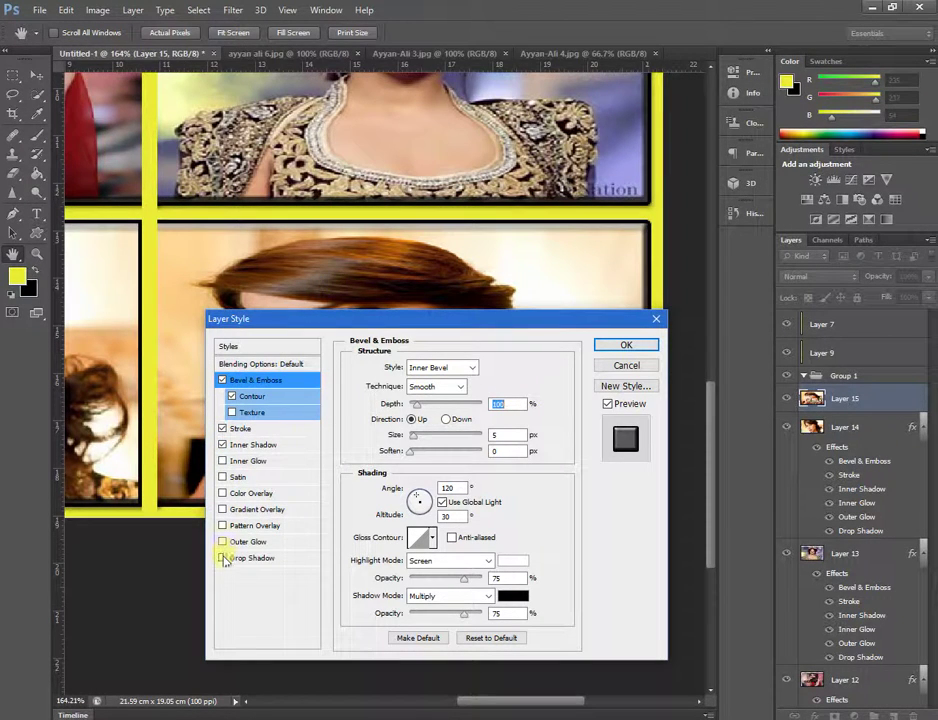
{"action": "left_click", "coordinate": [223, 558]}
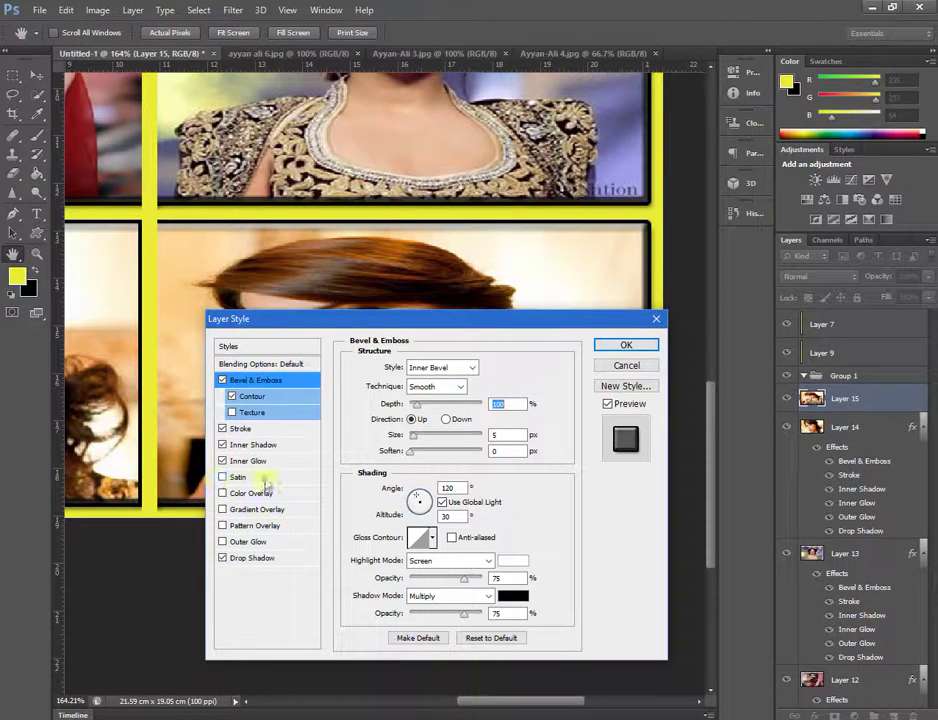
{"action": "left_click", "coordinate": [626, 344]}
{"action": "scroll", "coordinate": [368, 392], "scroll_direction": "down", "scroll_amount": 3}
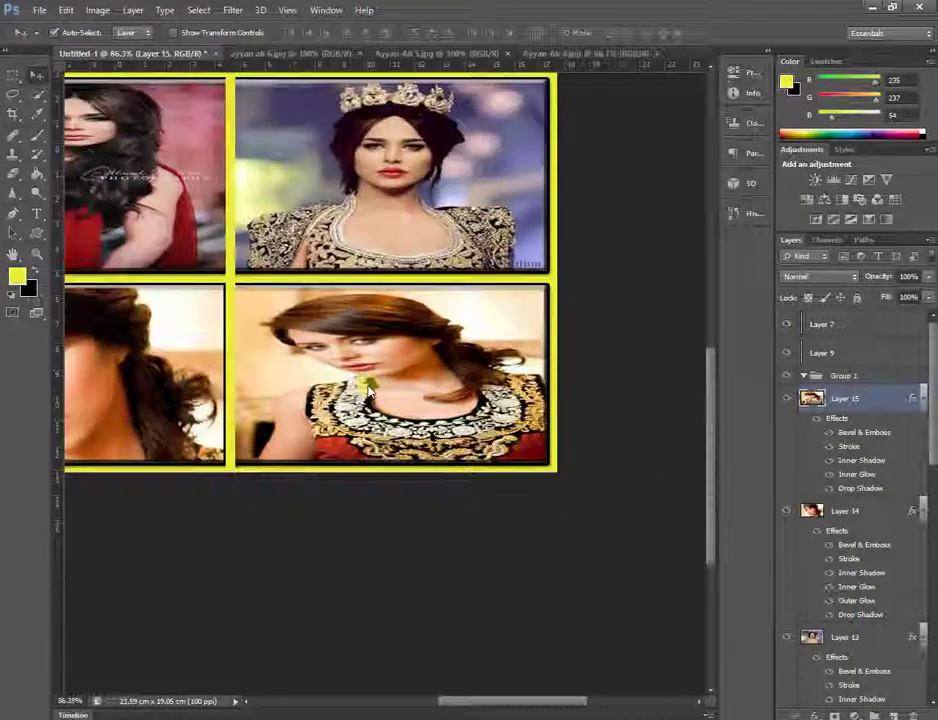
{"action": "scroll", "coordinate": [368, 392], "scroll_direction": "down", "scroll_amount": 1}
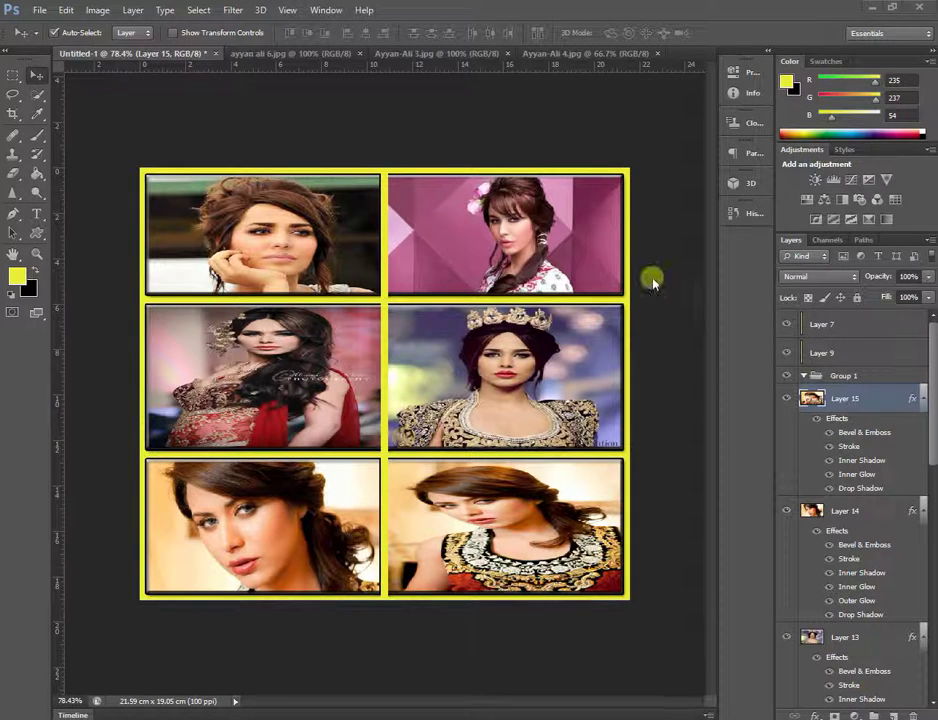
{"action": "scroll", "coordinate": [826, 500], "scroll_direction": "down", "scroll_amount": 4}
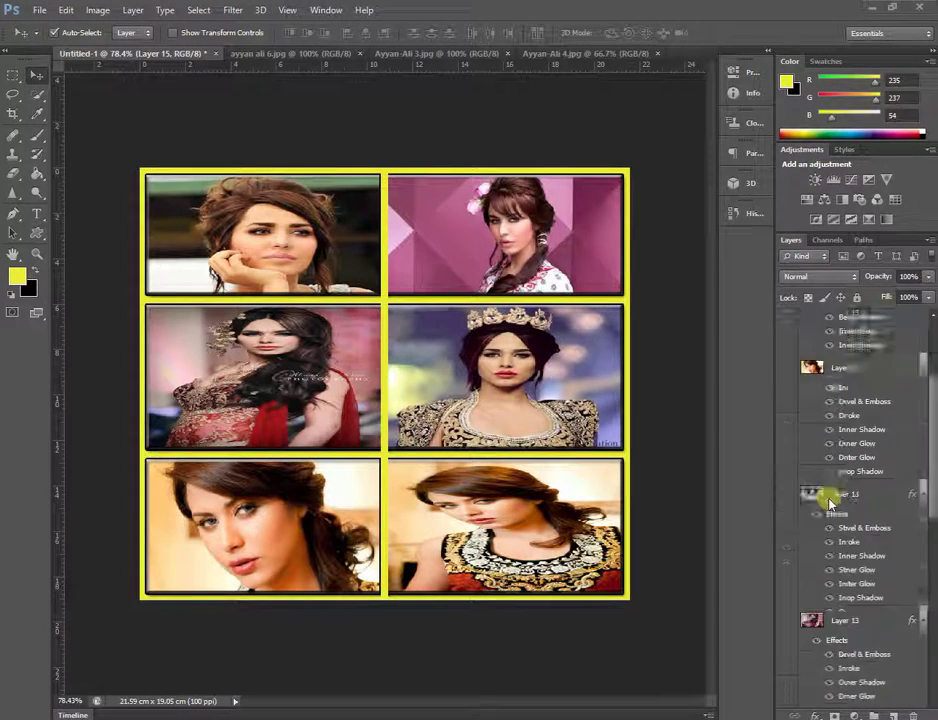
{"action": "scroll", "coordinate": [826, 507], "scroll_direction": "down", "scroll_amount": 1}
{"action": "scroll", "coordinate": [822, 505], "scroll_direction": "down", "scroll_amount": 4}
{"action": "scroll", "coordinate": [812, 503], "scroll_direction": "down", "scroll_amount": 4}
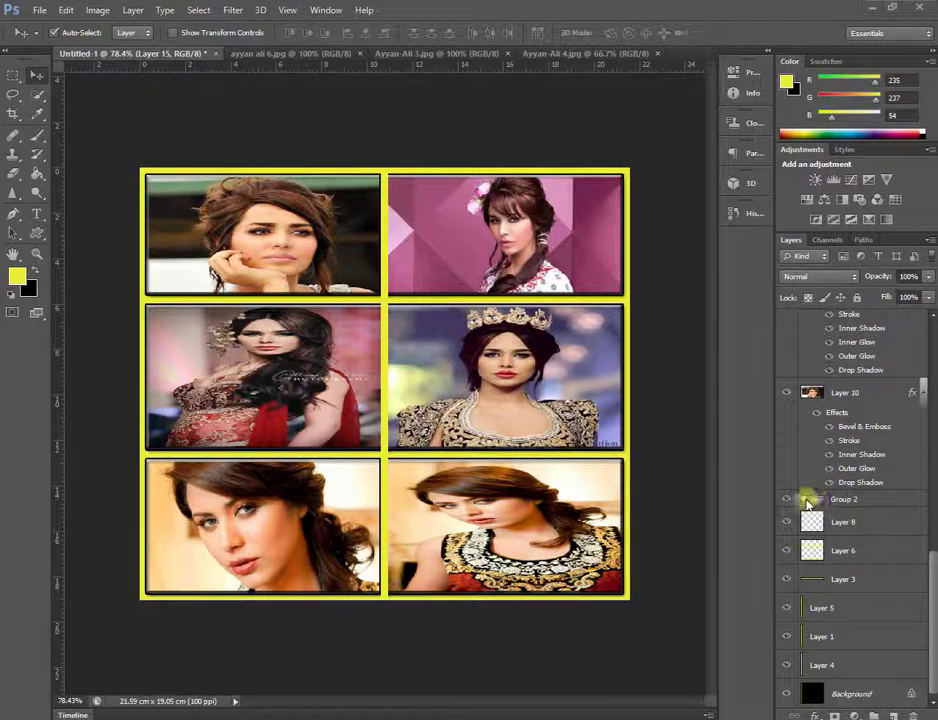